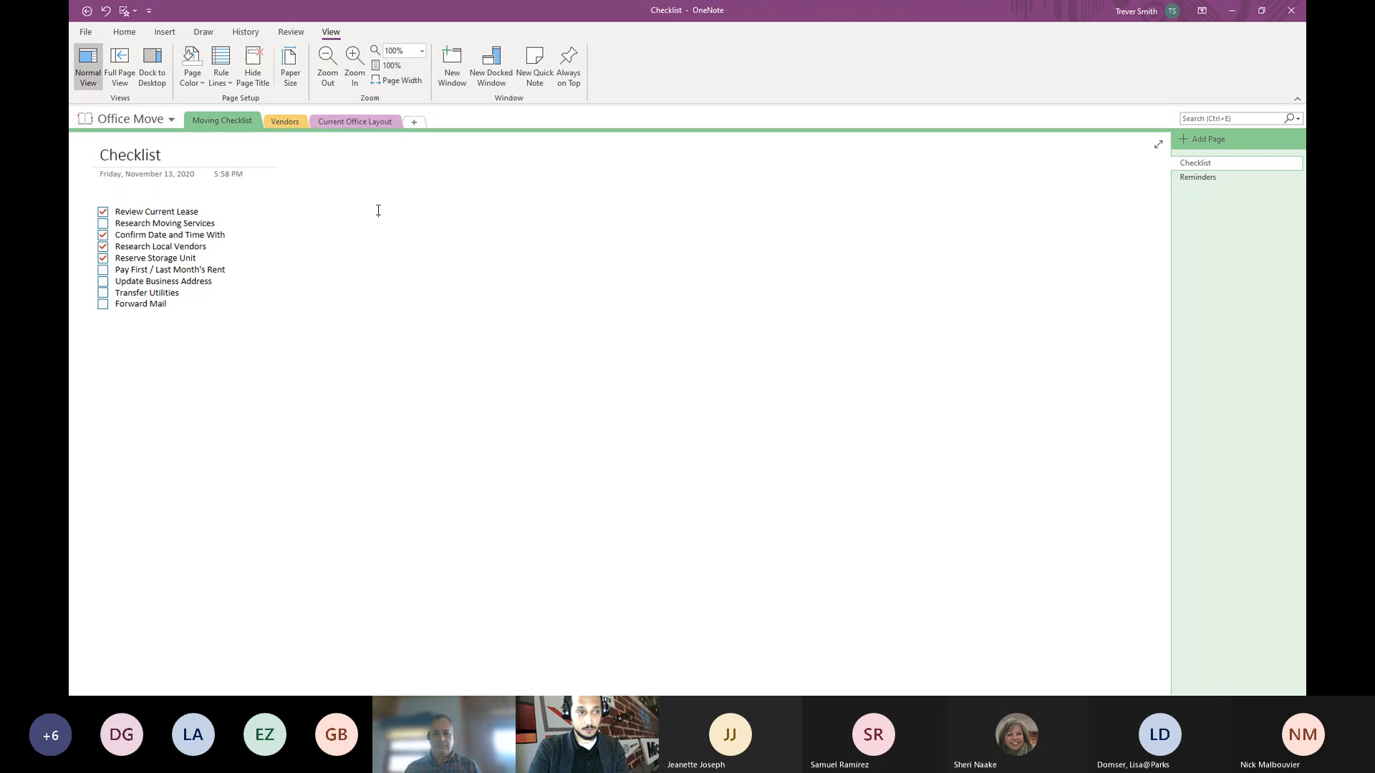
- Place the cursor on the Checklist page and bring up the Home tab's formatting and tag commands
left_click(374, 281)
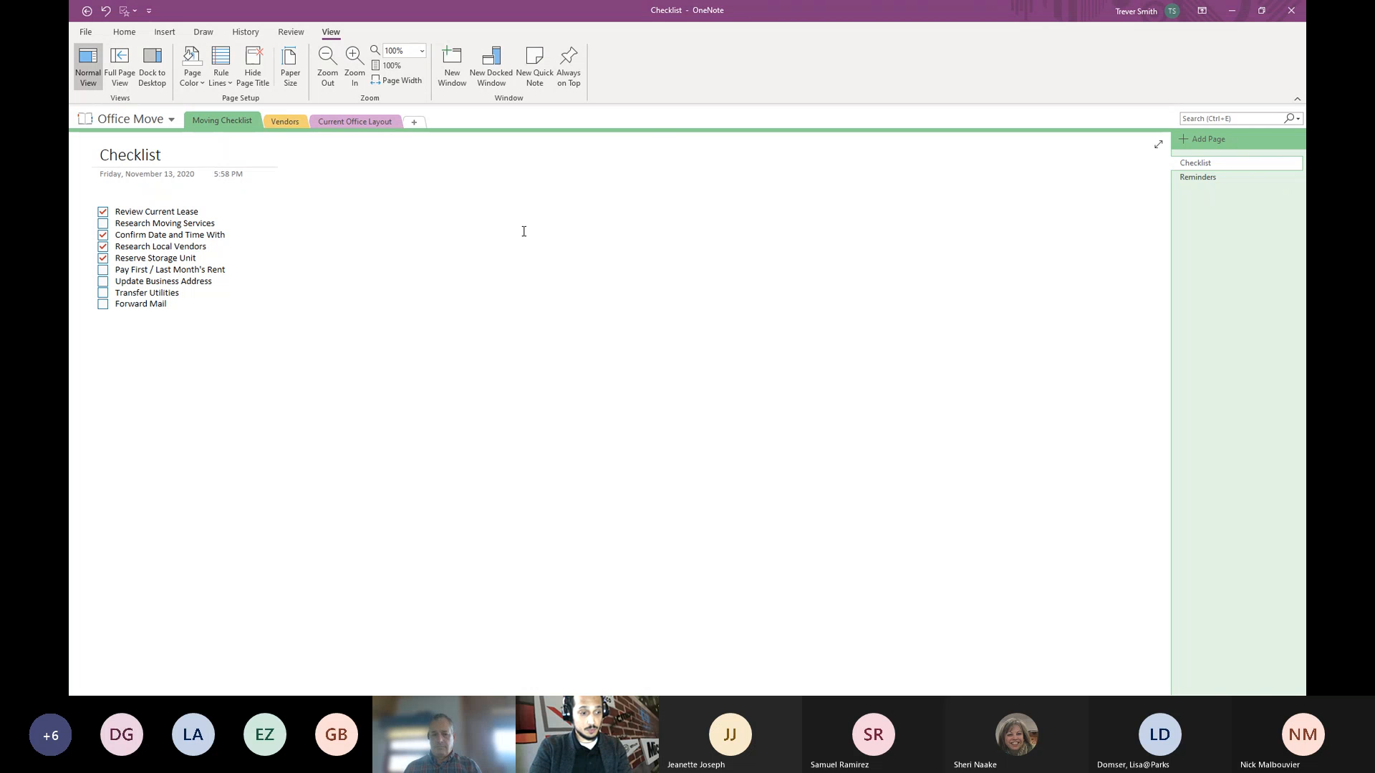
left_click(123, 32)
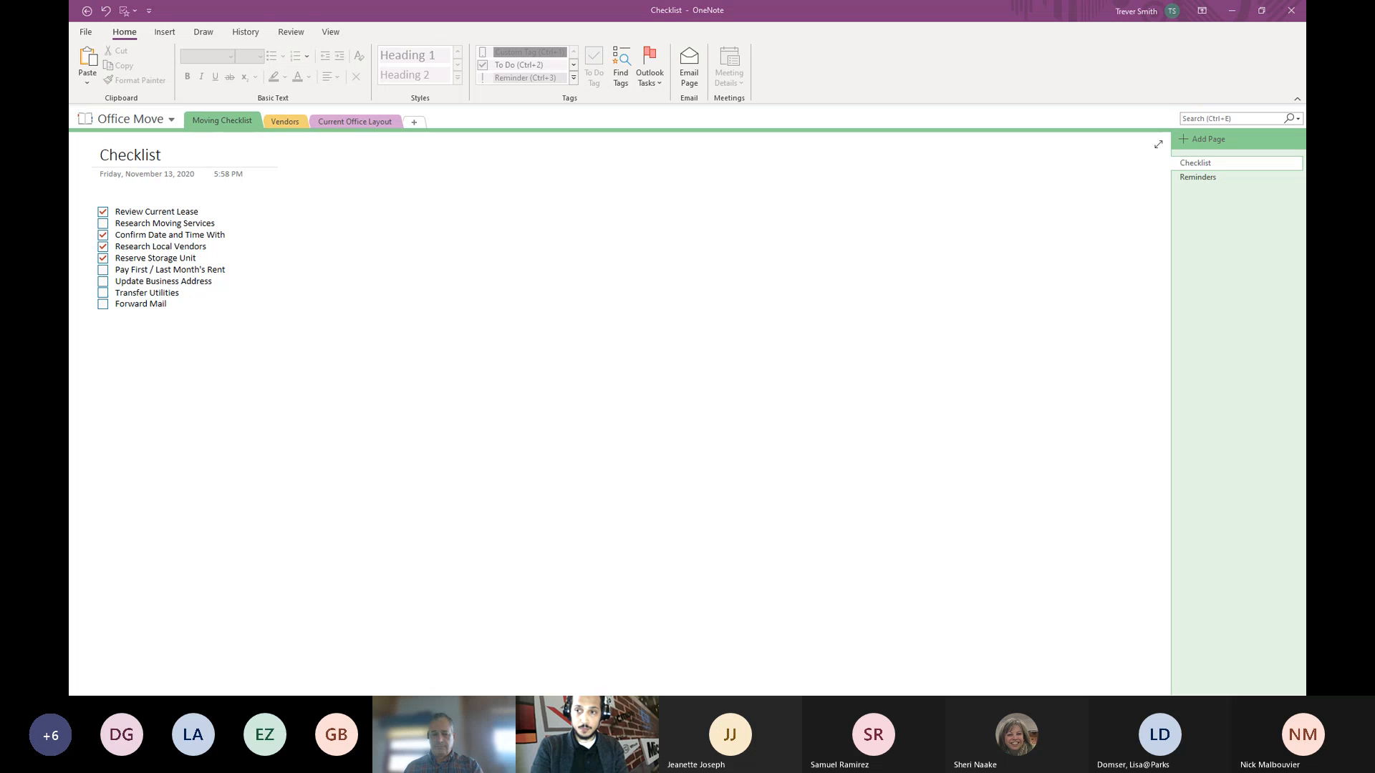
left_click_drag(1304, 240, 646, 154)
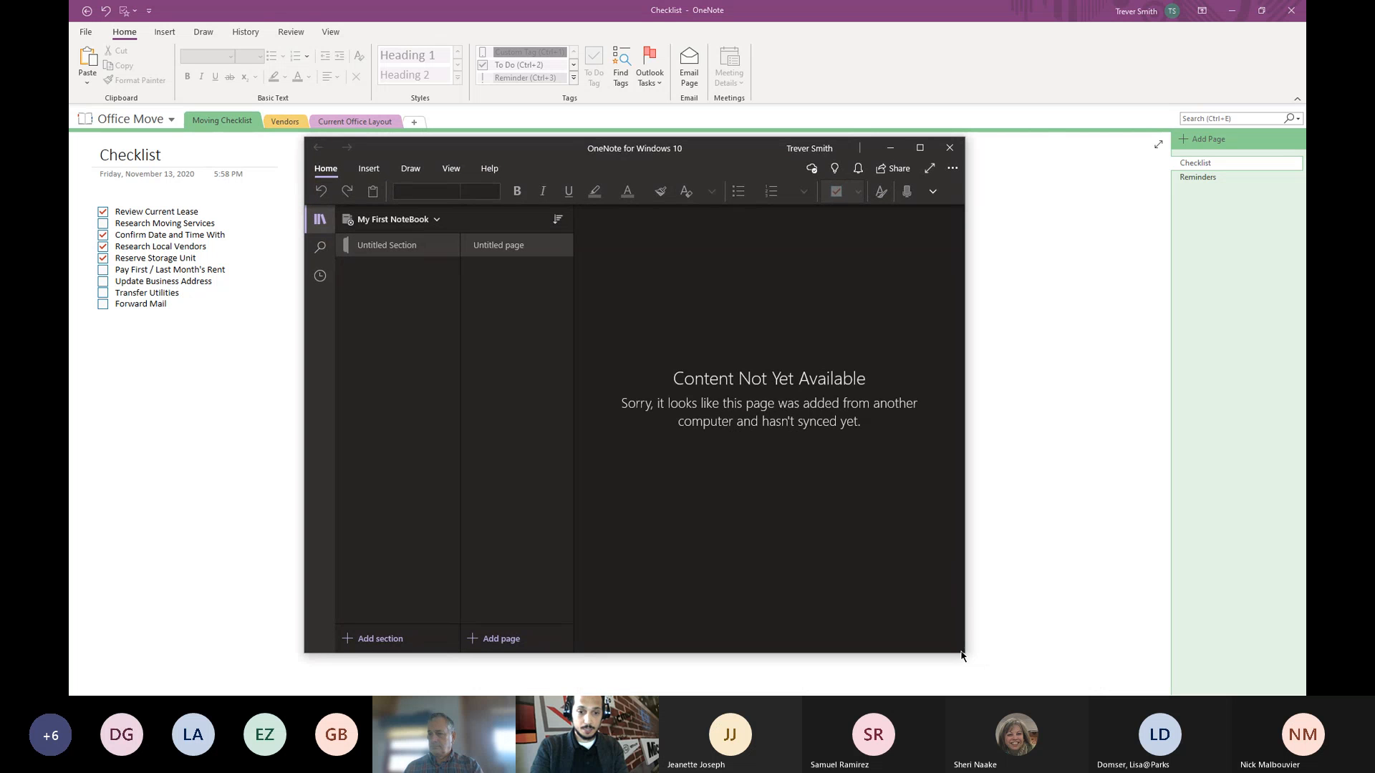
left_click_drag(966, 656, 1273, 664)
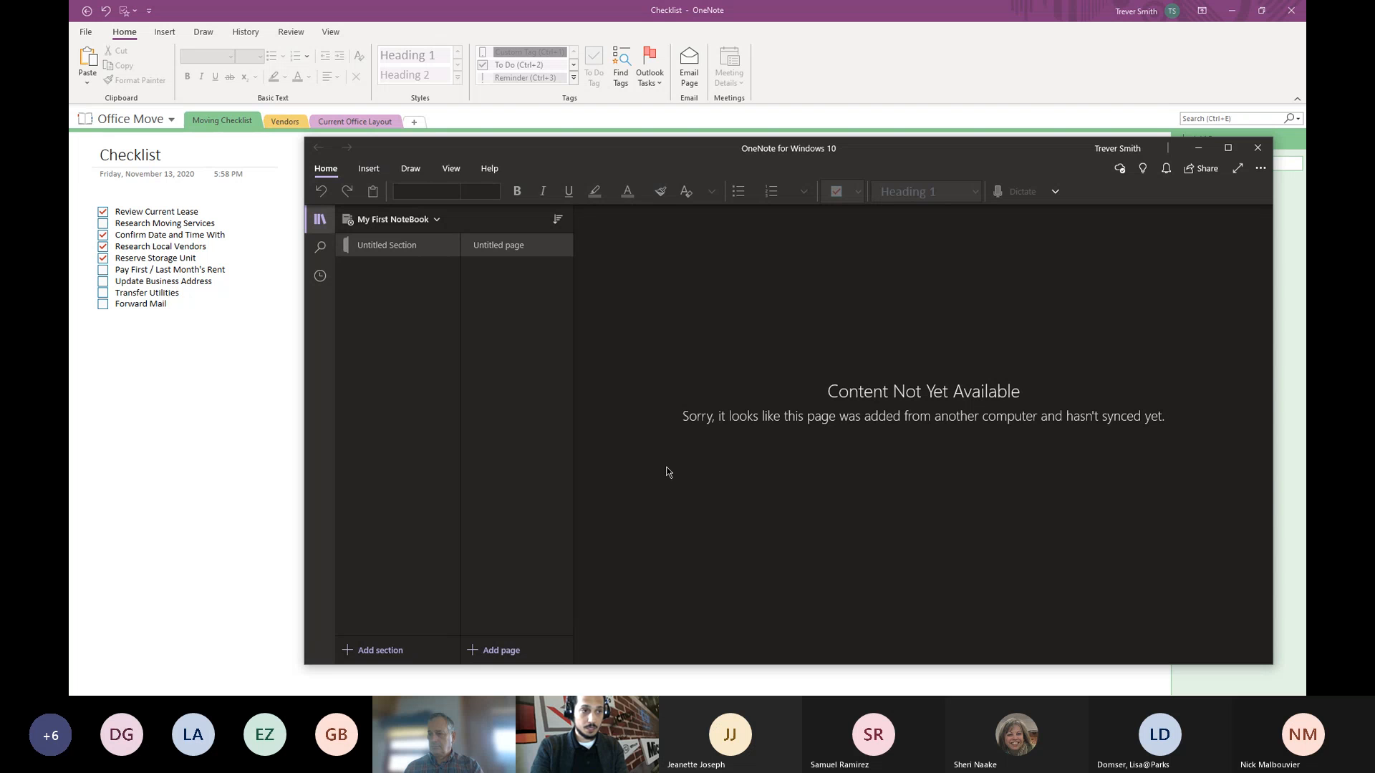
left_click(435, 221)
left_click(673, 274)
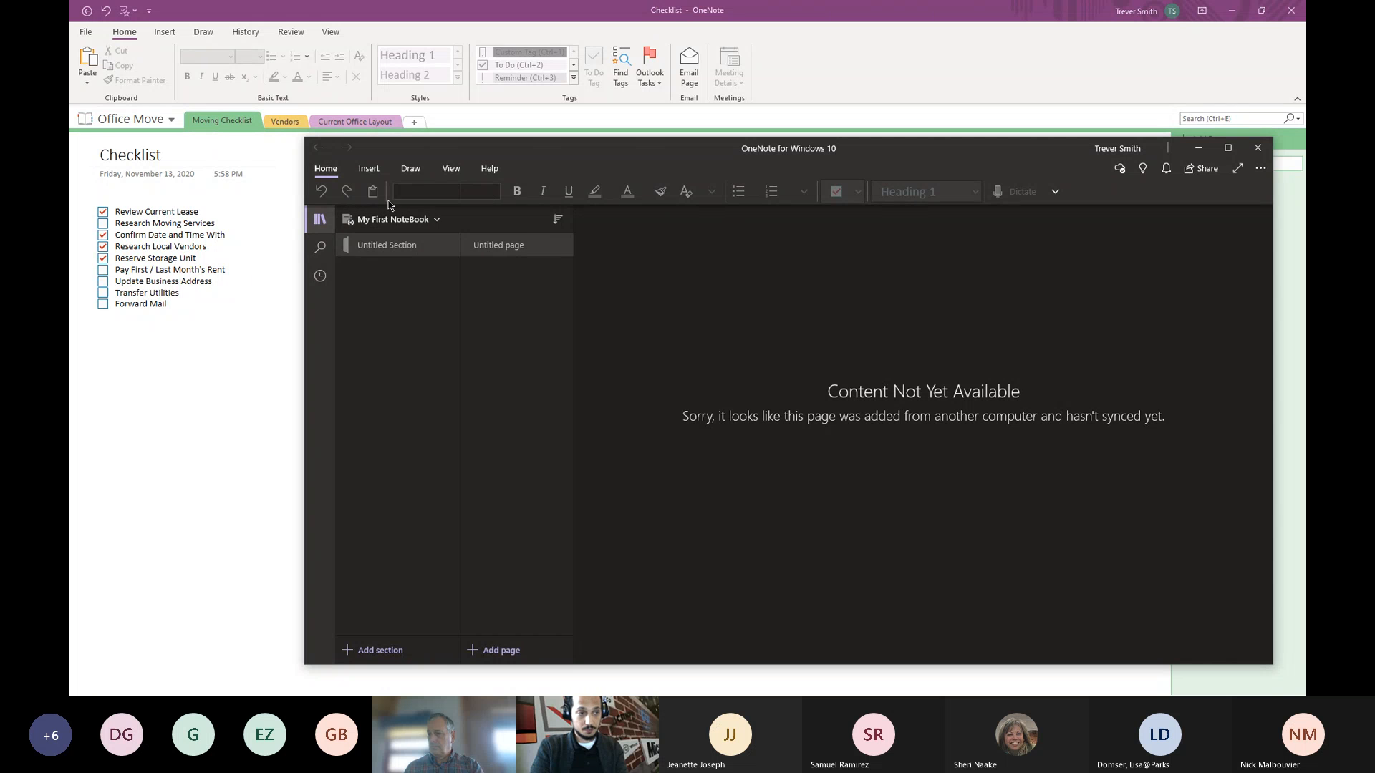
left_click_drag(493, 147, 437, 244)
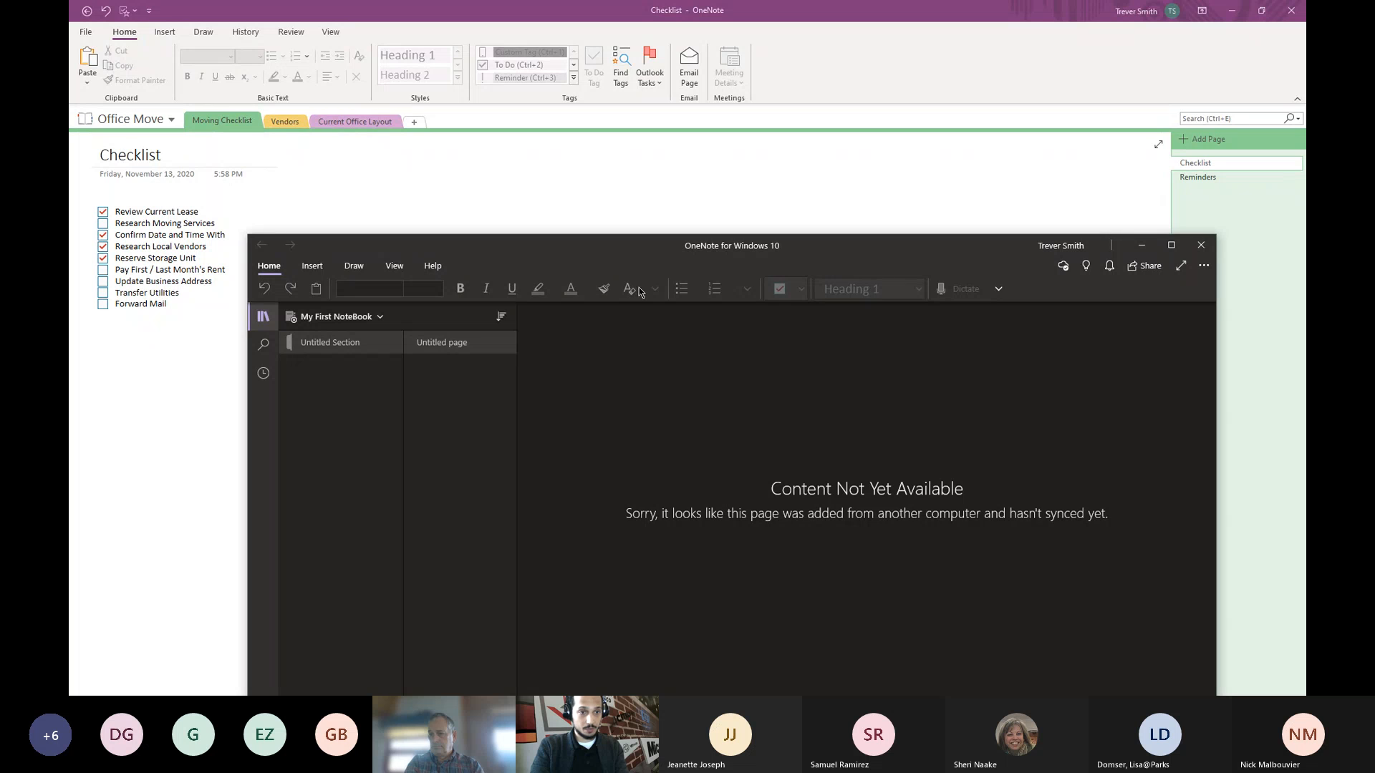
left_click(1201, 244)
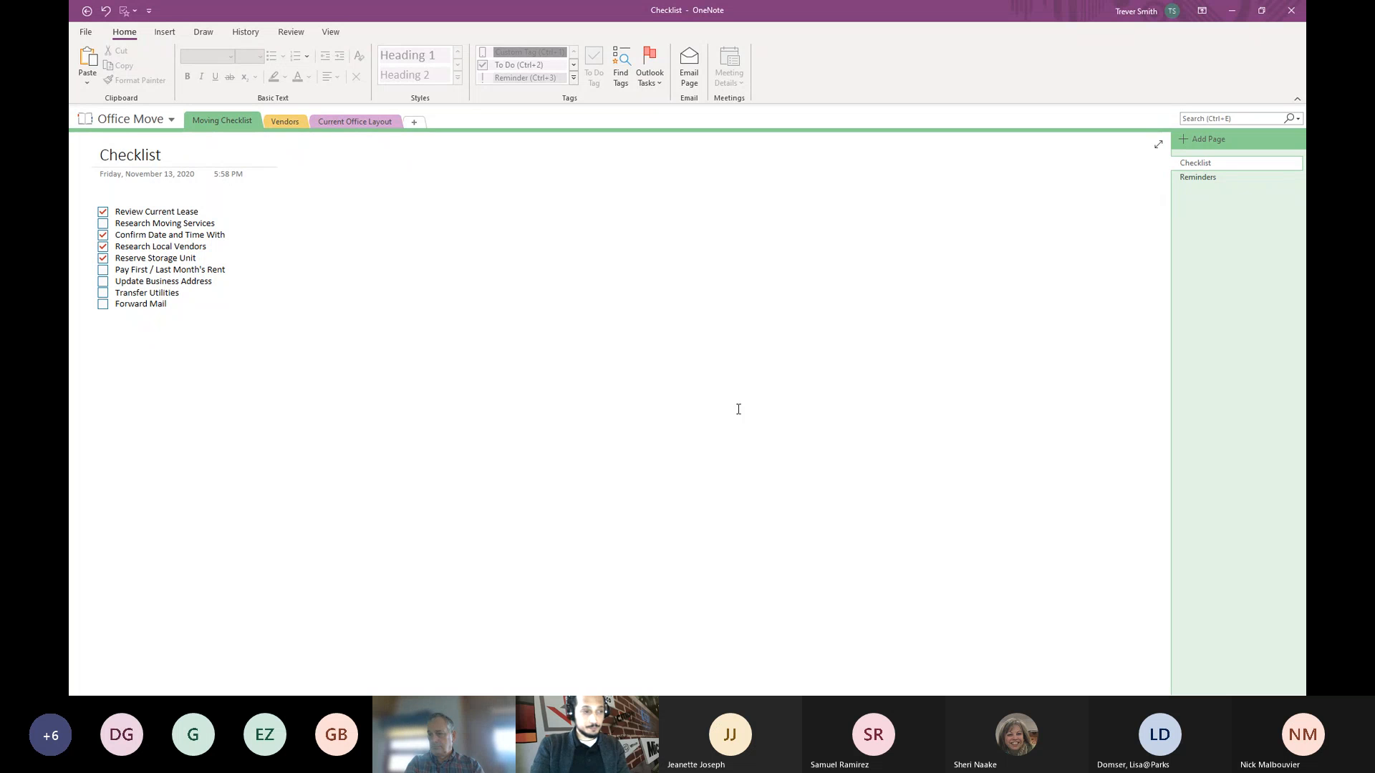
left_click(549, 386)
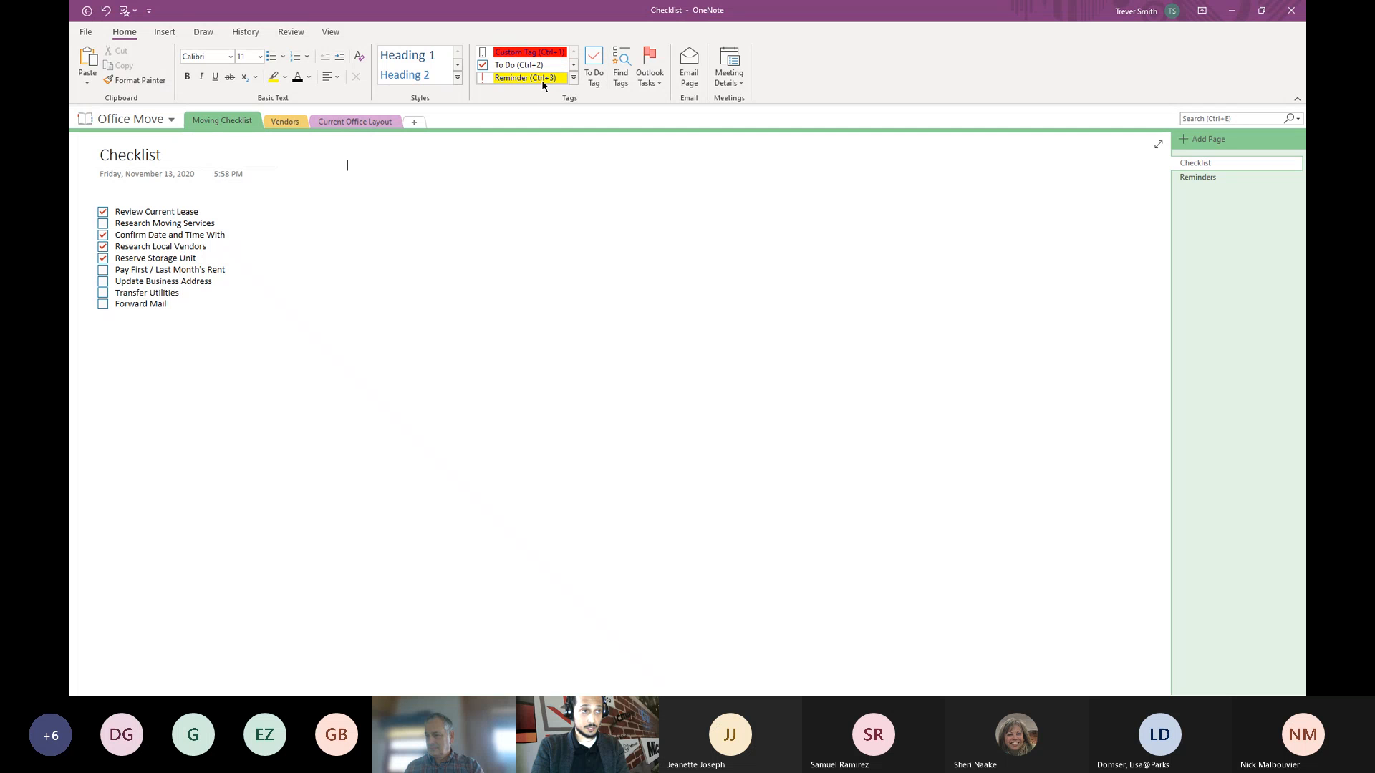
- Browse the Insert and Draw tabs, then show the History commands for the Checklist page
left_click(175, 36)
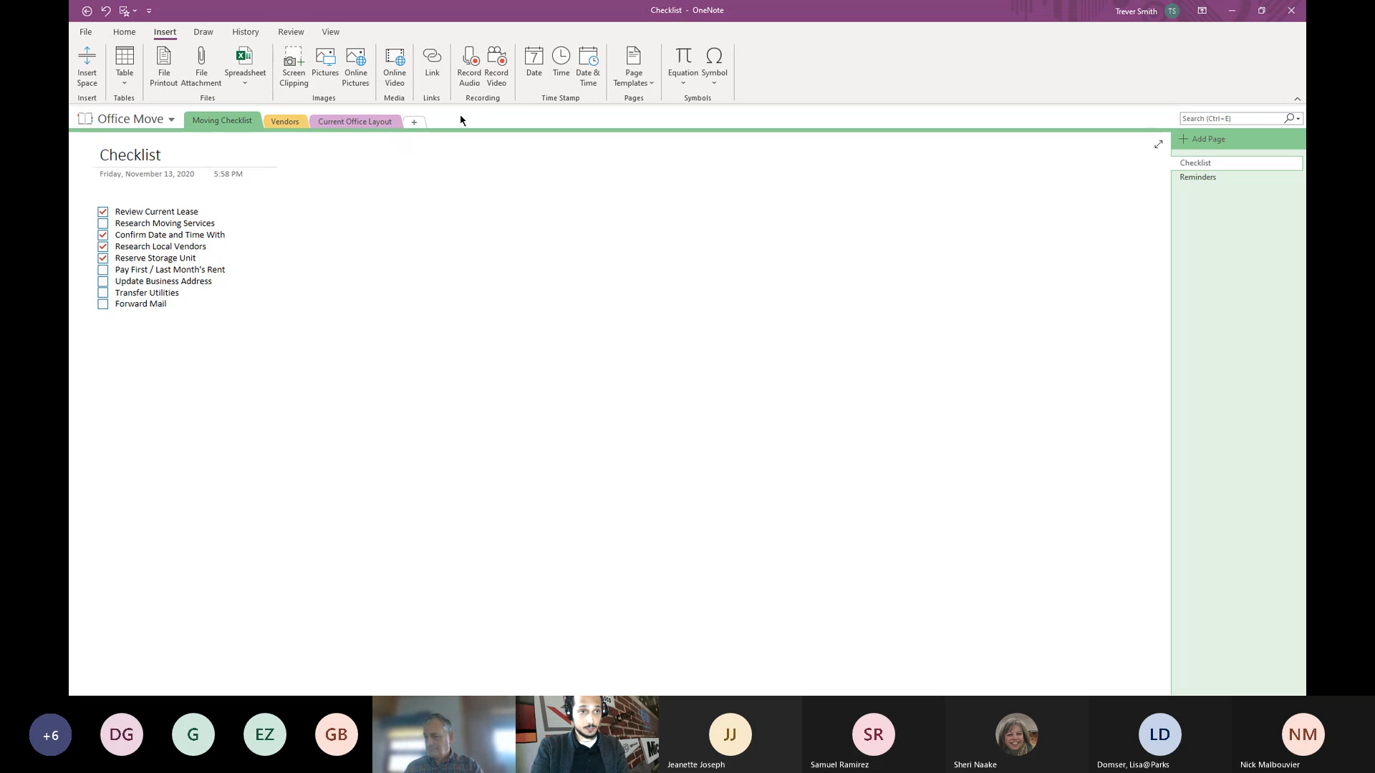
left_click(204, 32)
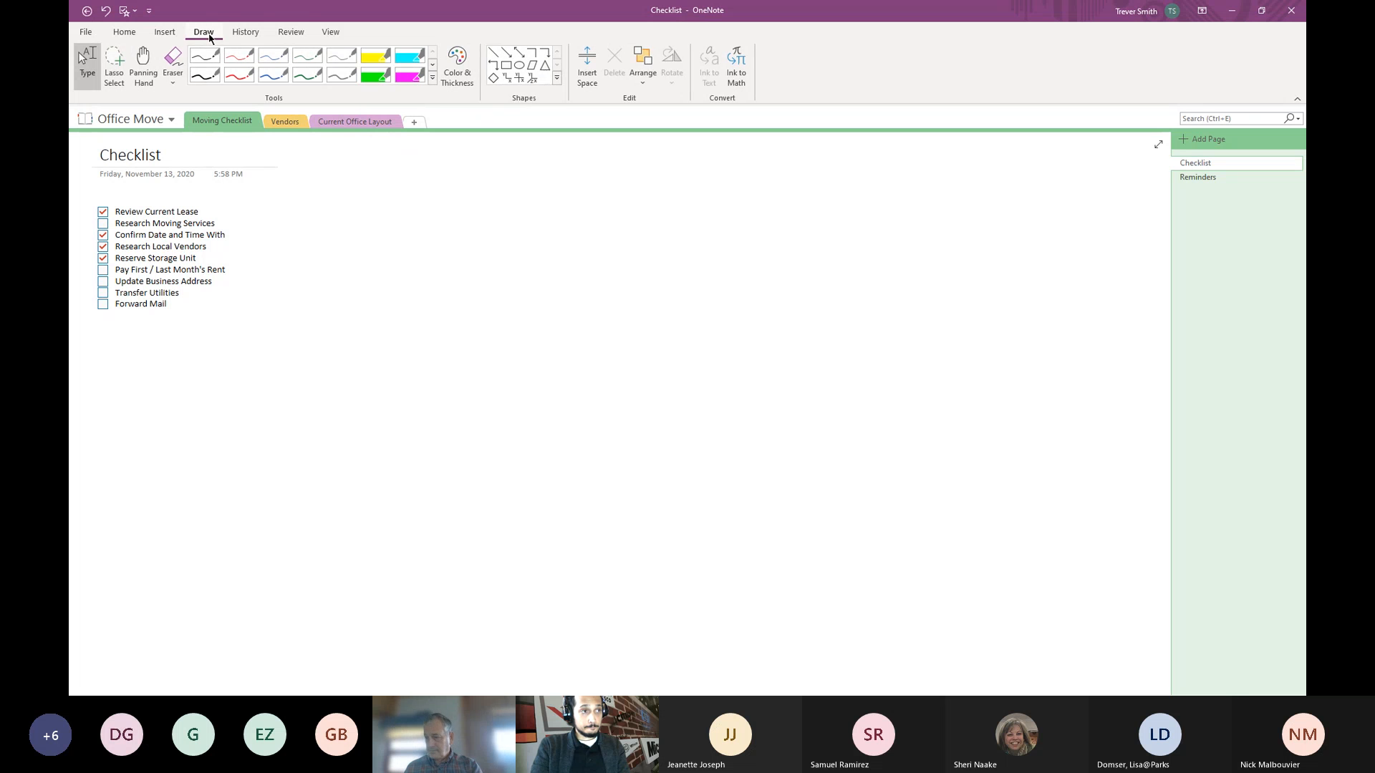
left_click(348, 164)
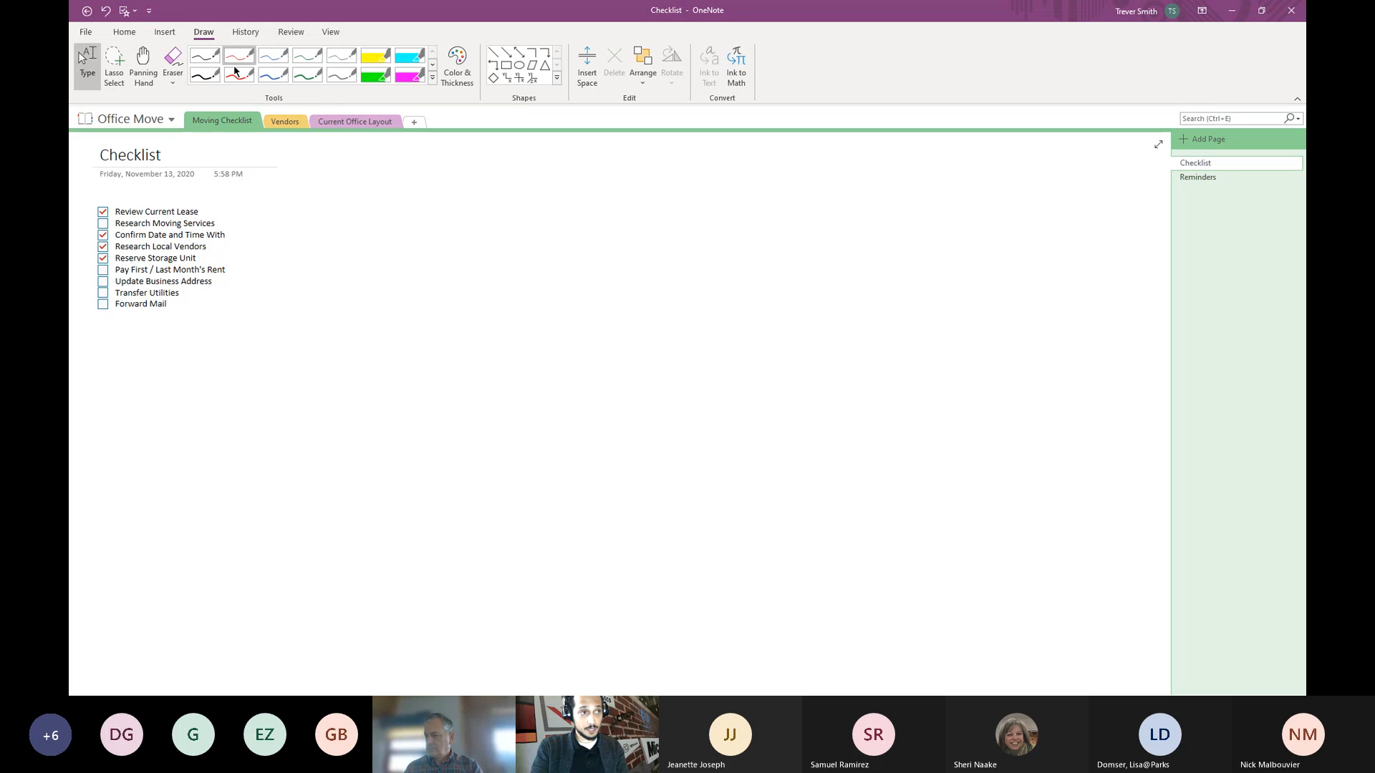
left_click(246, 32)
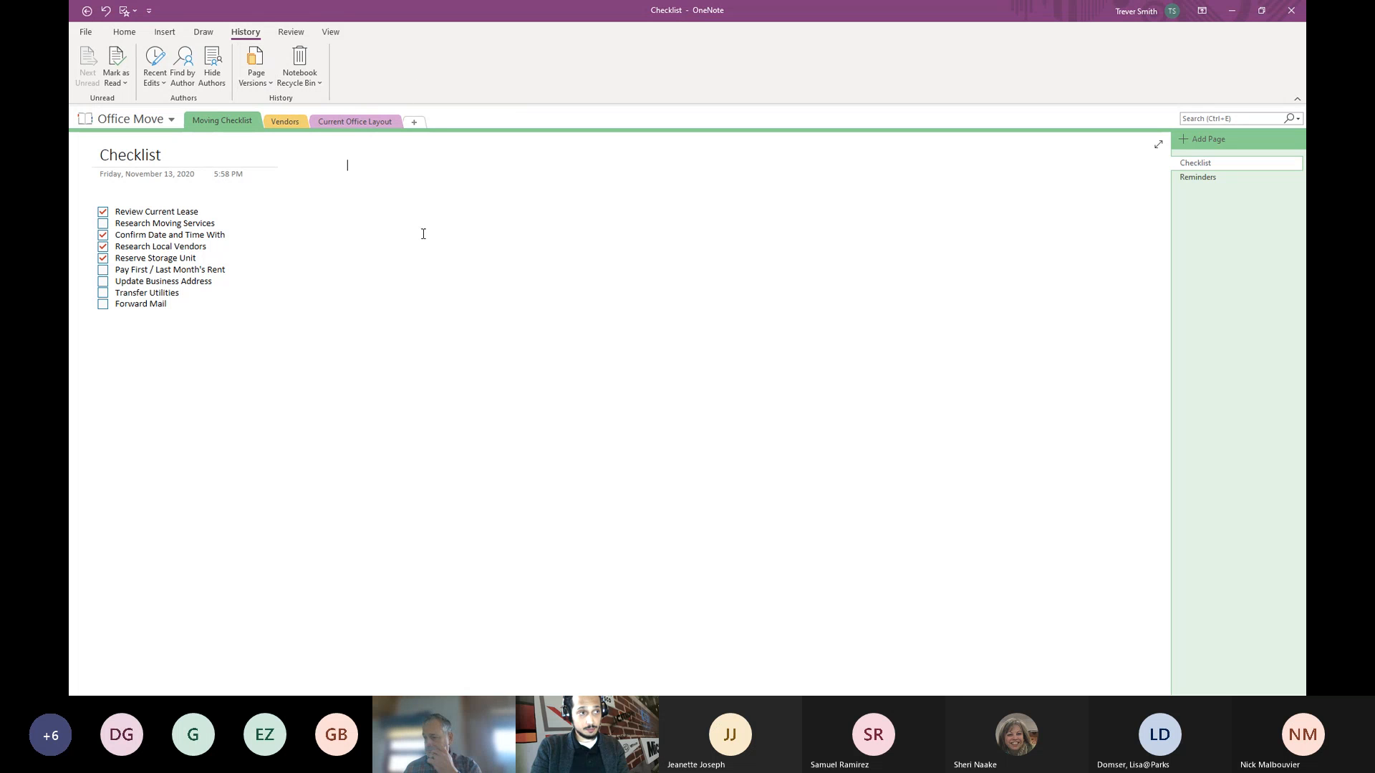
- Show the Checklist page's dated versions in the page list, then switch to Review commands
left_click(266, 83)
left_click(278, 102)
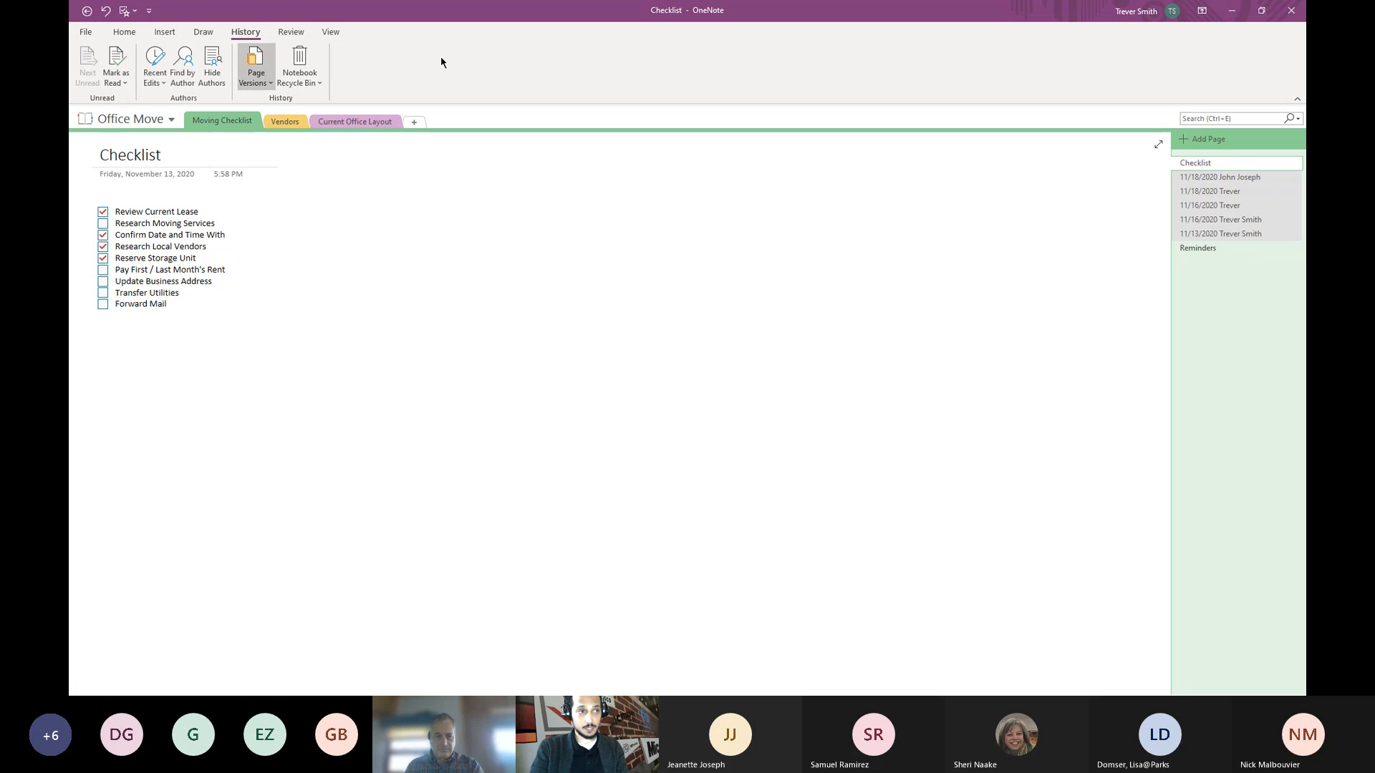
left_click(291, 32)
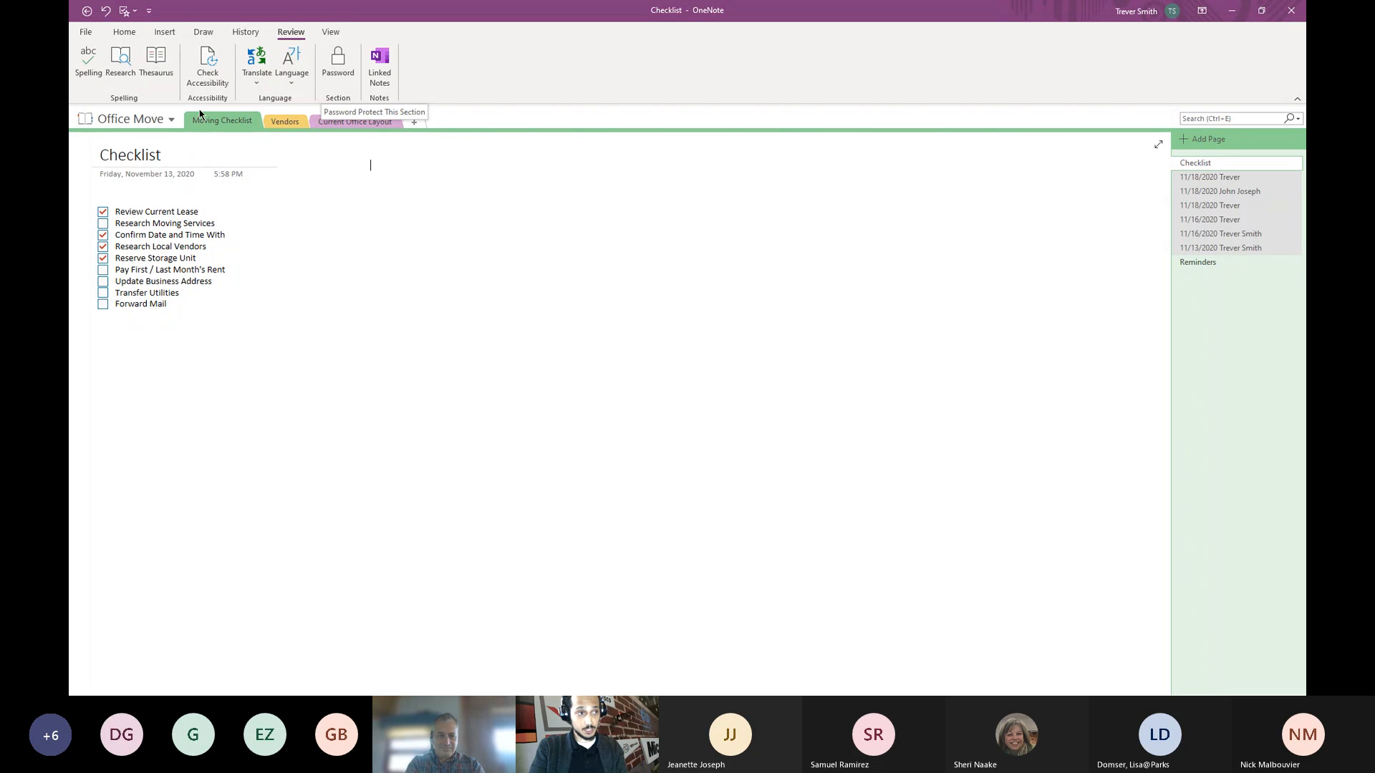
- Browse the Current Office Layout and Vendors sections, return to Moving Checklist, and show View options
left_click(137, 121)
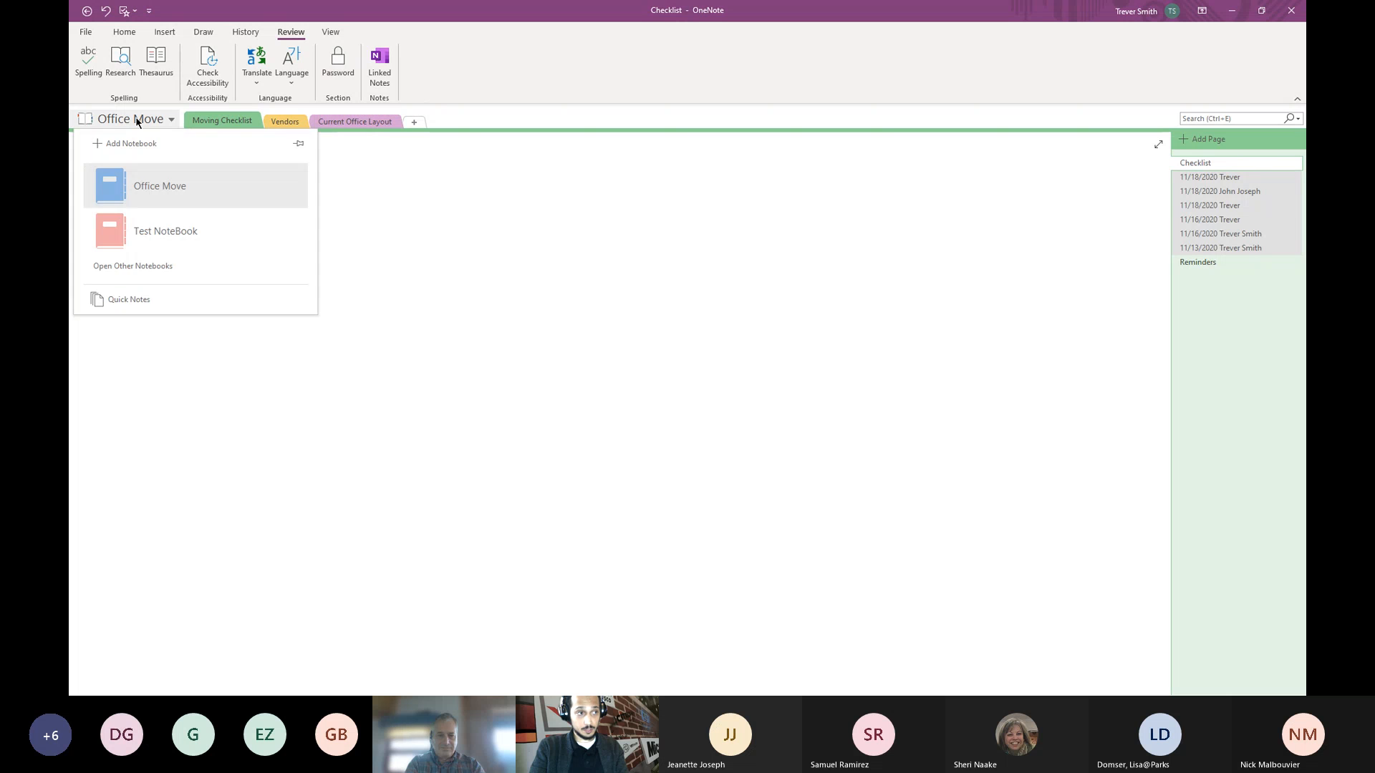
left_click(135, 120)
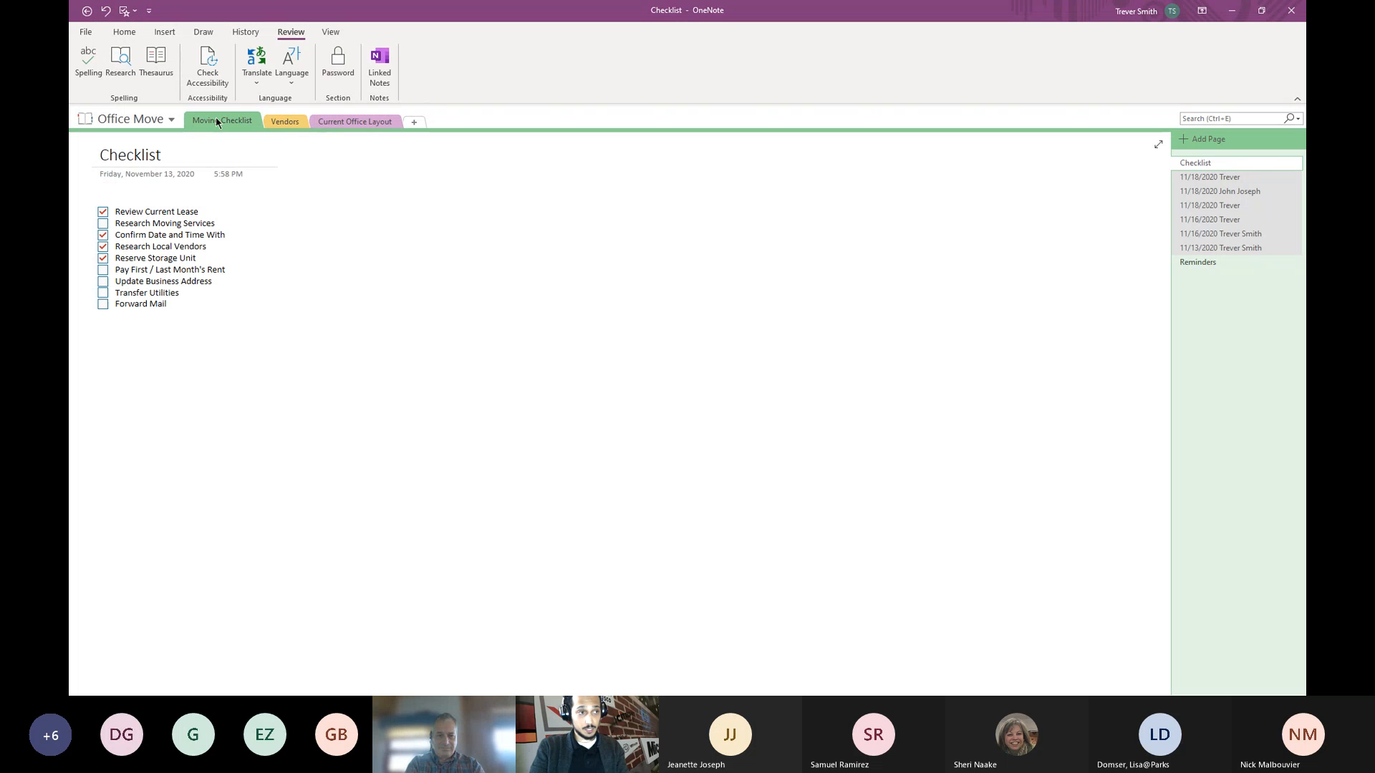
left_click(344, 125)
left_click(279, 123)
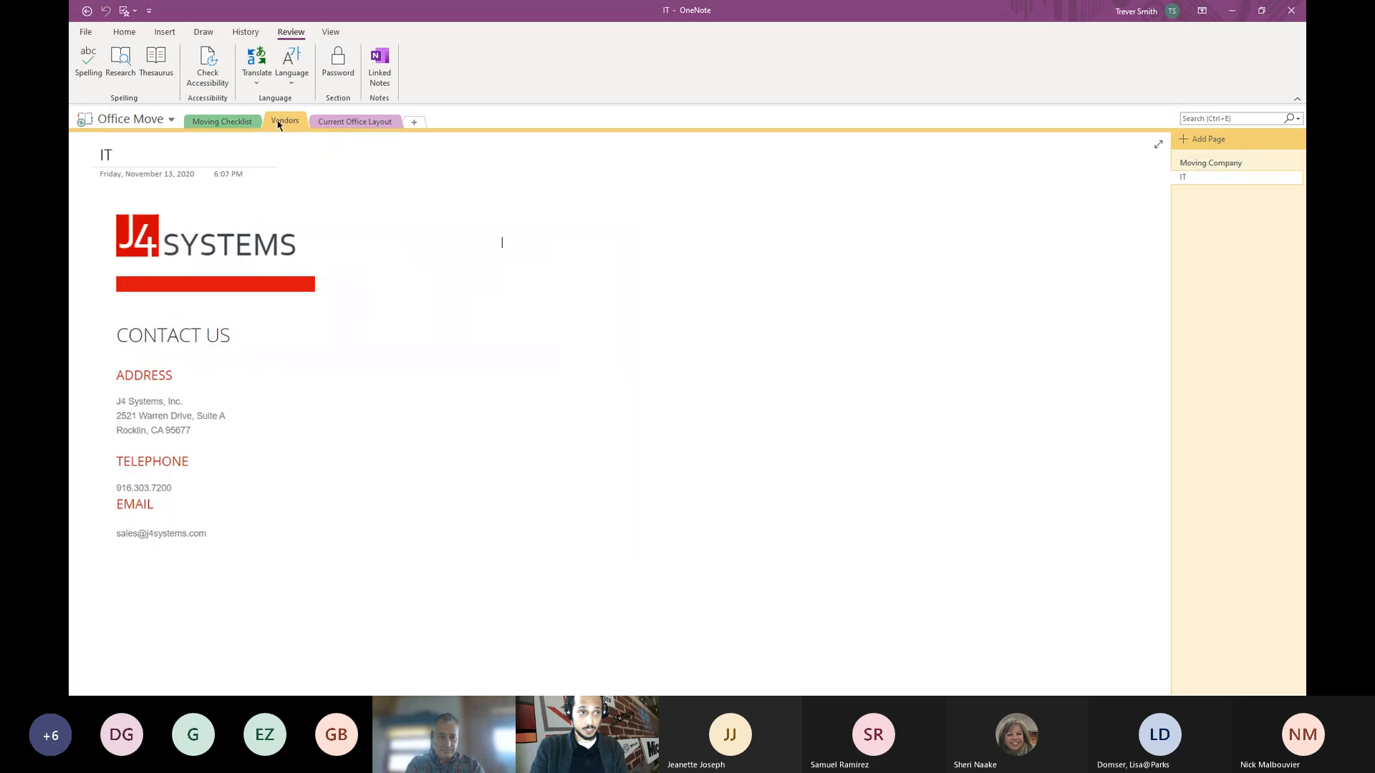
left_click(236, 123)
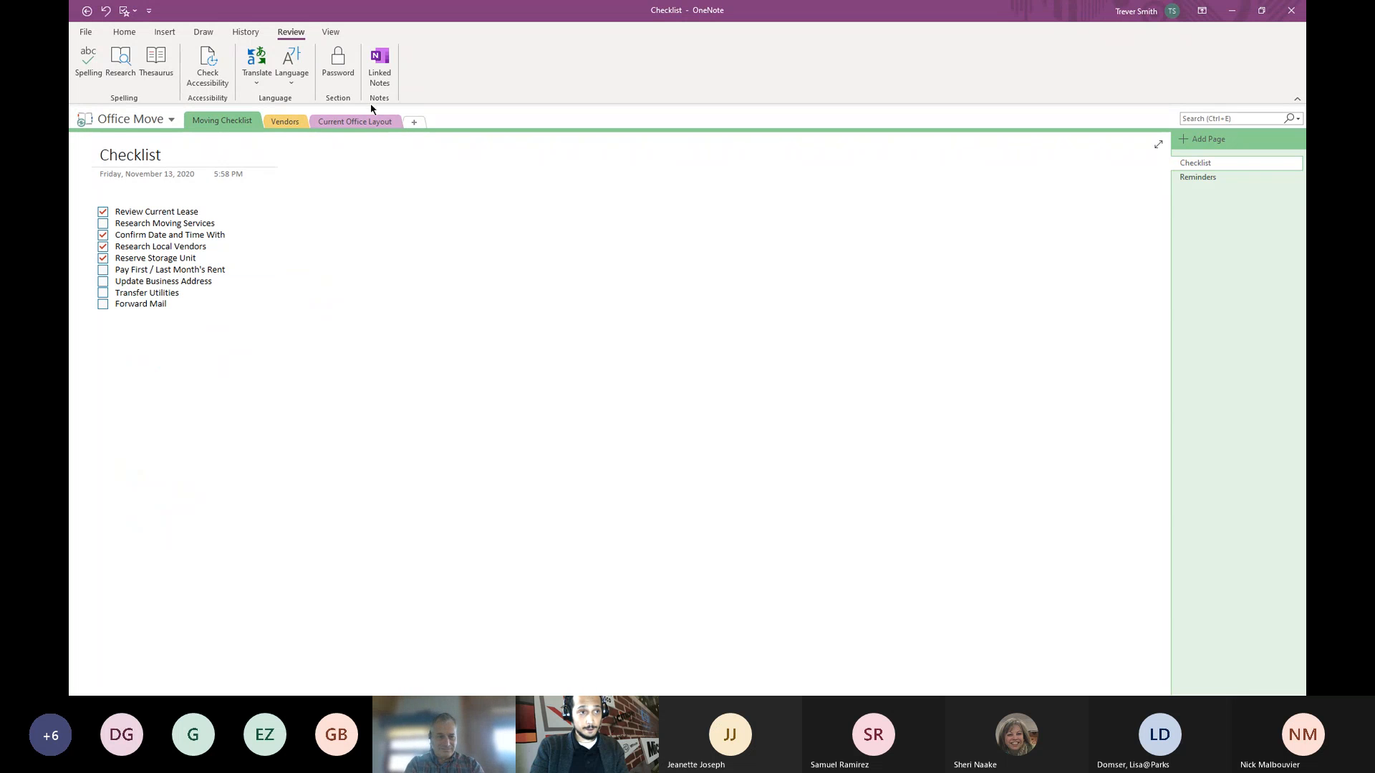
left_click(331, 33)
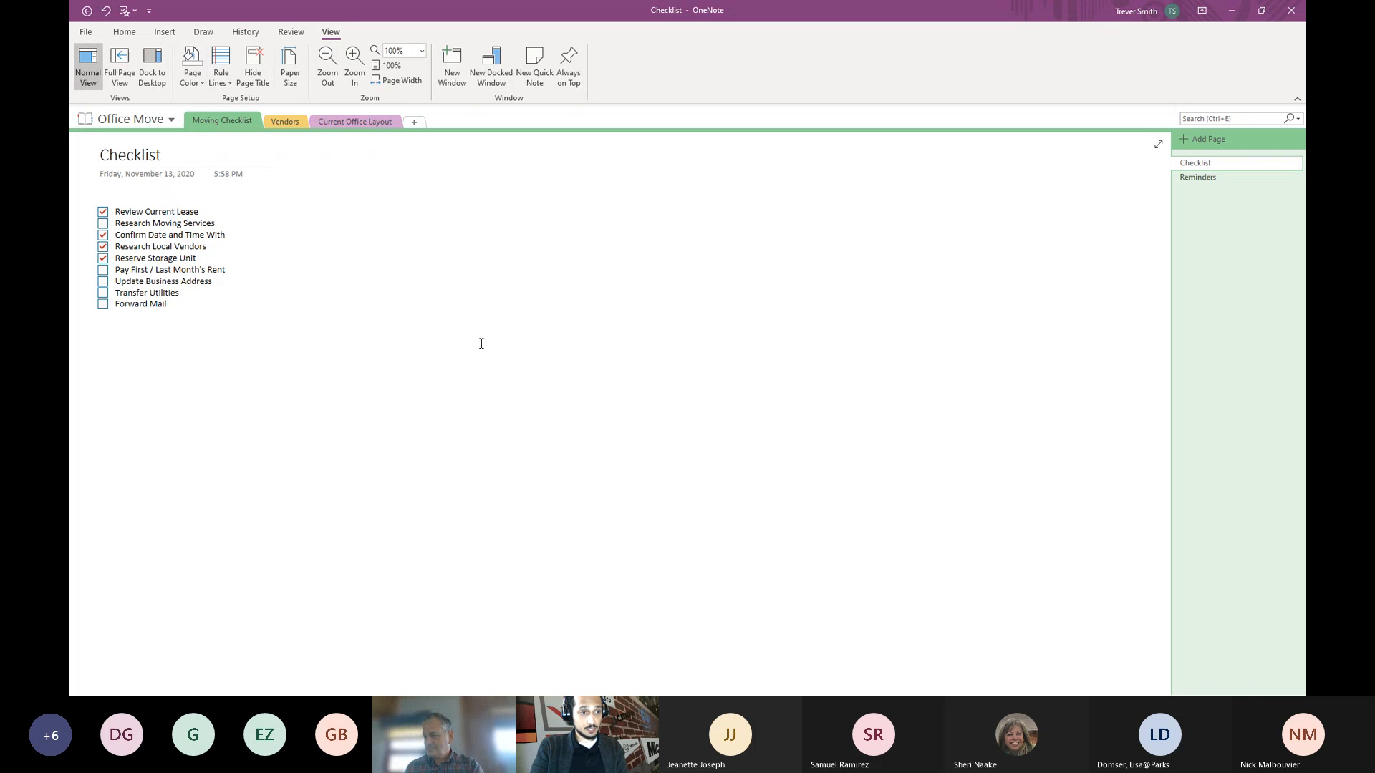
left_click(200, 83)
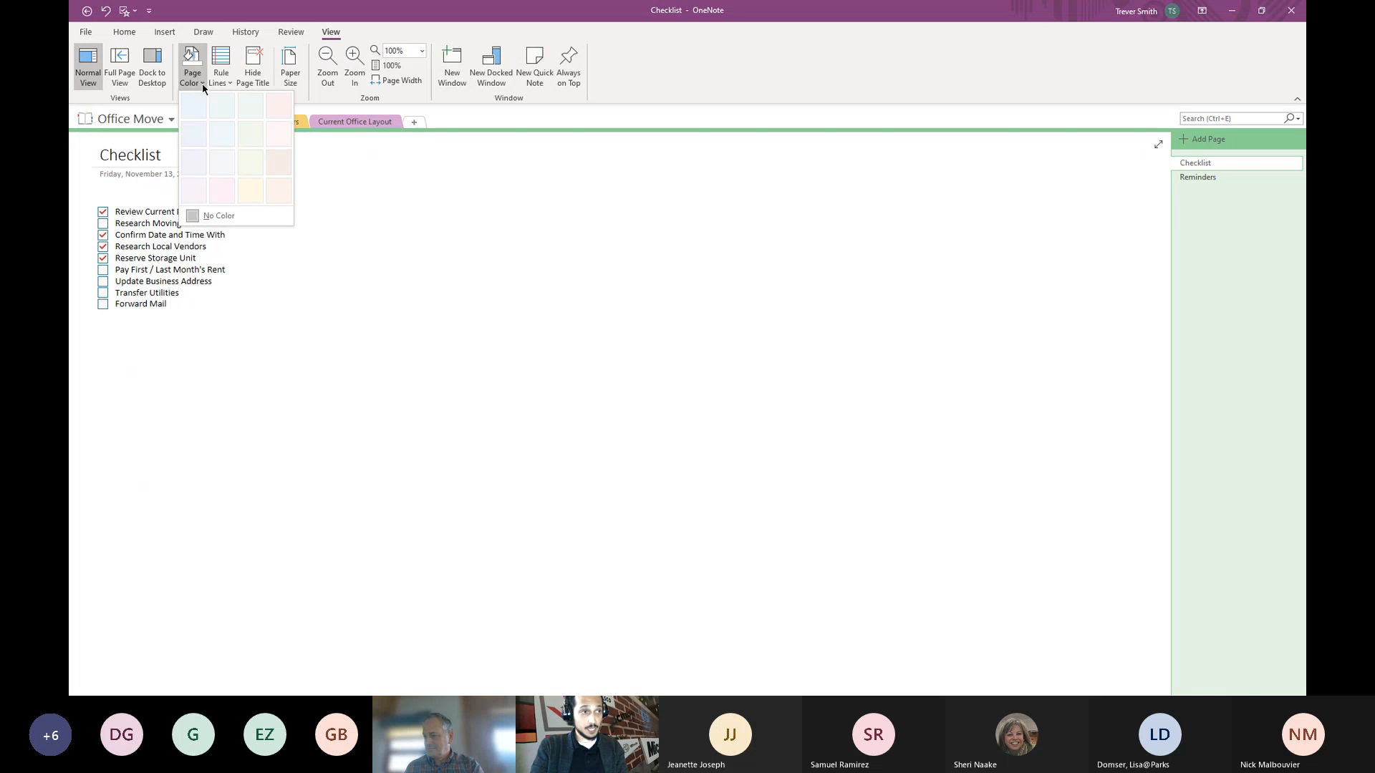
left_click(250, 137)
left_click(221, 72)
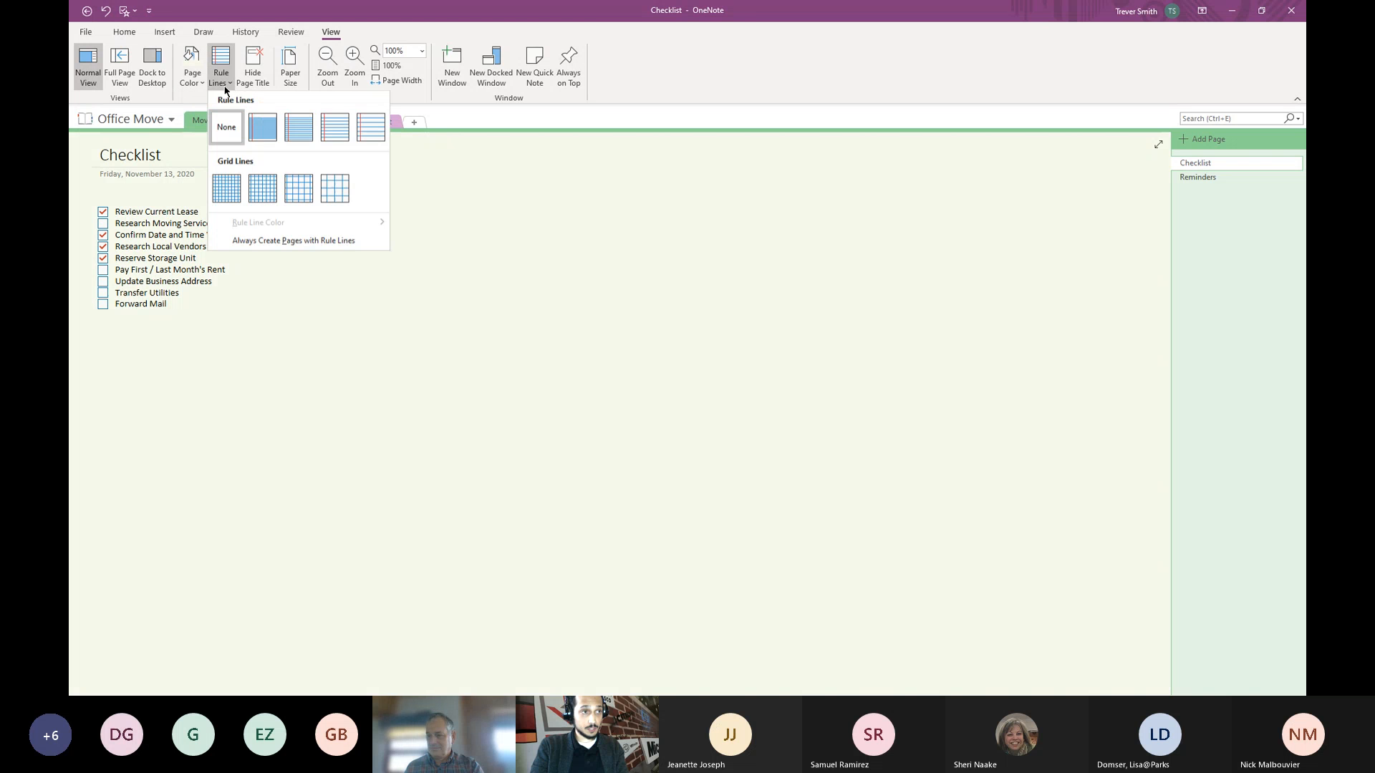
left_click(261, 128)
left_click(230, 83)
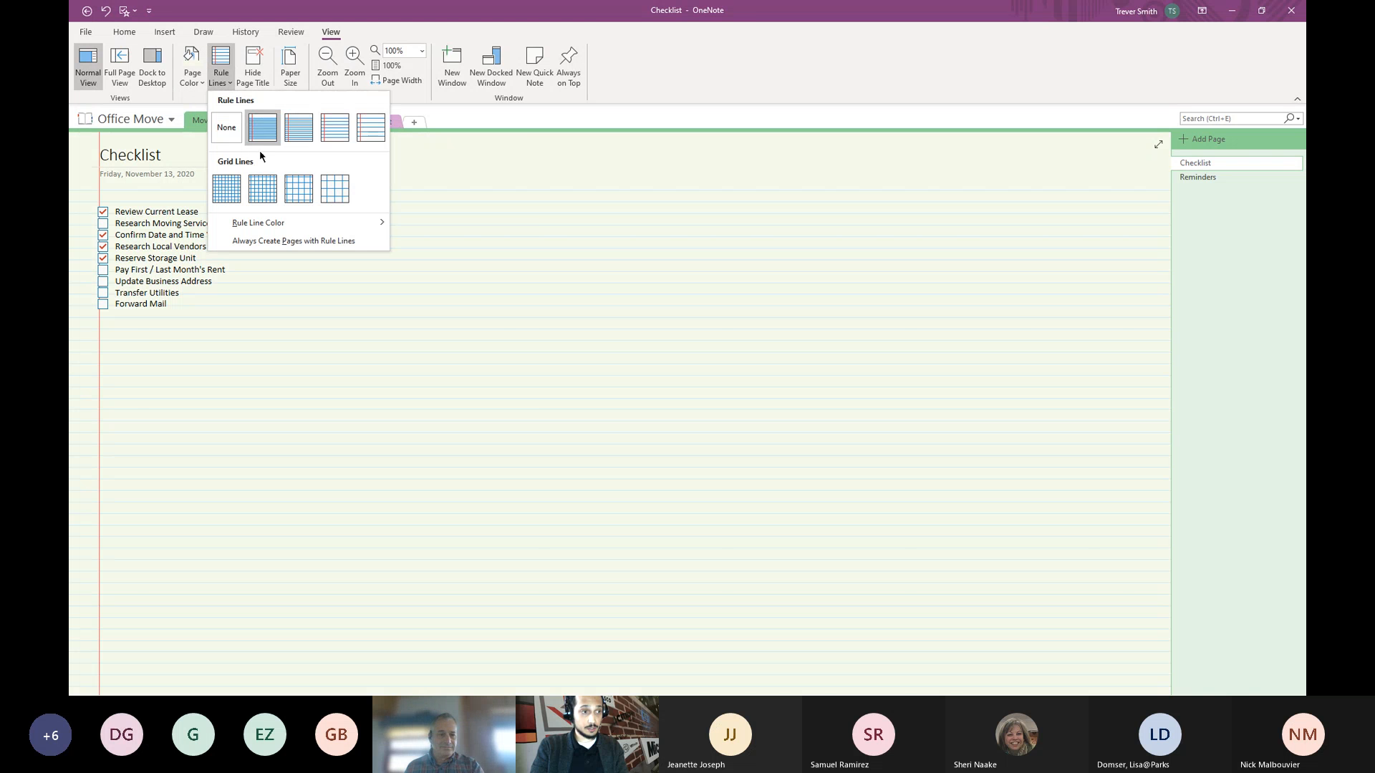
left_click(294, 188)
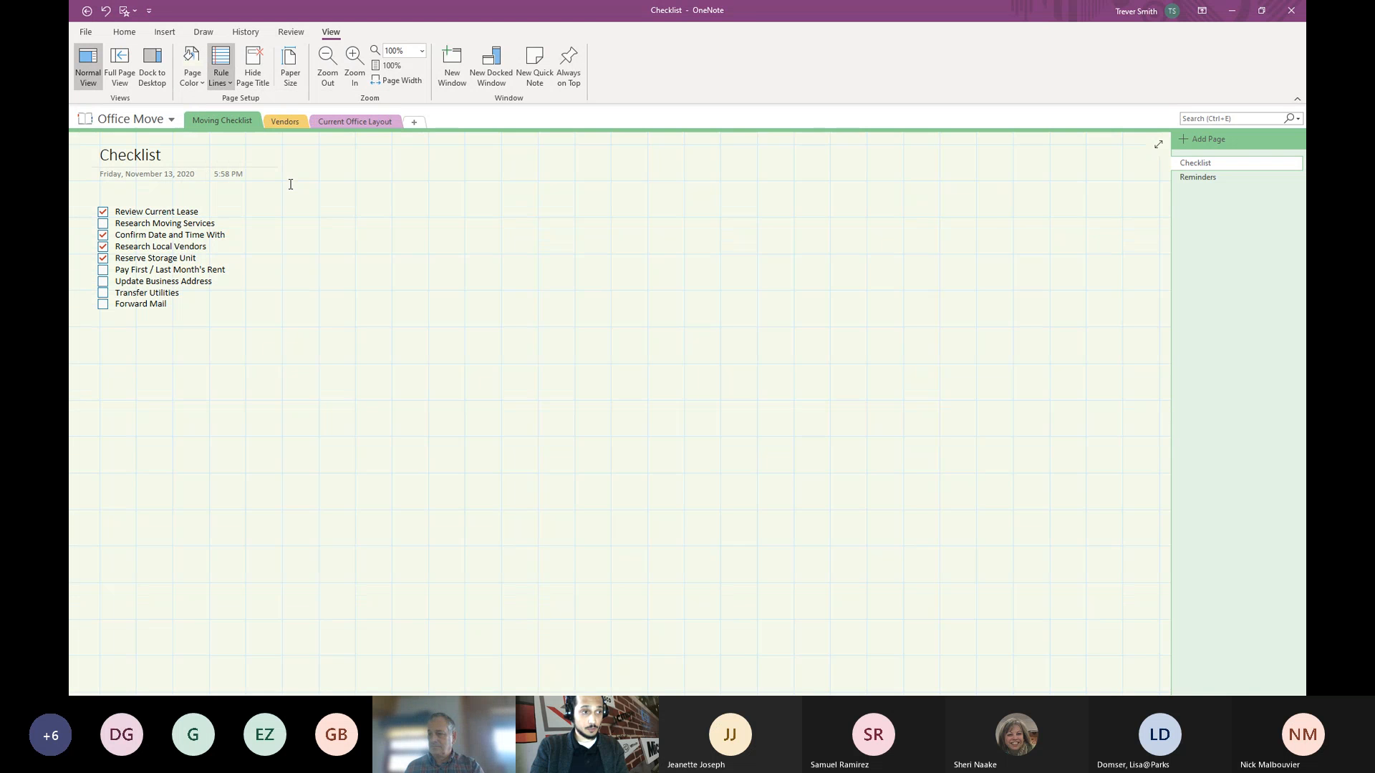
left_click(221, 72)
left_click(226, 126)
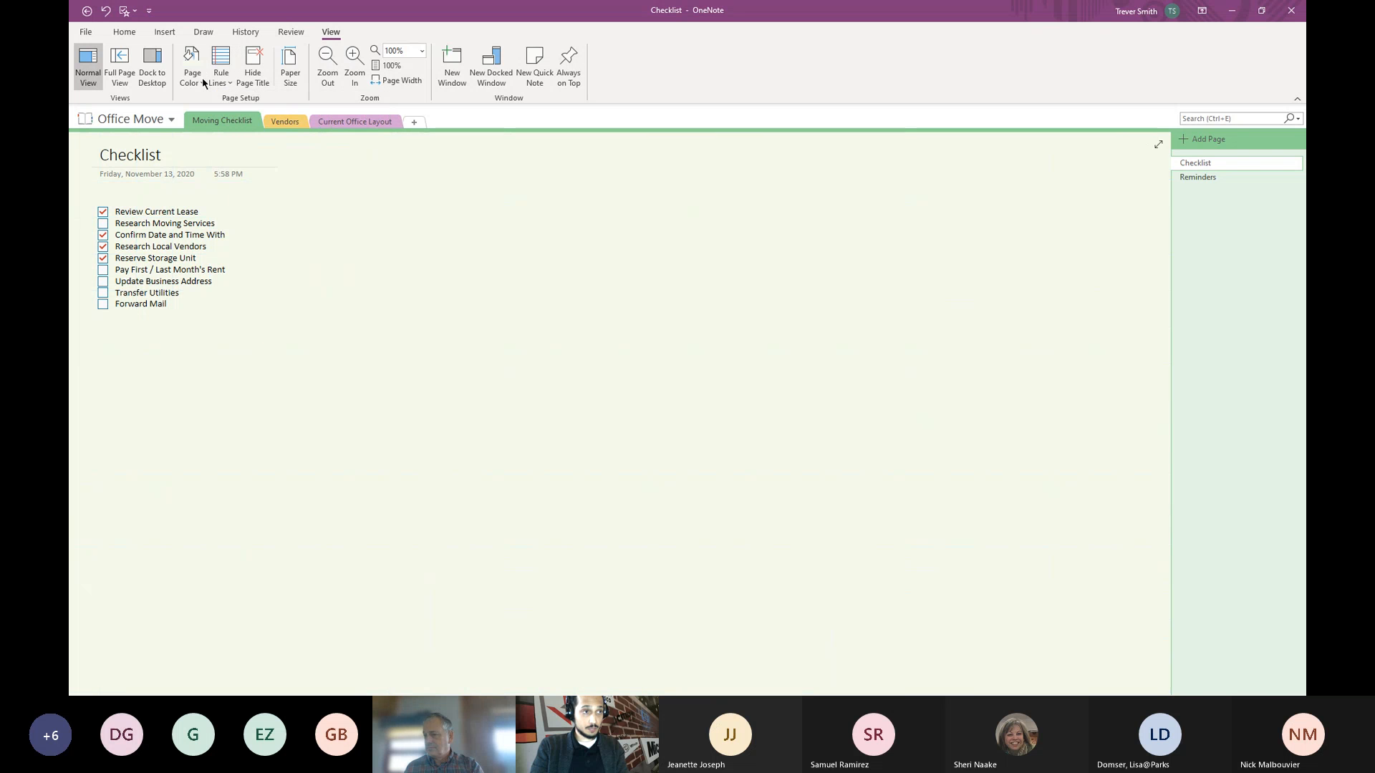
left_click(192, 64)
left_click(222, 207)
left_click(387, 222)
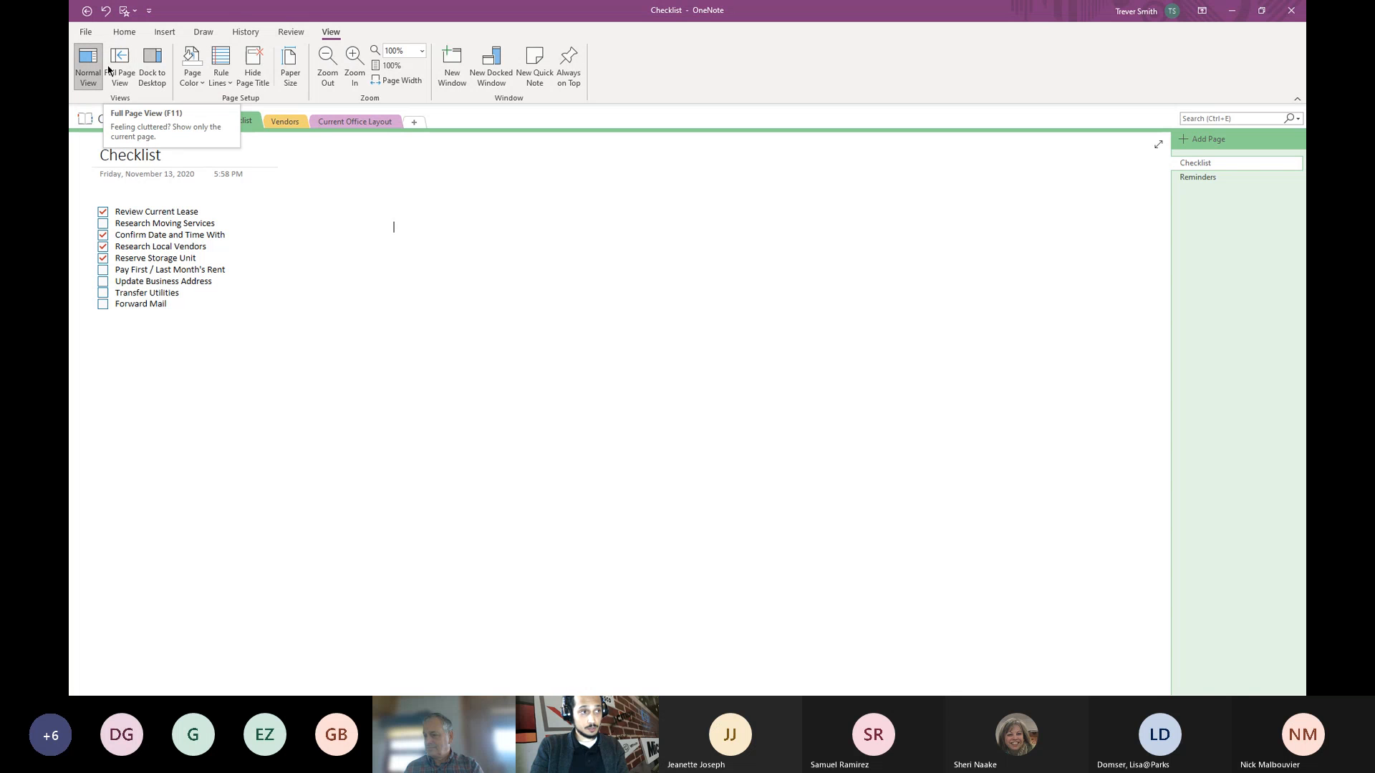
- Dock the notes to the desktop, restore Normal View, and show the Home commands
left_click(161, 67)
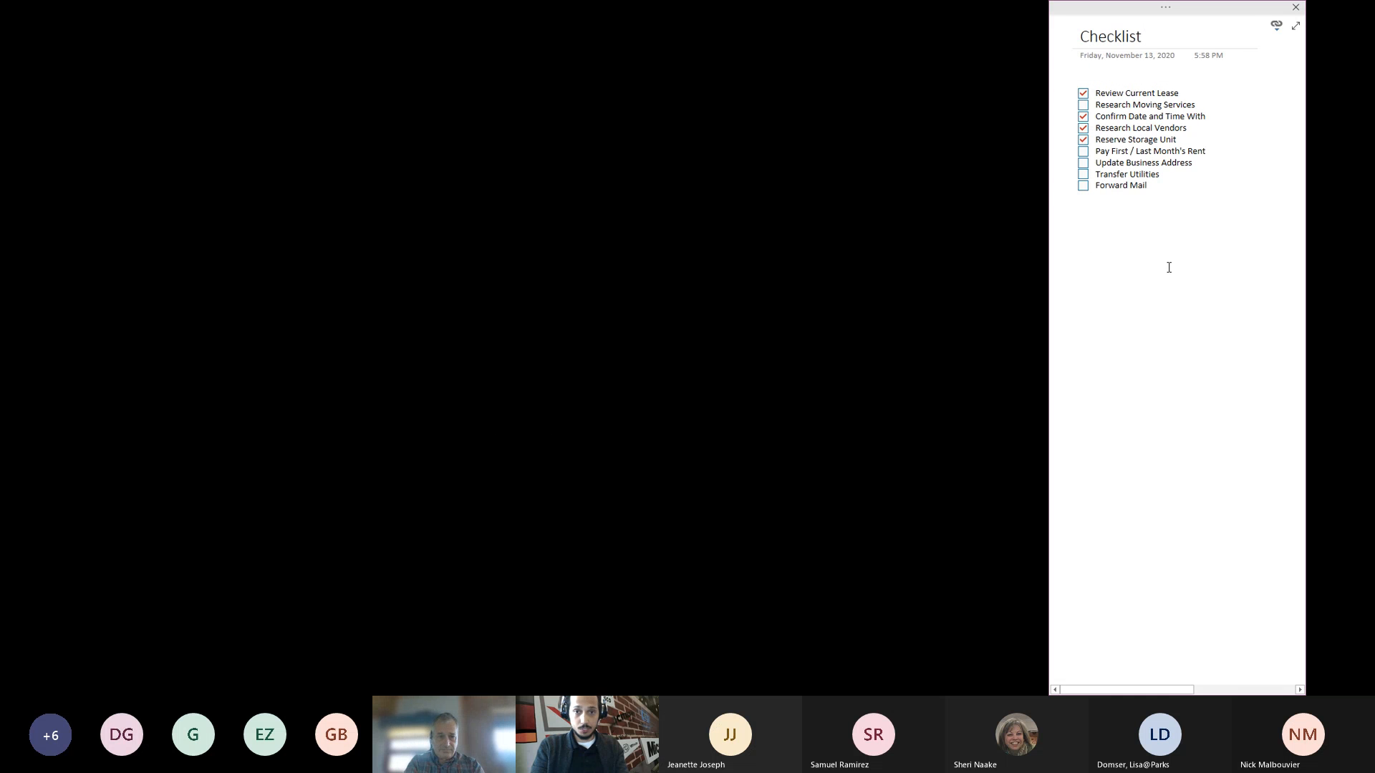
left_click(1297, 27)
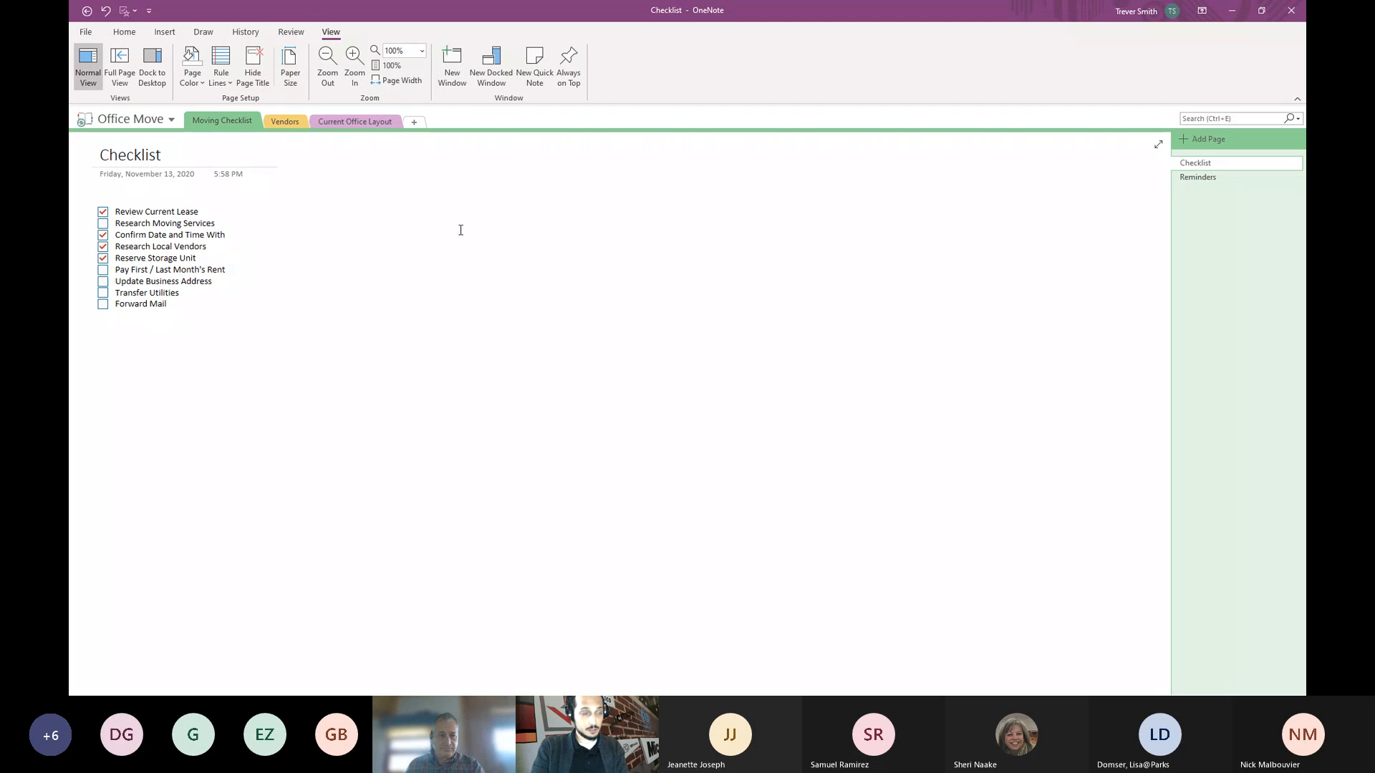
left_click(132, 35)
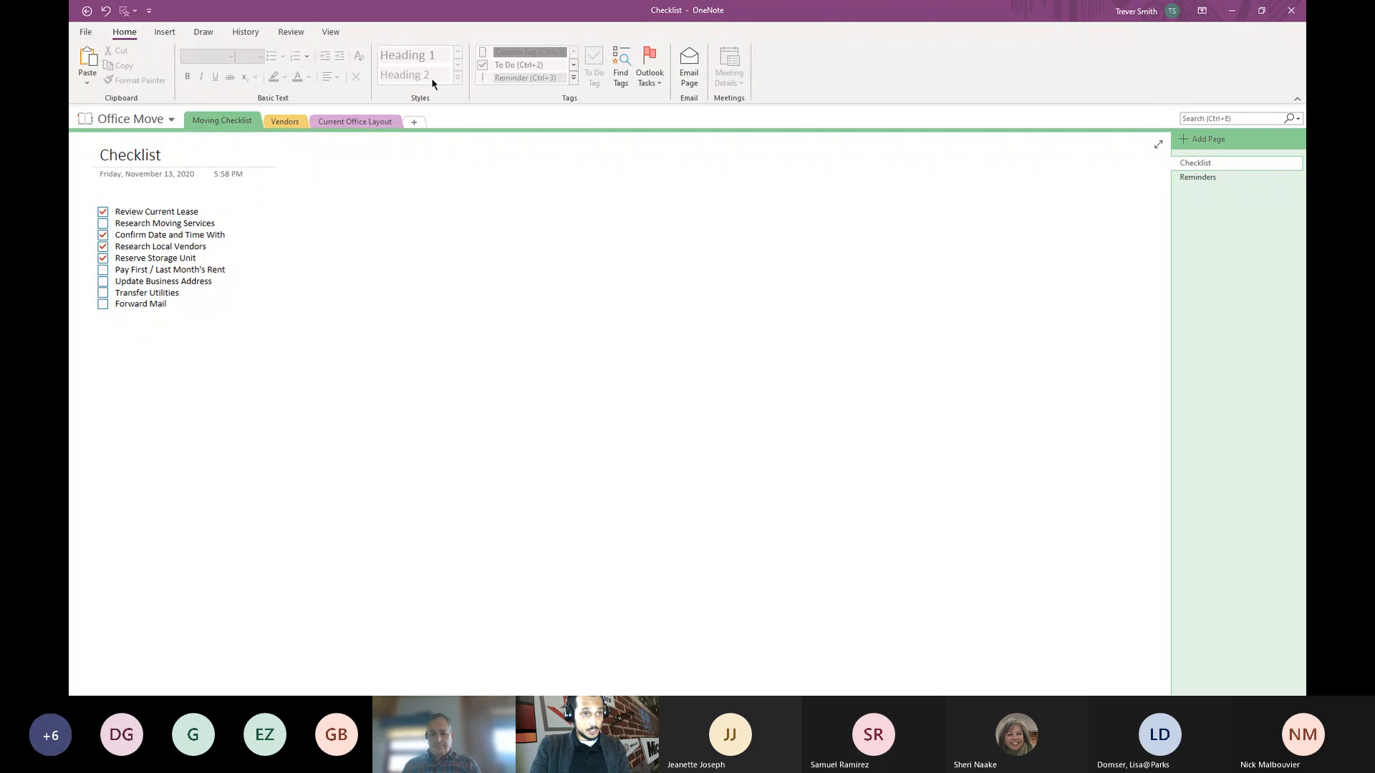
- Activate the Checklist page and open the notebook list showing Office Move and Test NoteBook
left_click(424, 199)
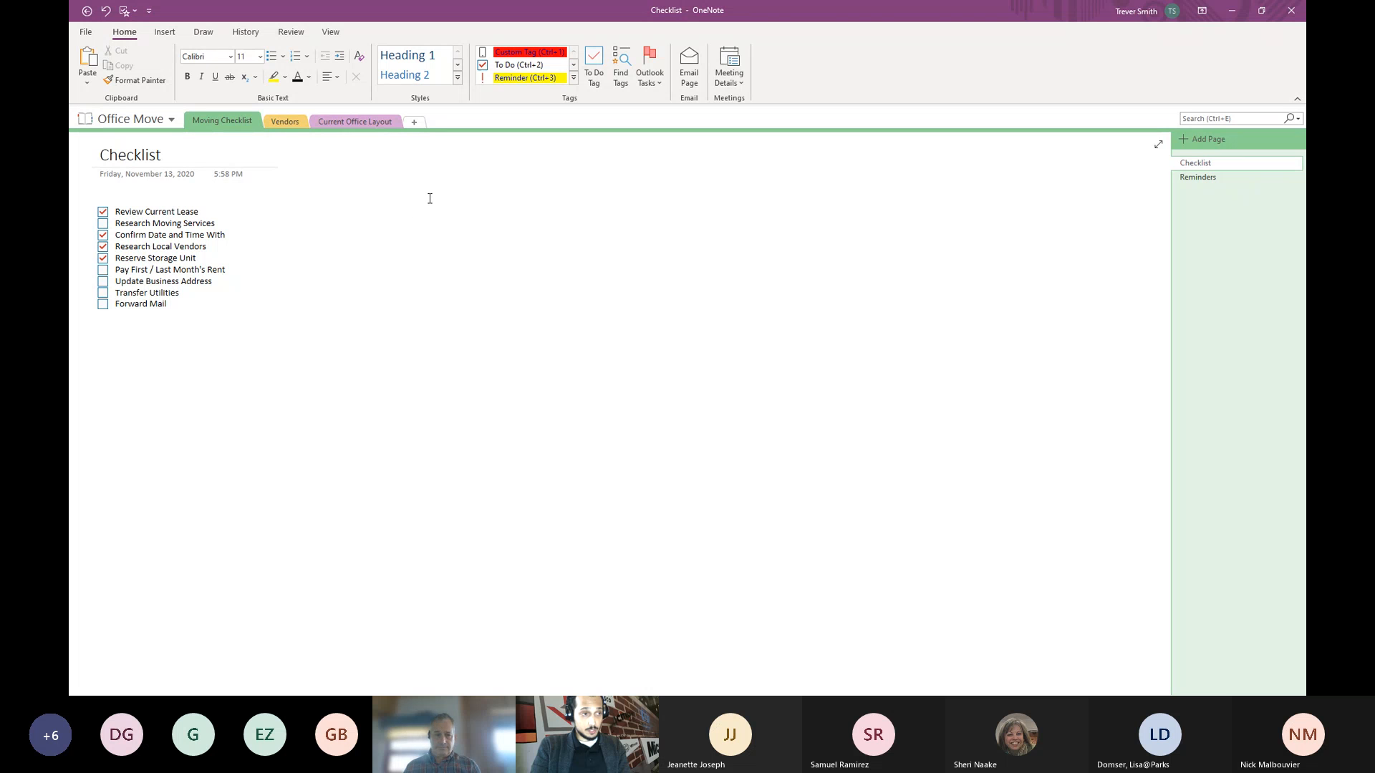
left_click(172, 121)
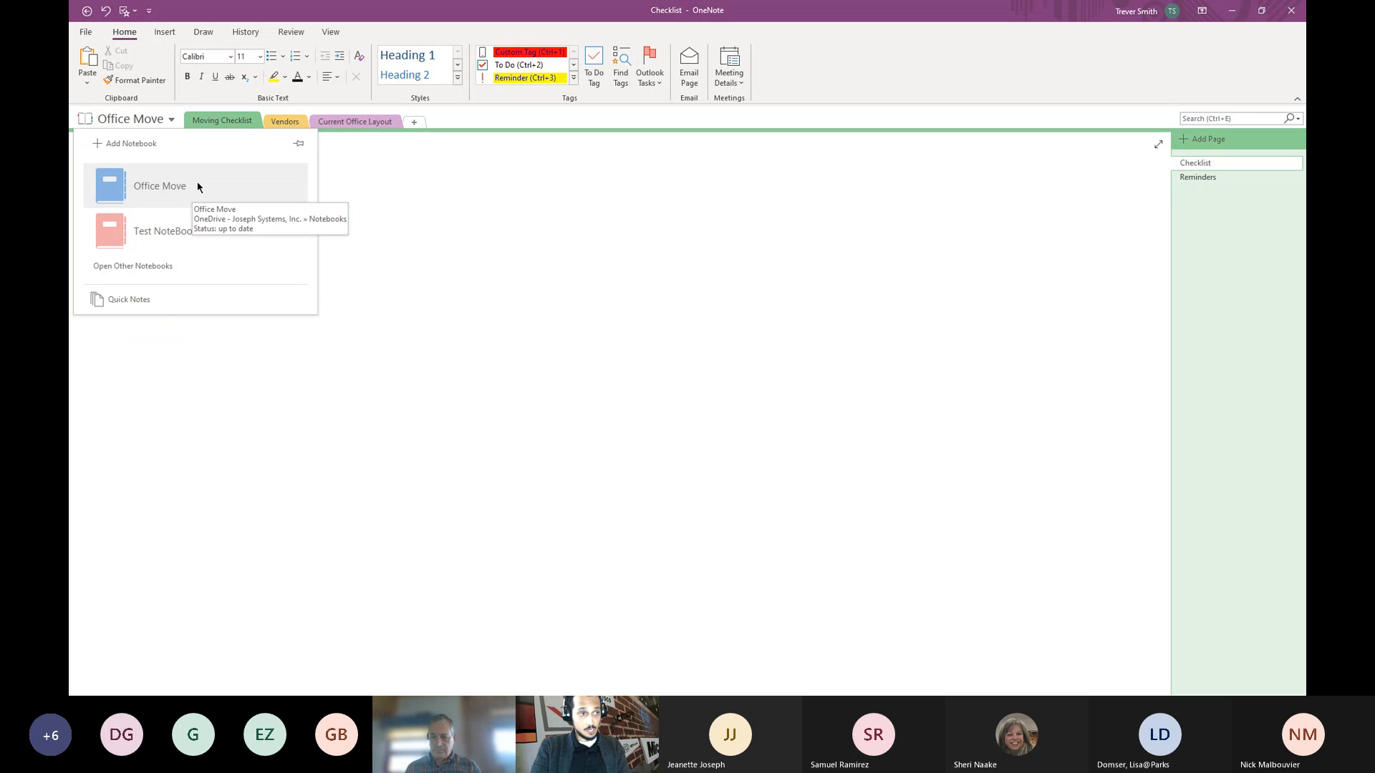
- Switch to Quick Notes, then back to the Office Move notebook's Checklist page
left_click(193, 300)
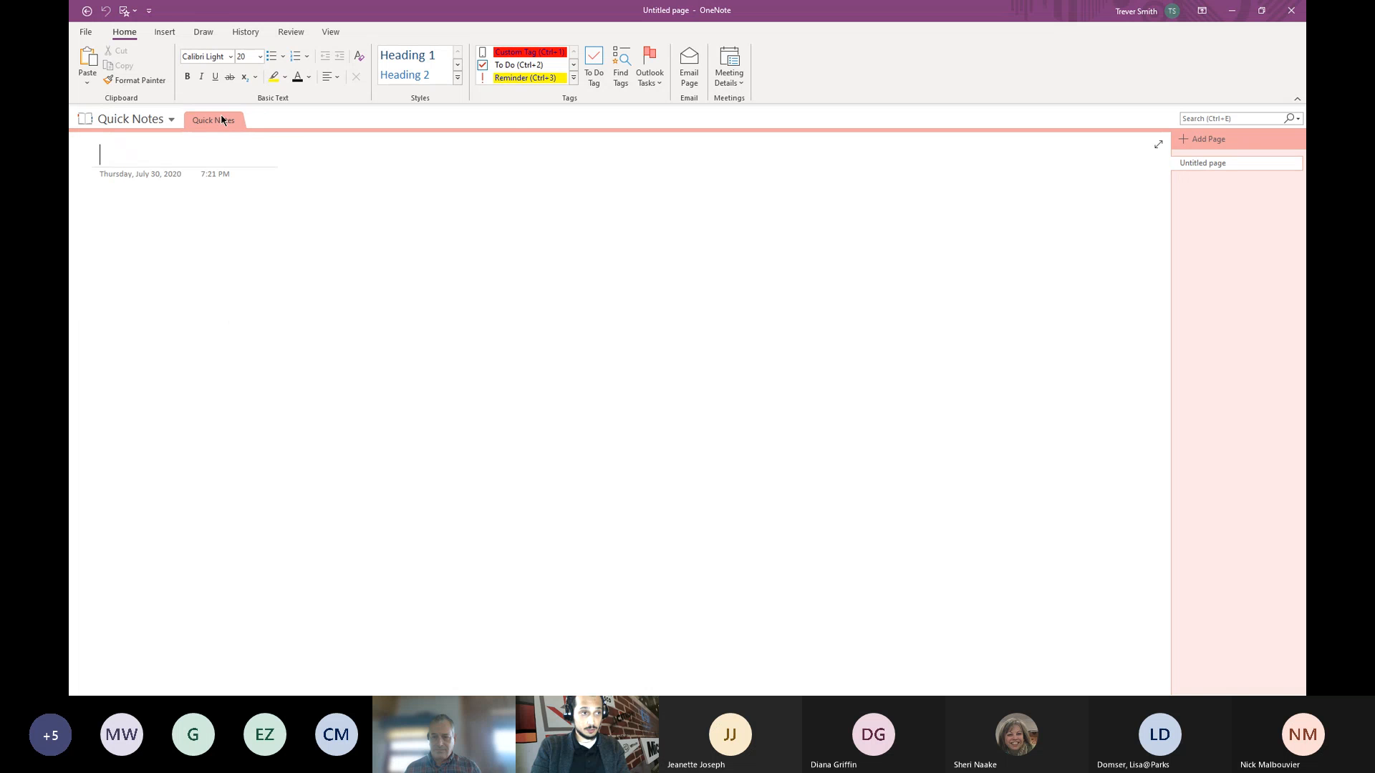
left_click(172, 119)
left_click(182, 183)
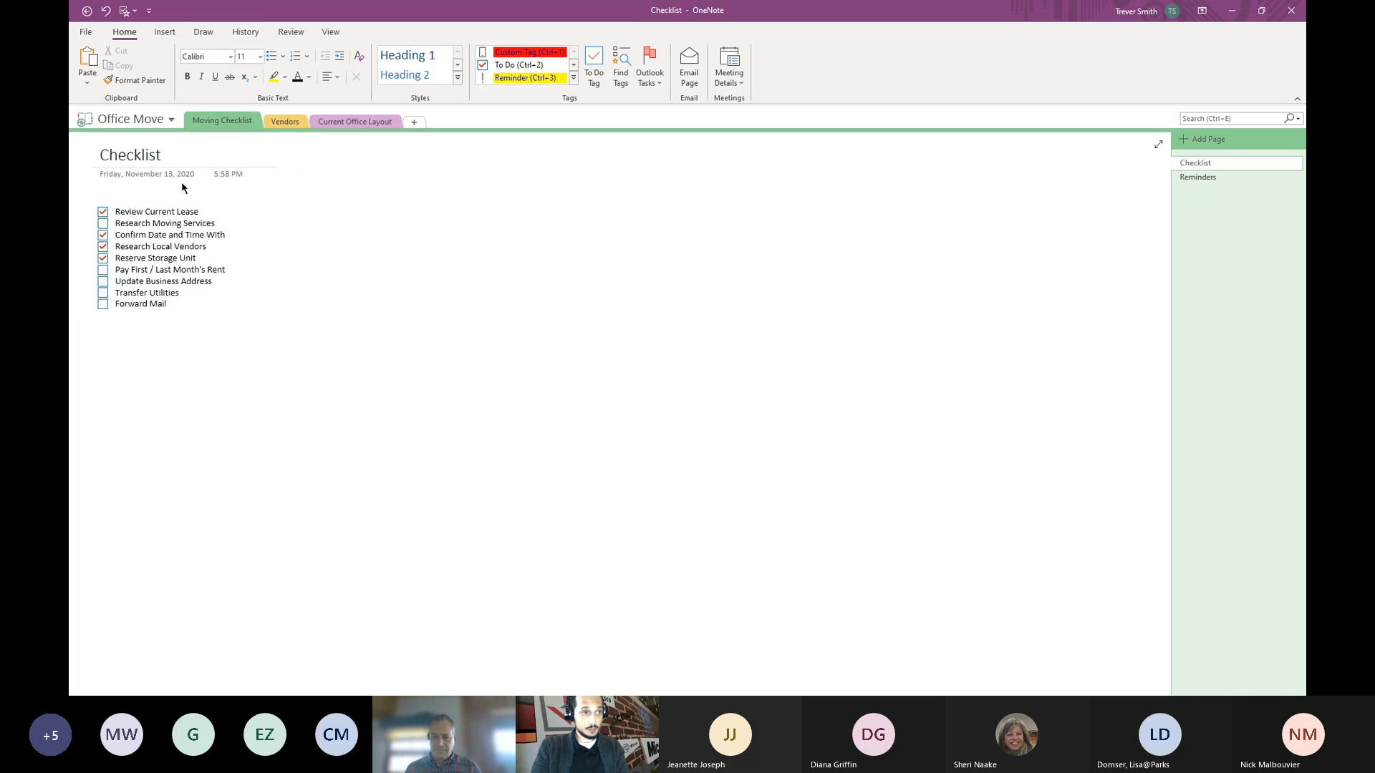
left_click(265, 364)
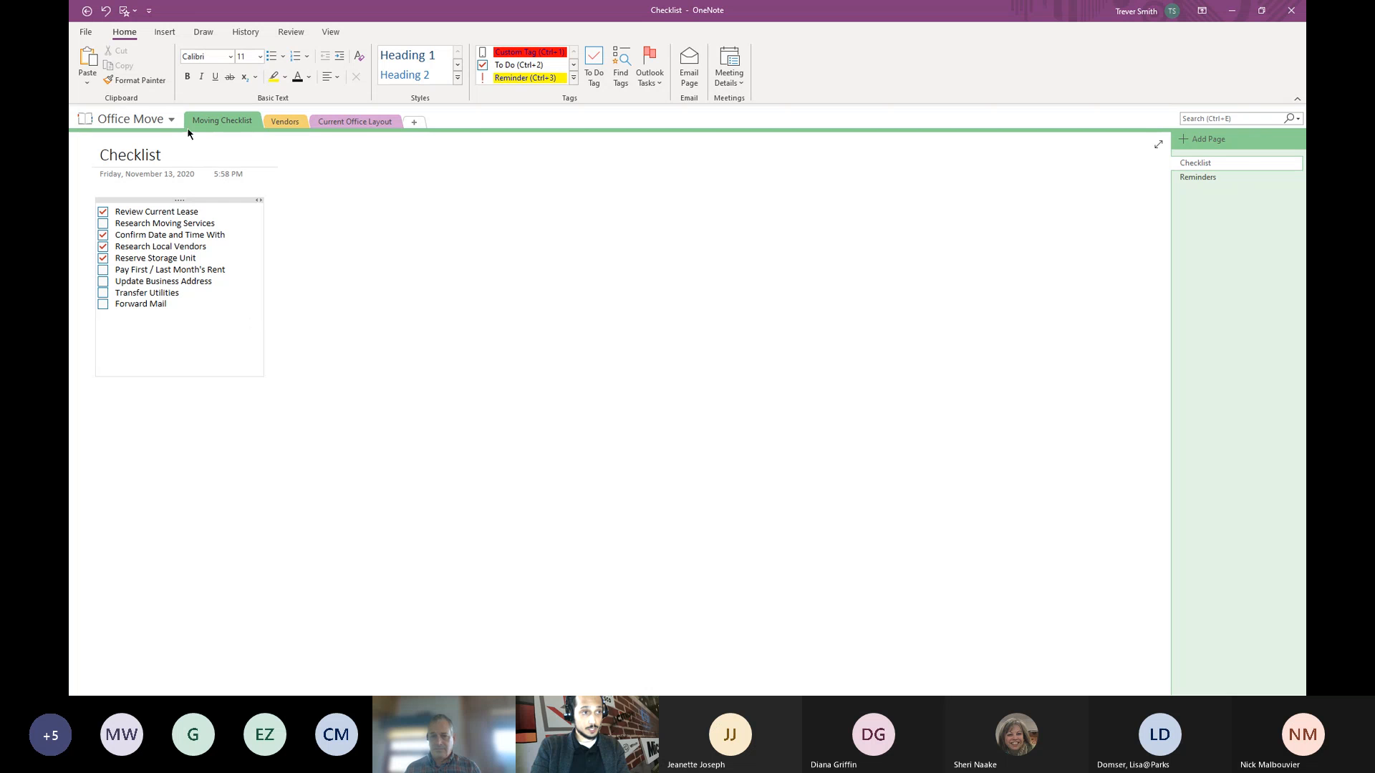
left_click(170, 120)
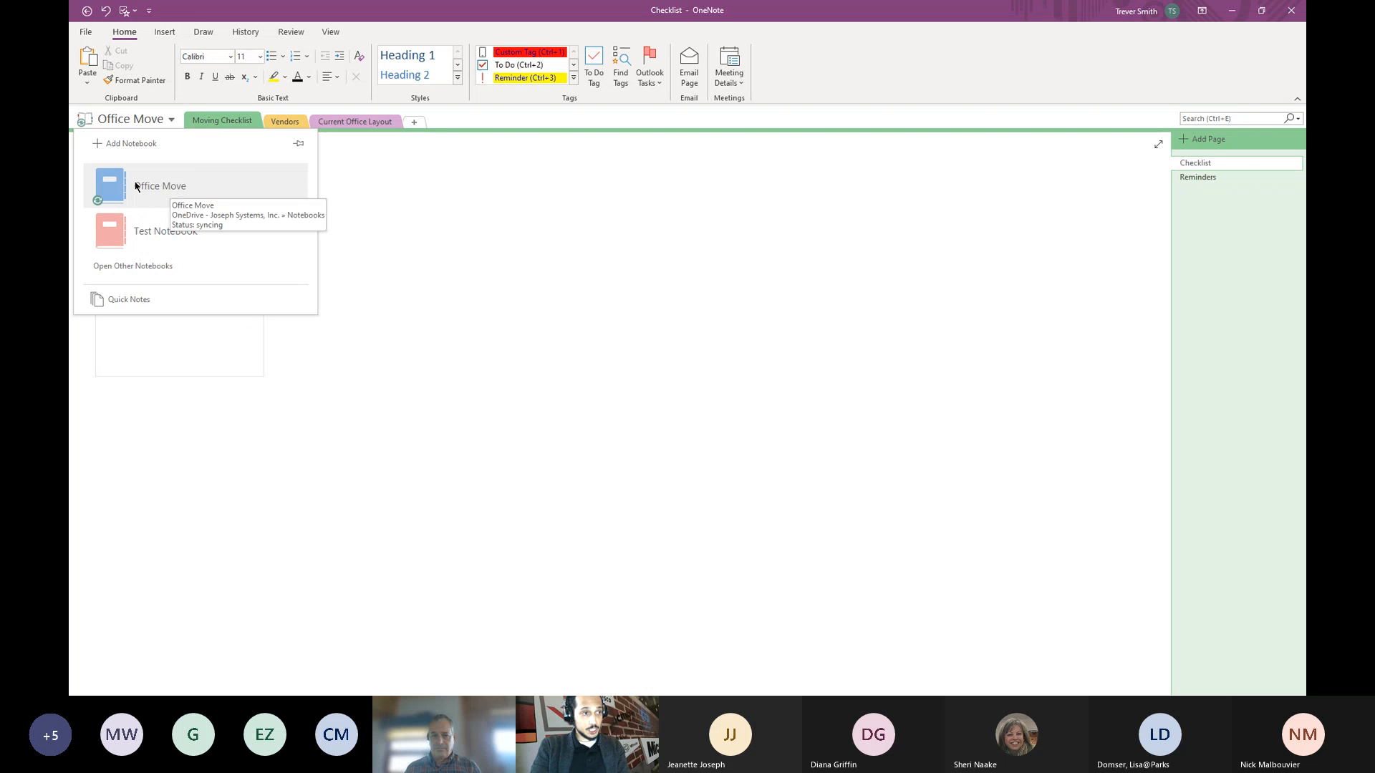
- Review the Office Move notebook's Properties and close them without changes
right_click(201, 187)
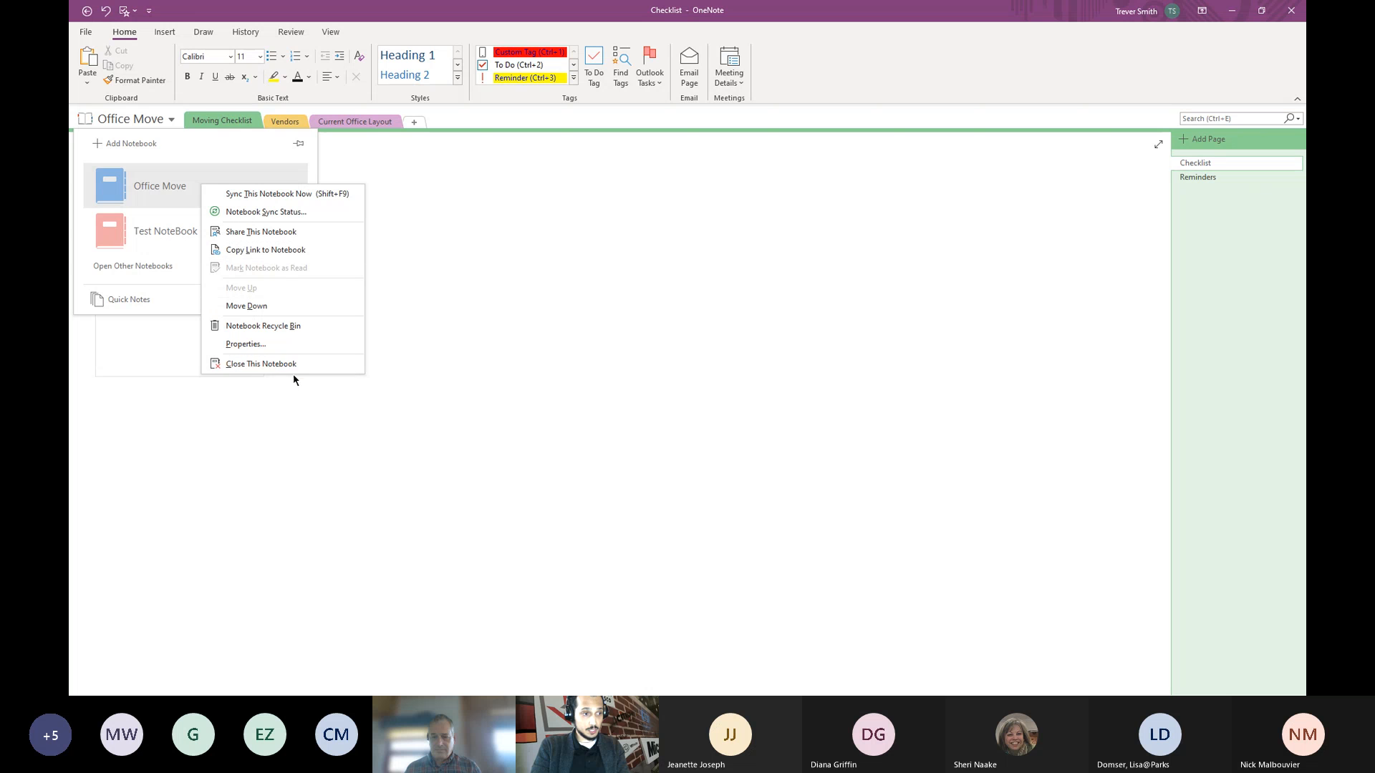
left_click(296, 351)
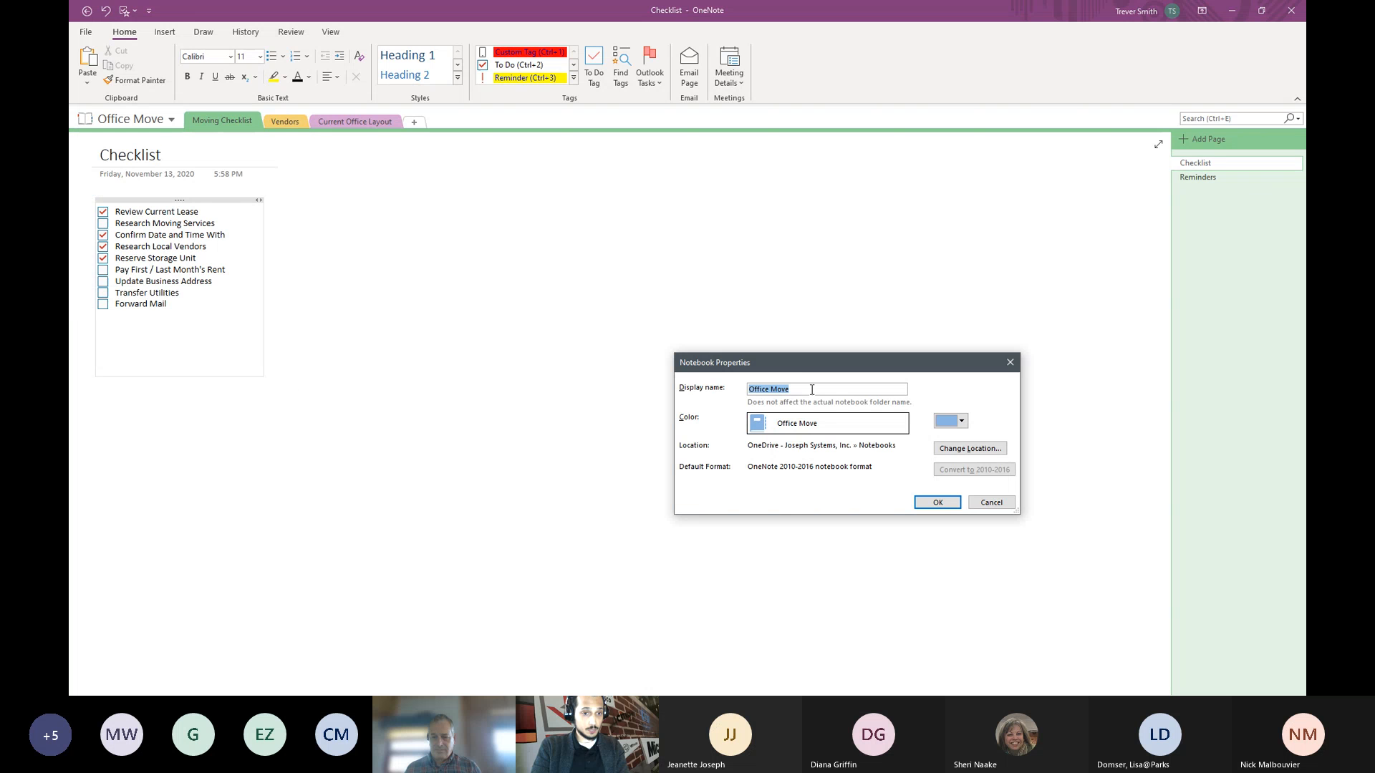
left_click_drag(797, 371, 564, 227)
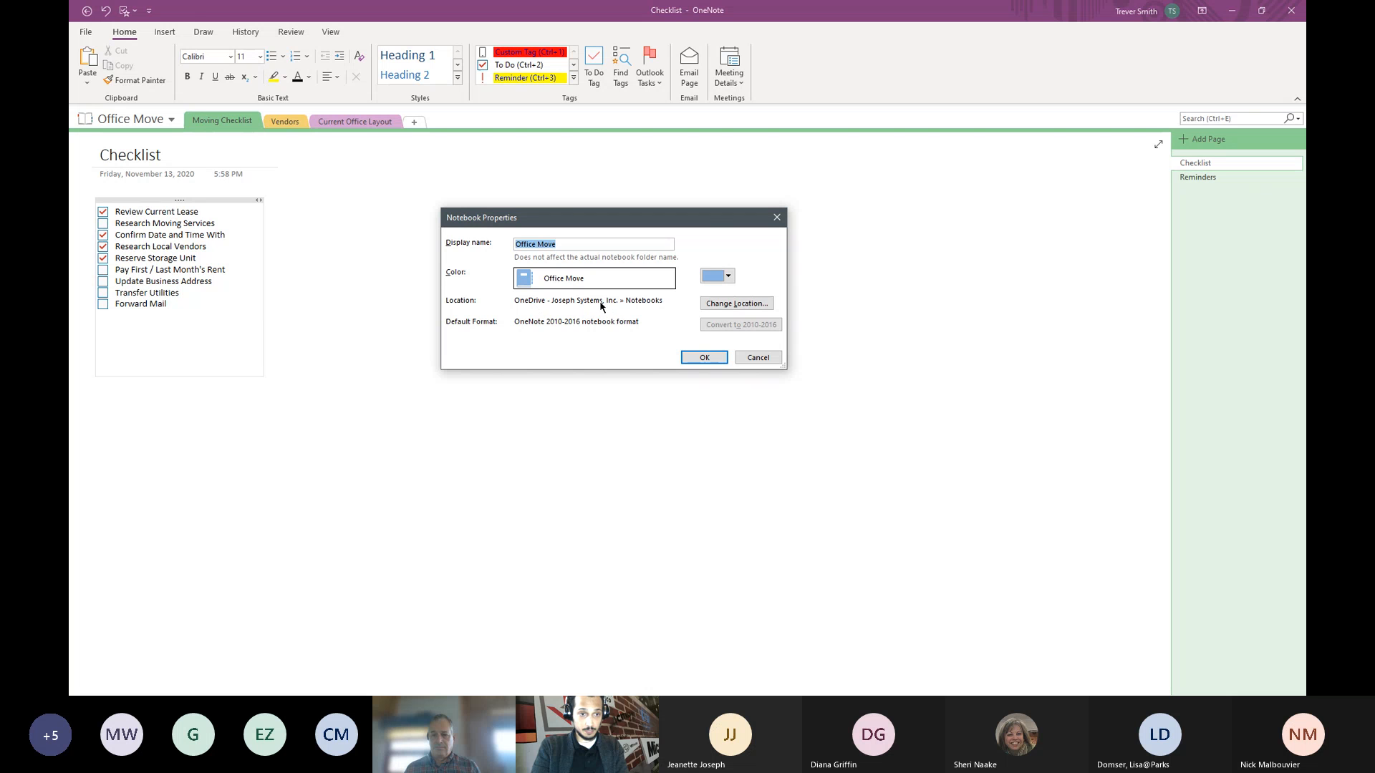
left_click(777, 218)
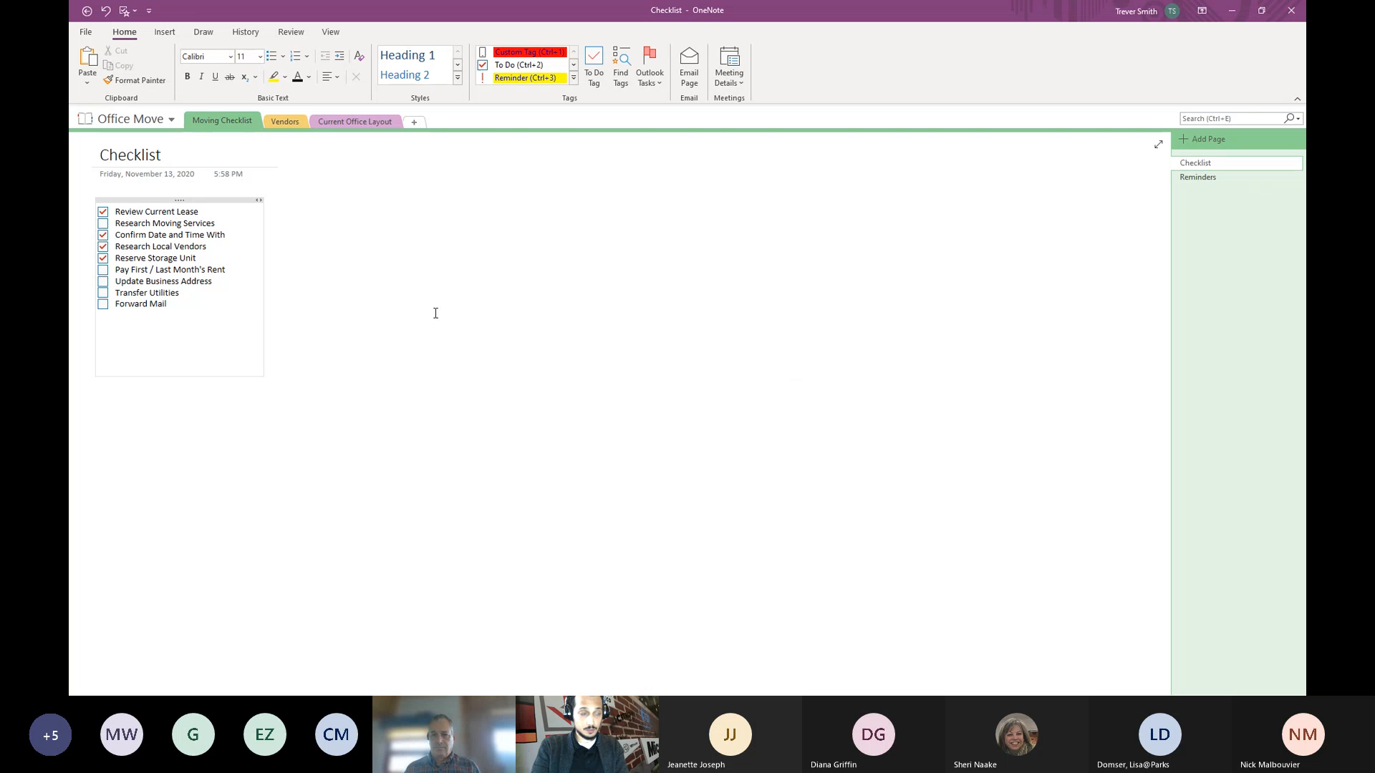
left_click(435, 312)
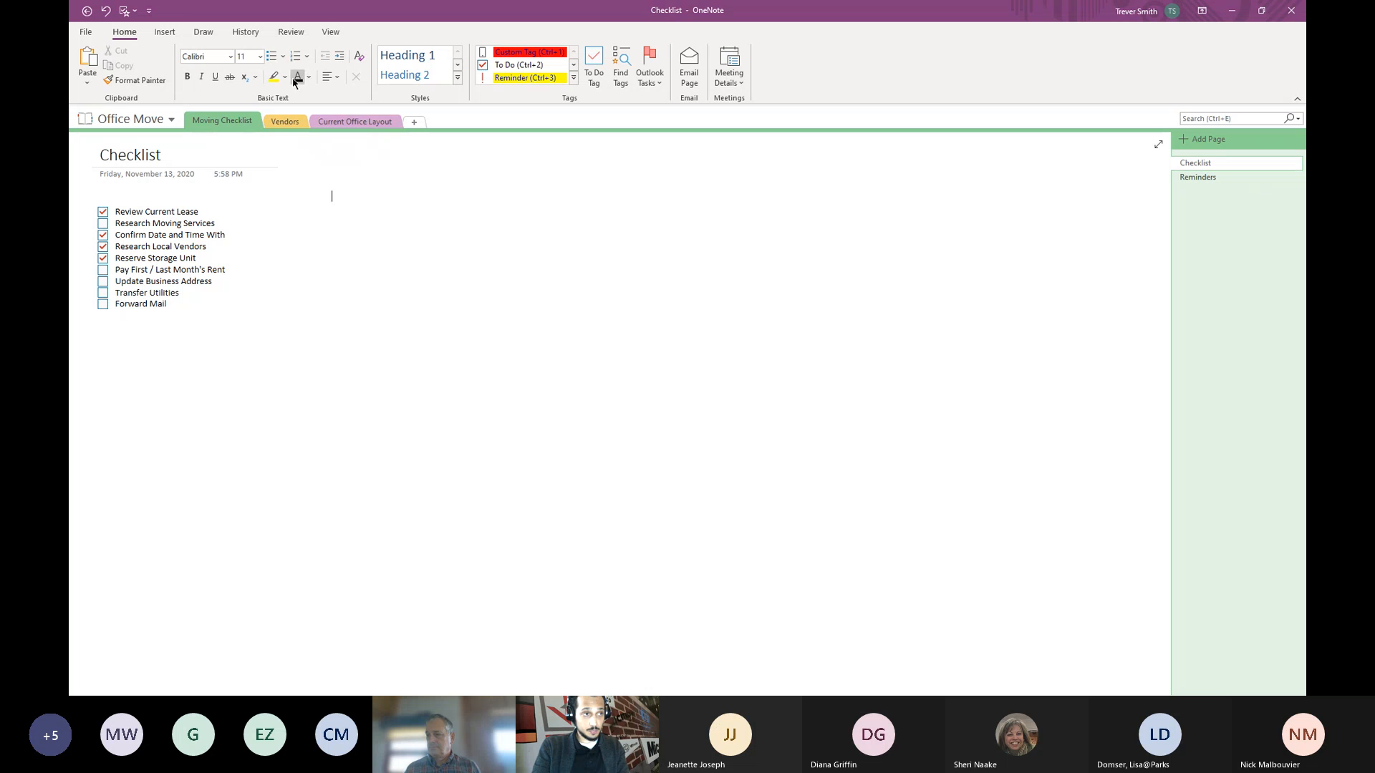
left_click(284, 56)
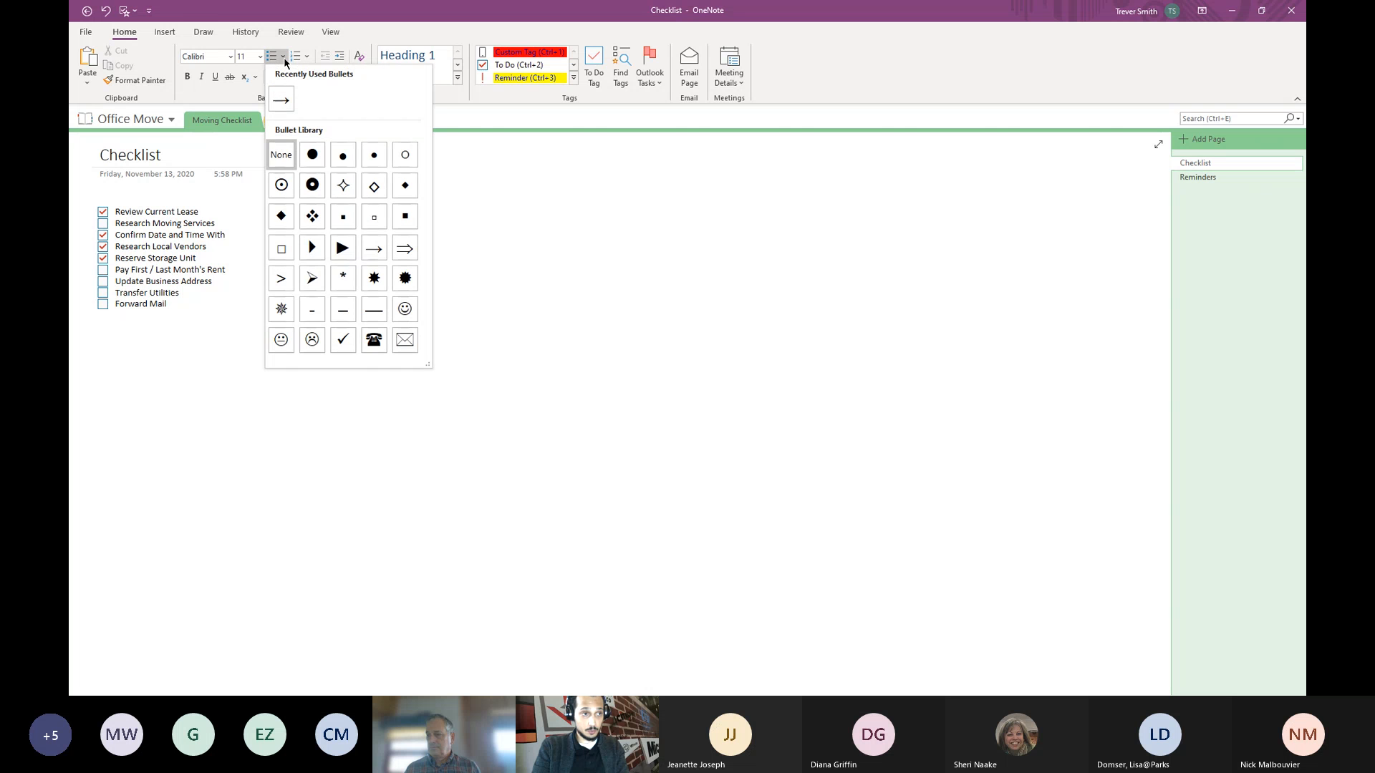
left_click(313, 155)
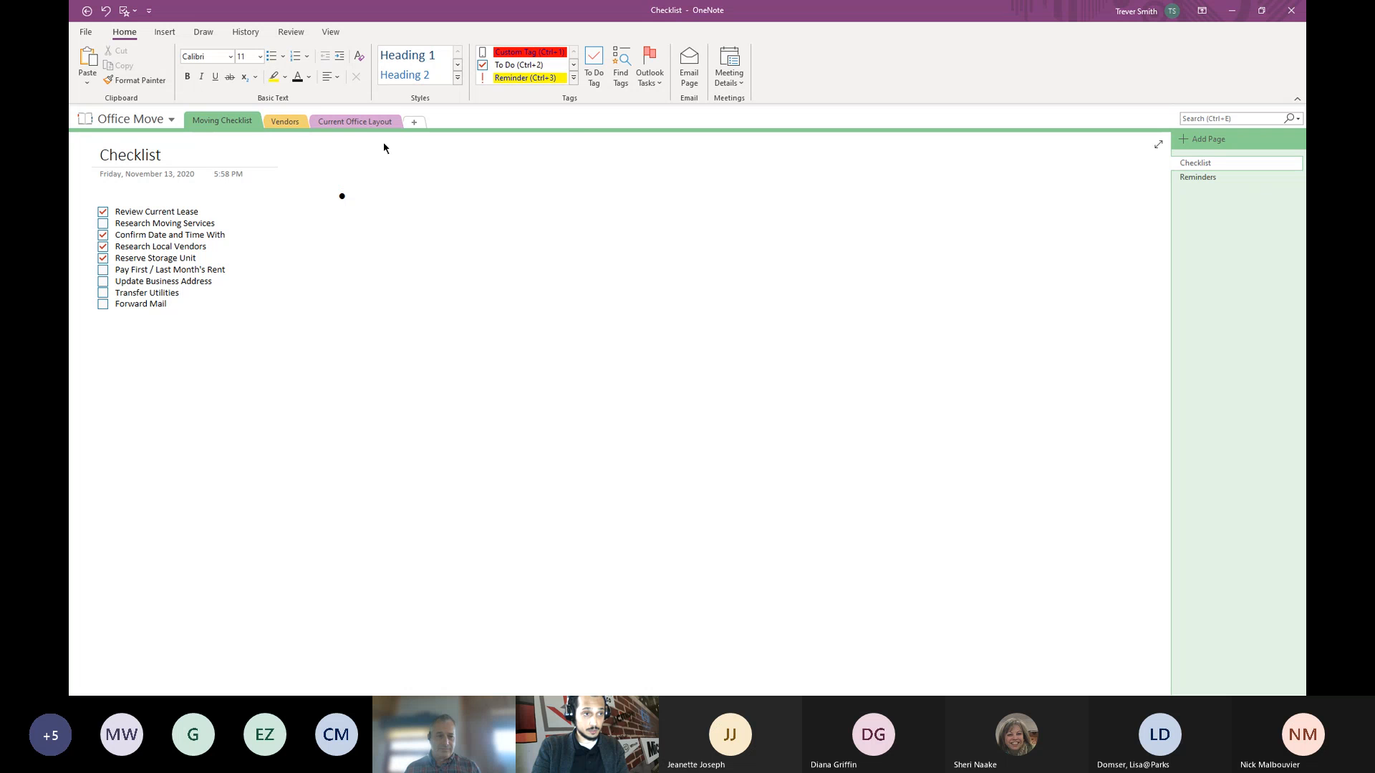
left_click(440, 195)
left_click(306, 62)
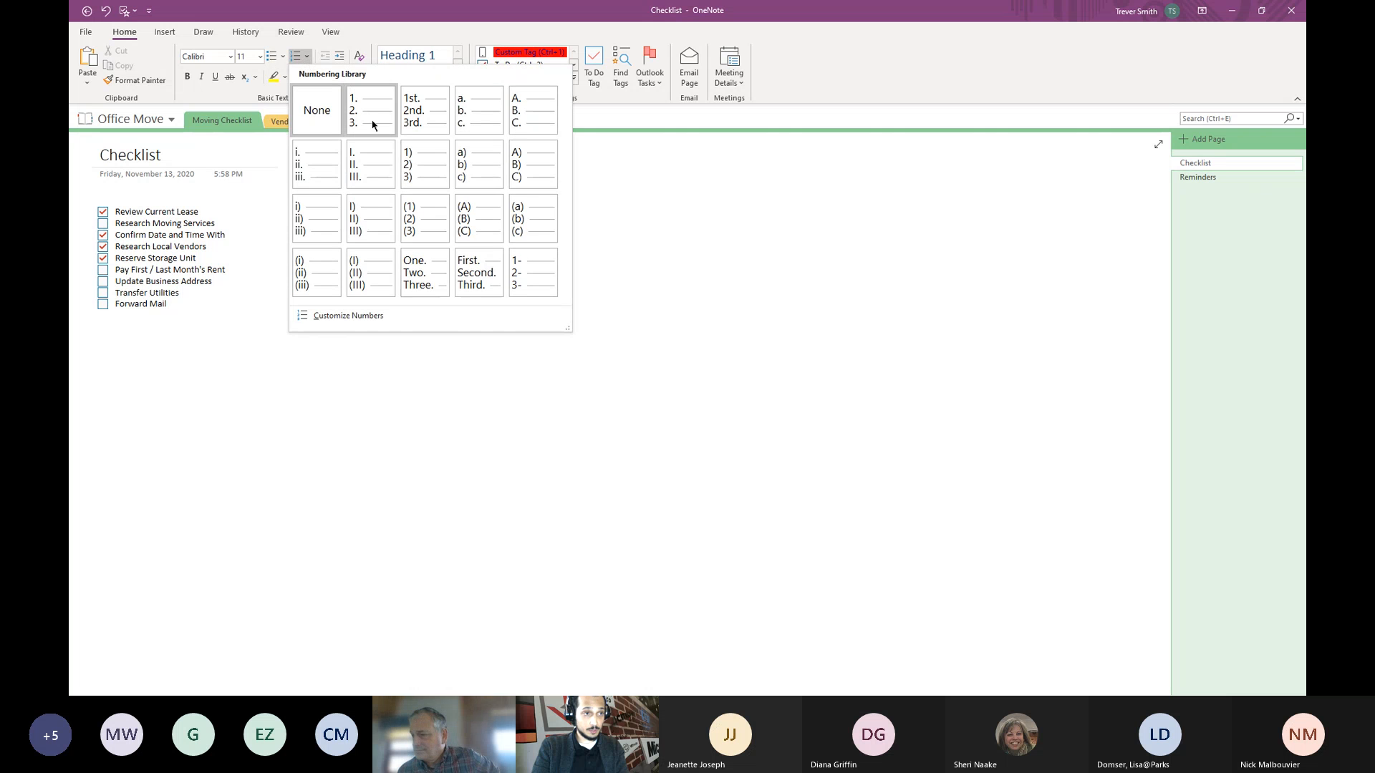
left_click(373, 125)
left_click(573, 212)
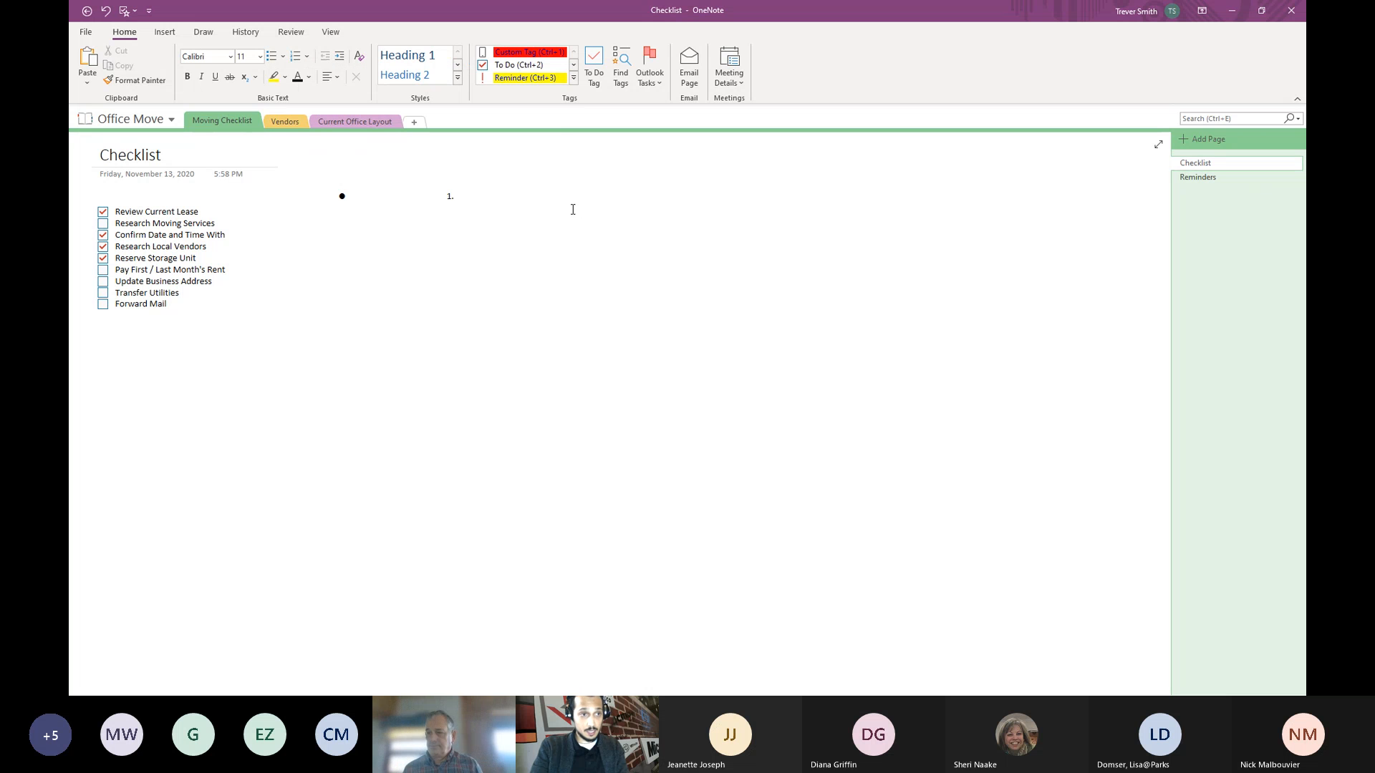
left_click(485, 194)
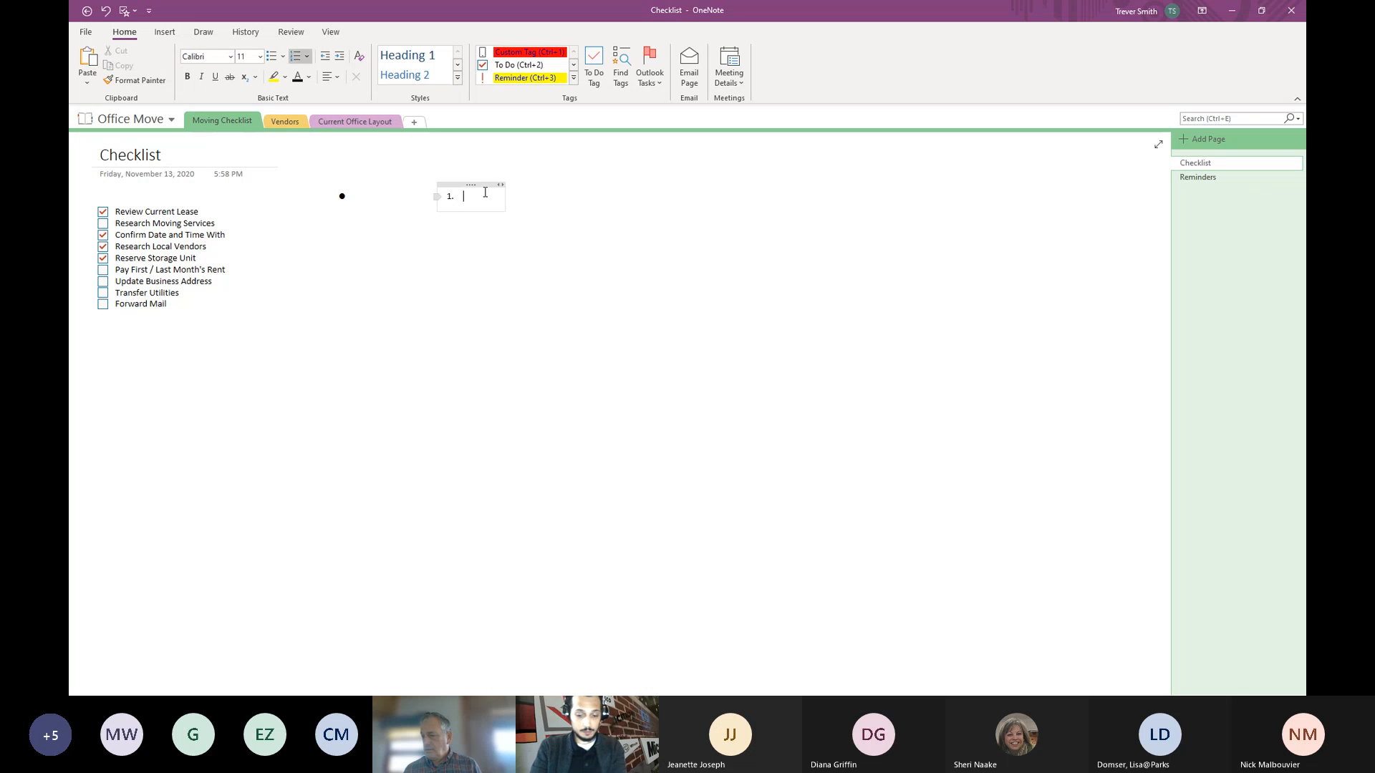
key("BackSpace")
left_click(386, 195)
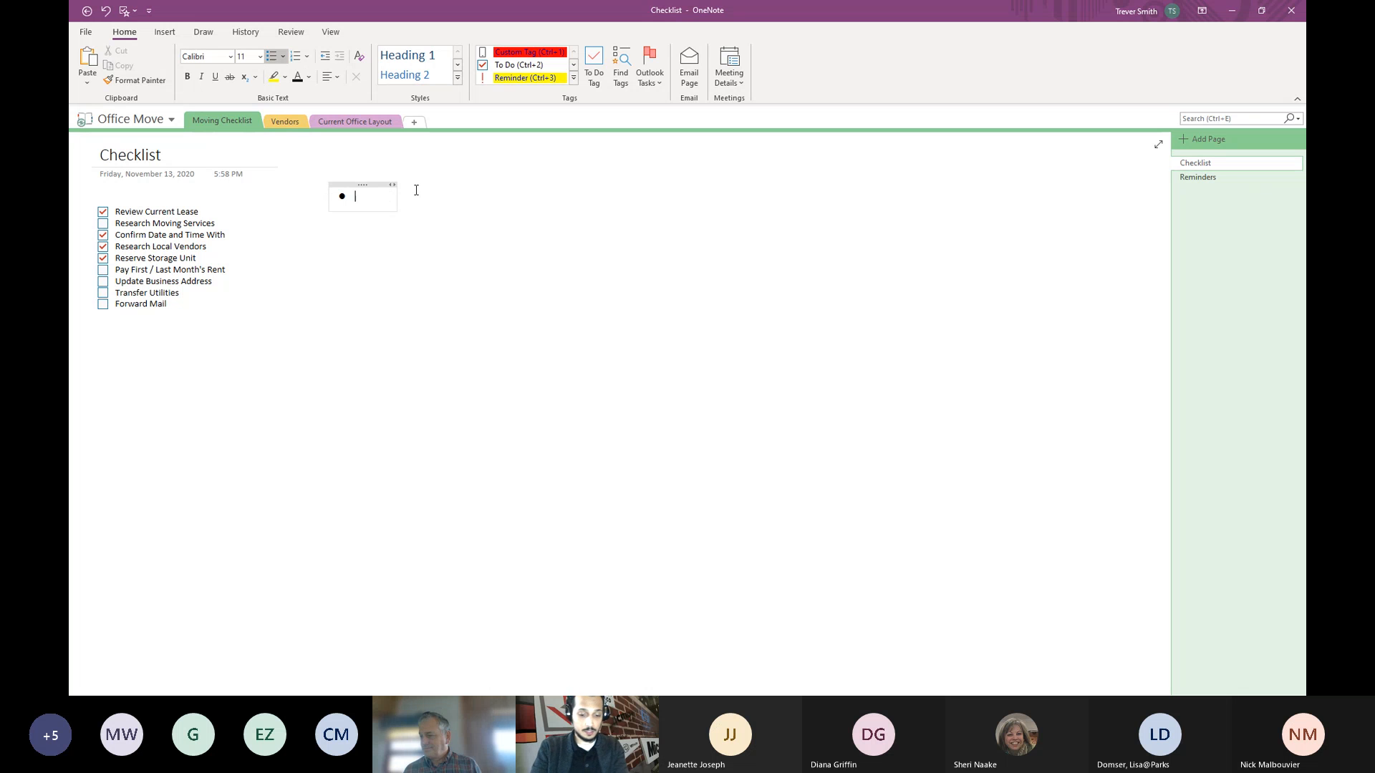
right_click(363, 185)
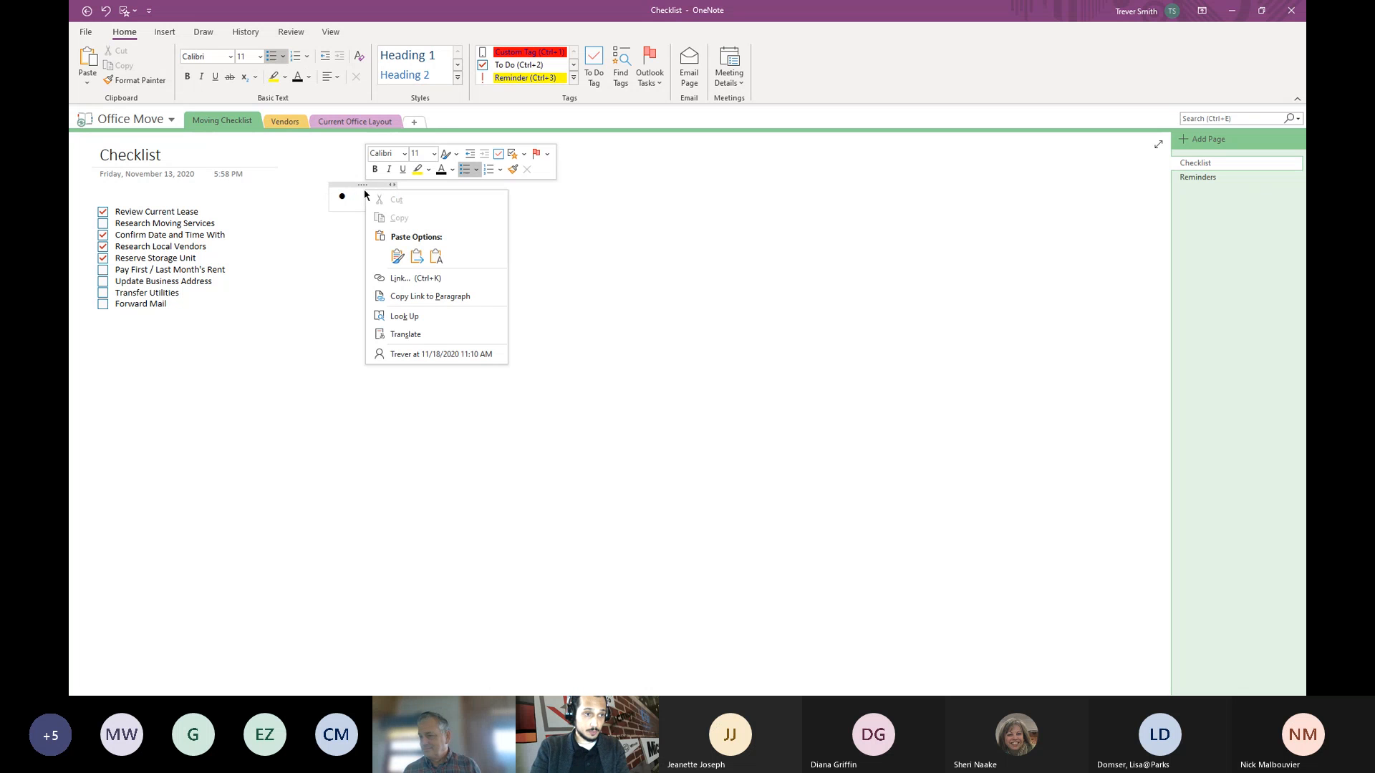
key("Escape")
right_click(353, 187)
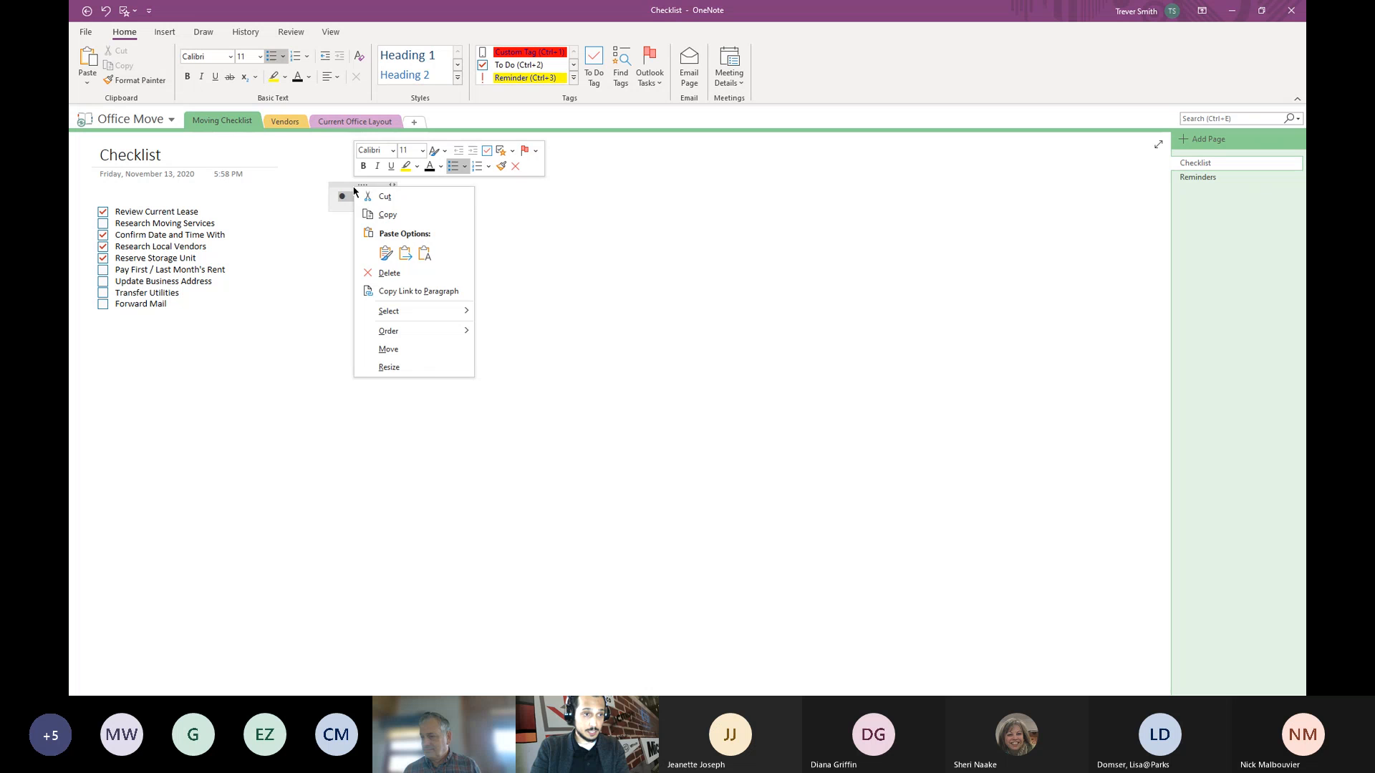
left_click(389, 275)
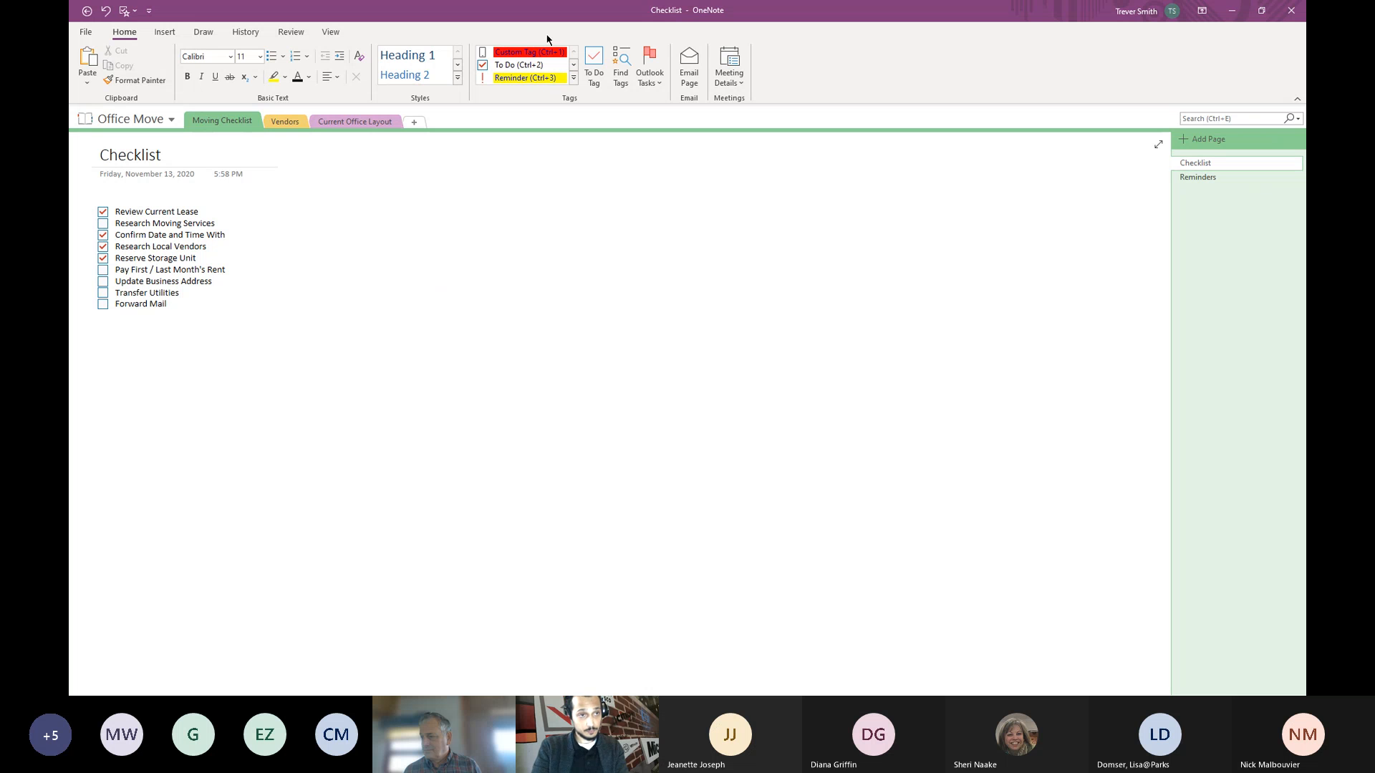
right_click(531, 66)
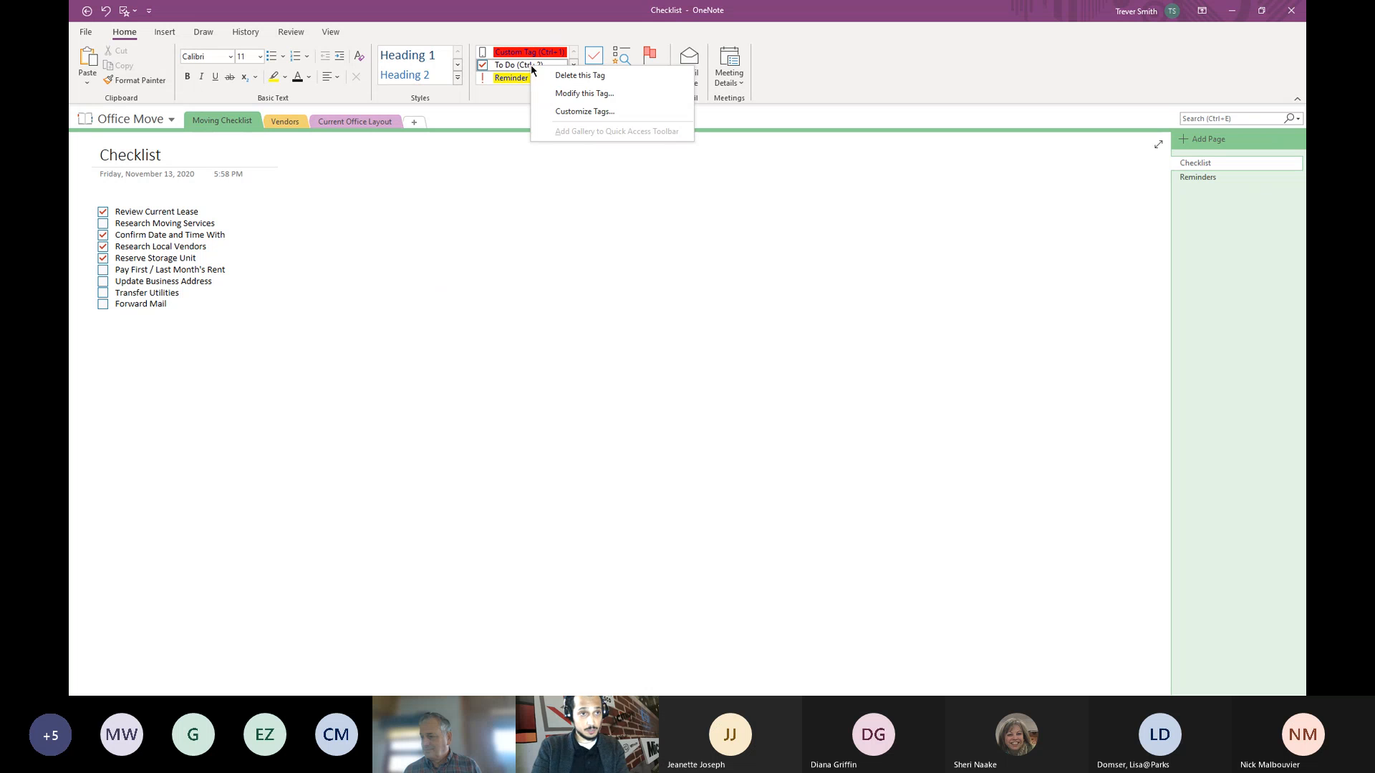
left_click(561, 113)
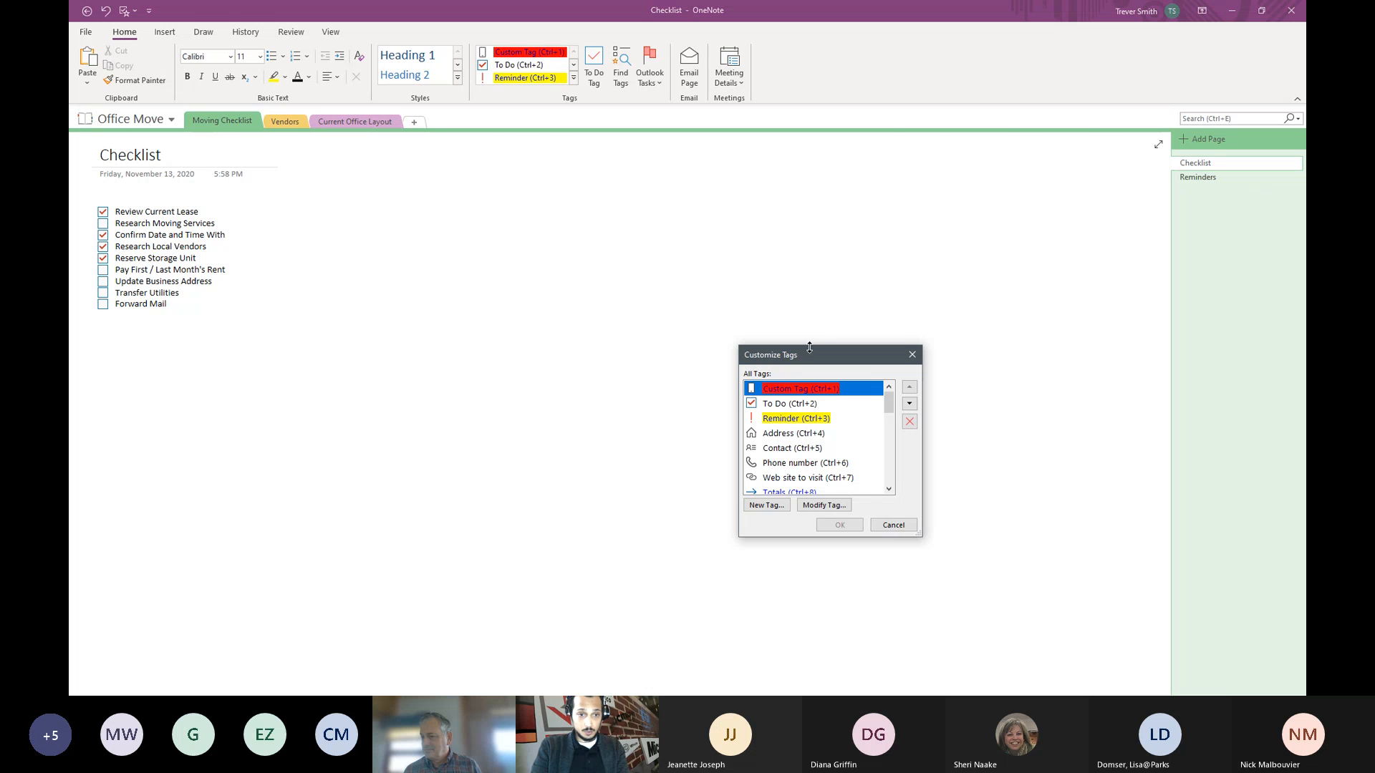
left_click_drag(809, 348, 648, 230)
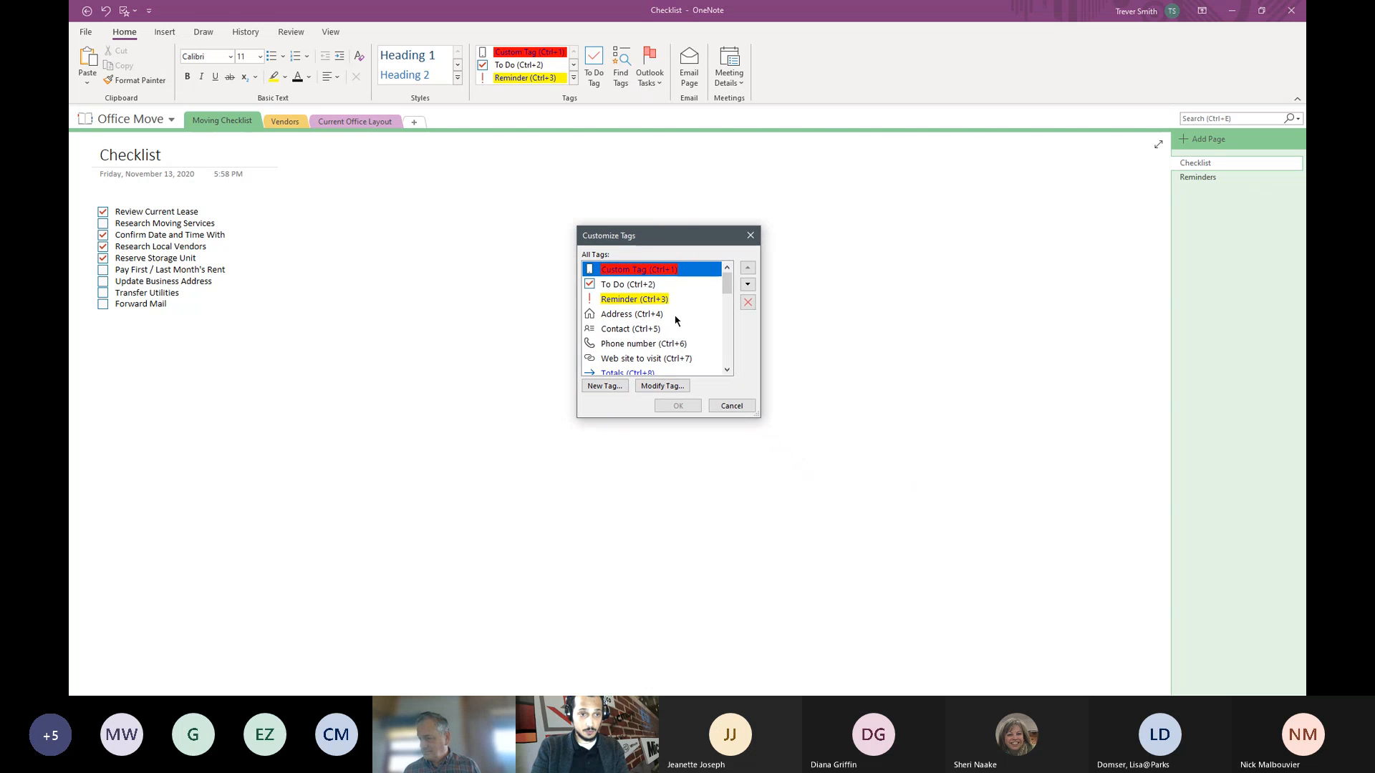
left_click(727, 370)
double_click(728, 370)
left_click(727, 371)
left_click(727, 370)
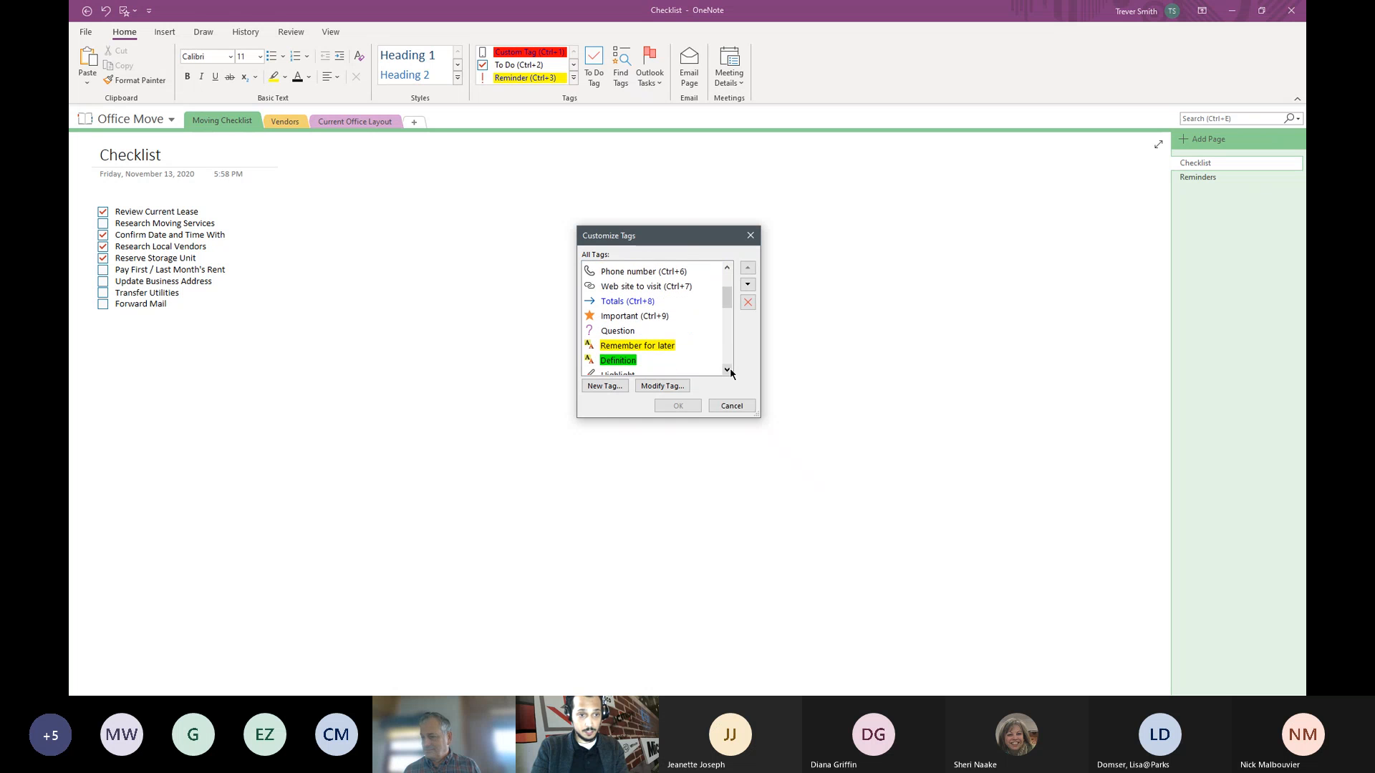
left_click(727, 370)
left_click(727, 370)
left_click(727, 370)
left_click(728, 370)
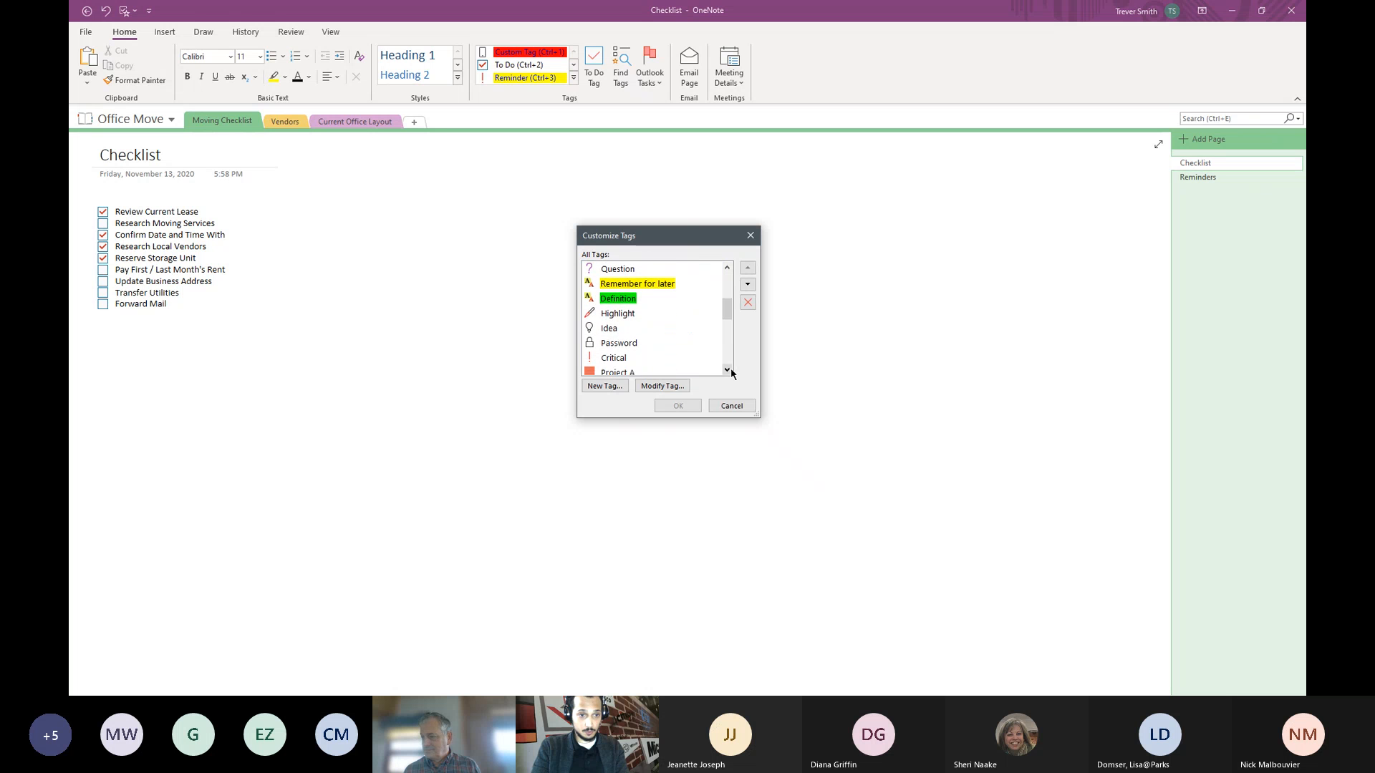
left_click(727, 371)
left_click(727, 370)
left_click(727, 370)
left_click(727, 370)
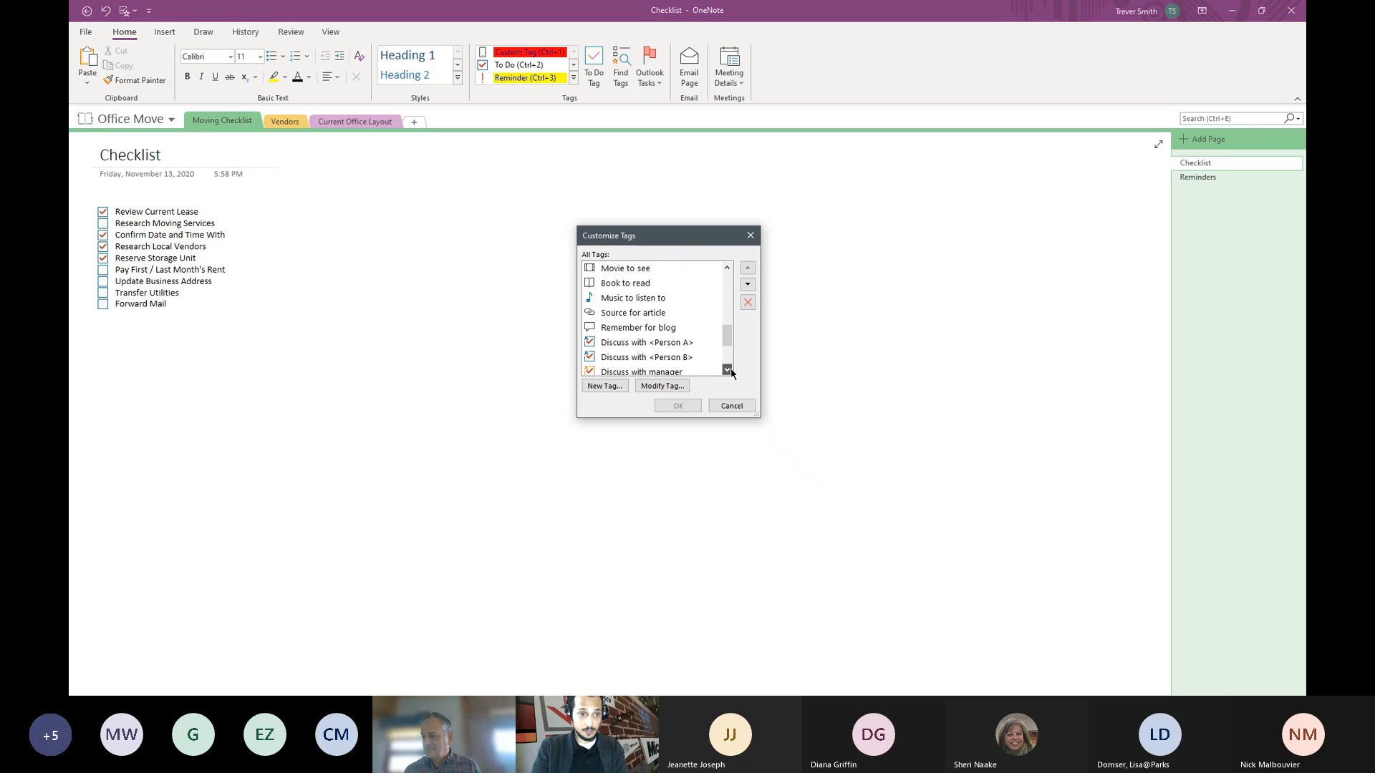
left_click(728, 370)
left_click(727, 371)
left_click(727, 370)
left_click(728, 370)
left_click(727, 370)
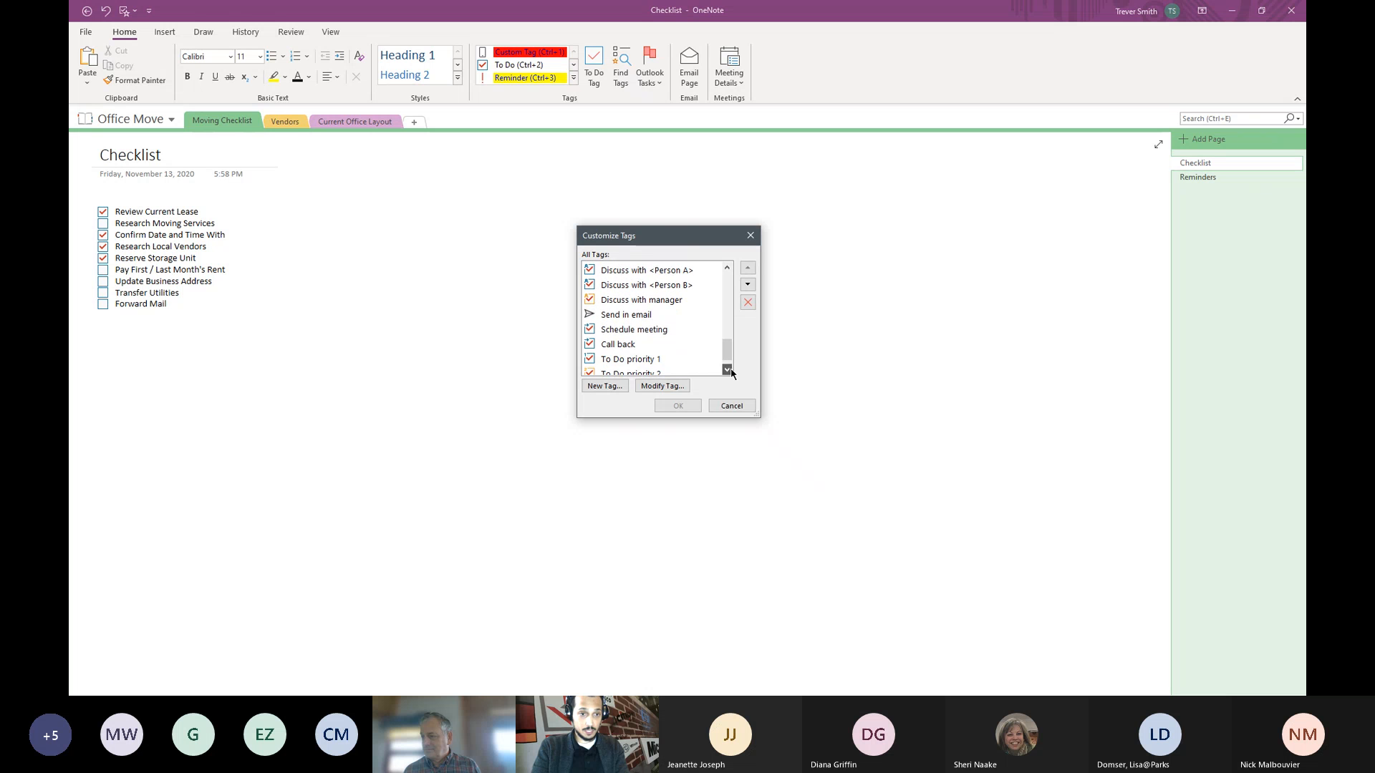
left_click(727, 370)
left_click_drag(727, 351, 722, 286)
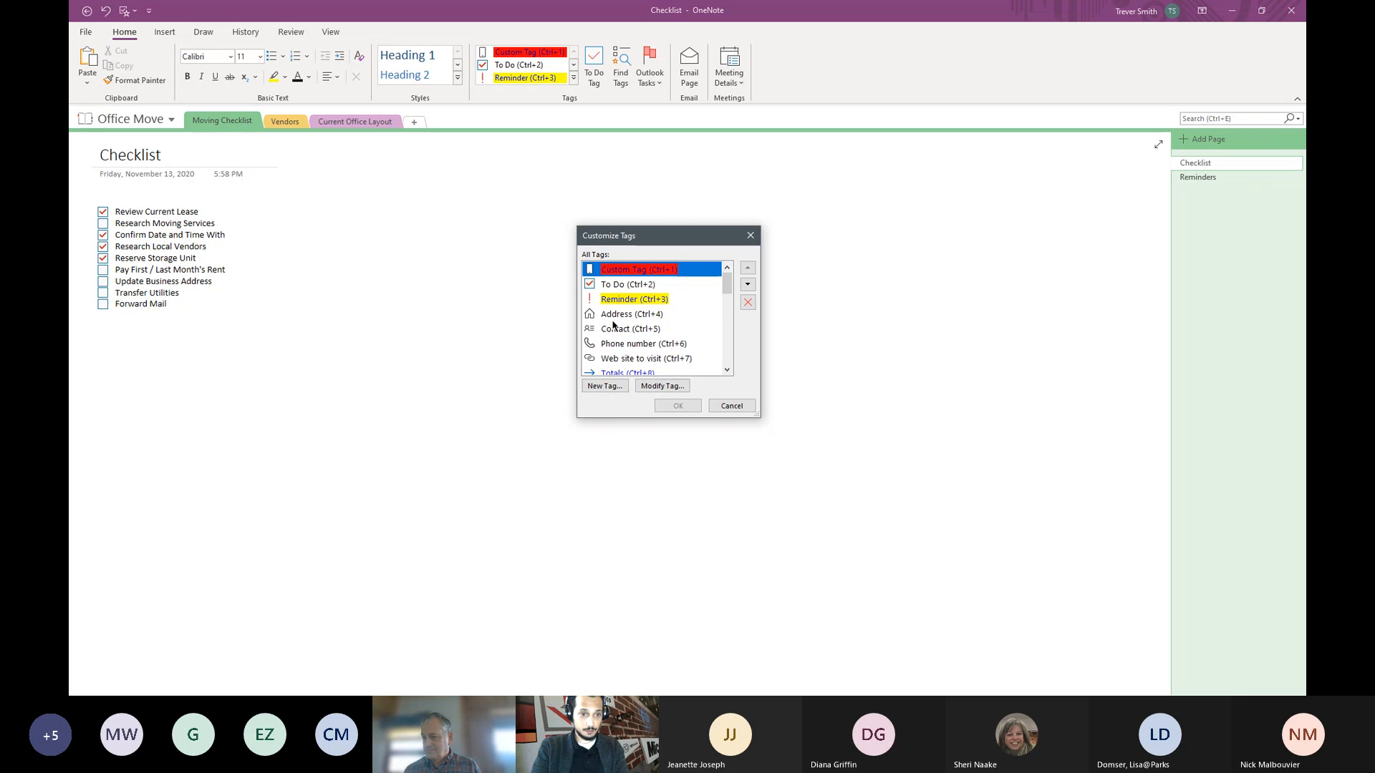
left_click(728, 369)
left_click(727, 370)
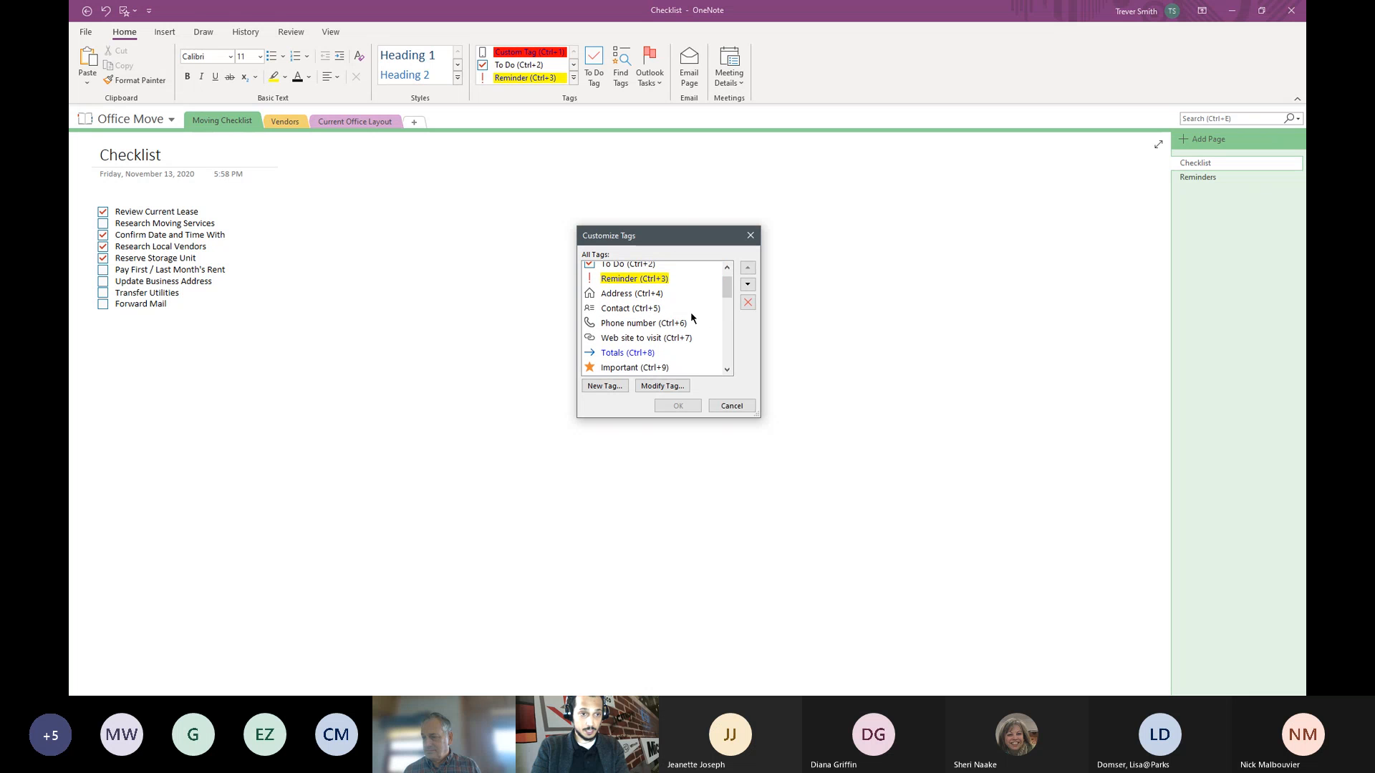
left_click_drag(727, 285, 727, 272)
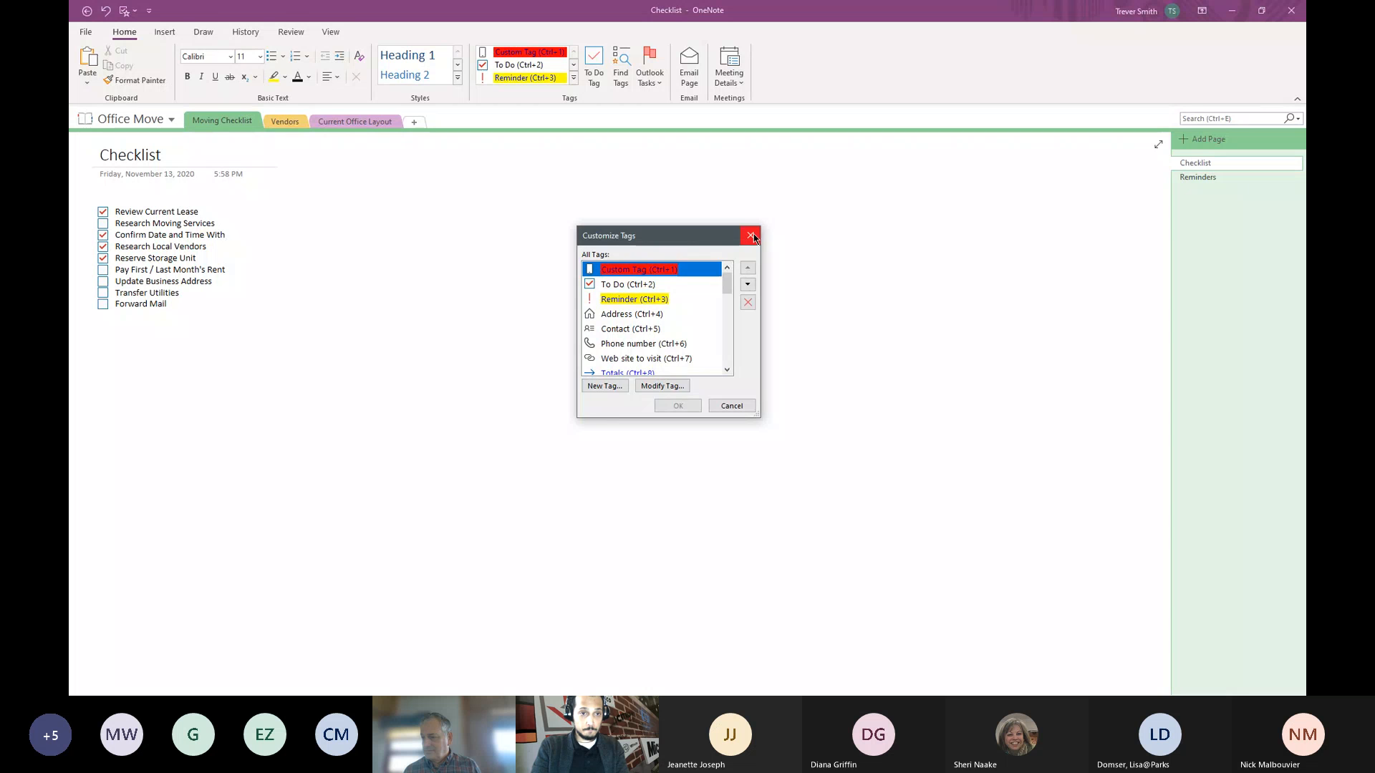
- Close Customize Tags and remove the empty to-do checkbox below Forward Mail
left_click(752, 237)
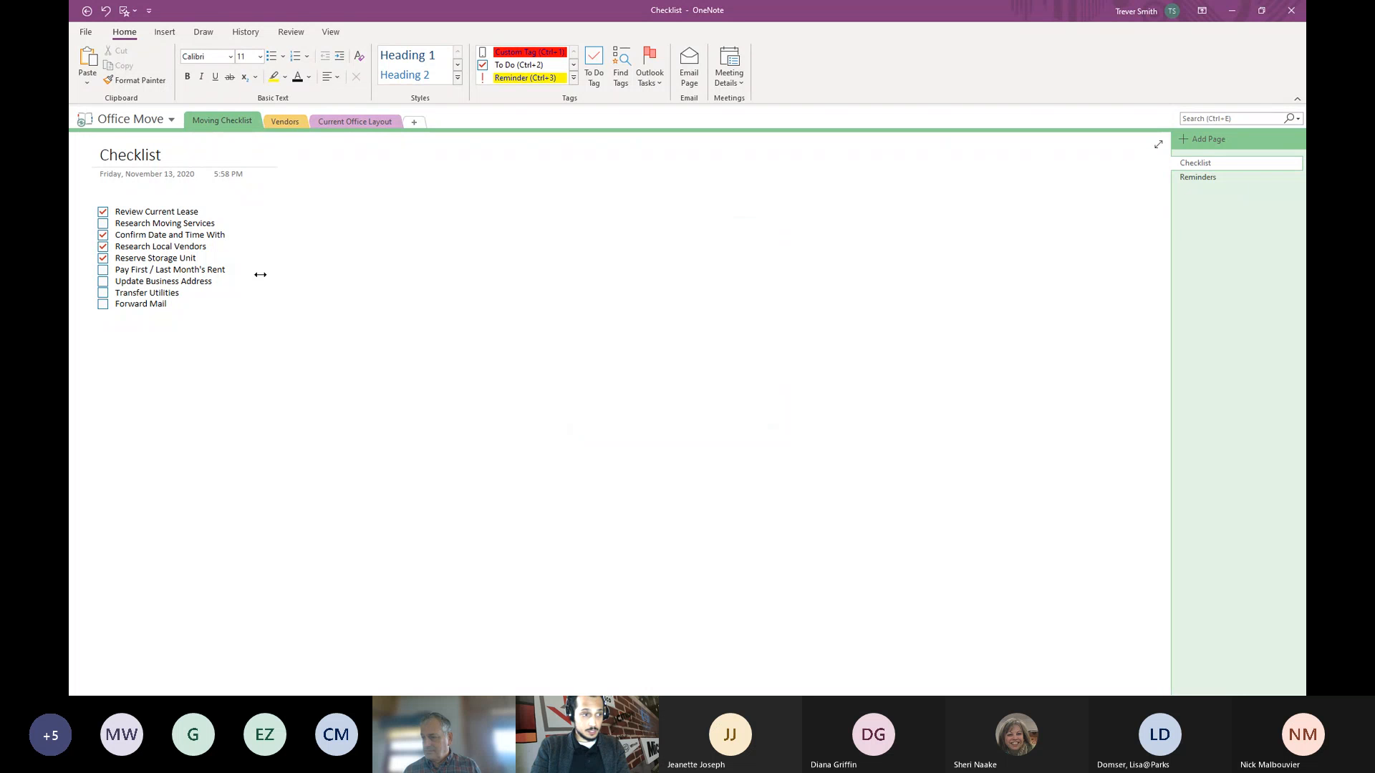
key("Return")
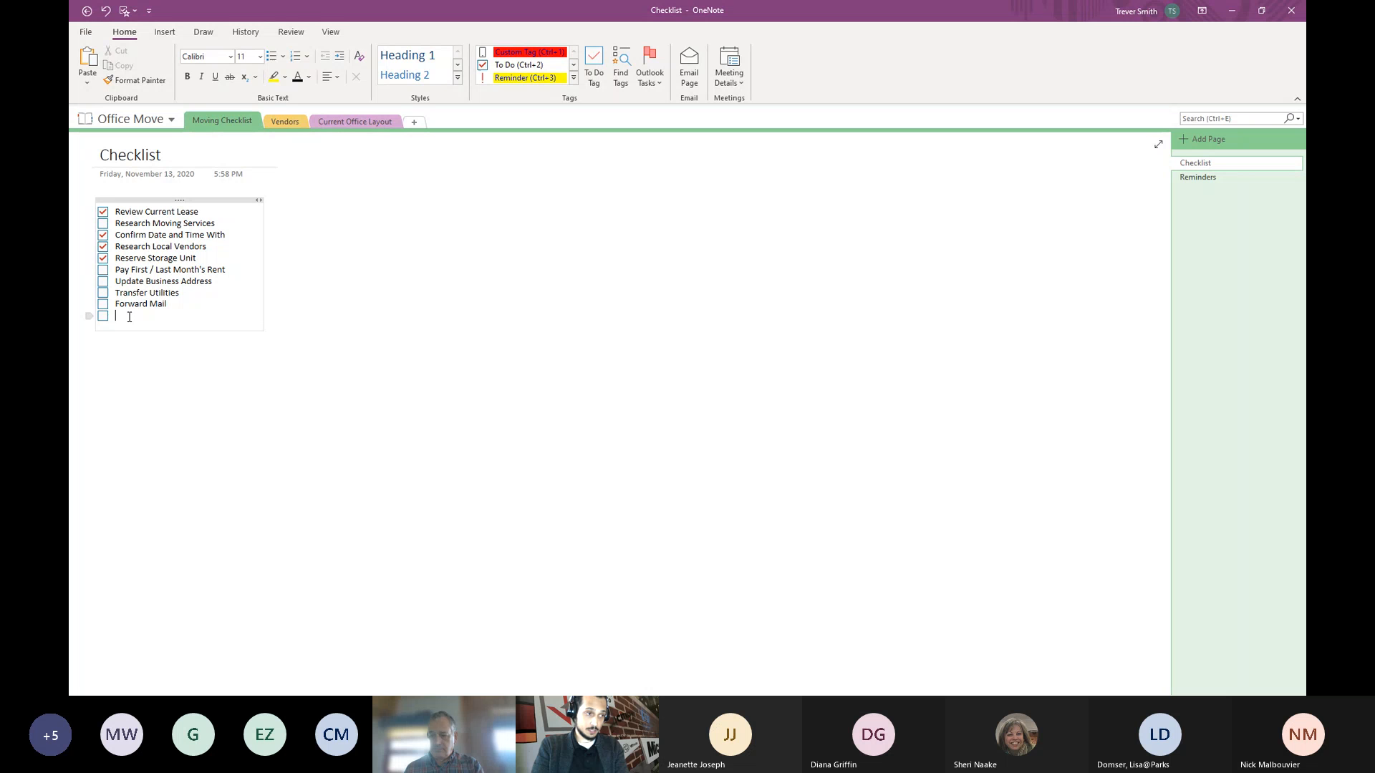
right_click(104, 318)
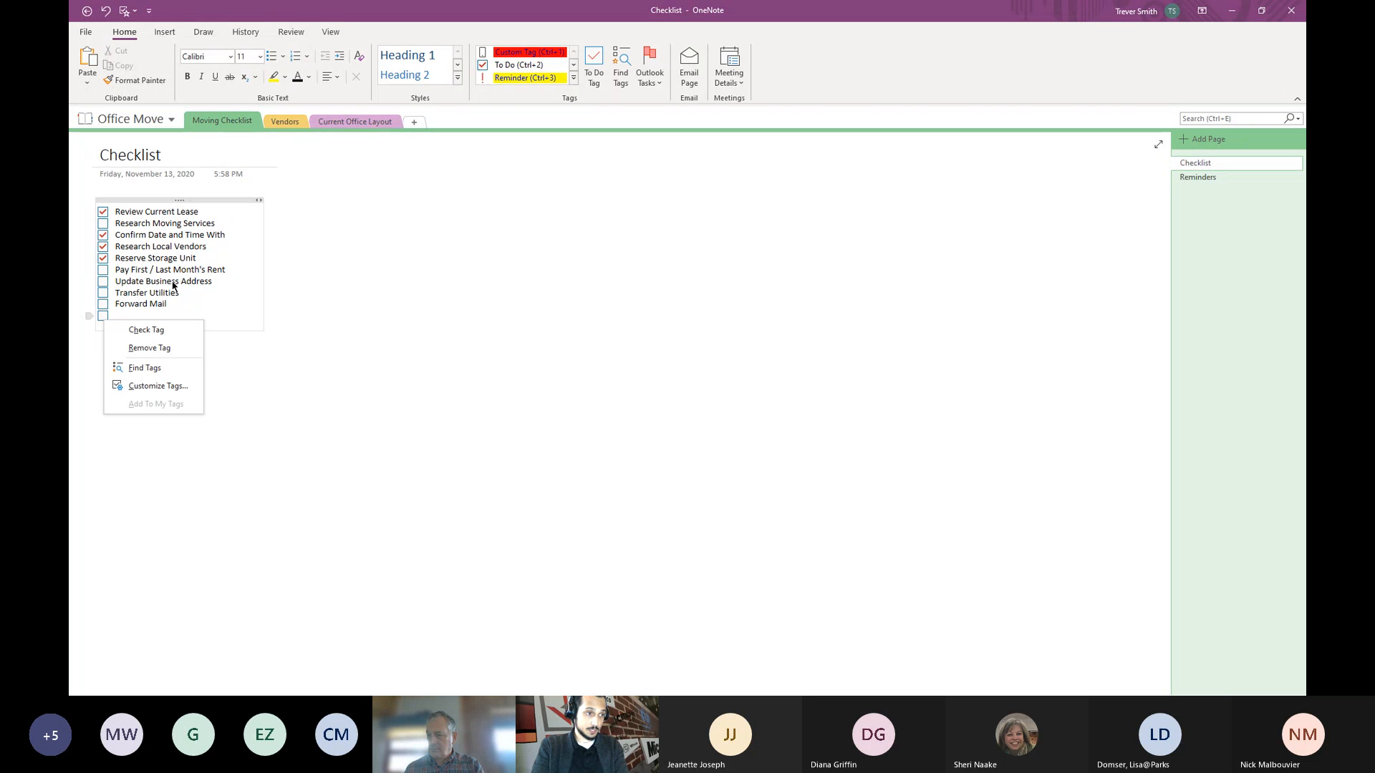
left_click(152, 348)
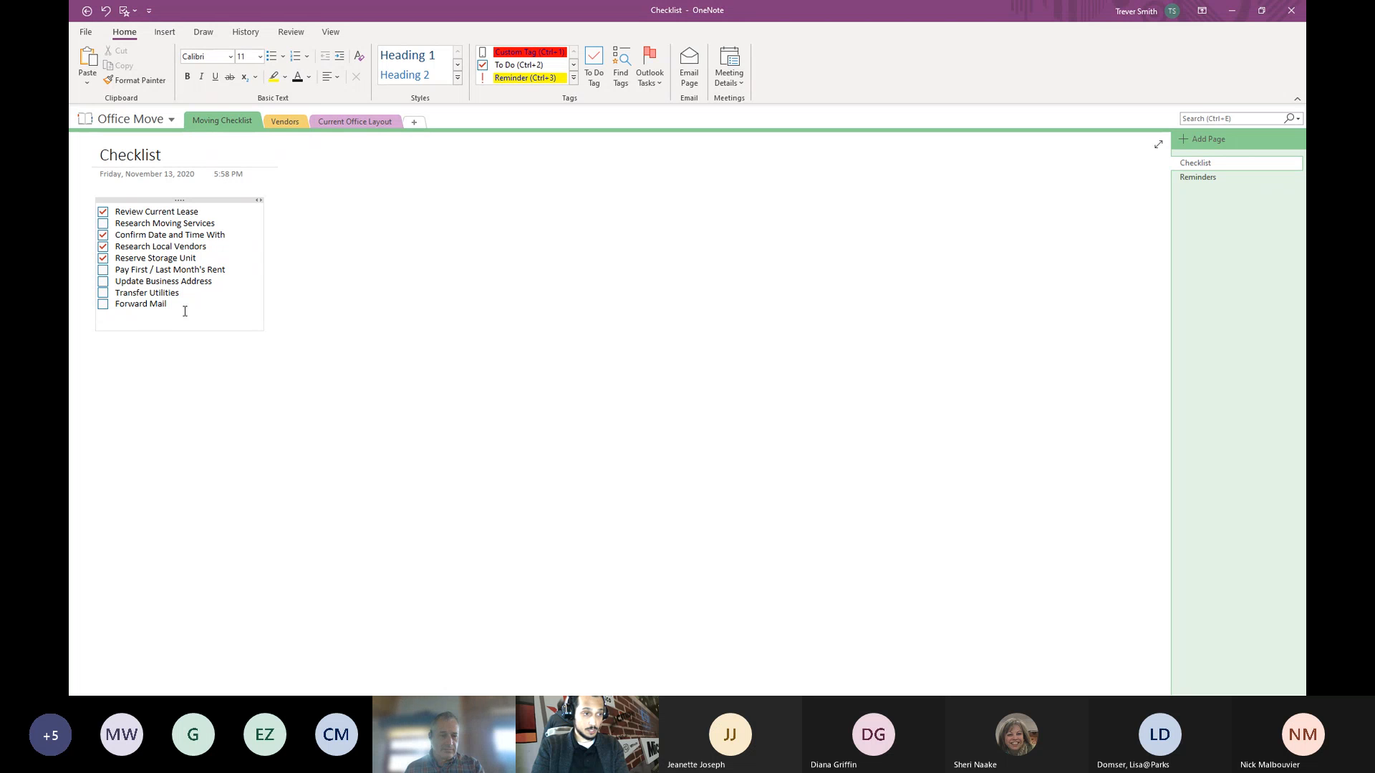
- Select the whole checklist container, then clear the selection on the blank page
left_click(347, 256)
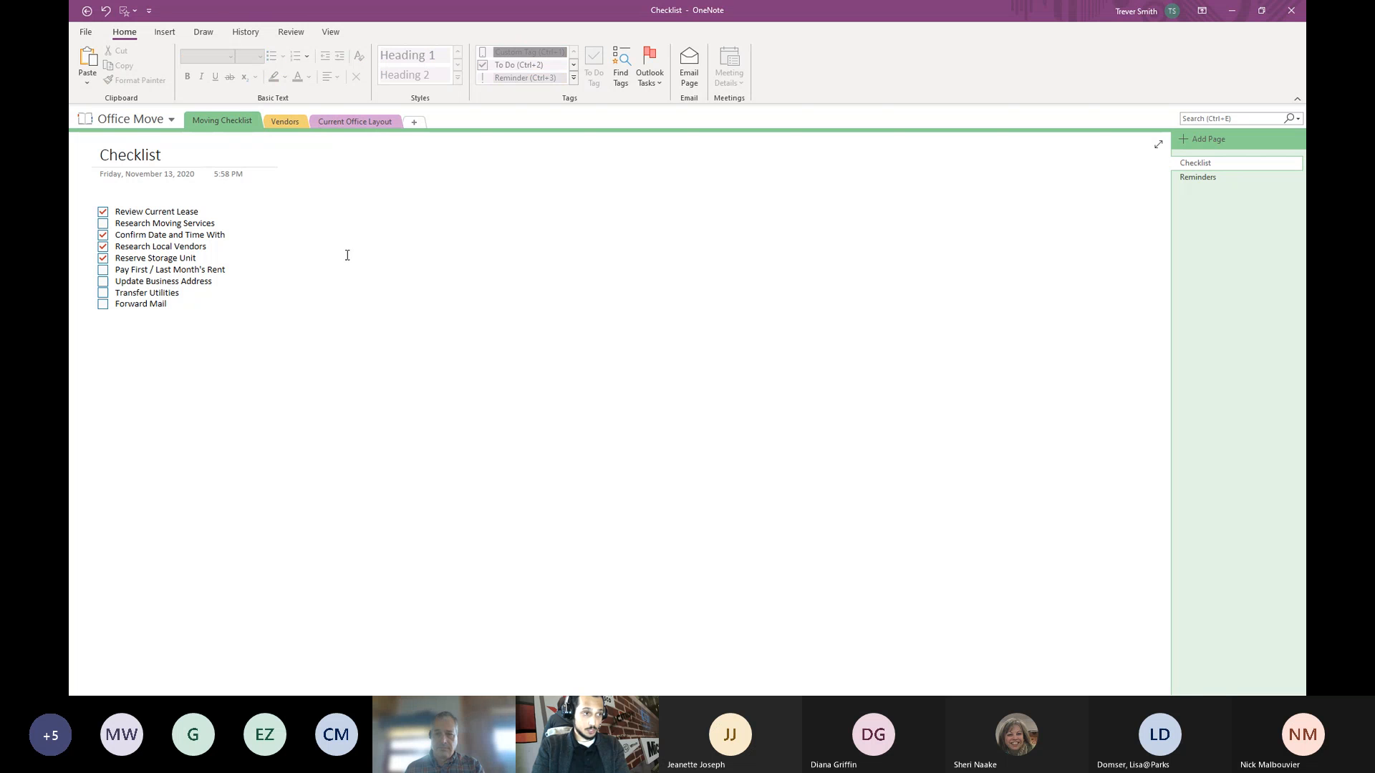
left_click(348, 206)
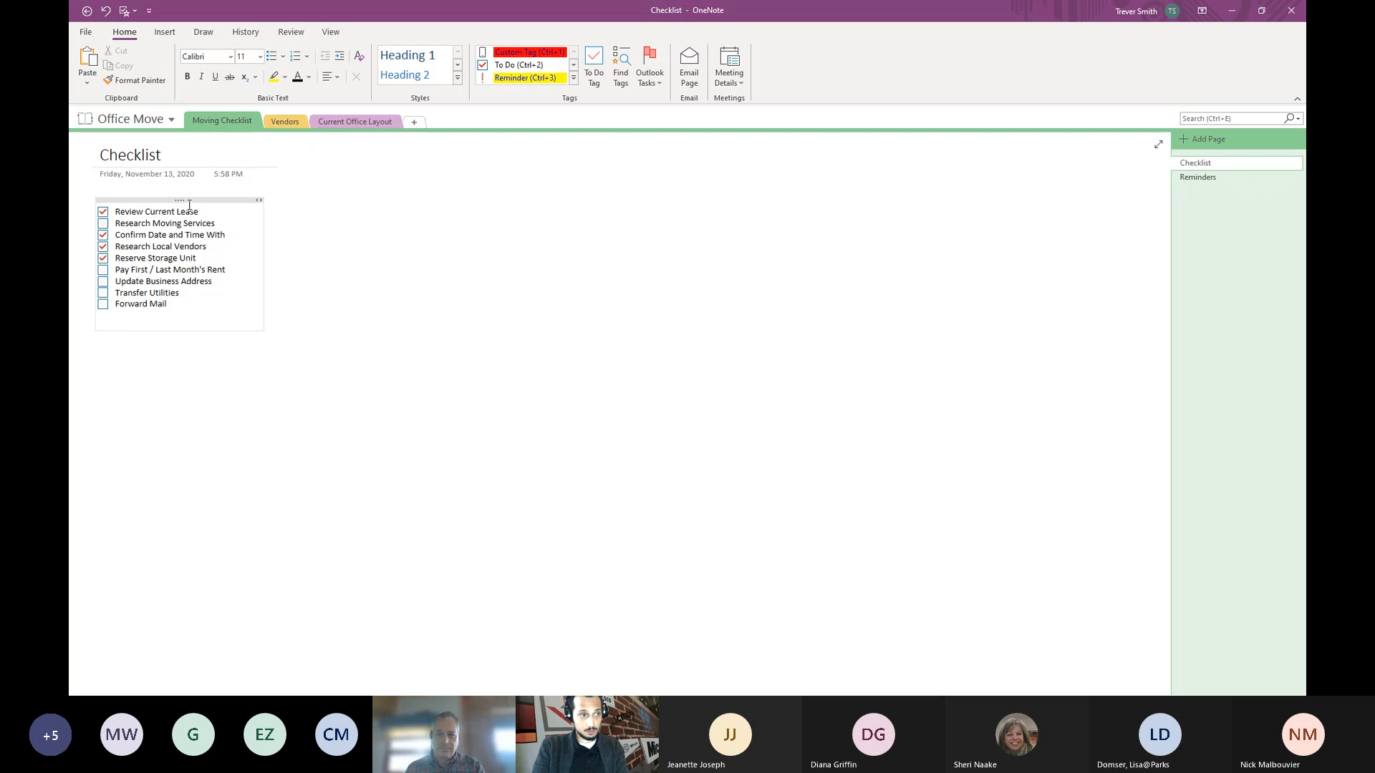
left_click(225, 199)
left_click(352, 205)
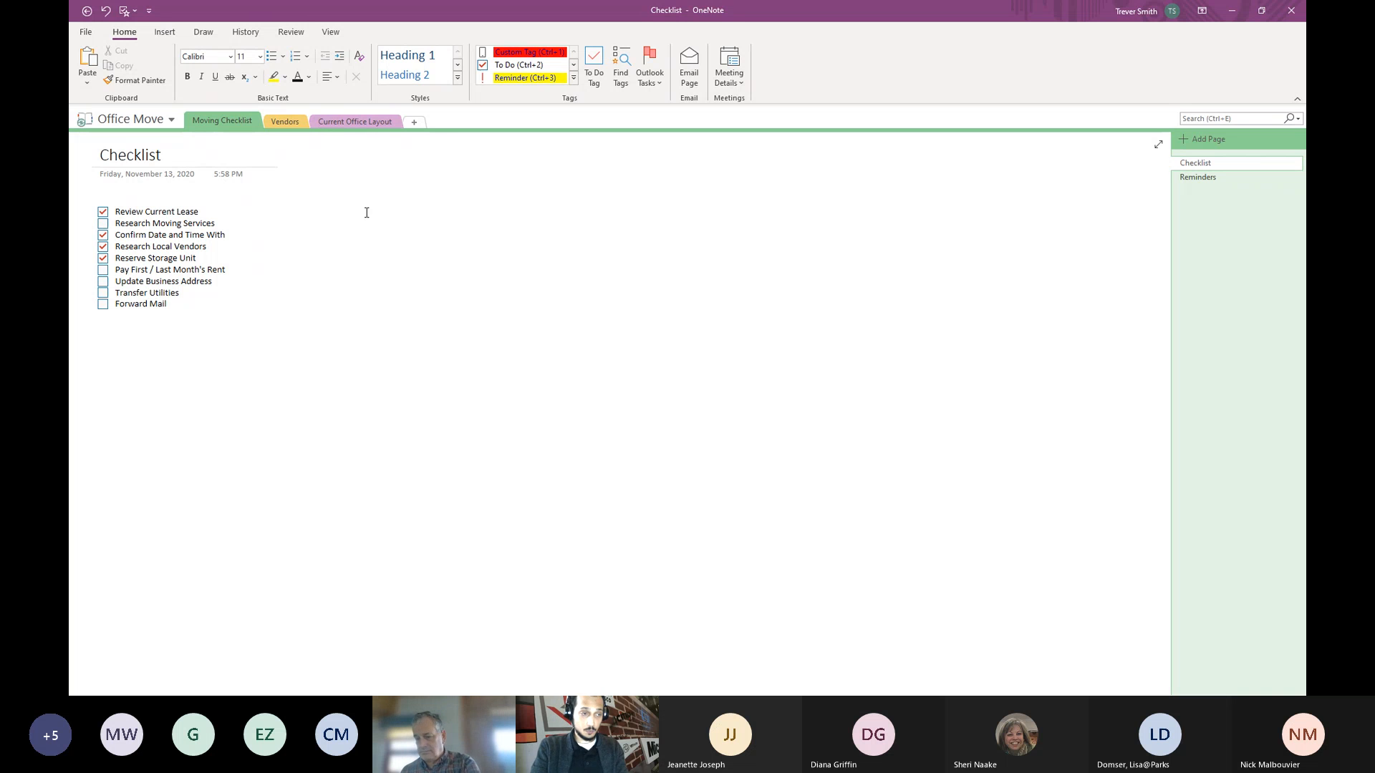
type("Type")
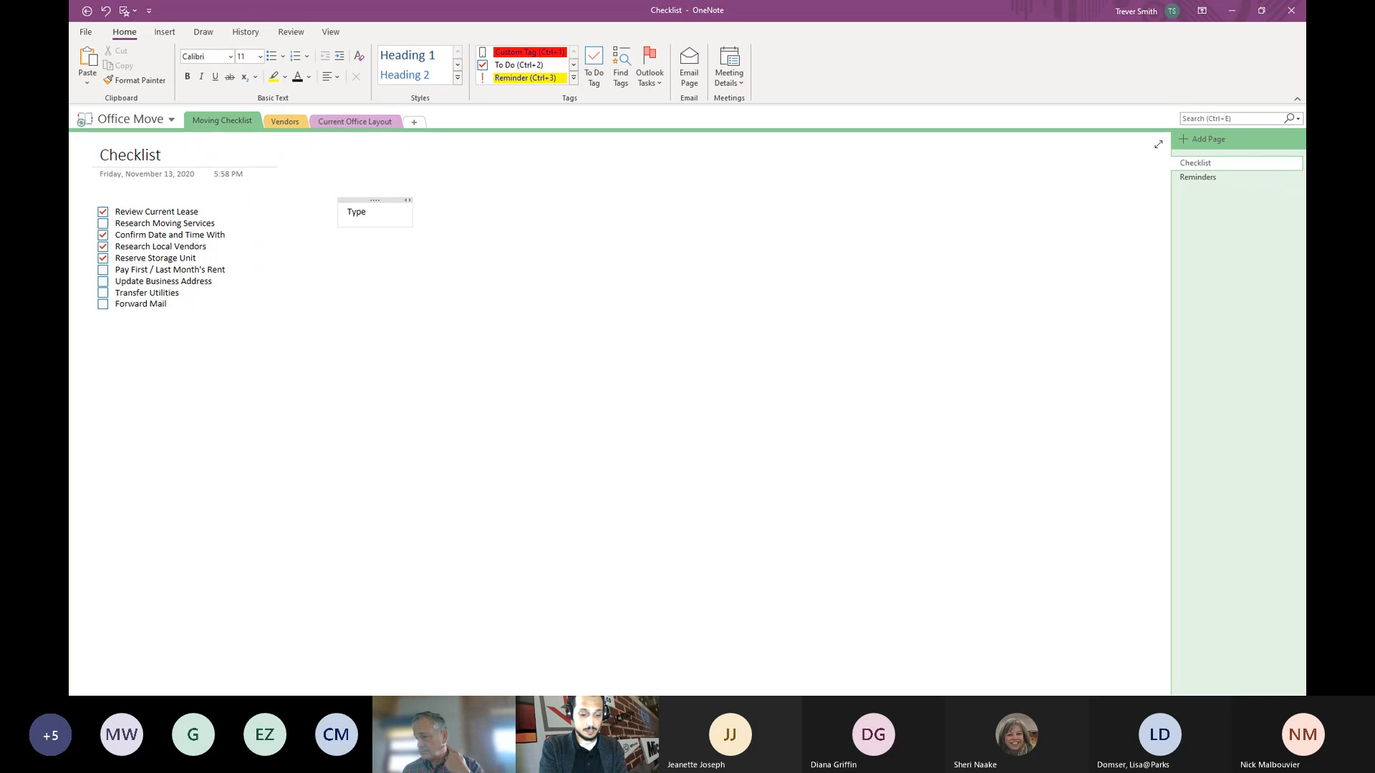
type(" here")
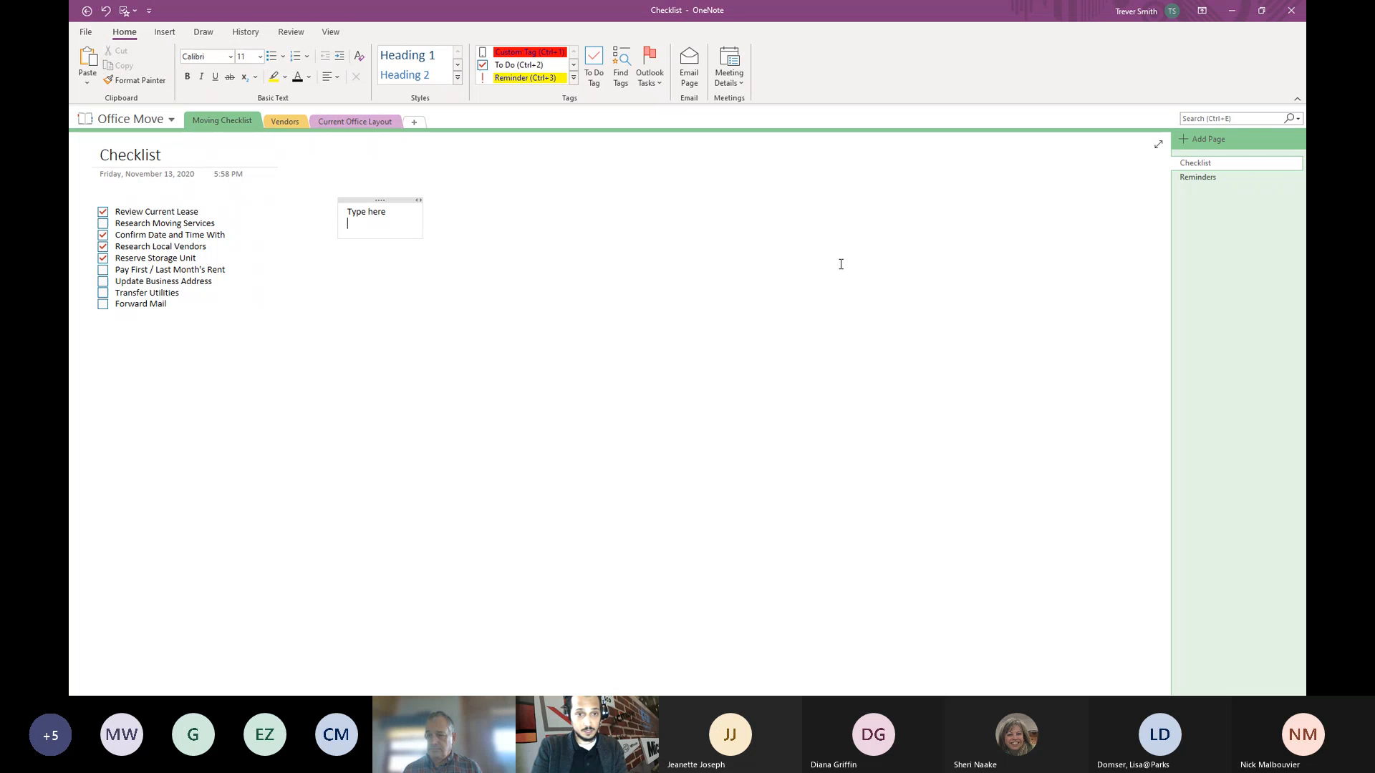
left_click(1044, 223)
type("Th")
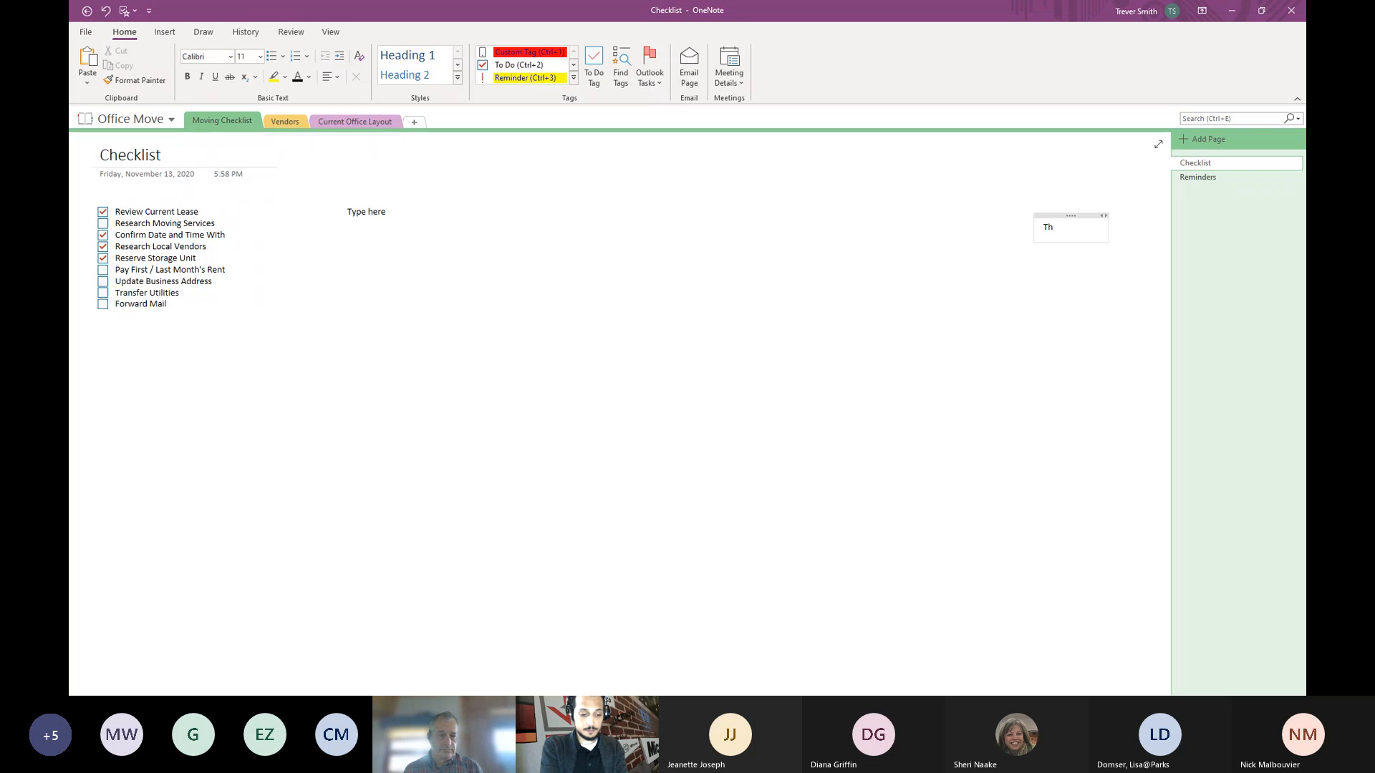
type("pe There")
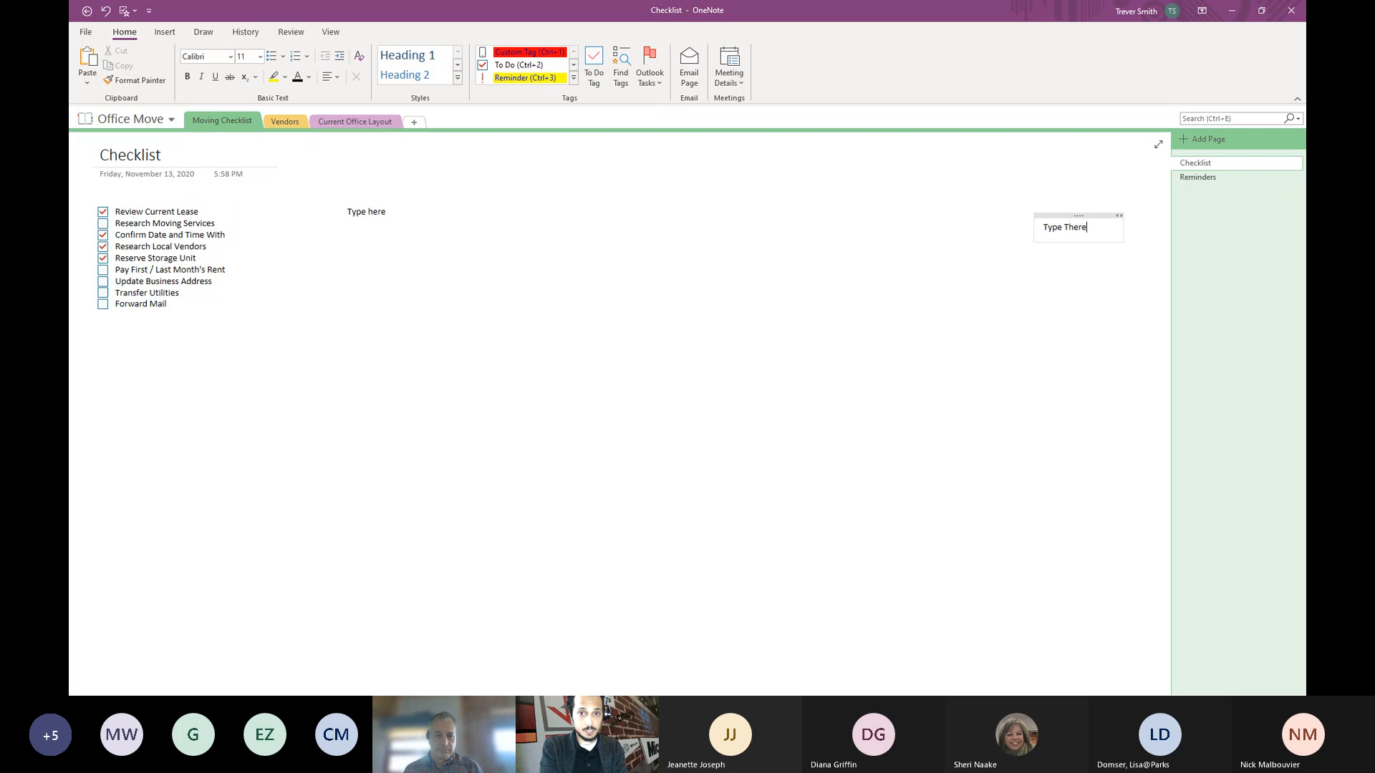
left_click(1028, 219)
left_click_drag(1062, 215, 453, 206)
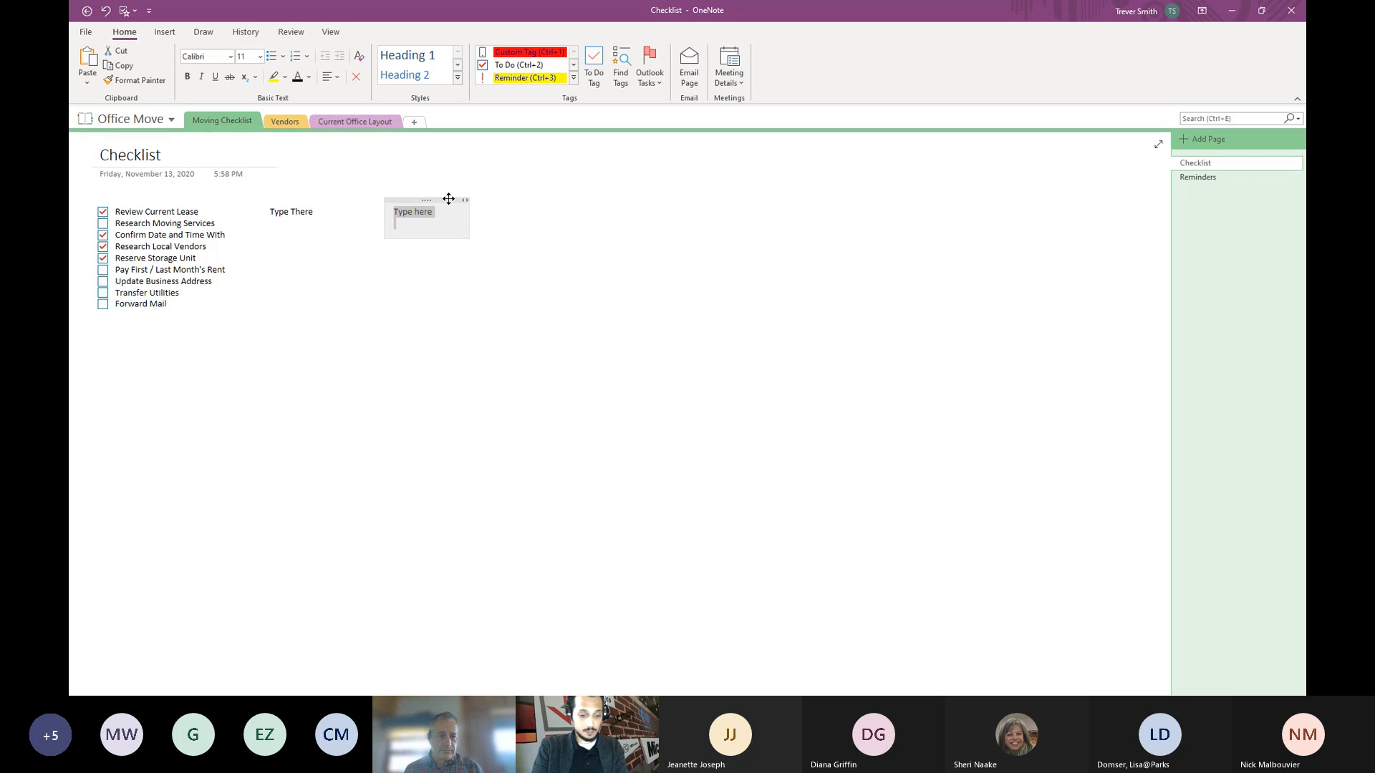
key("Delete")
left_click(324, 199)
key("Delete")
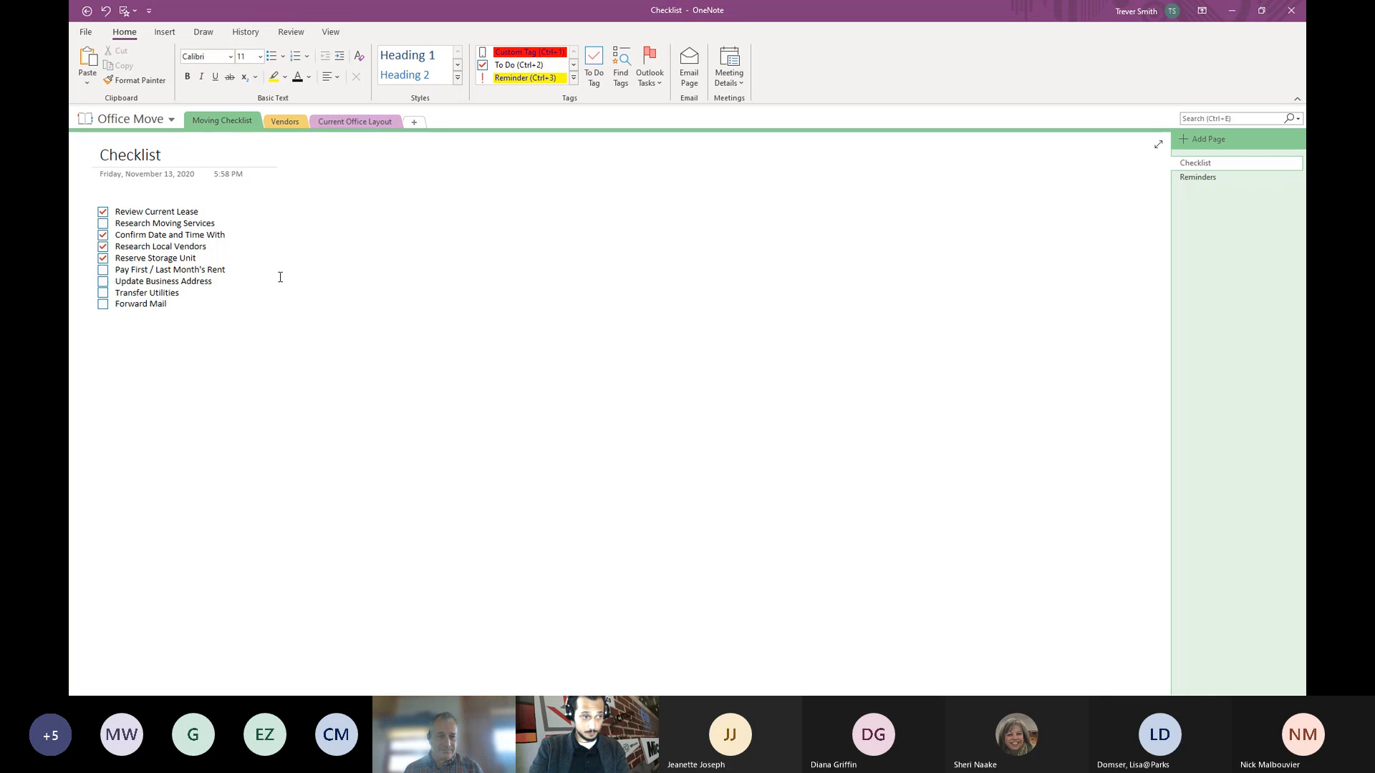
- Open the Tags Summary pane, jumping to the Reminders page and back to Checklist
left_click(620, 78)
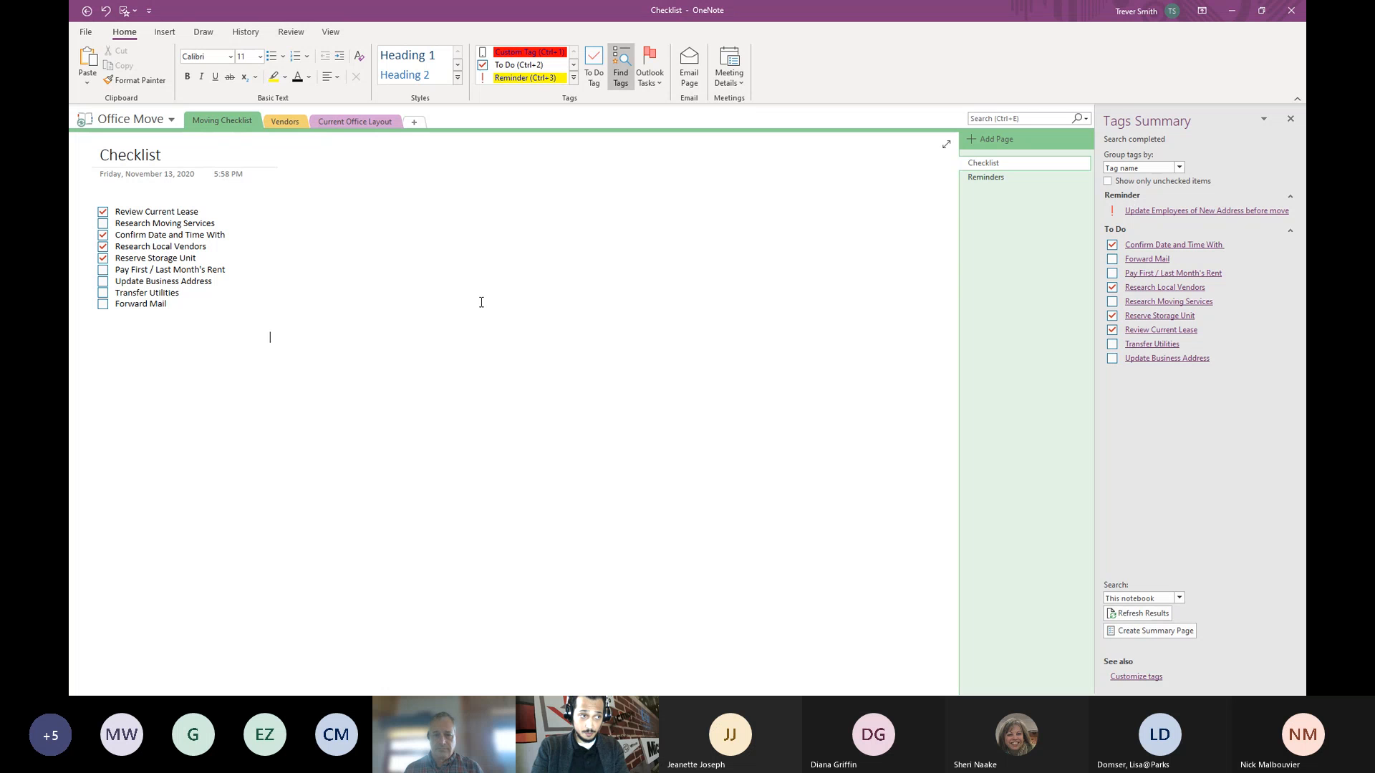
left_click(1003, 179)
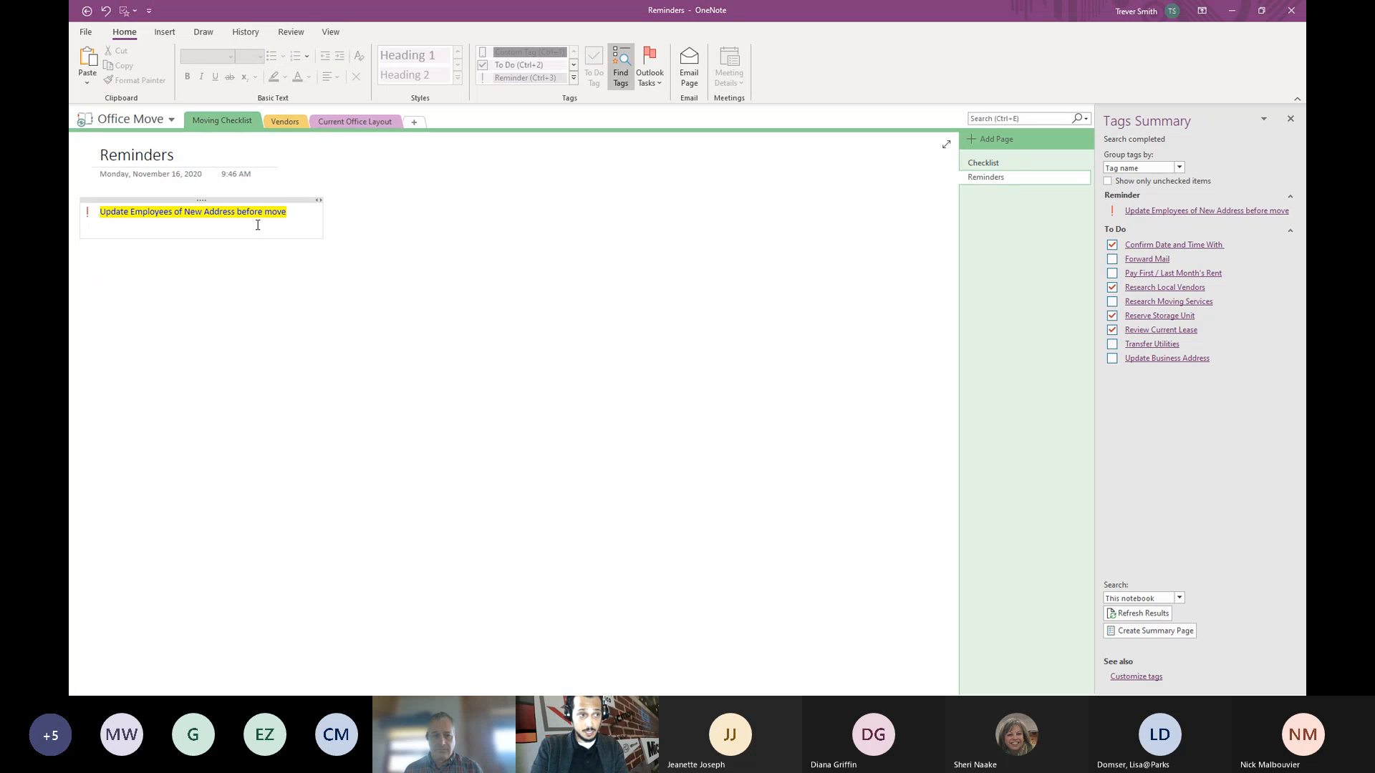
left_click(995, 164)
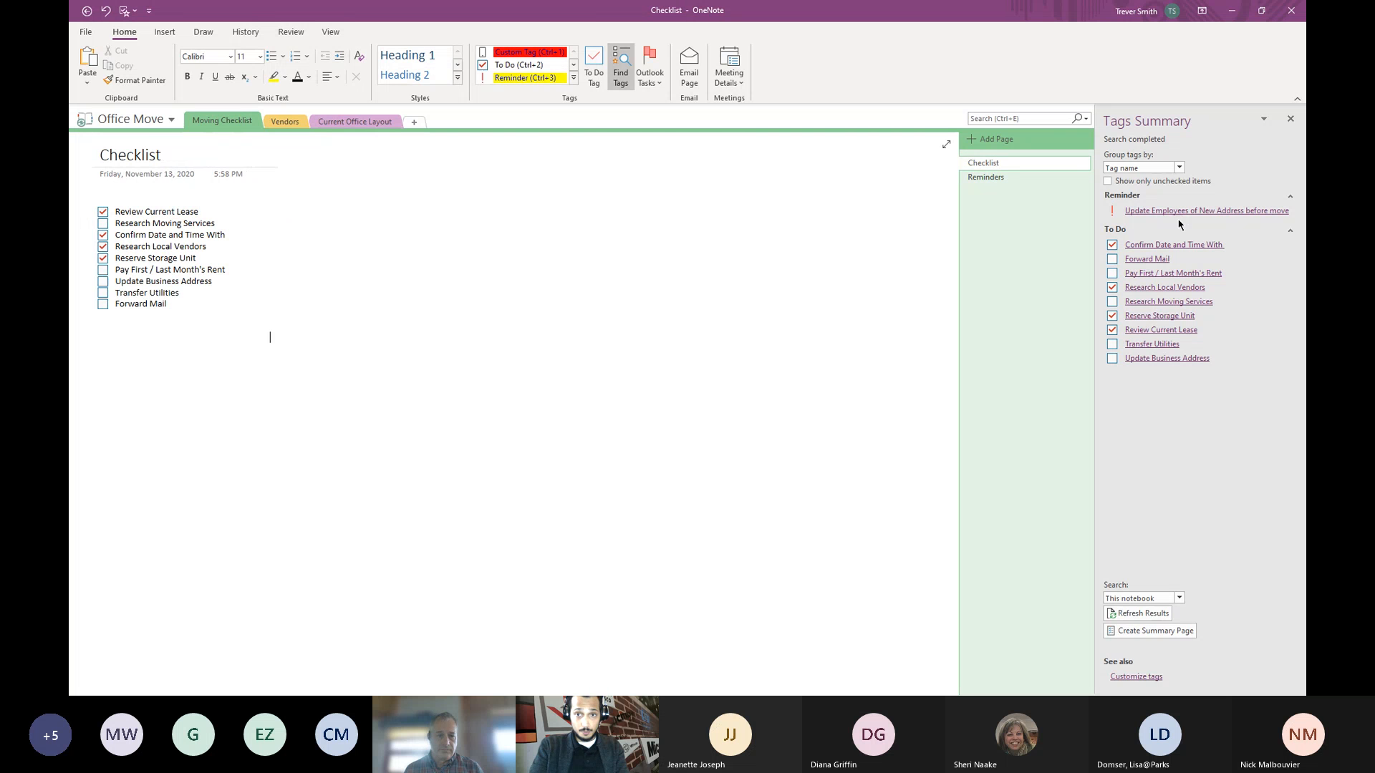
- Check the grouping choices and toggle Show only unchecked items on, then off
left_click(1179, 169)
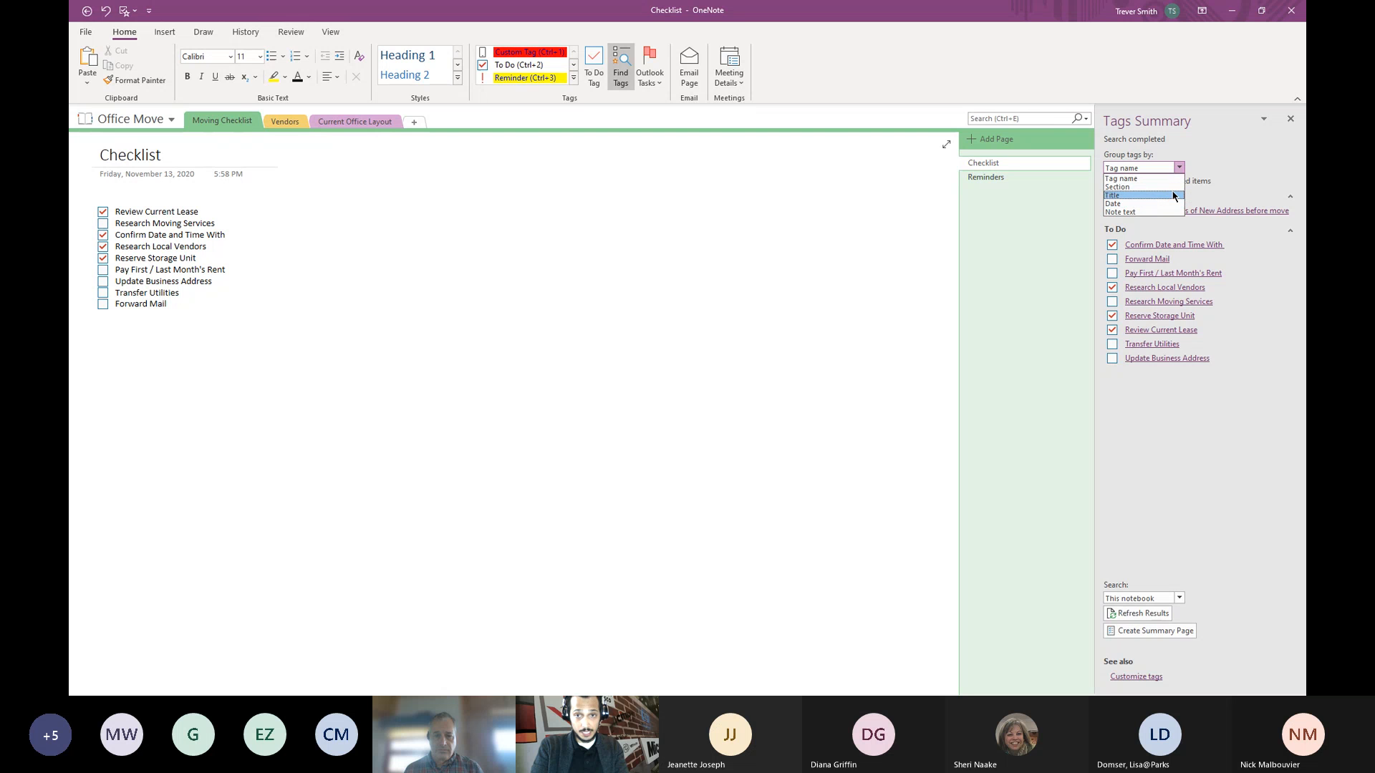
left_click(1226, 143)
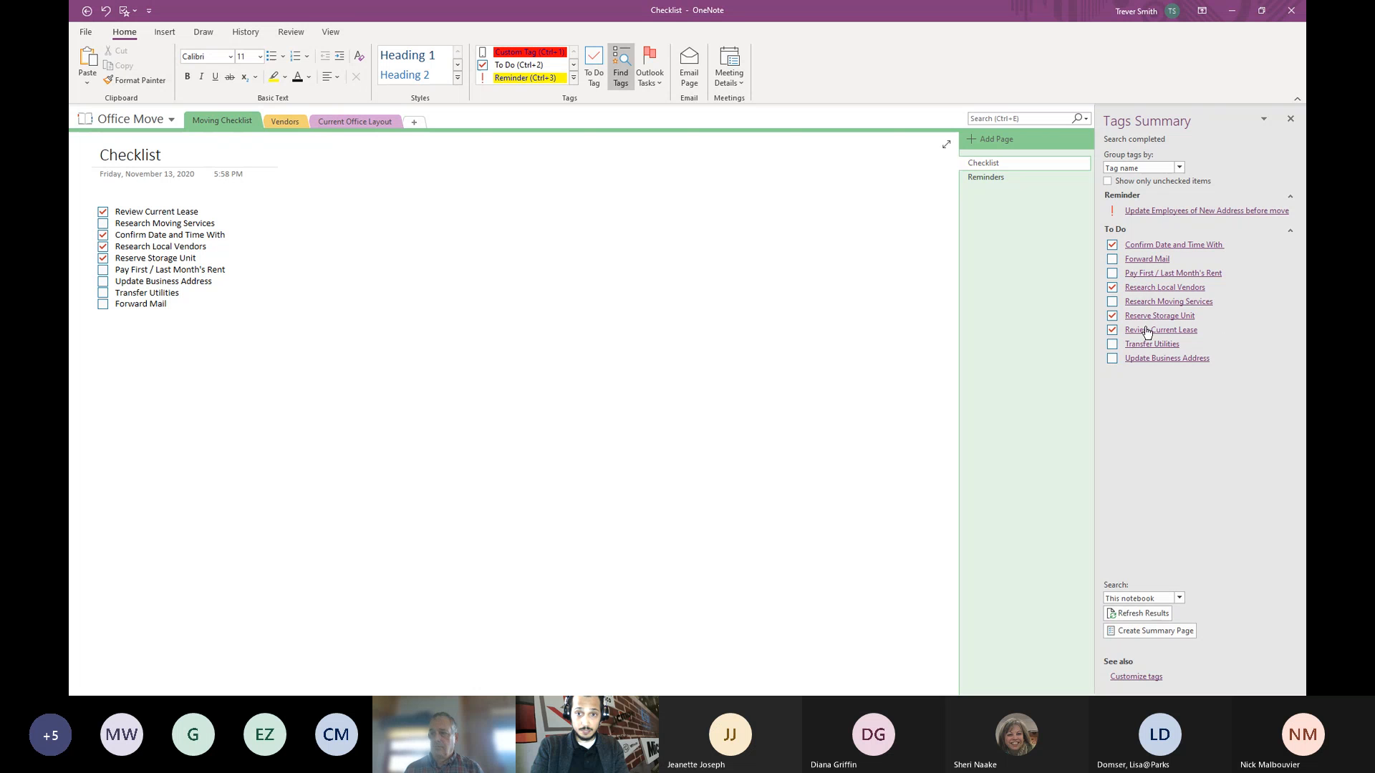
left_click(1108, 182)
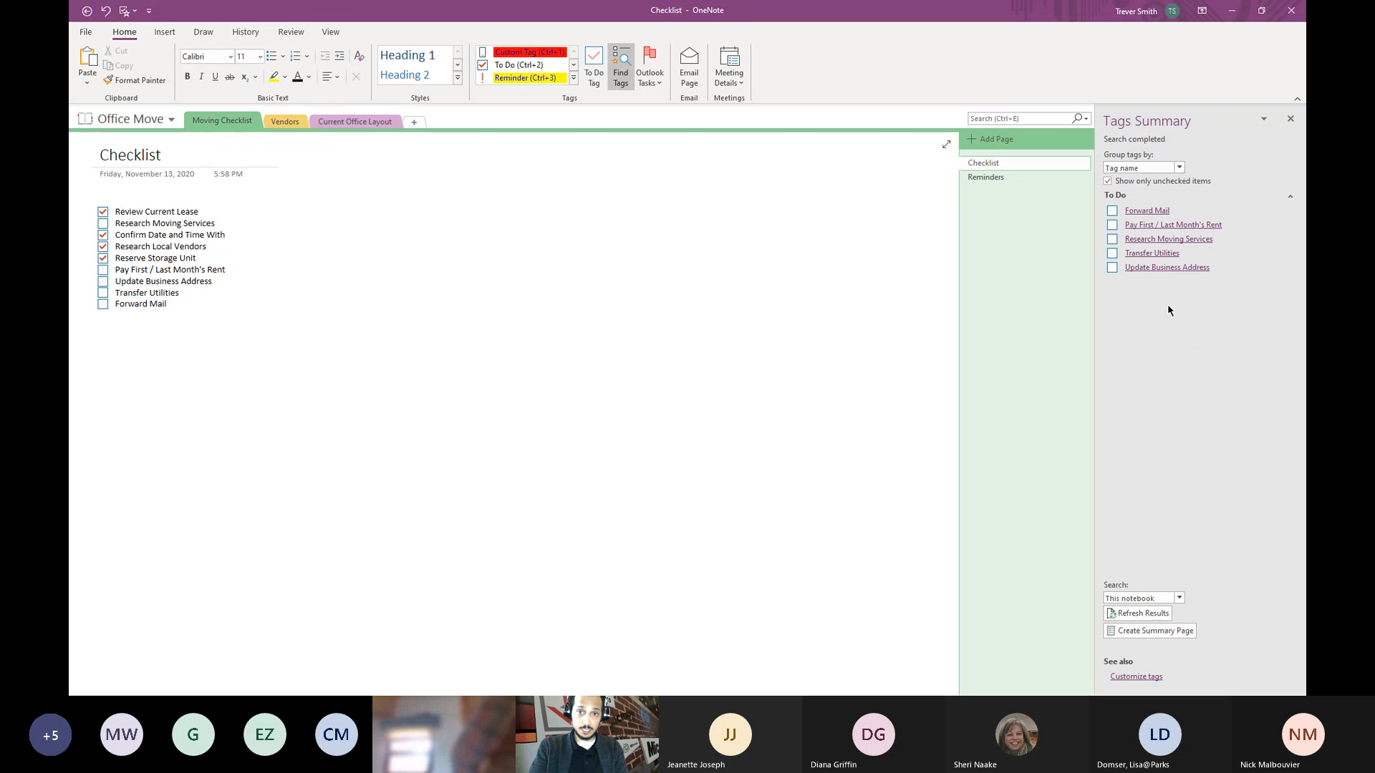
left_click(1108, 181)
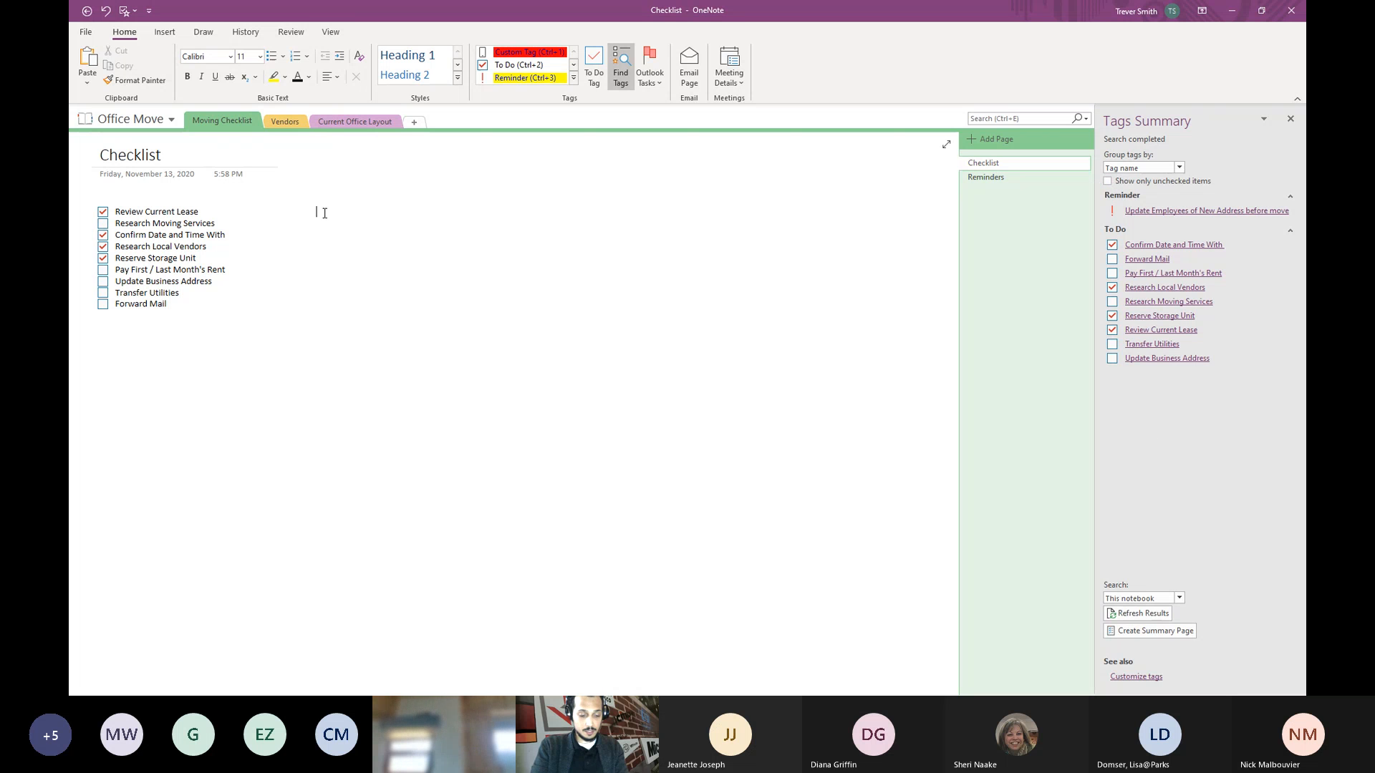
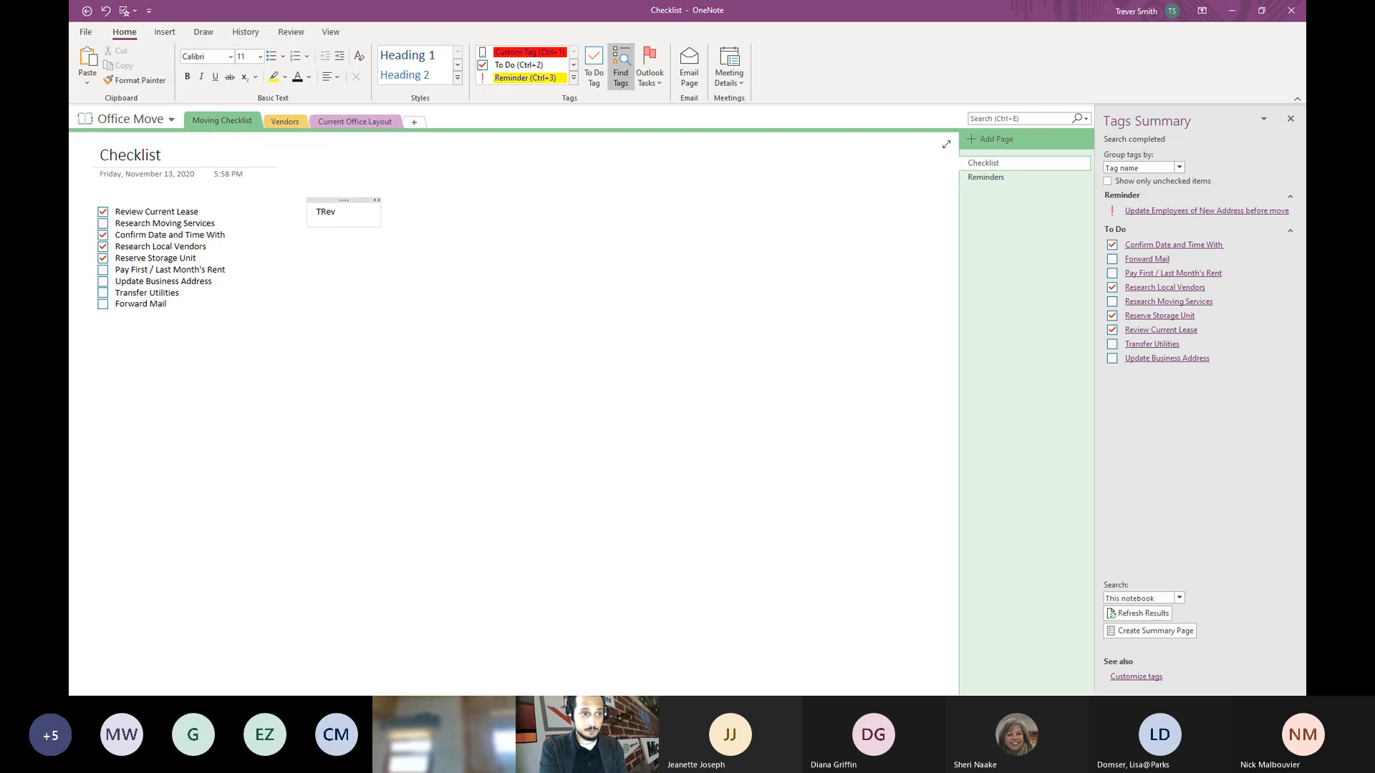
- Type a person's name beside the checklist and tag it with the Contact tag
key("Return")
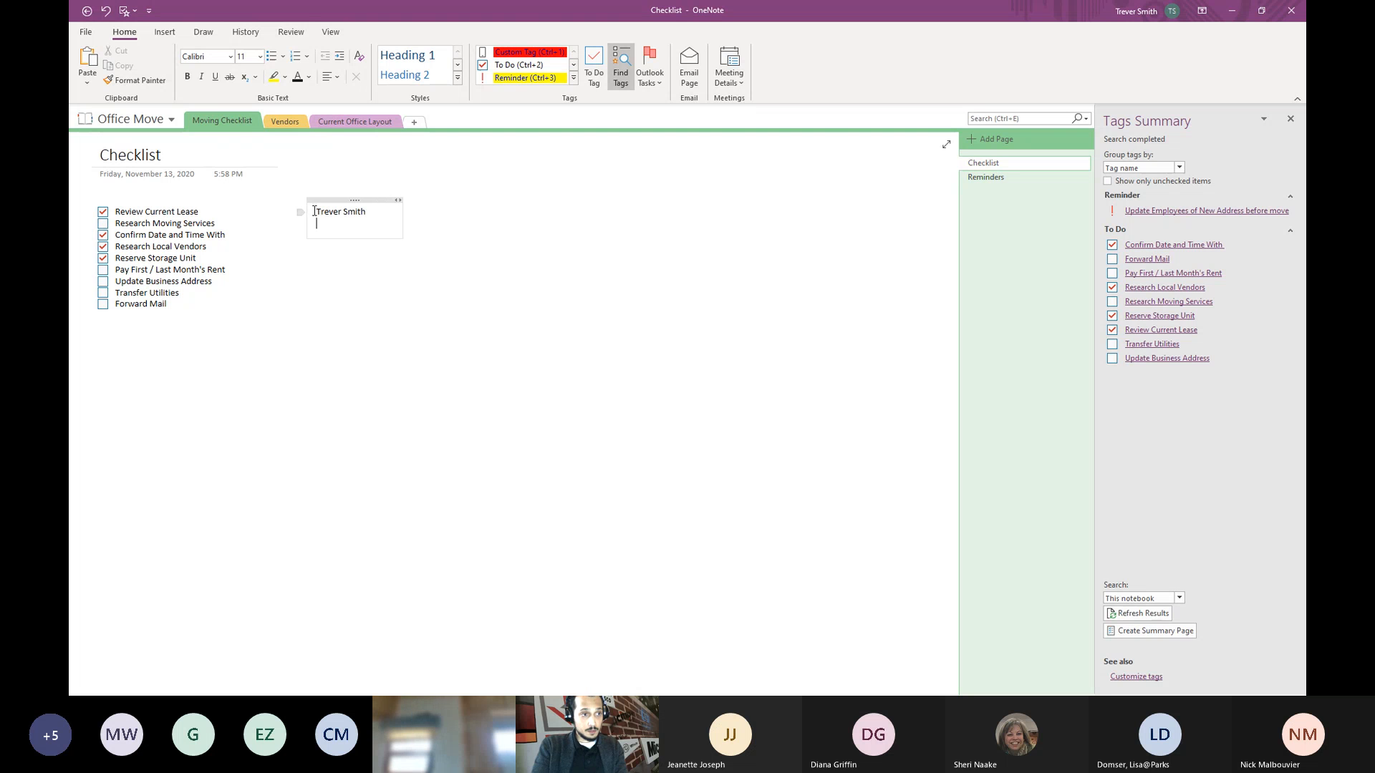
left_click(573, 68)
left_click(574, 69)
left_click(515, 78)
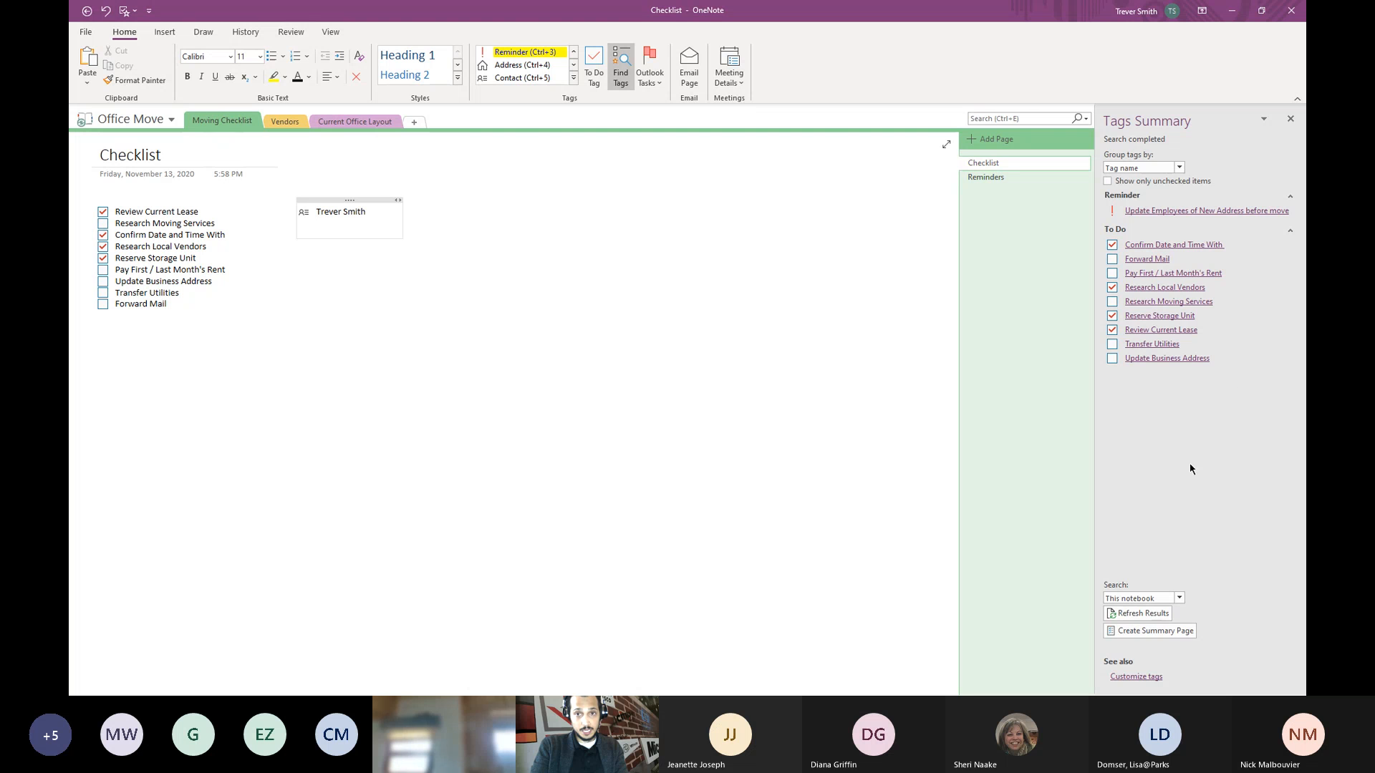
- Refresh the tag summary results, leave the search scope unchanged, and close the pane
left_click(1135, 614)
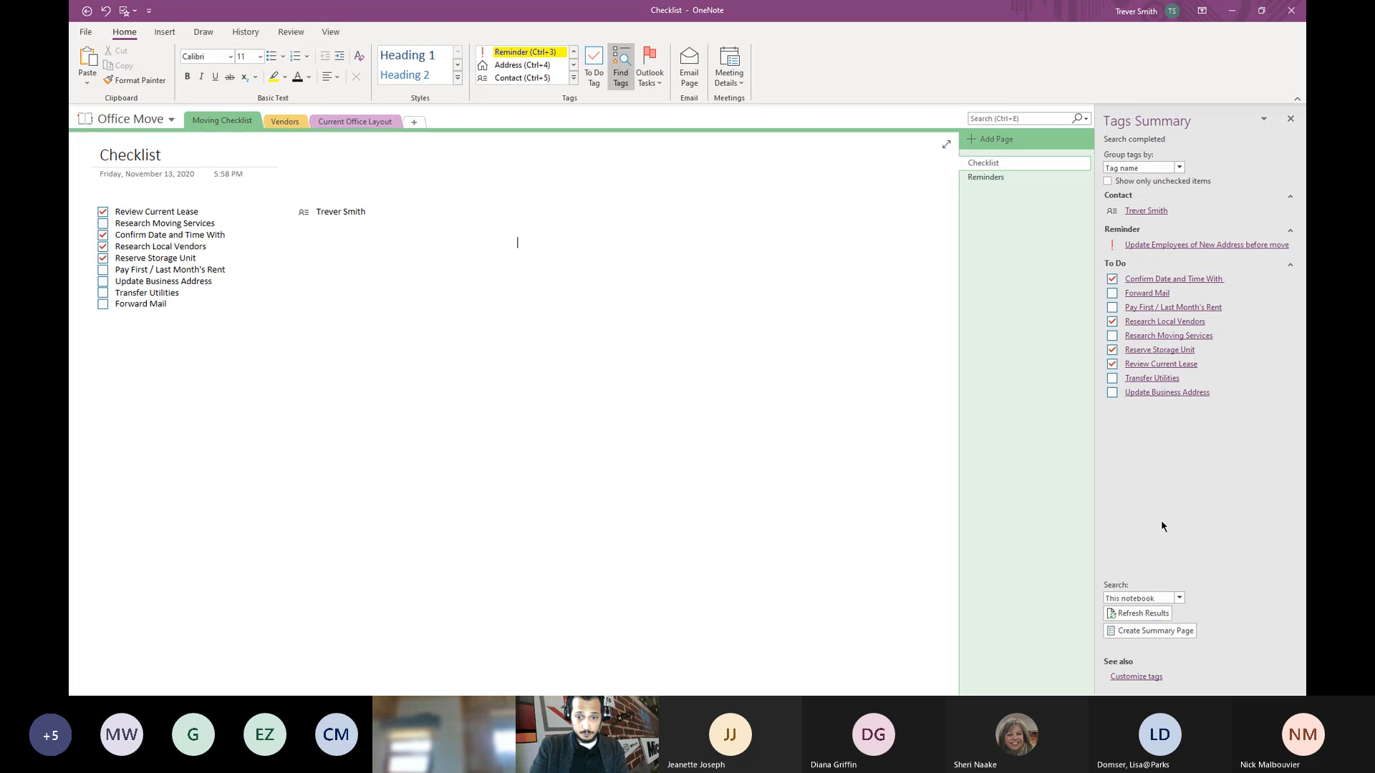
left_click(1180, 598)
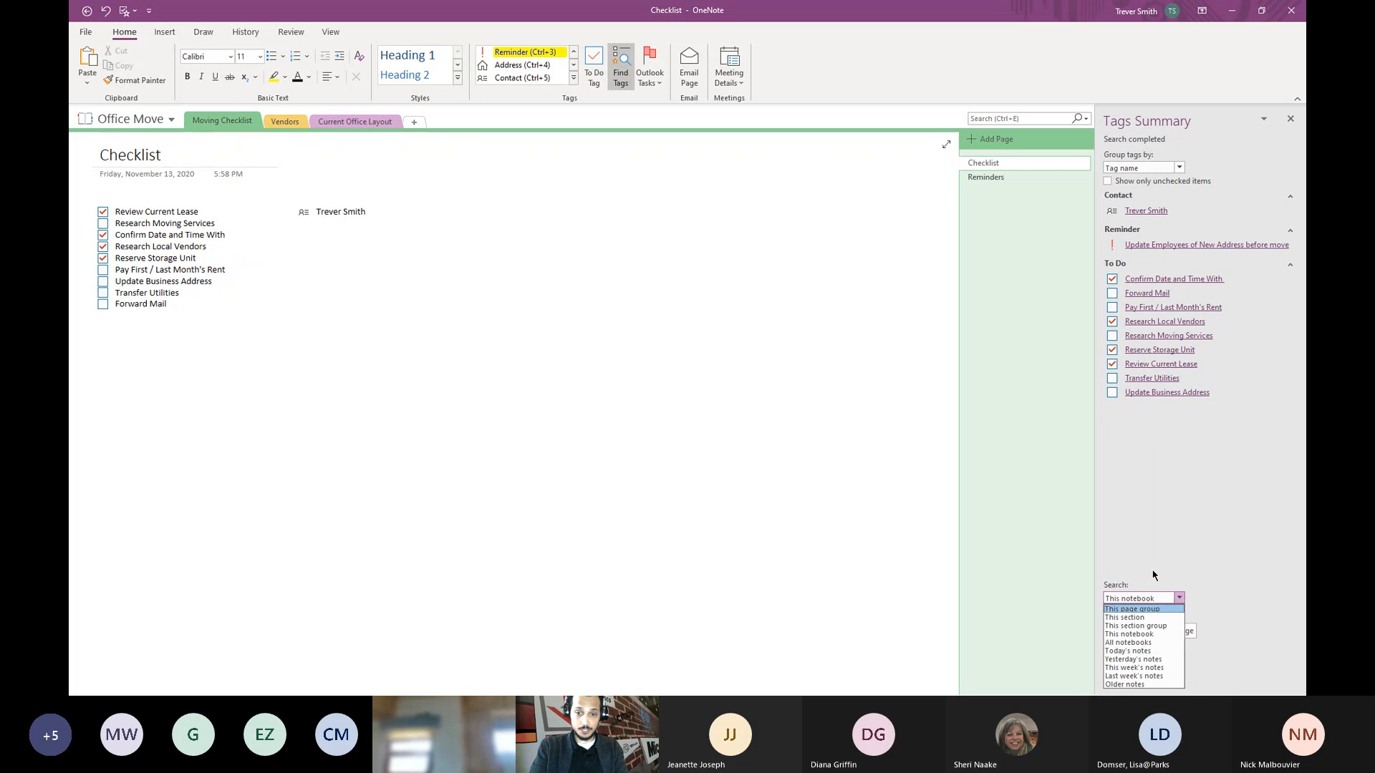
left_click(1159, 543)
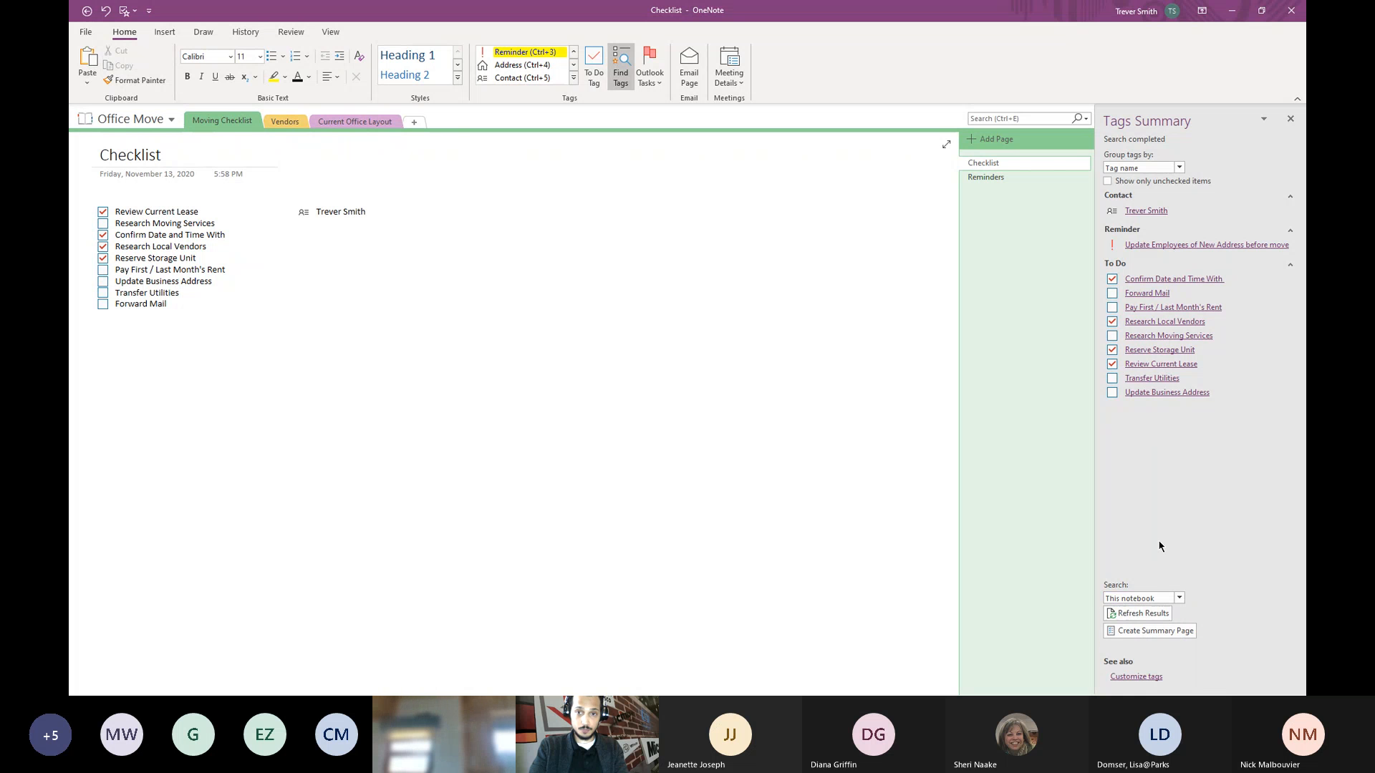
left_click(1290, 118)
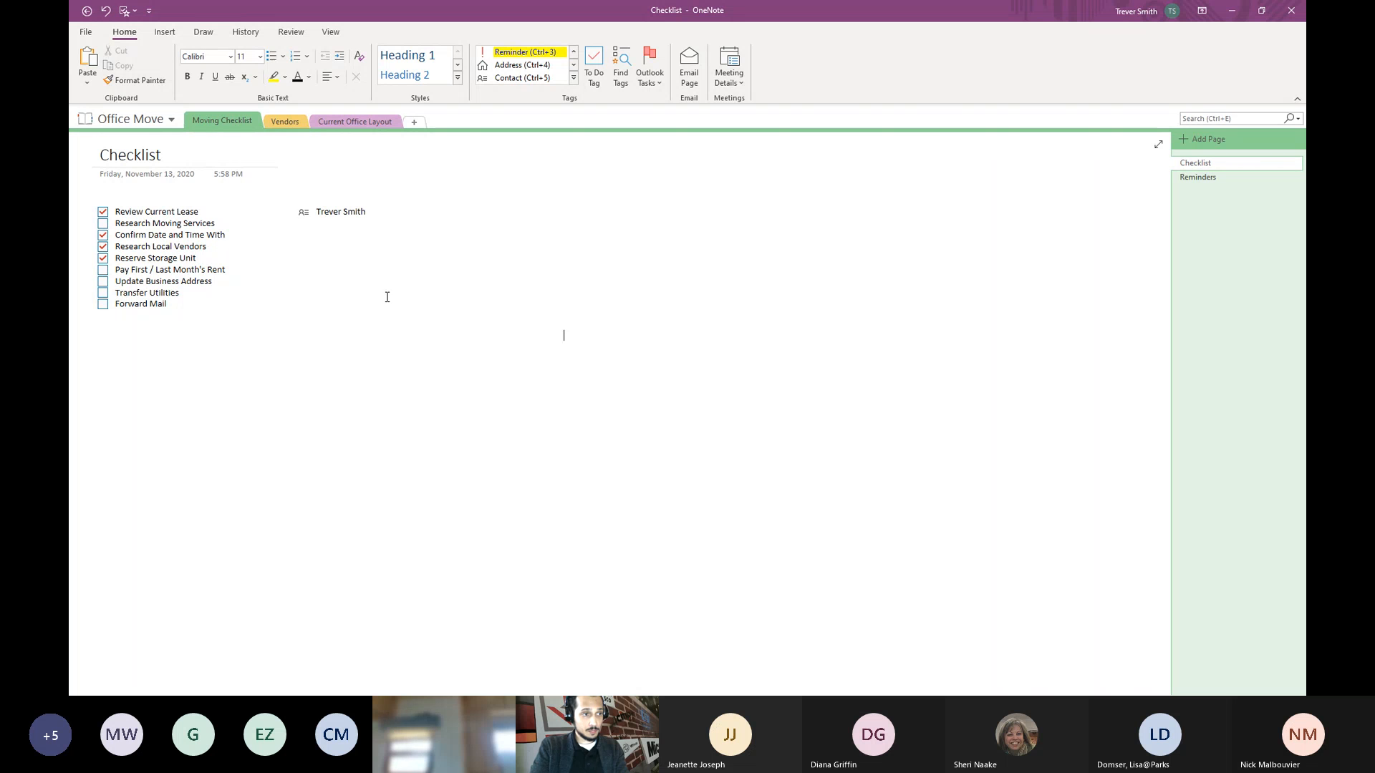
- On the Reminders page, open the tag customisation settings and start a new tag
left_click(488, 229)
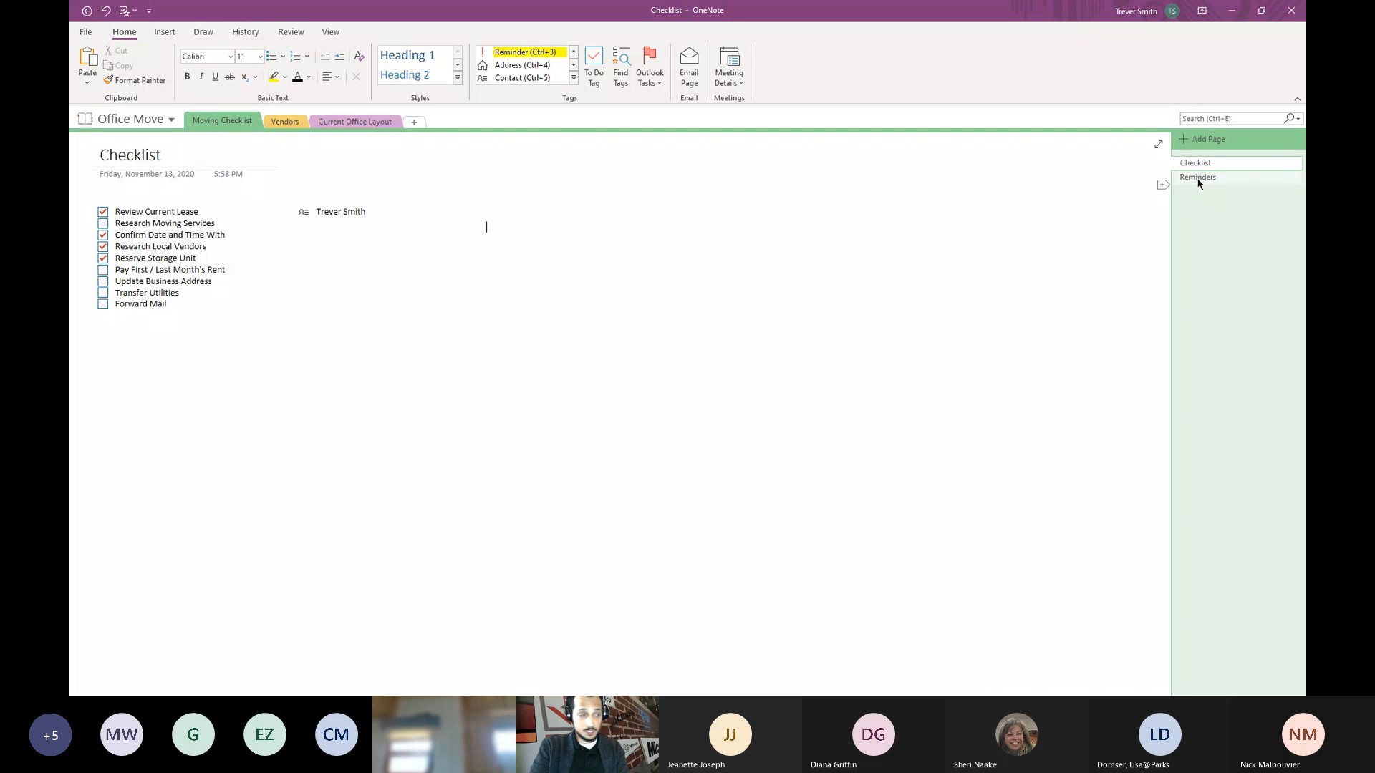
left_click(1197, 179)
left_click(185, 236)
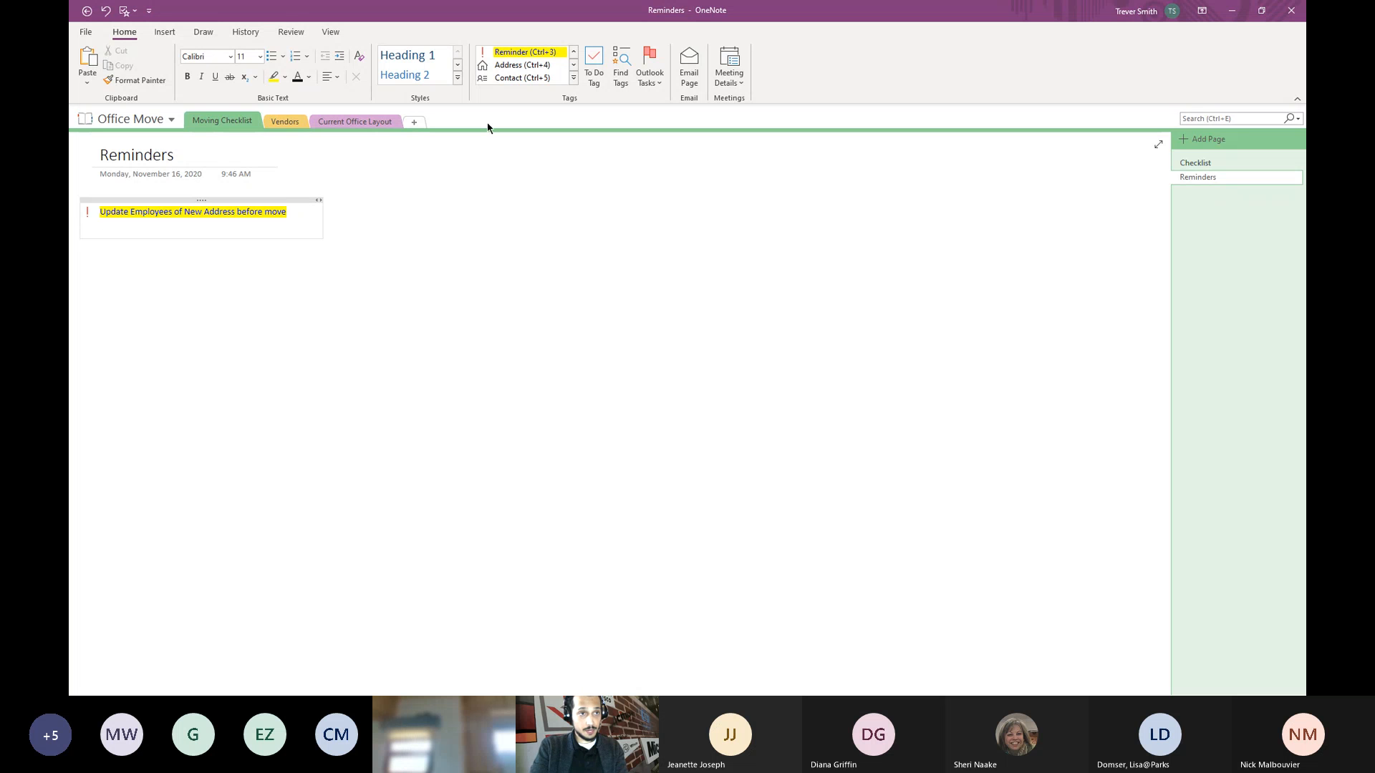
right_click(542, 55)
left_click(564, 95)
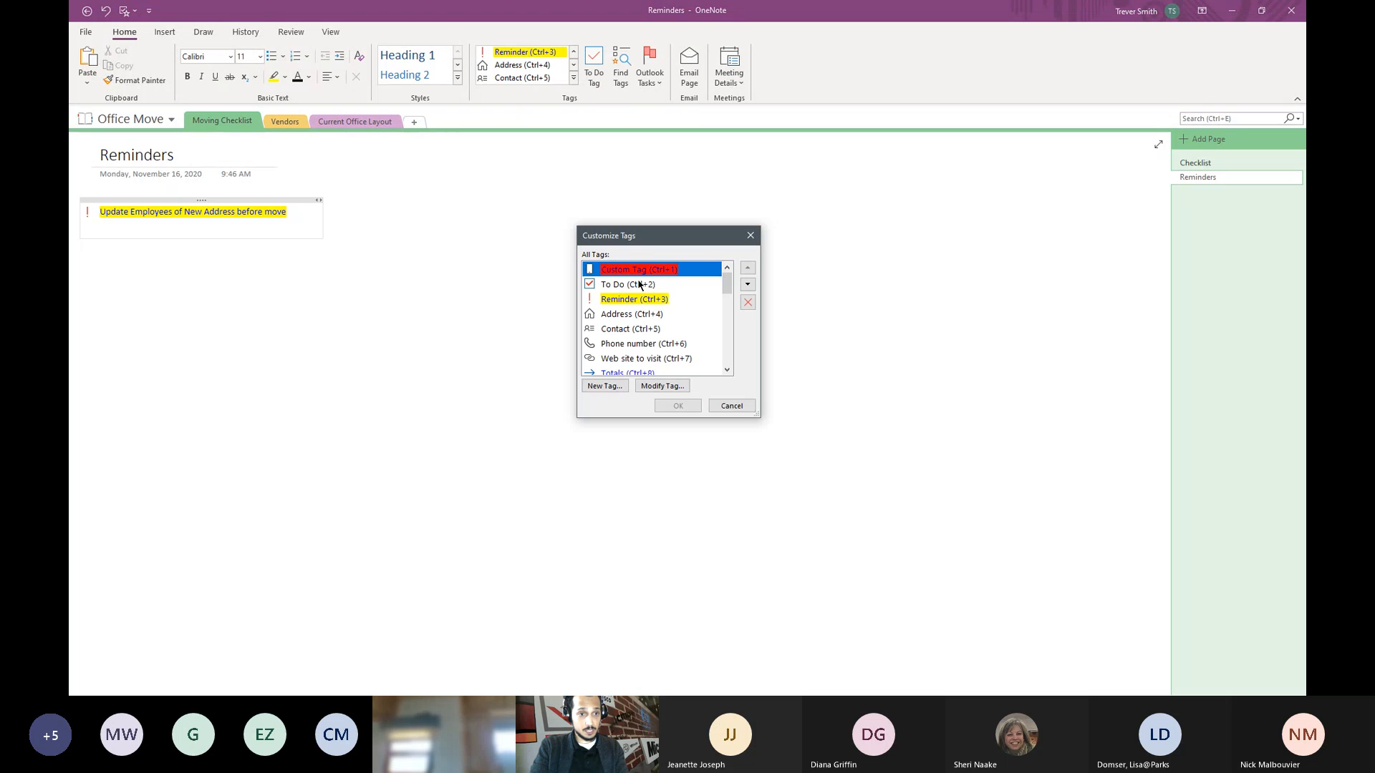
left_click(595, 388)
- Name the tag 'Dont Forget' with an exclamation mark symbol, red text and light-blue highlight
type("Dont F")
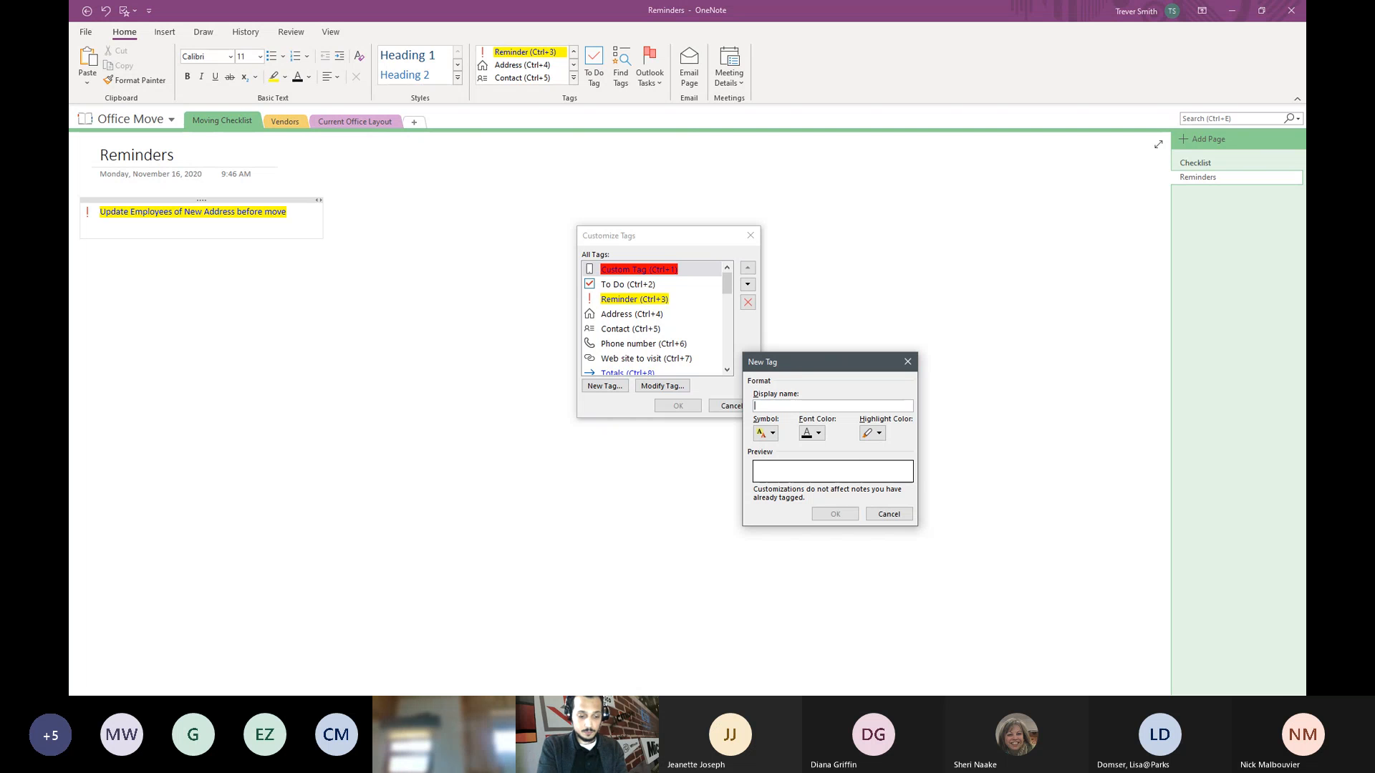
type("orget")
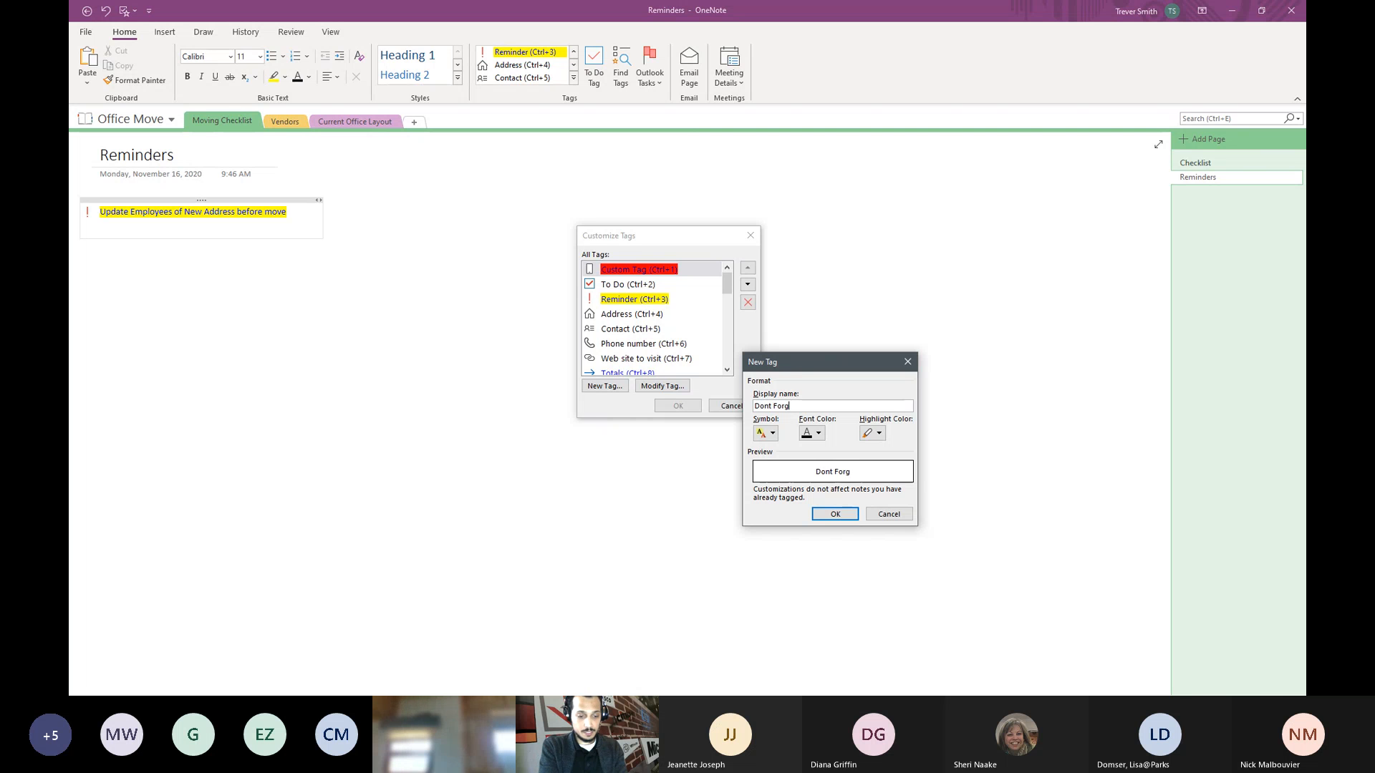
left_click(774, 434)
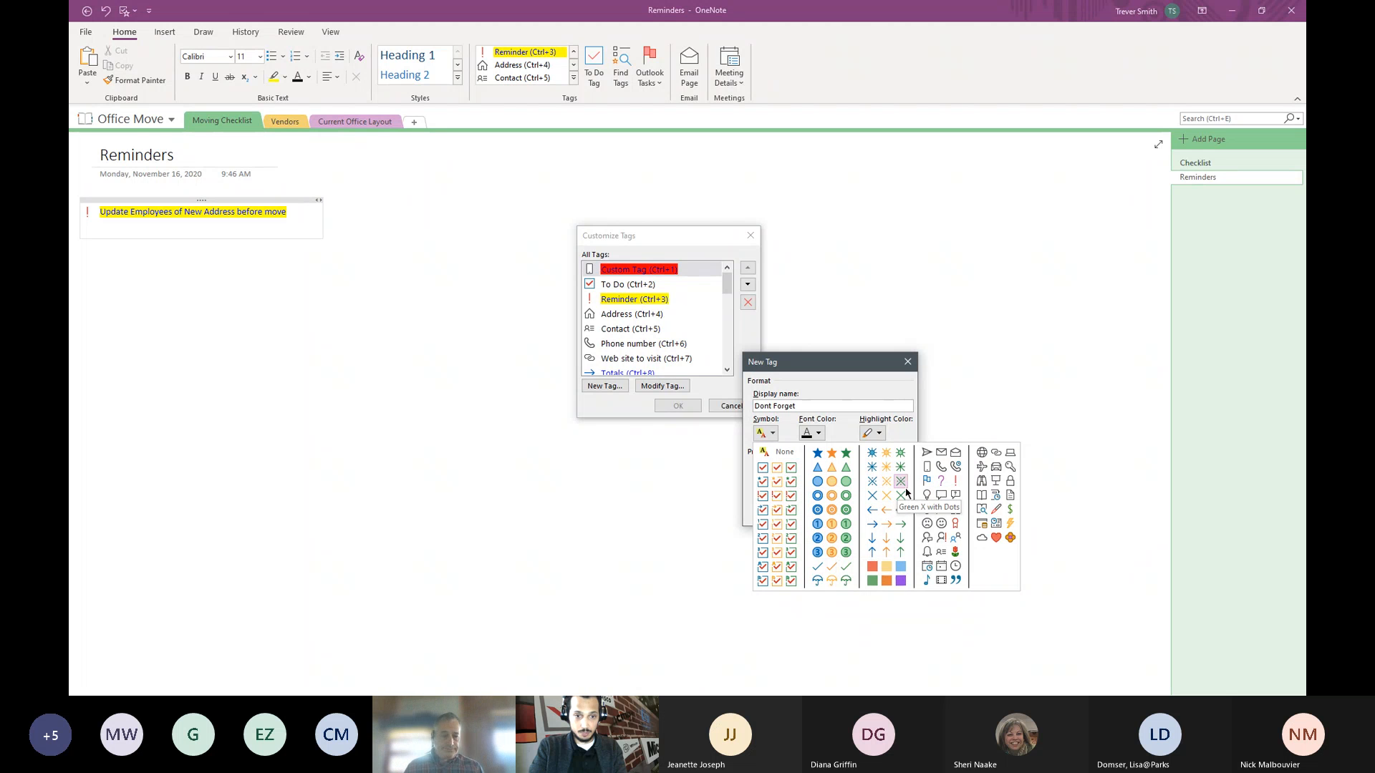
left_click(957, 481)
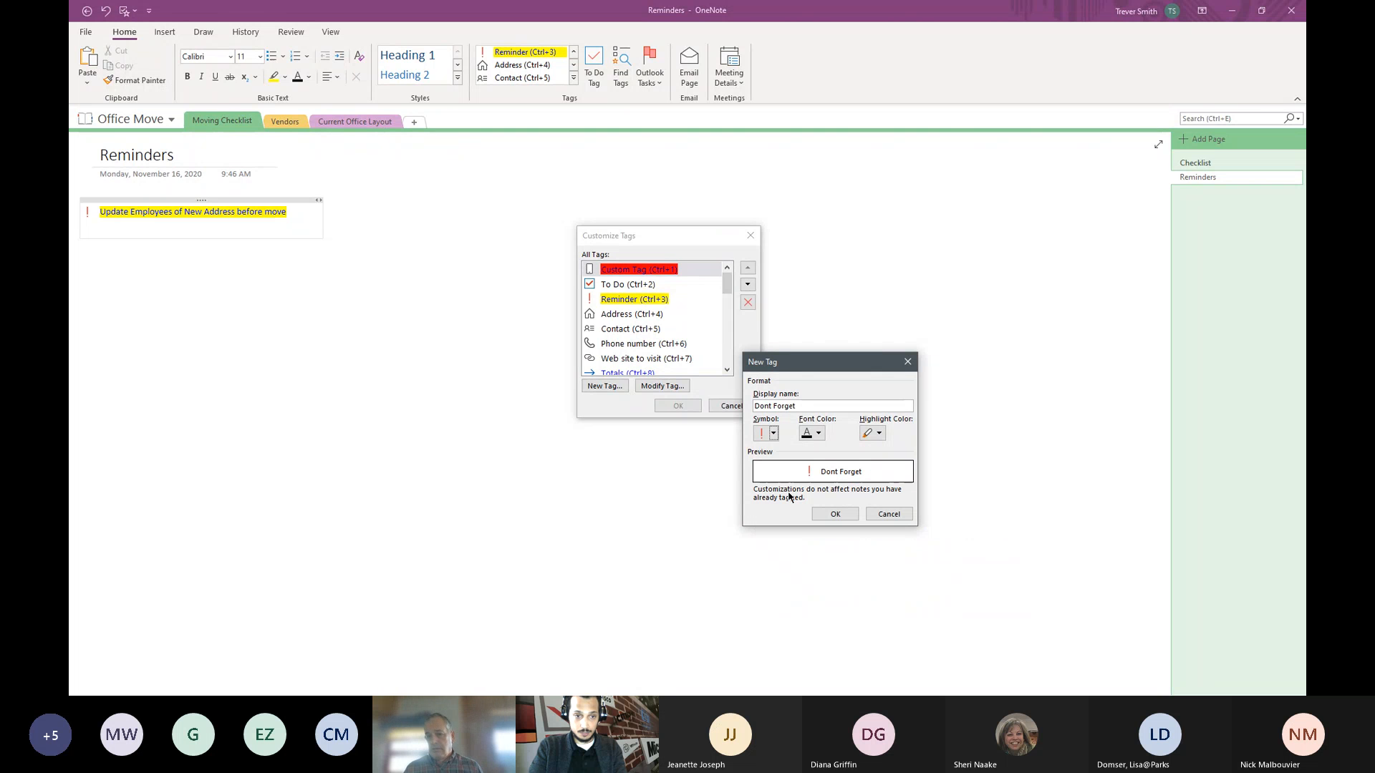
left_click(819, 434)
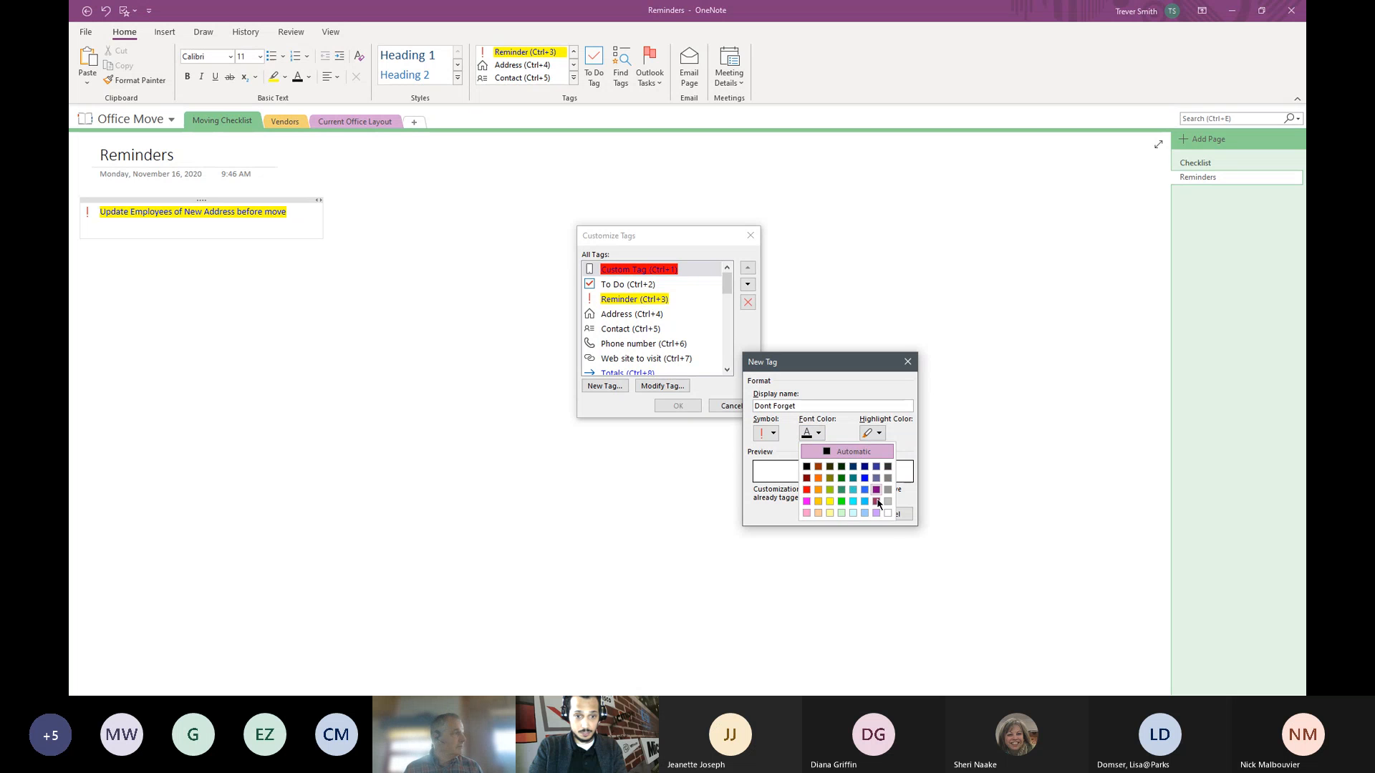
left_click(830, 513)
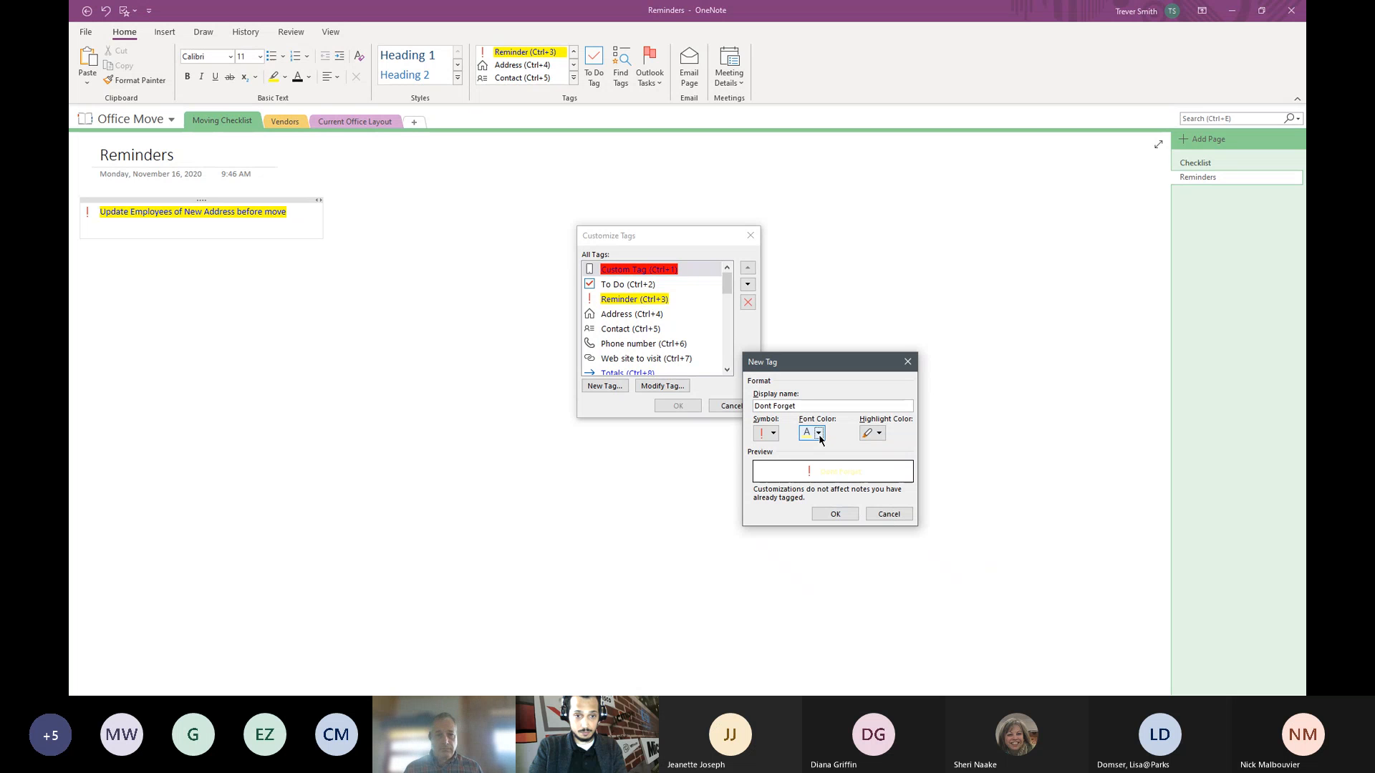
left_click(817, 433)
left_click(807, 491)
left_click(880, 433)
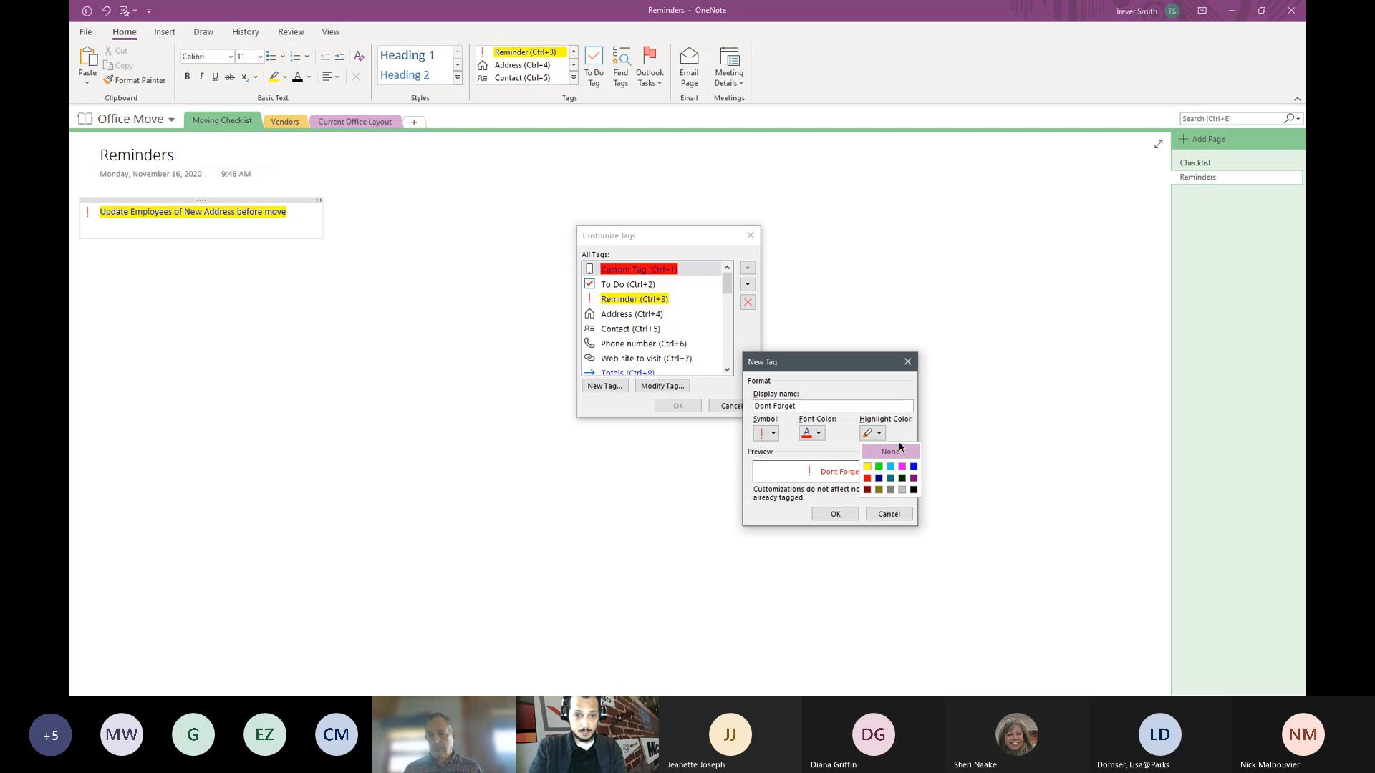
left_click(890, 466)
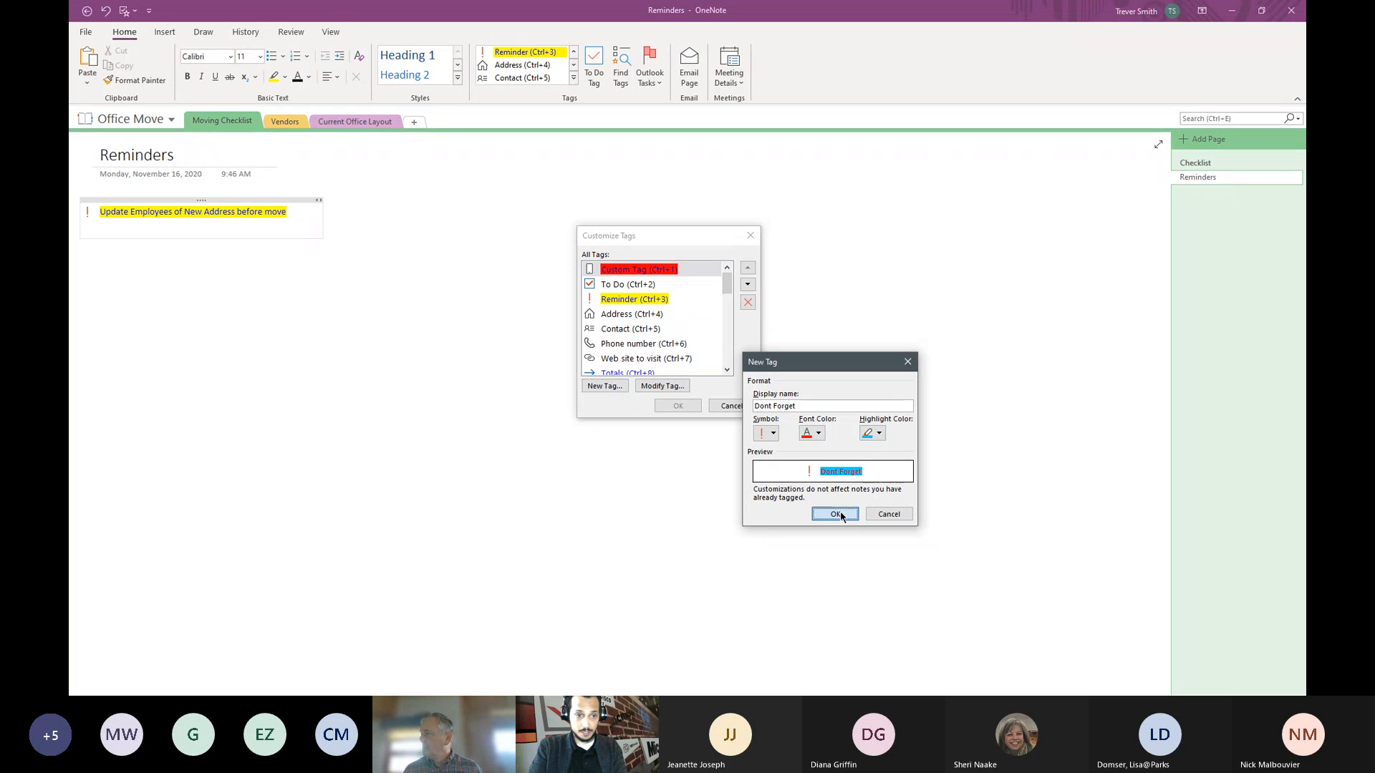
left_click(836, 514)
left_click(677, 406)
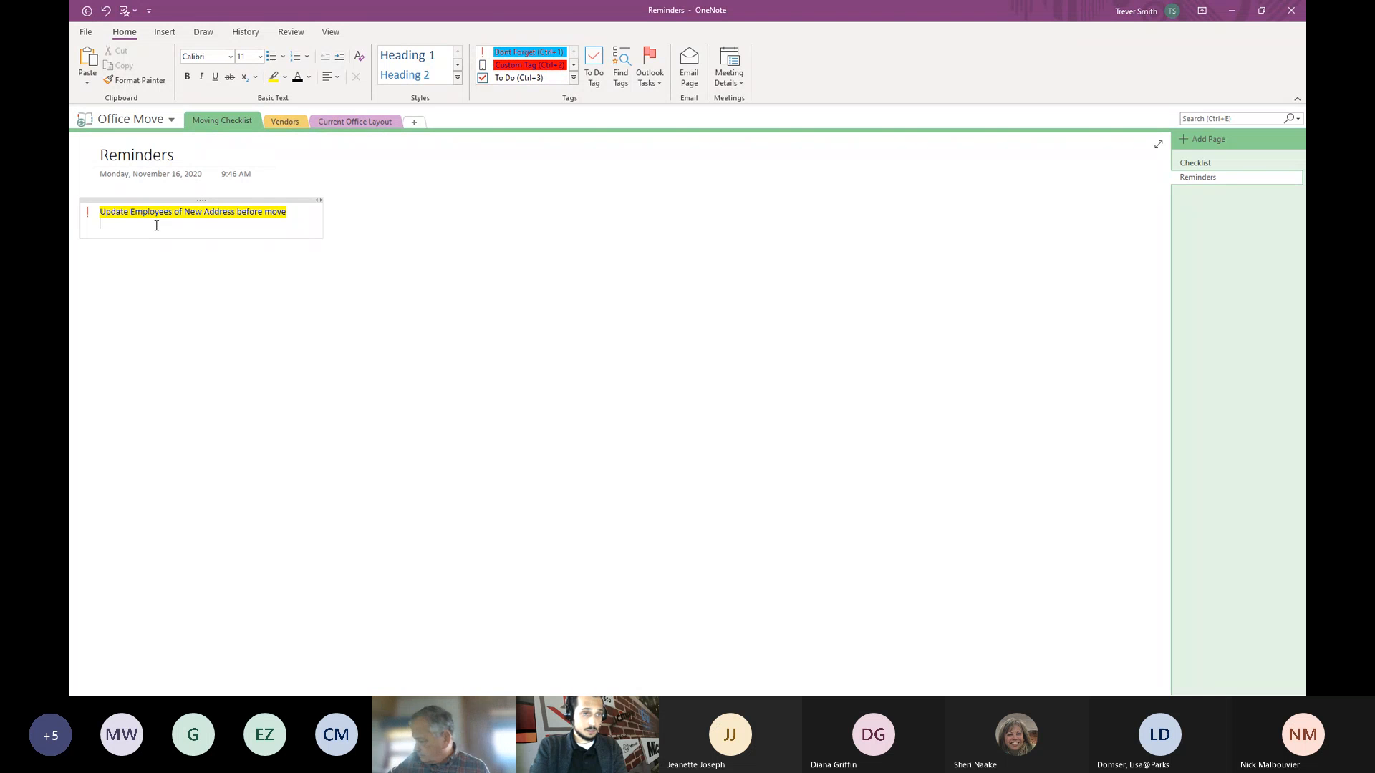
- Add a 'Type a reminder' line tagged Dont Forget, then check the tags summary
type("Ty")
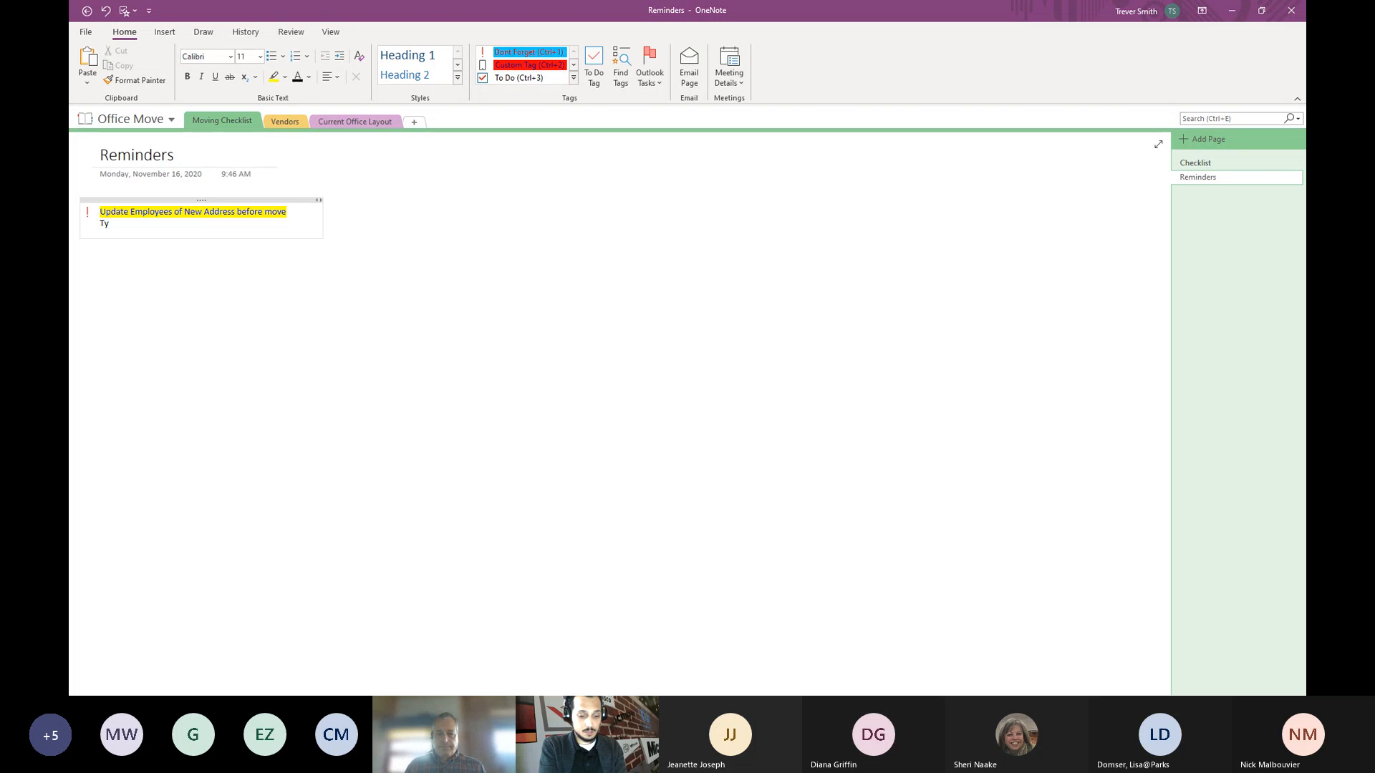
type("oepe a reminder")
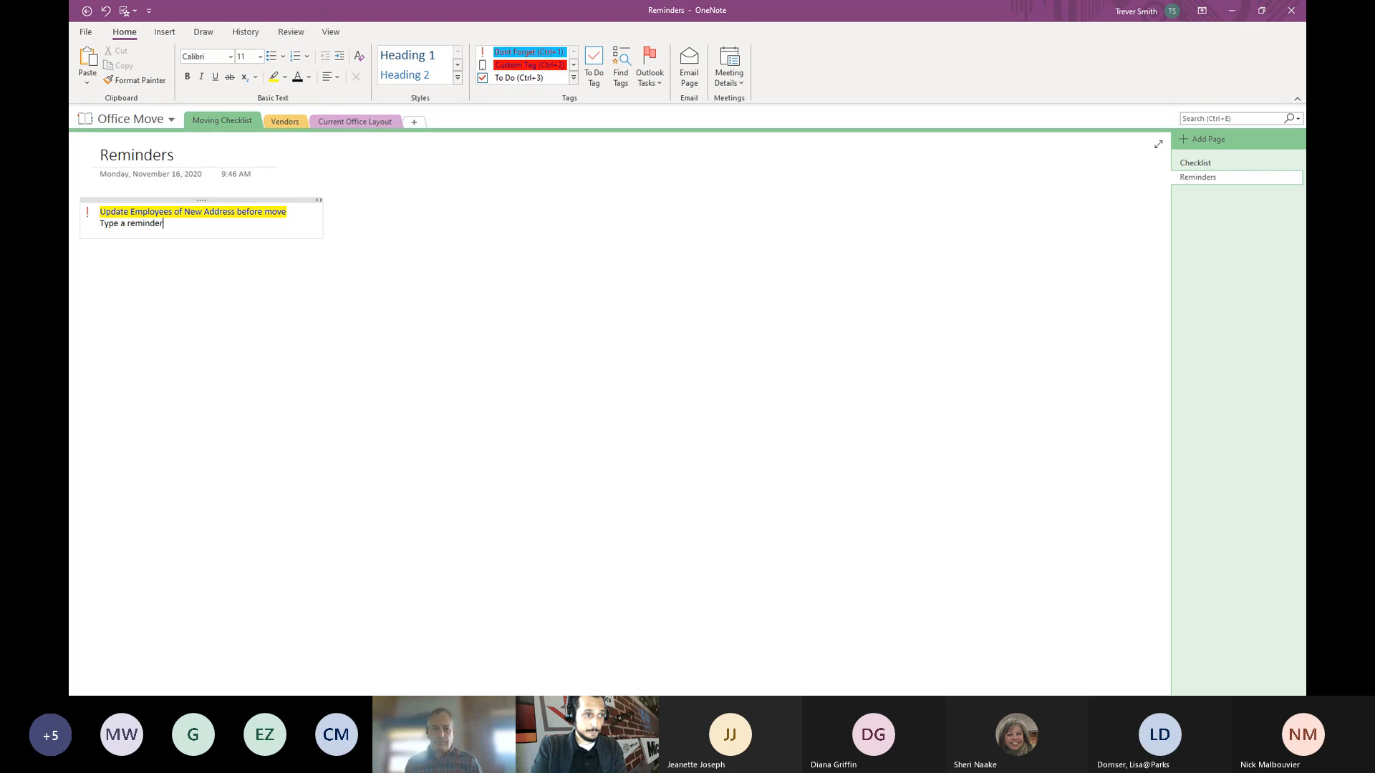
key("Home")
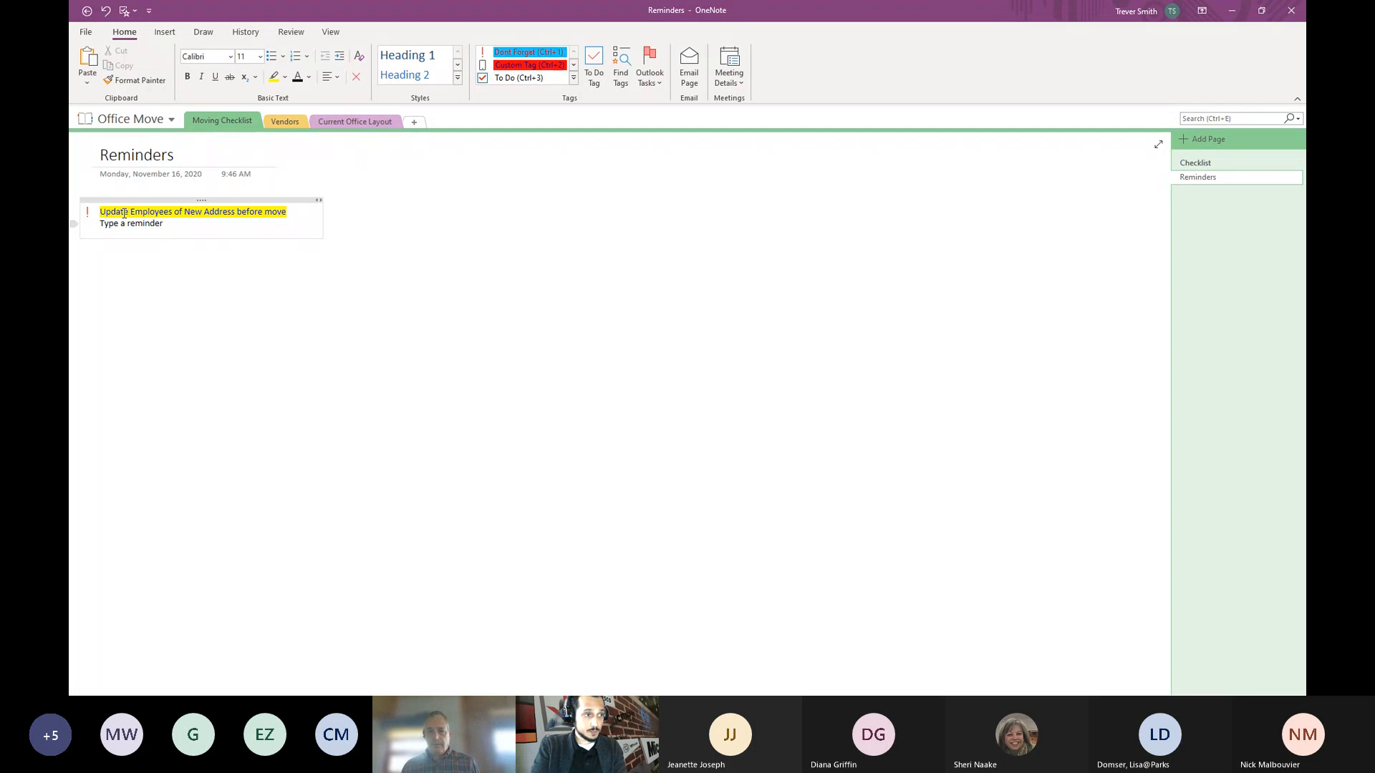
left_click(501, 54)
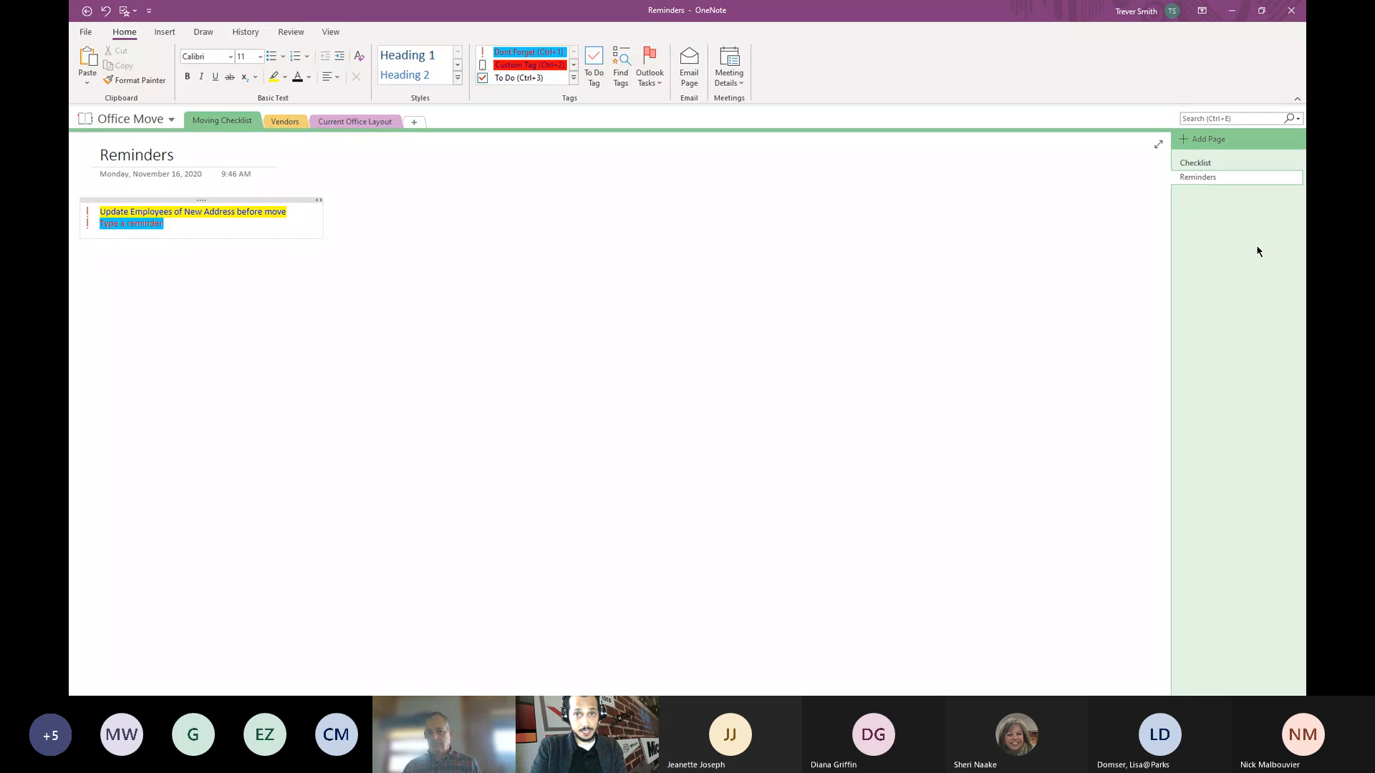
left_click(620, 68)
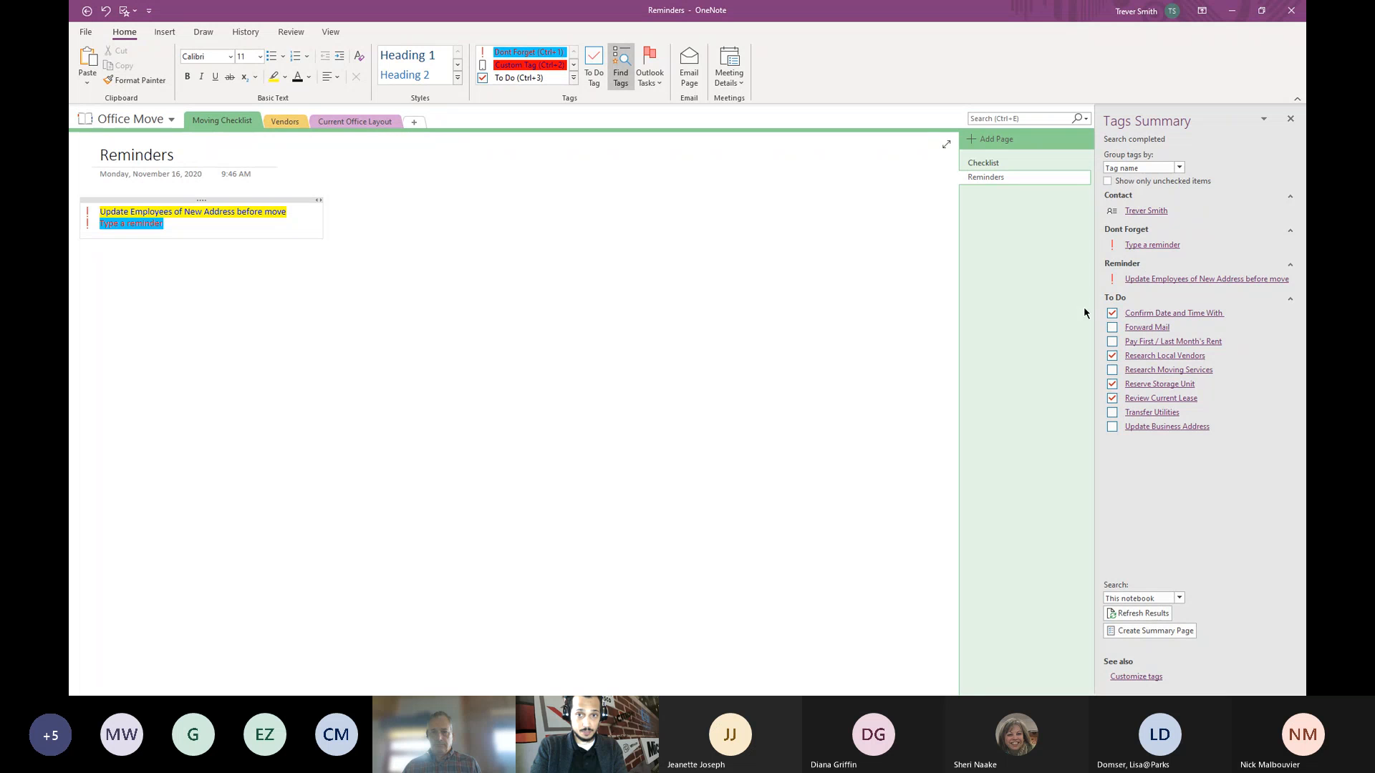
left_click(1290, 119)
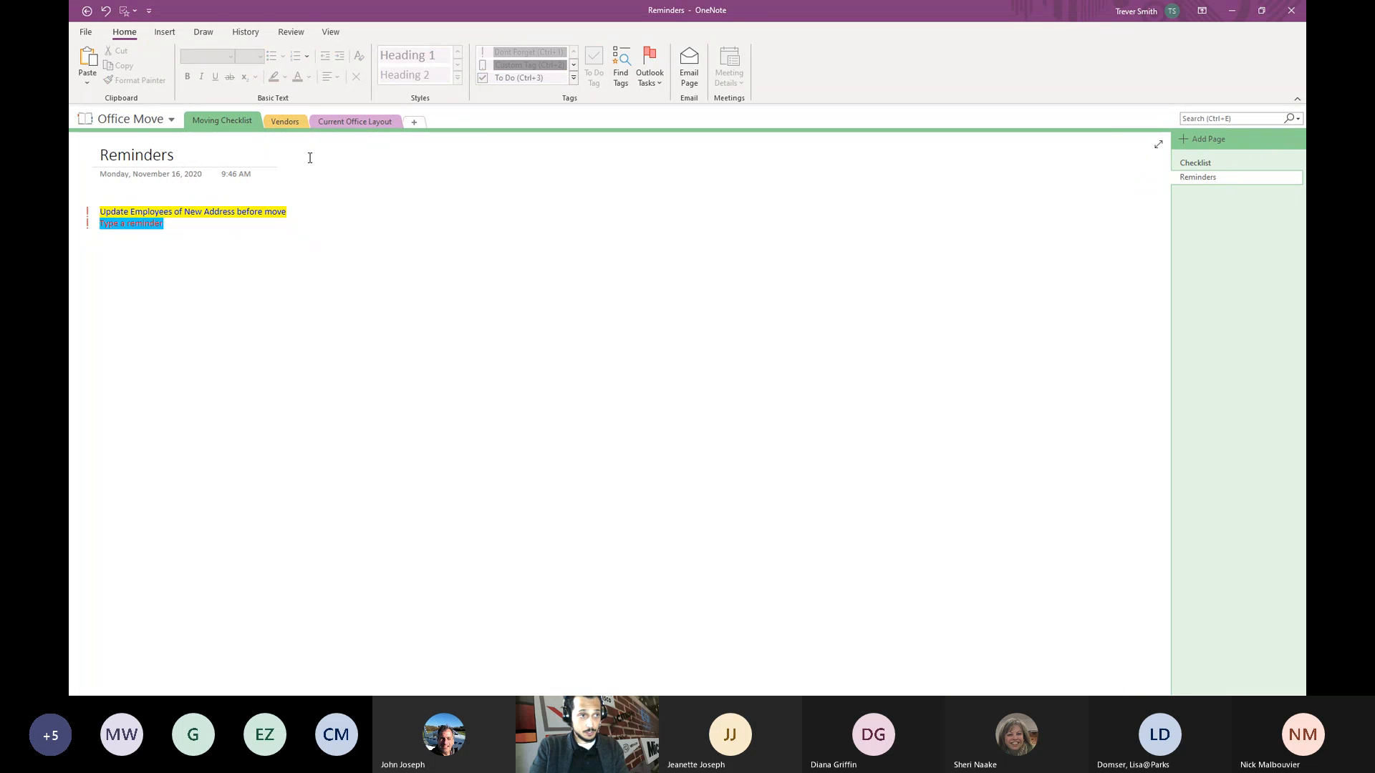
- Browse the Vendors and Moving Checklist sections, ending on the blank Moving Company page
left_click(166, 33)
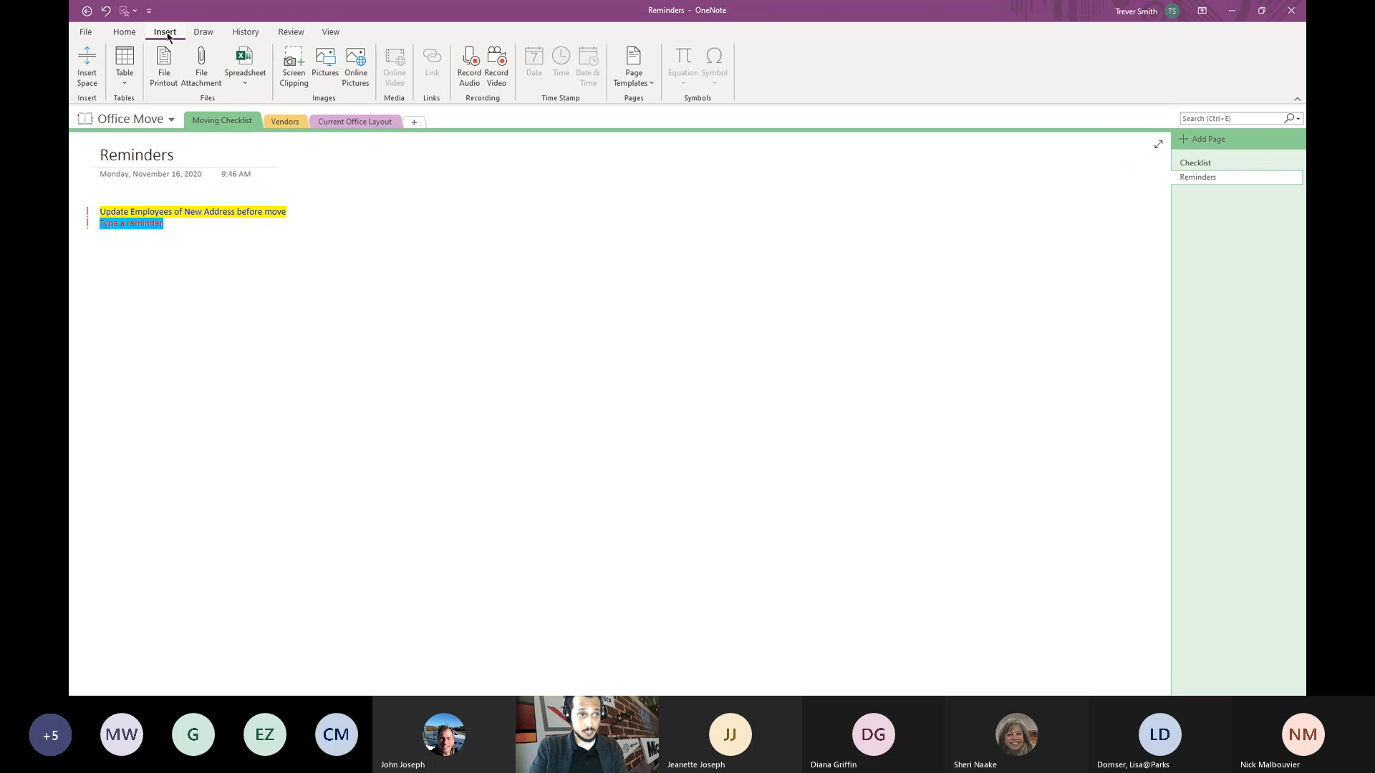
left_click(284, 121)
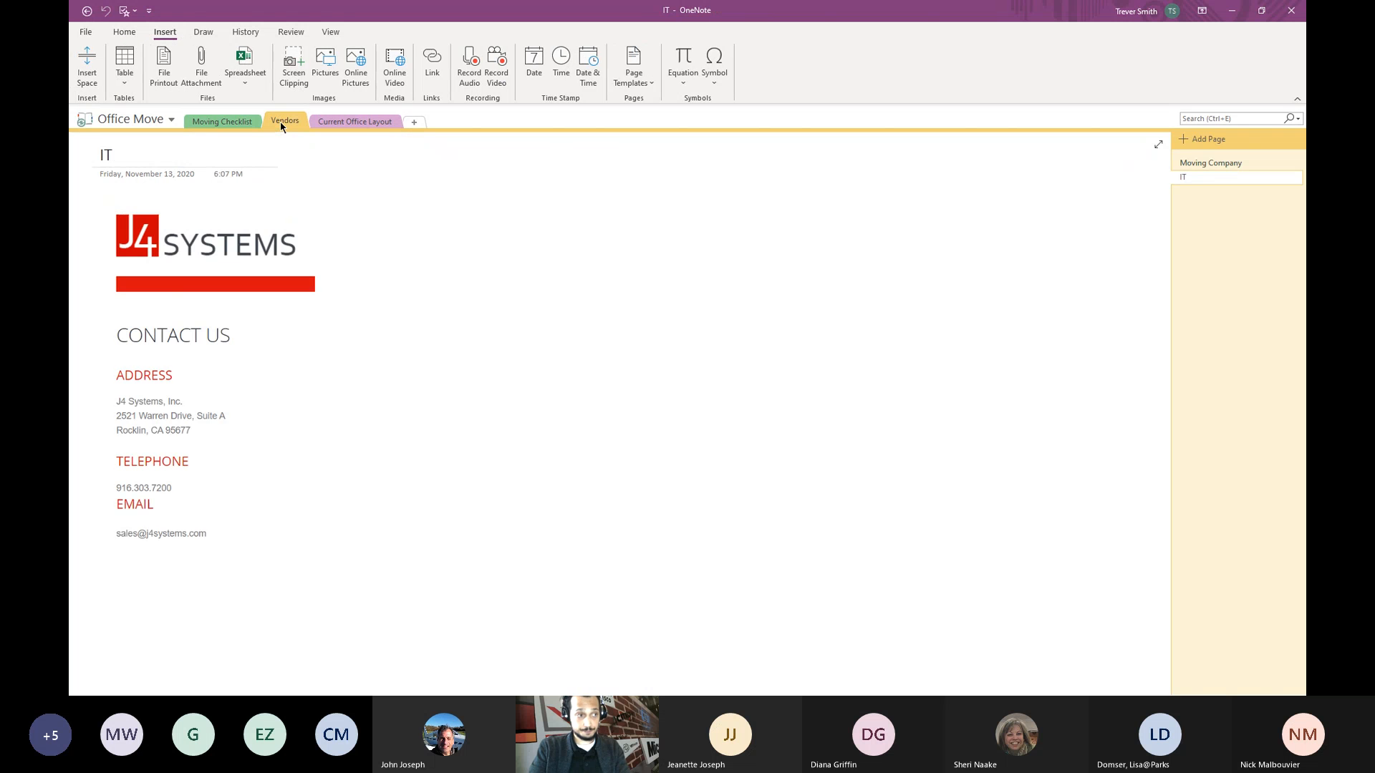
left_click(1210, 163)
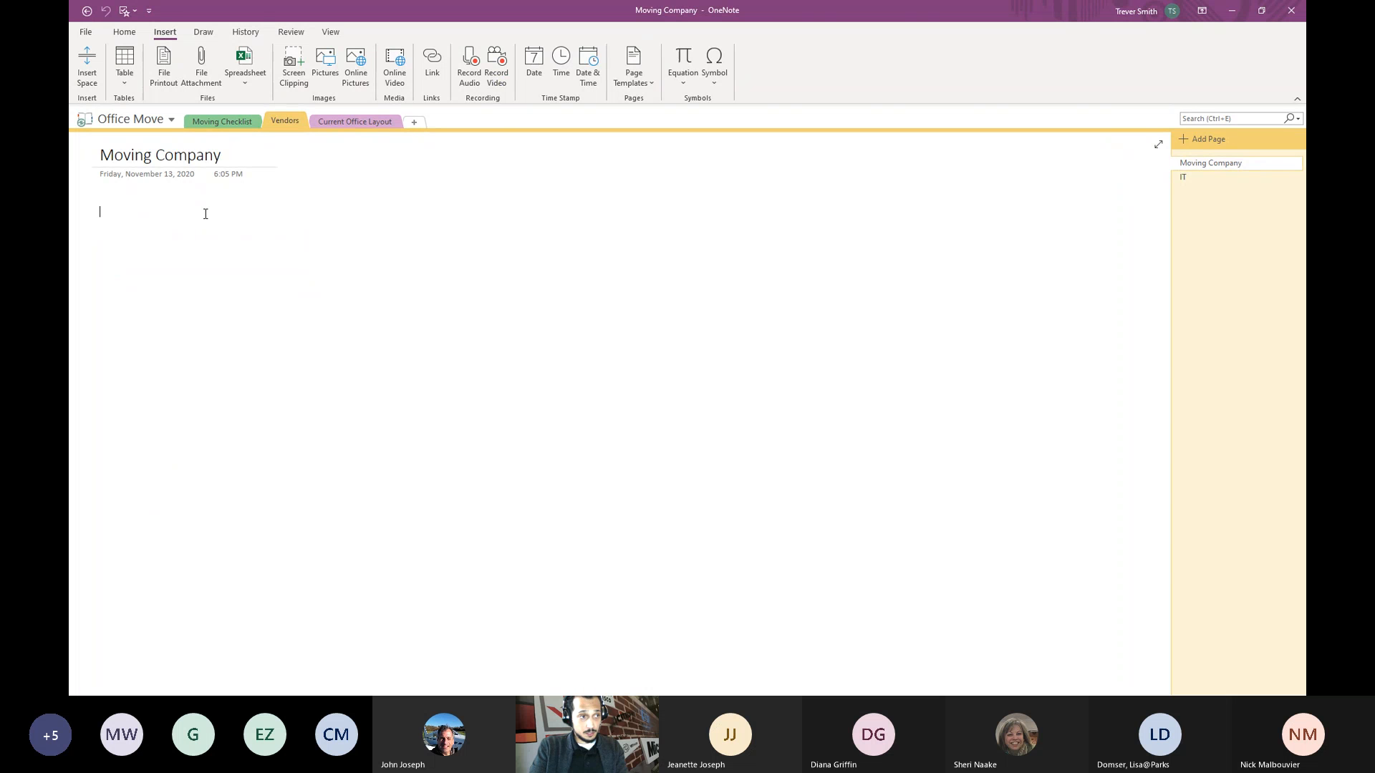
left_click(223, 123)
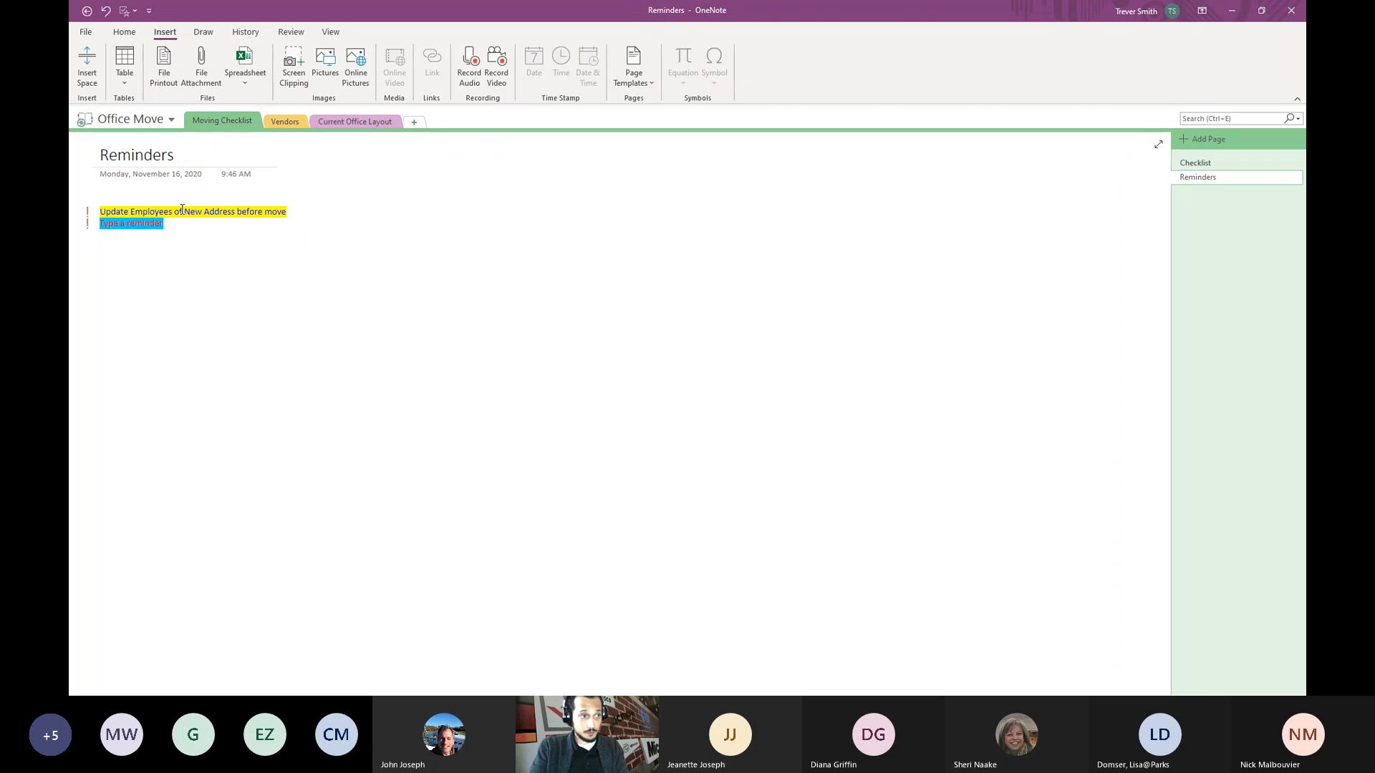
left_click(1210, 164)
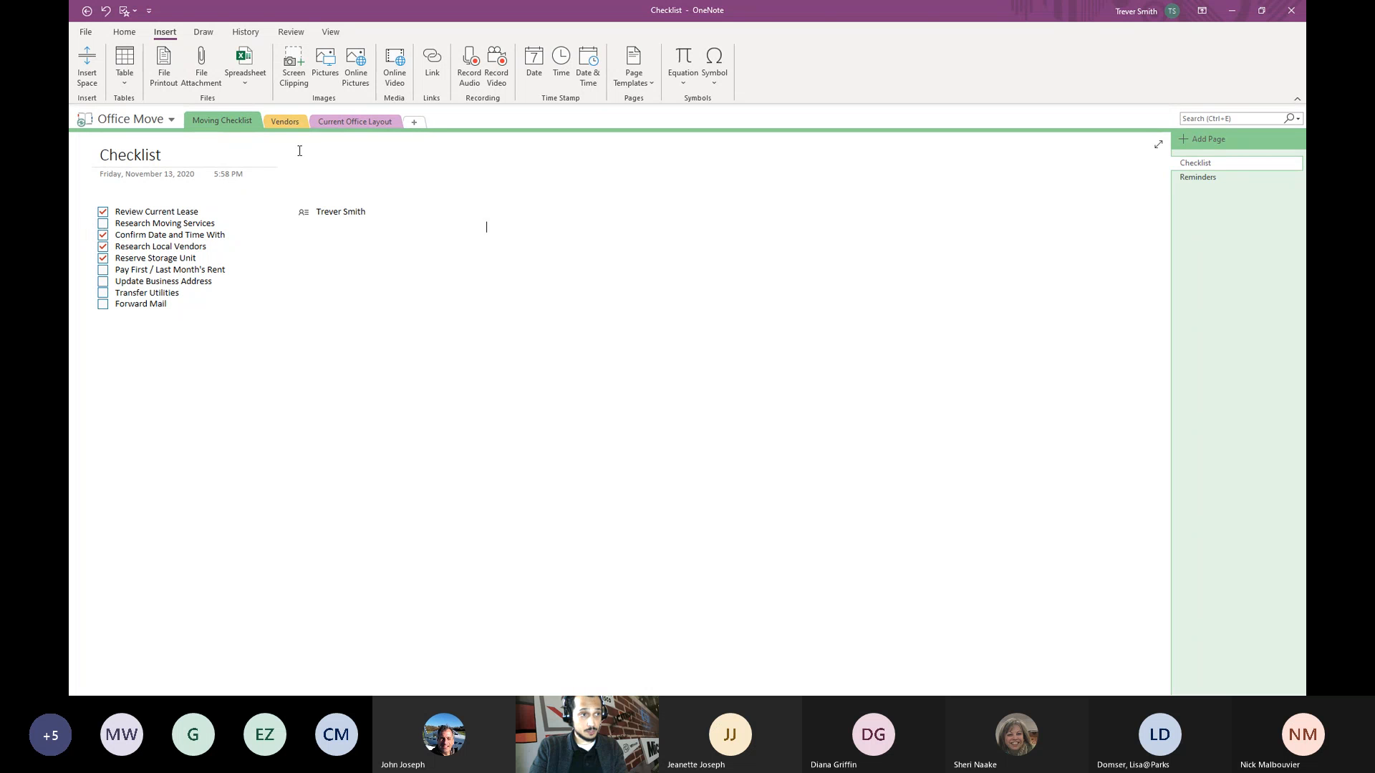
left_click(287, 123)
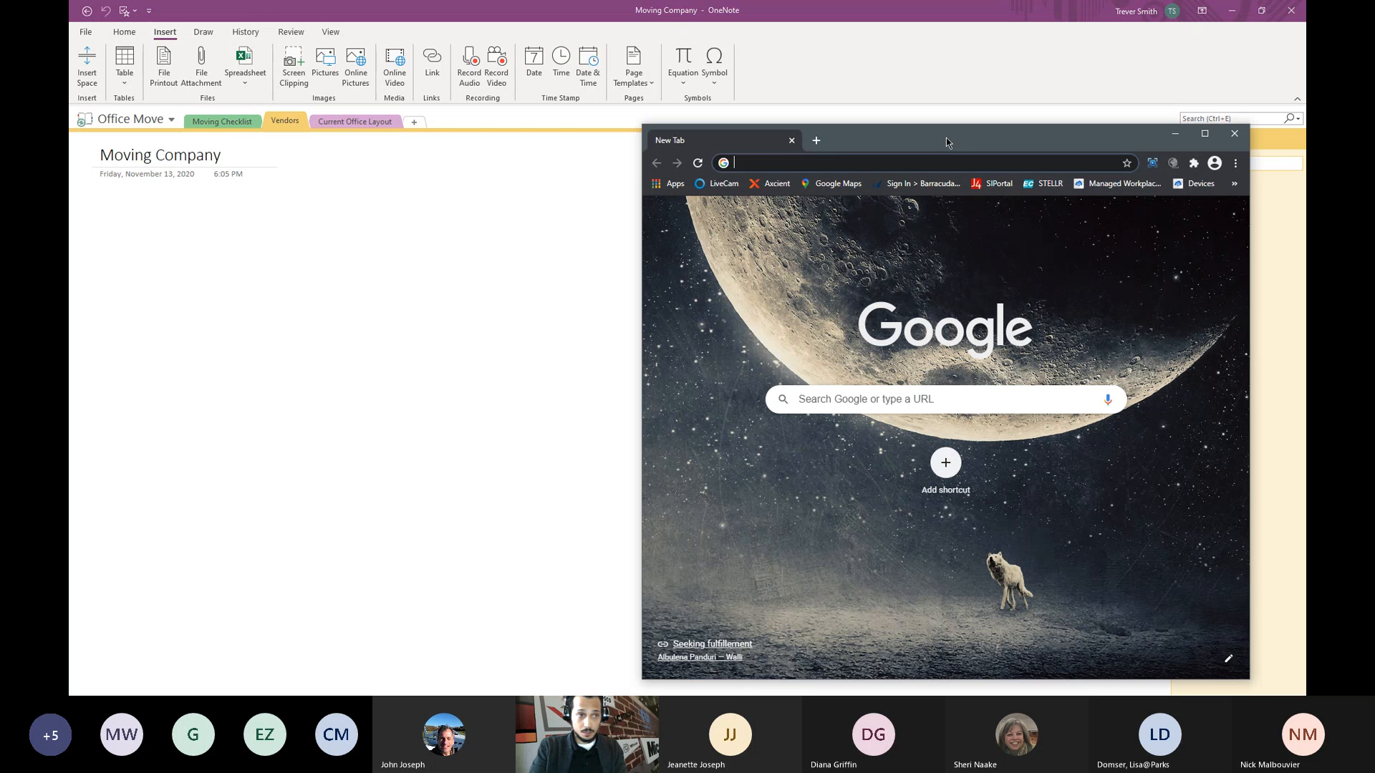
- Search 'two and' in Chrome and open the TWO MEN AND A TRUCK website
left_click_drag(947, 137, 613, 118)
left_click(550, 137)
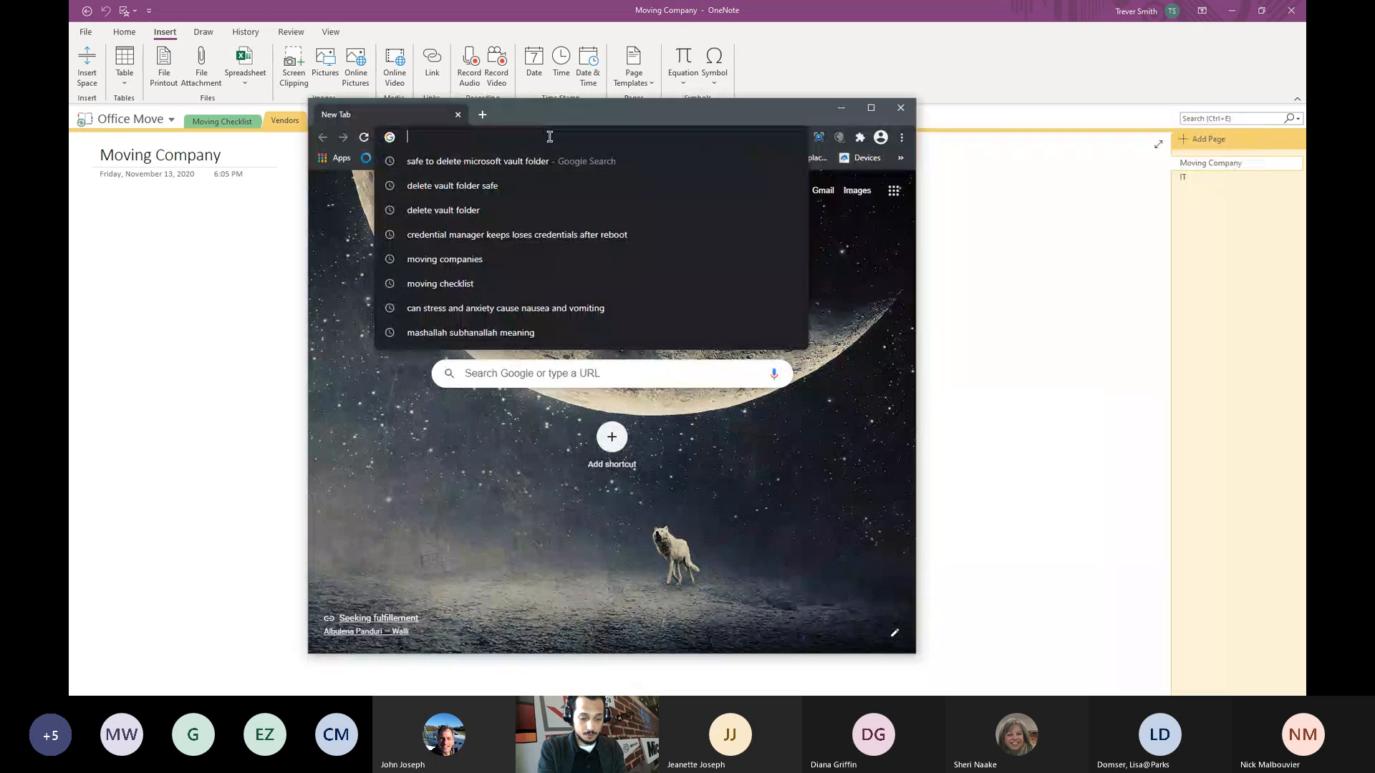
left_click(899, 254)
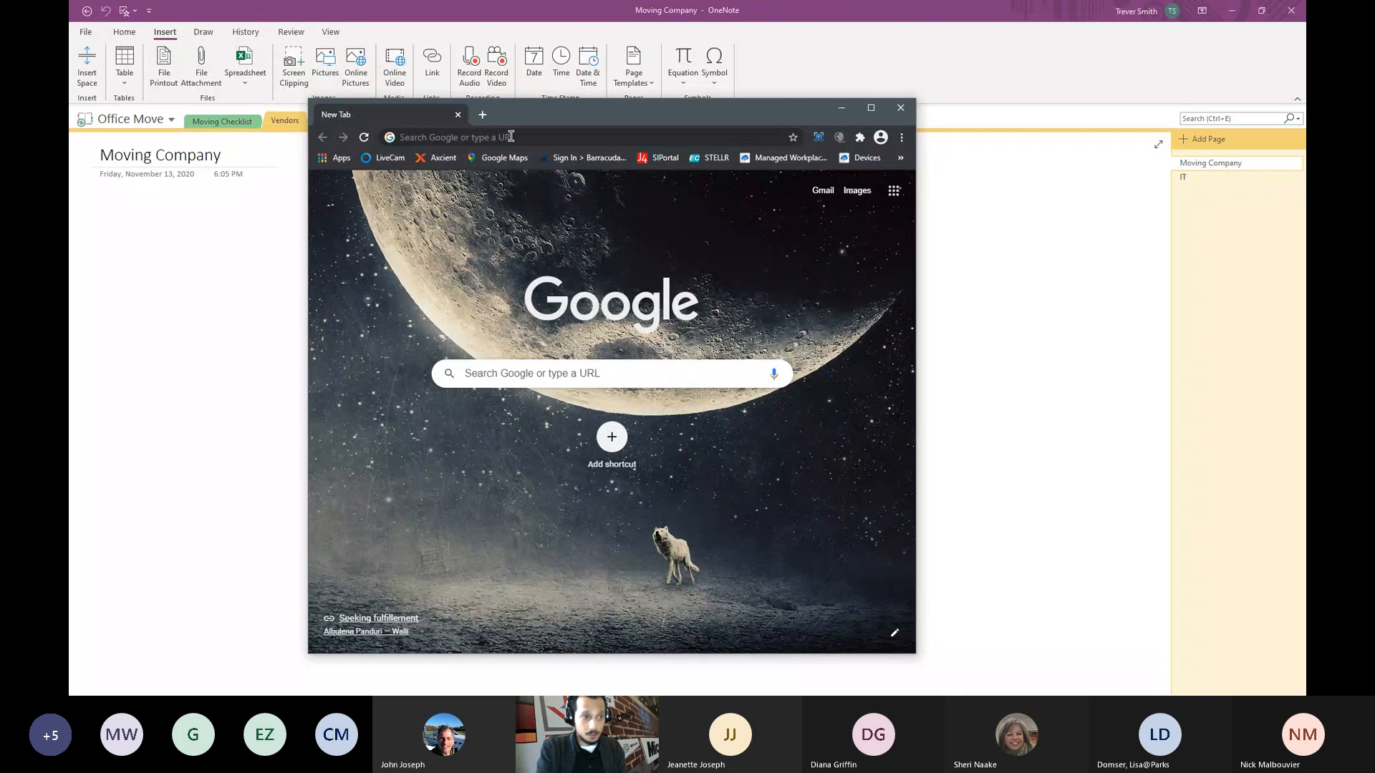
left_click(511, 136)
type("two and")
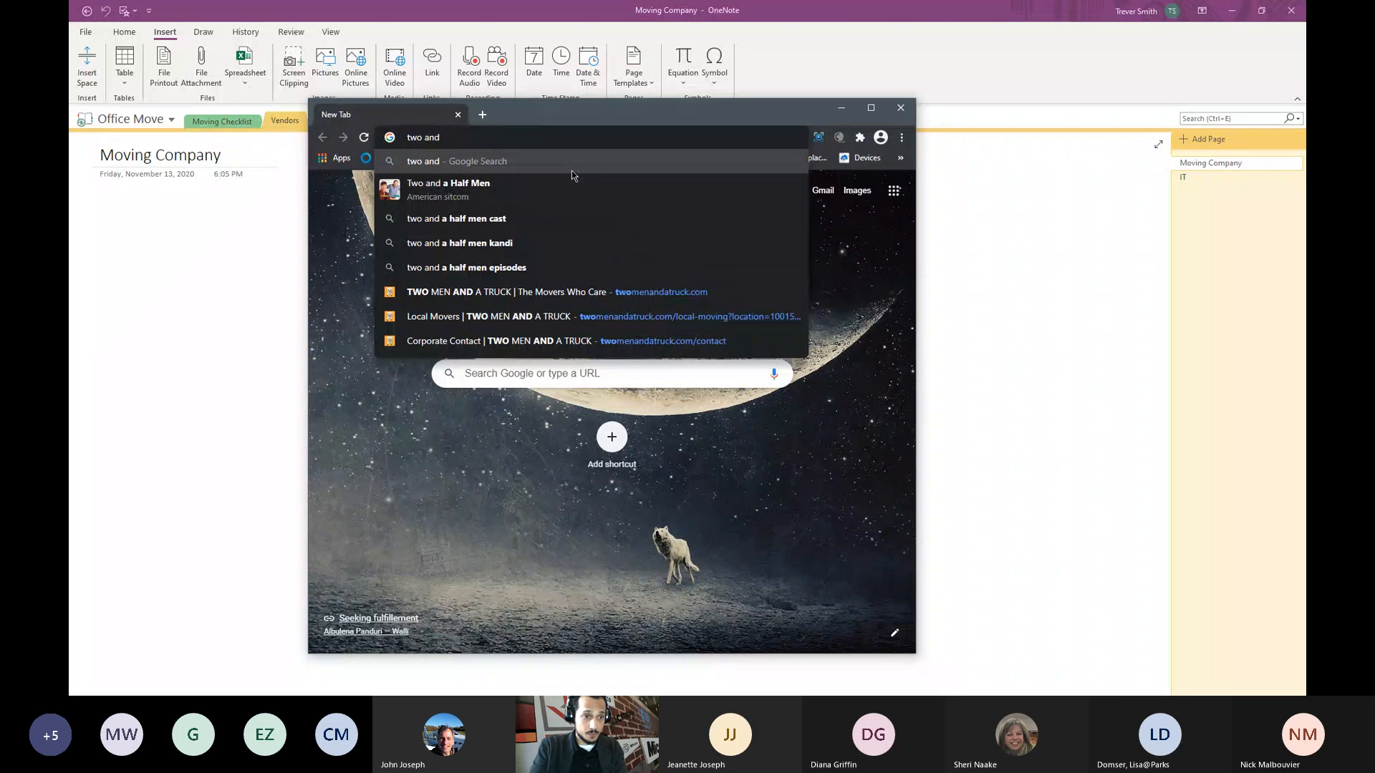
left_click(516, 292)
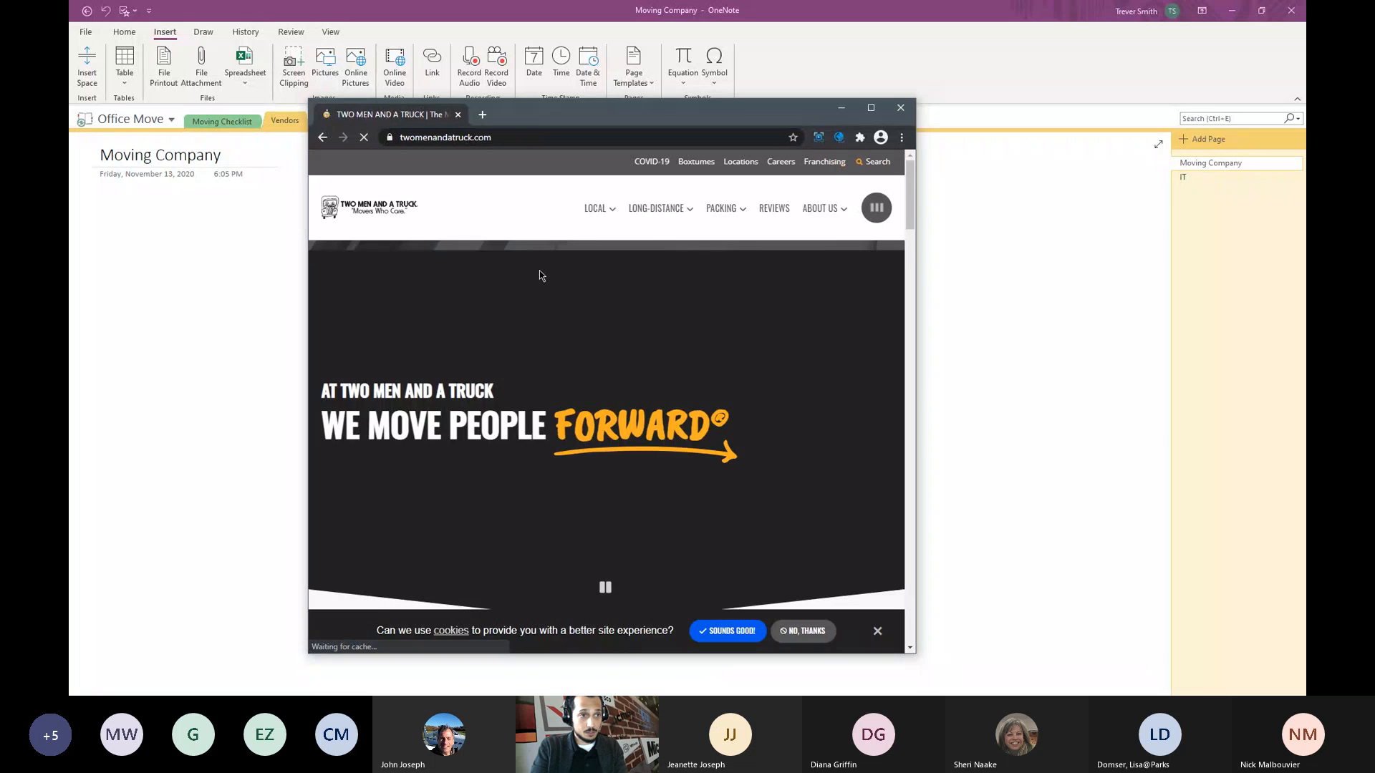
- Go to the site's Local moving page and copy its twomenandatruck.com/local-moving address
left_click_drag(547, 115, 582, 144)
scroll(612, 310, "down", 2)
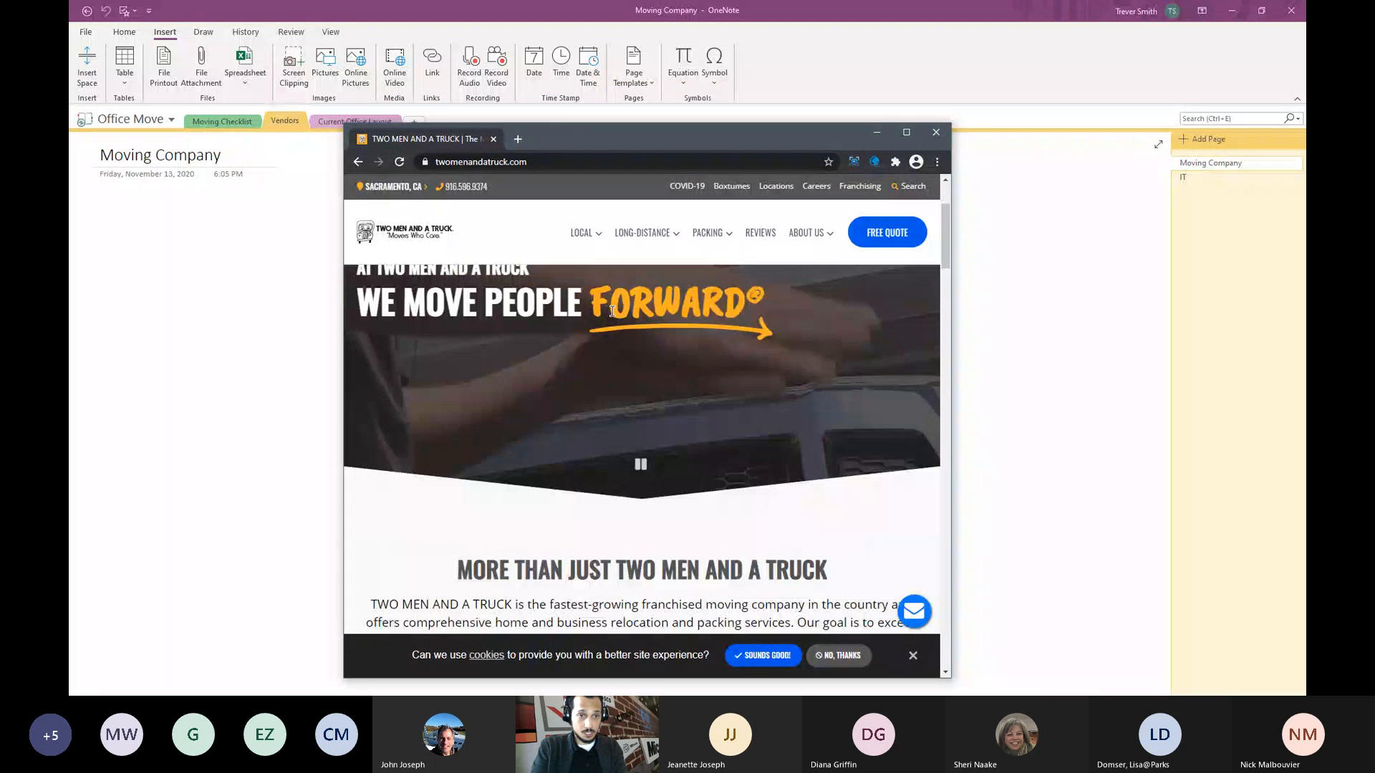
scroll(612, 311, "down", 2)
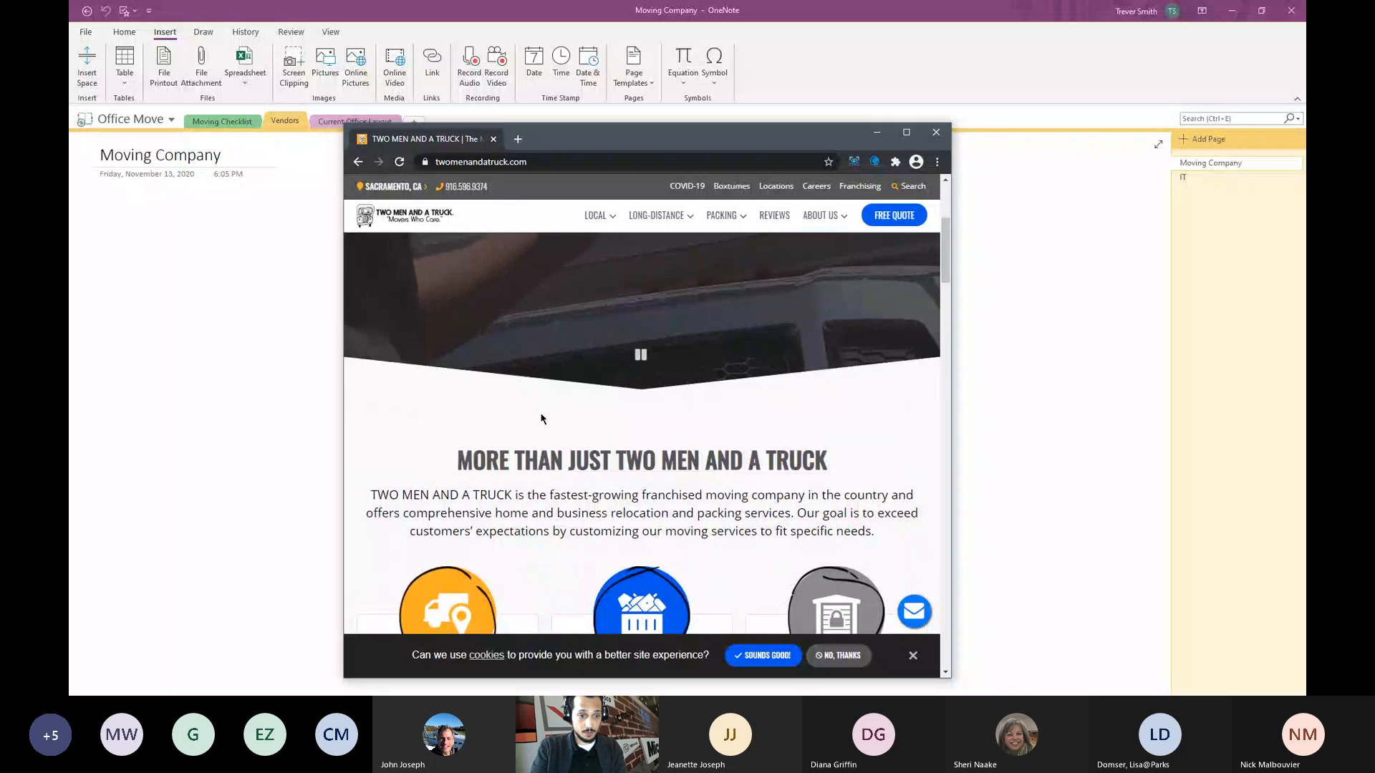
scroll(540, 420, "down", 2)
scroll(540, 420, "up", 4)
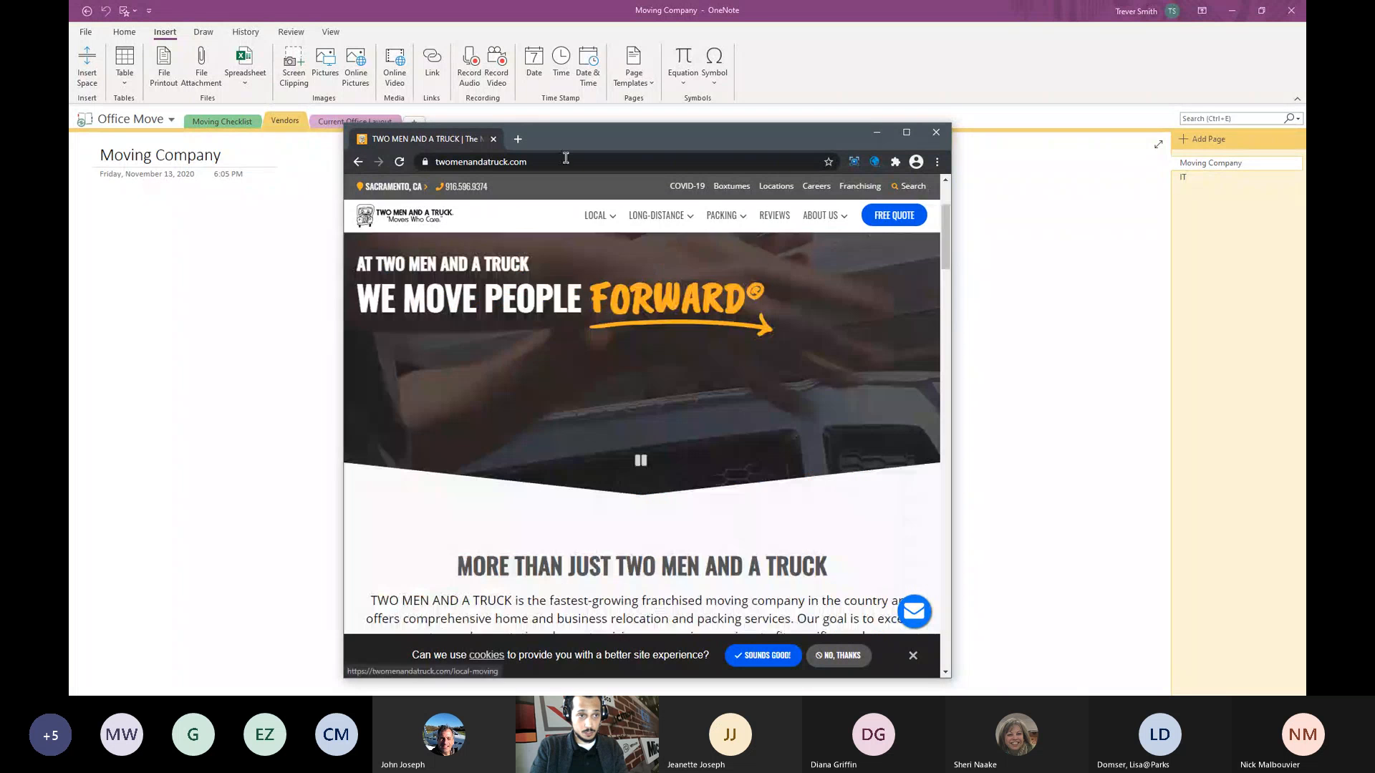
left_click(566, 158)
left_click(587, 218)
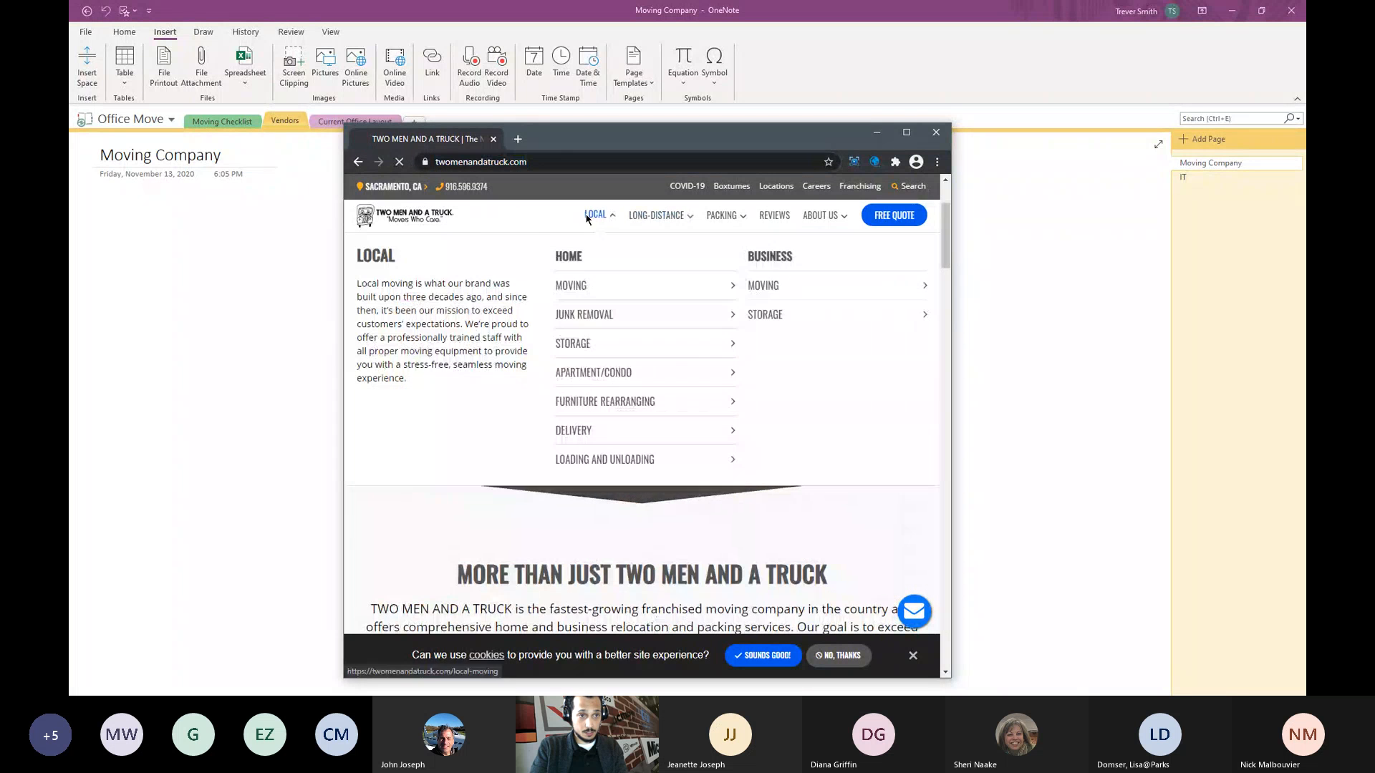
left_click(608, 160)
key("ctrl+c")
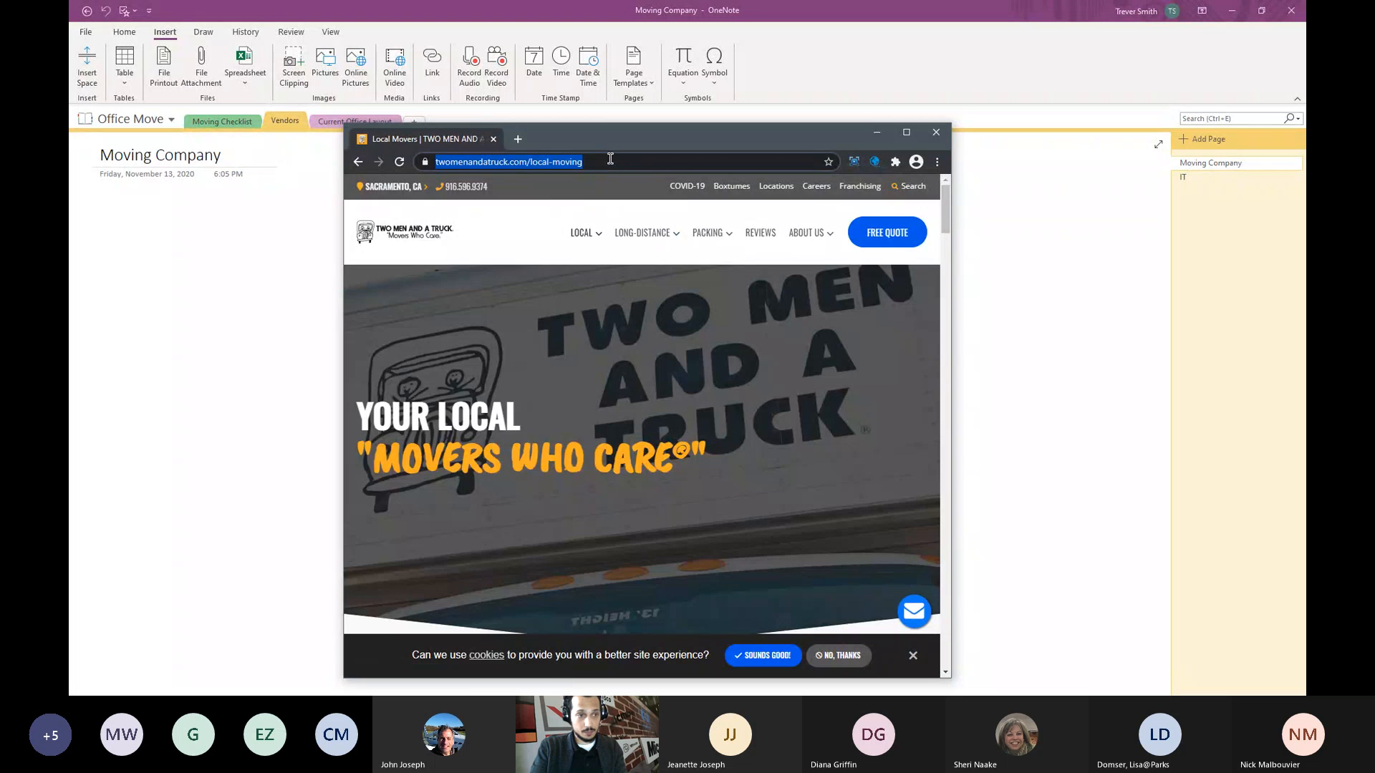
left_click(160, 265)
- Paste the local moving link and set its display text to 'Two Men and A Truck - Moving Company'
key("ctrl+v")
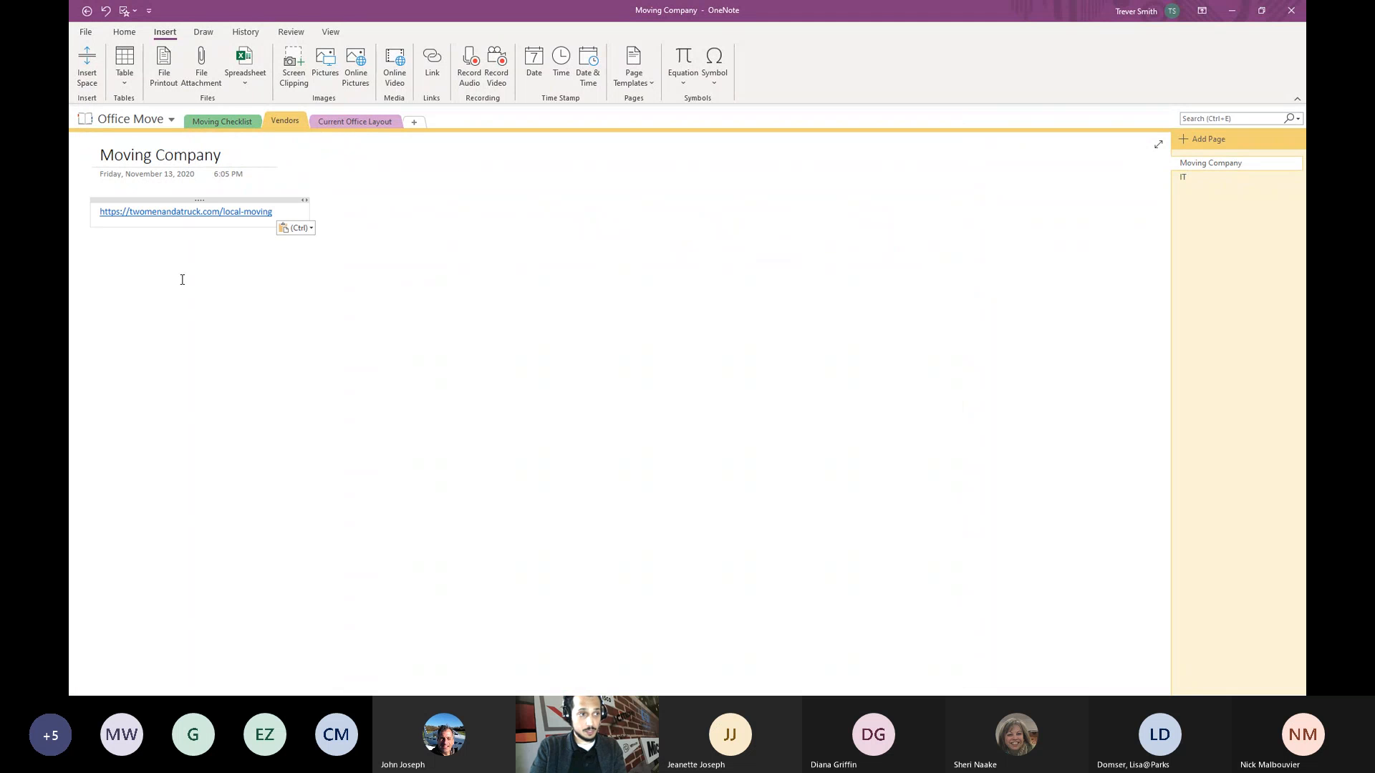
right_click(240, 212)
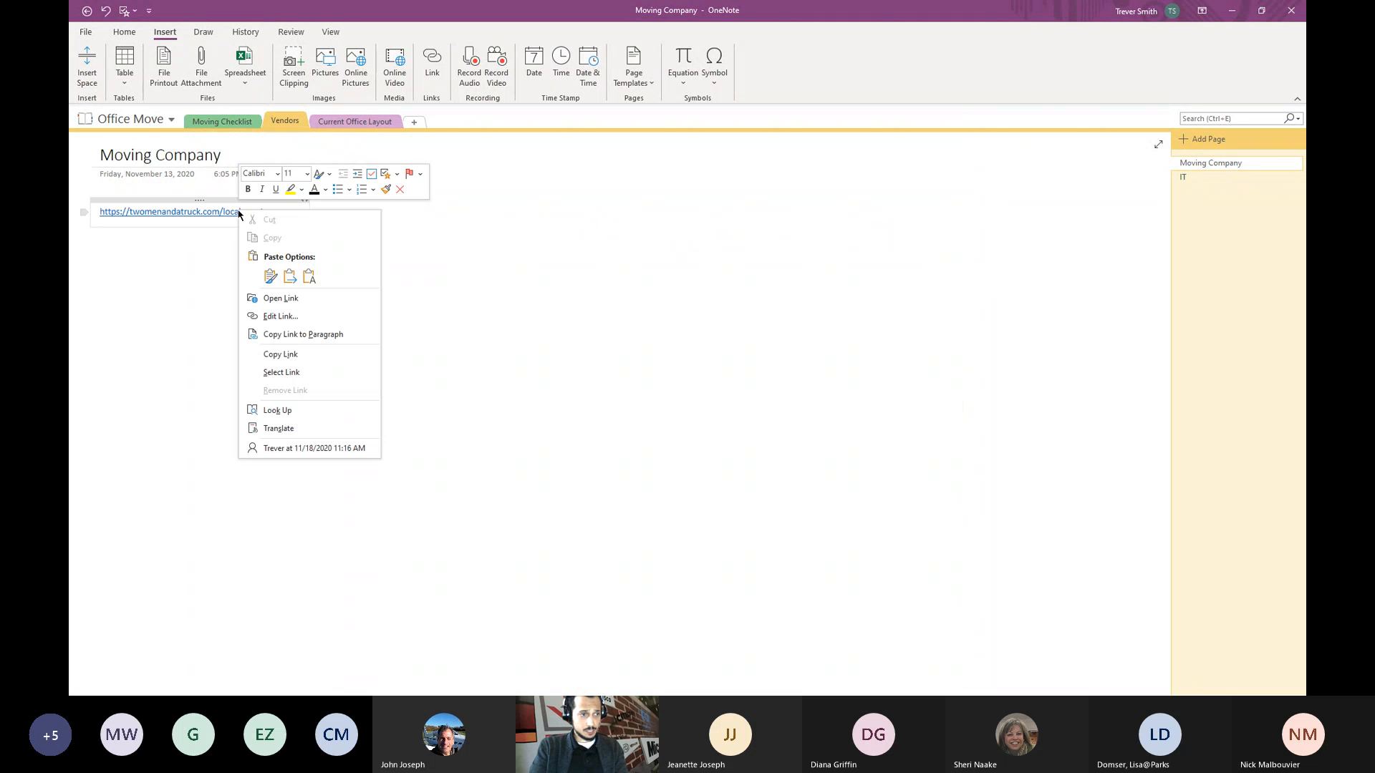
left_click(287, 317)
key("shift+Tab")
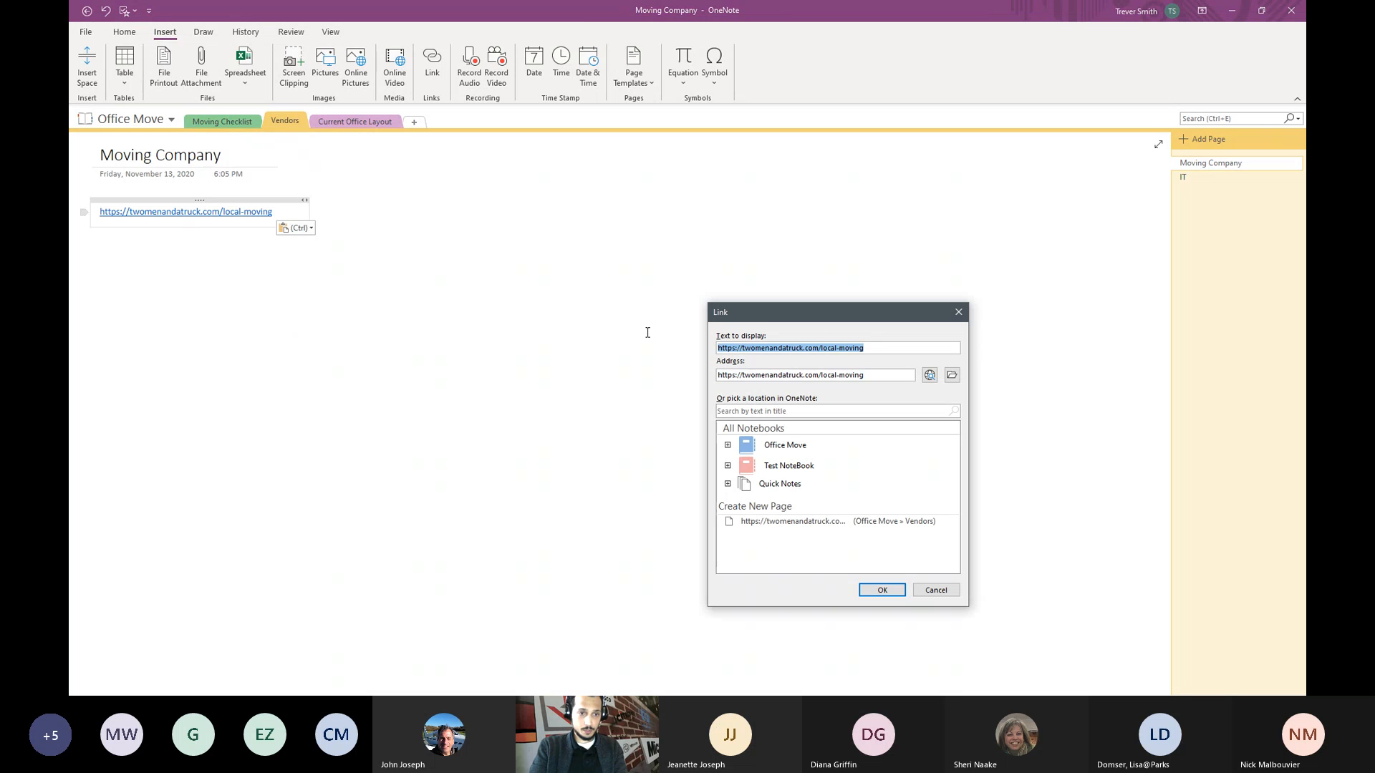
type("Tw")
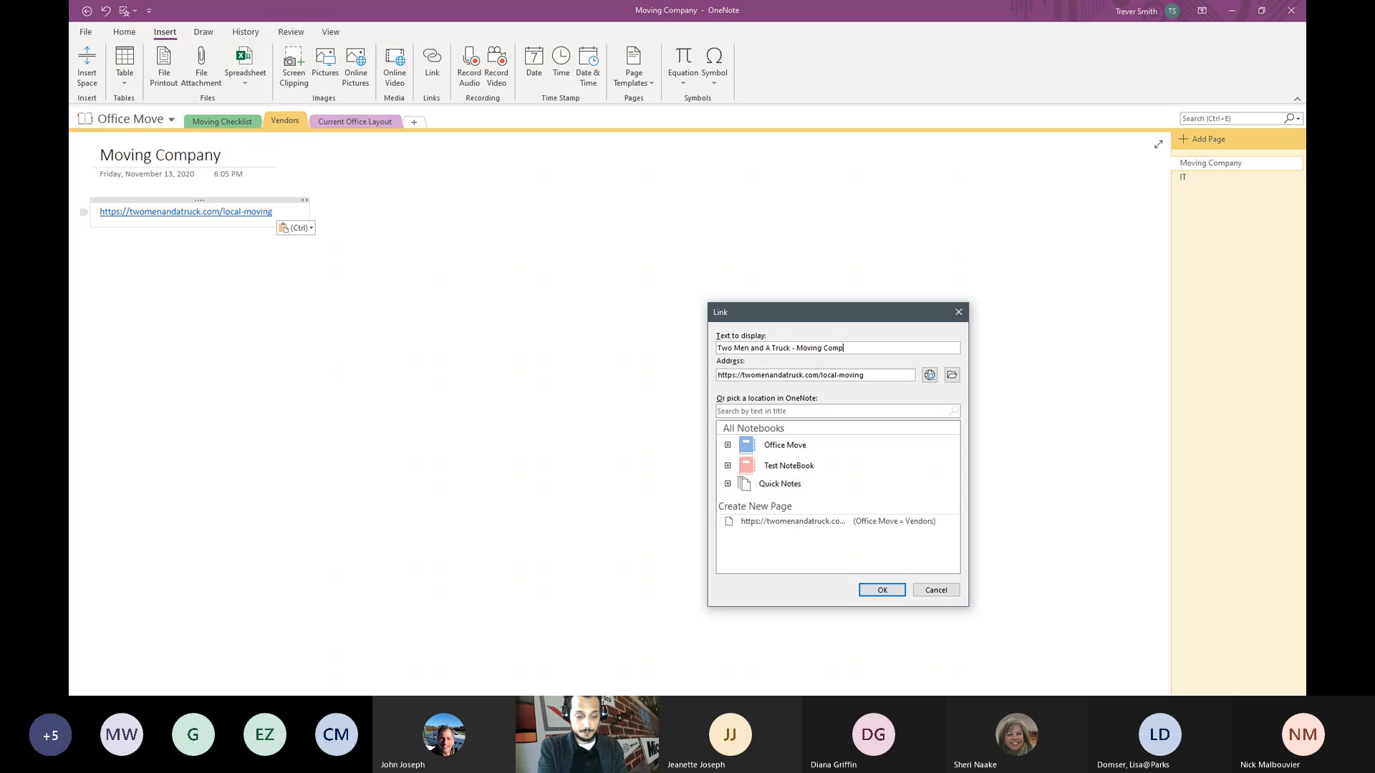
left_click(879, 595)
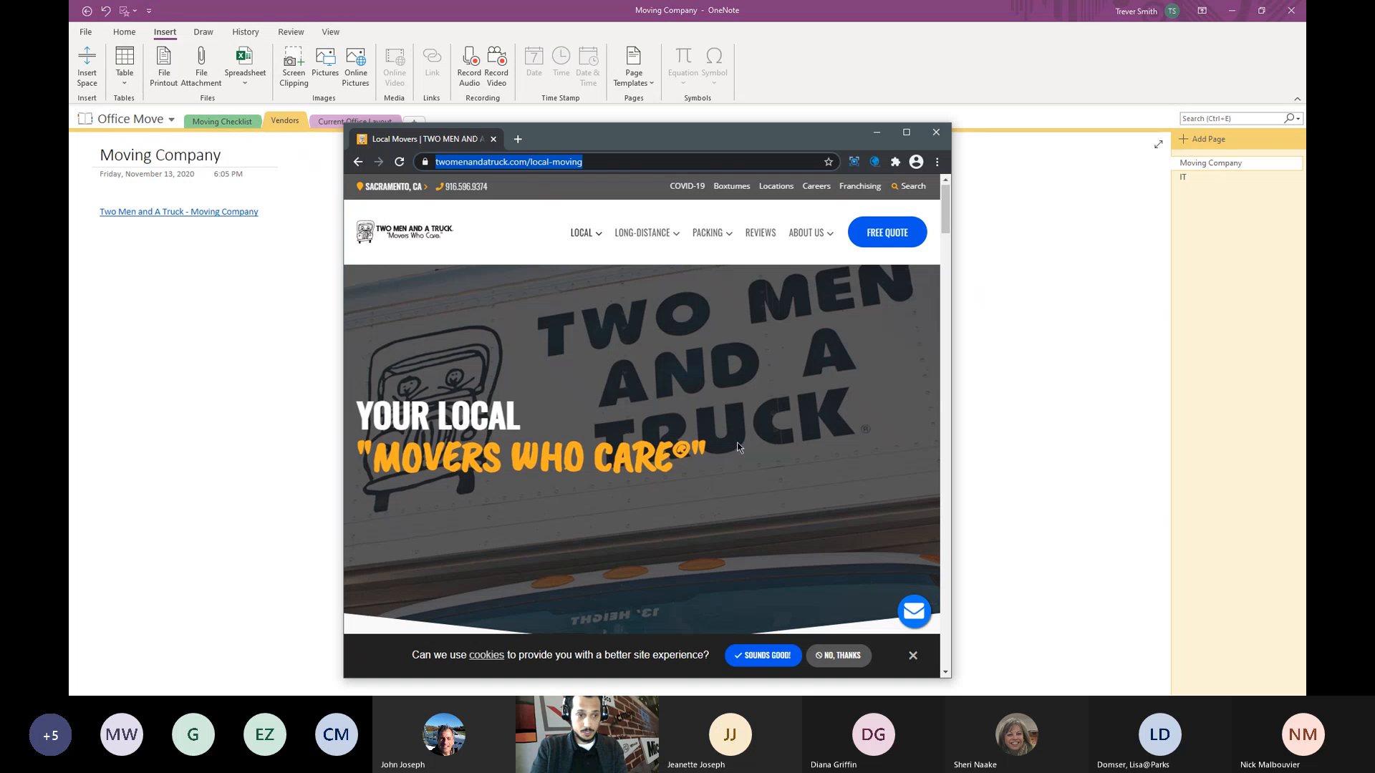
- Open the moving company's contact page from the site footer
scroll(726, 481, "down", 10)
scroll(697, 470, "down", 20)
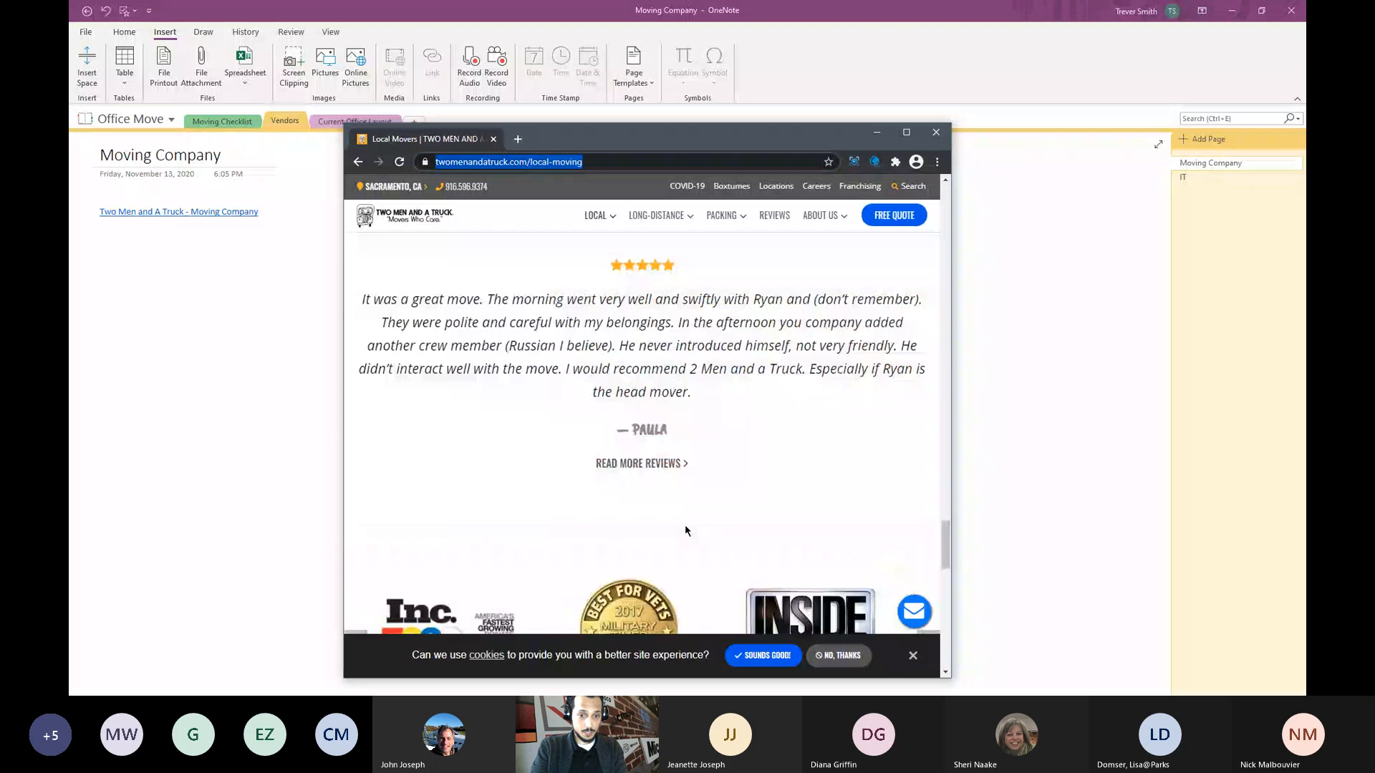
left_click(438, 396)
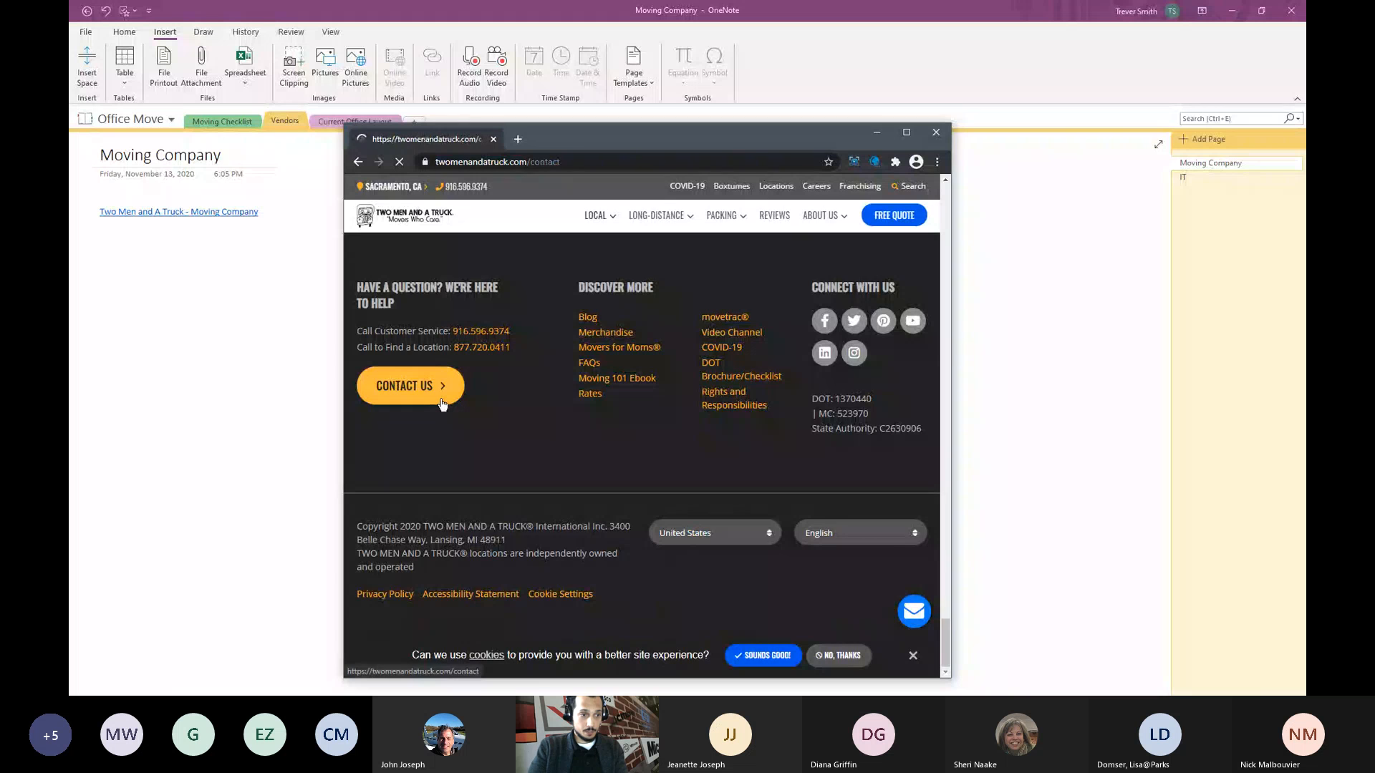
scroll(614, 476, "down", 2)
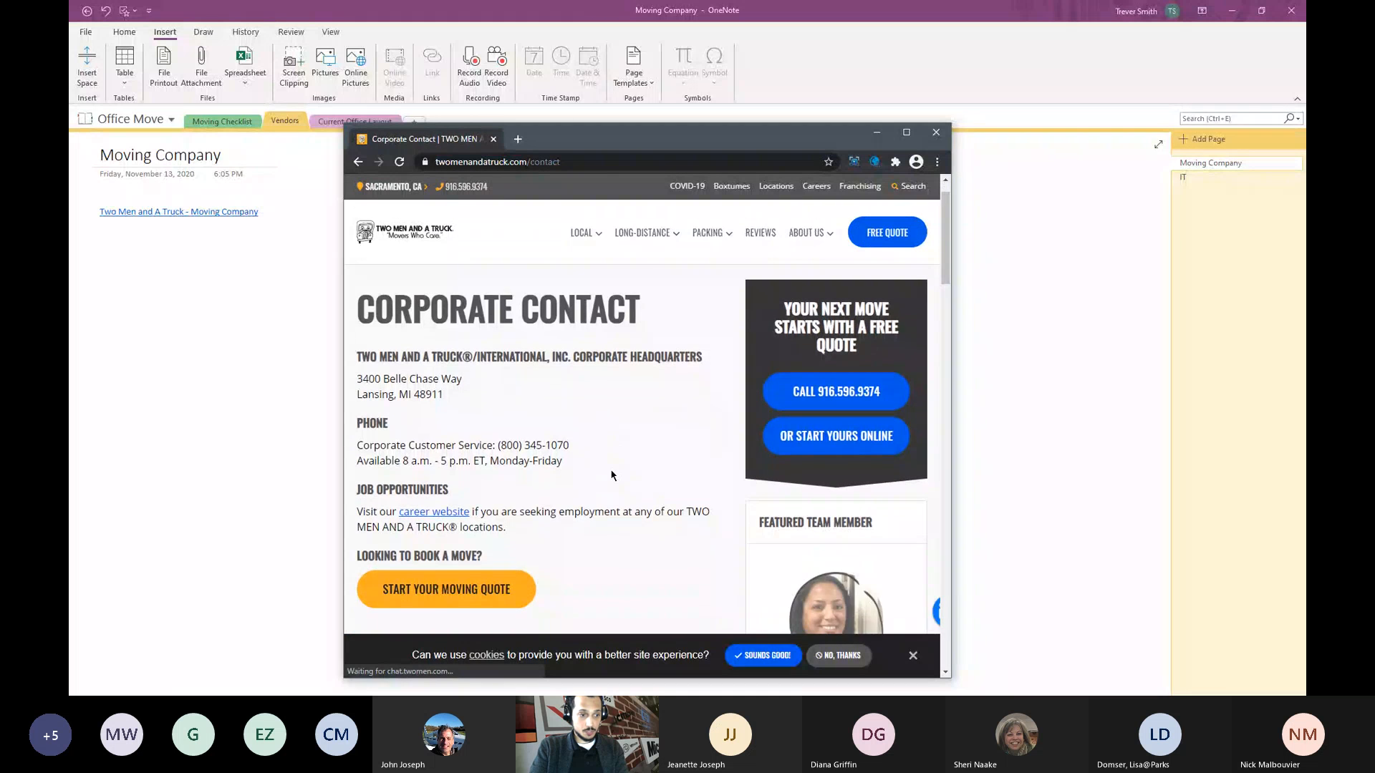
- Snip the headquarters address and phone, save it as Capture.PNG, and close Chrome
key("super+shift+s")
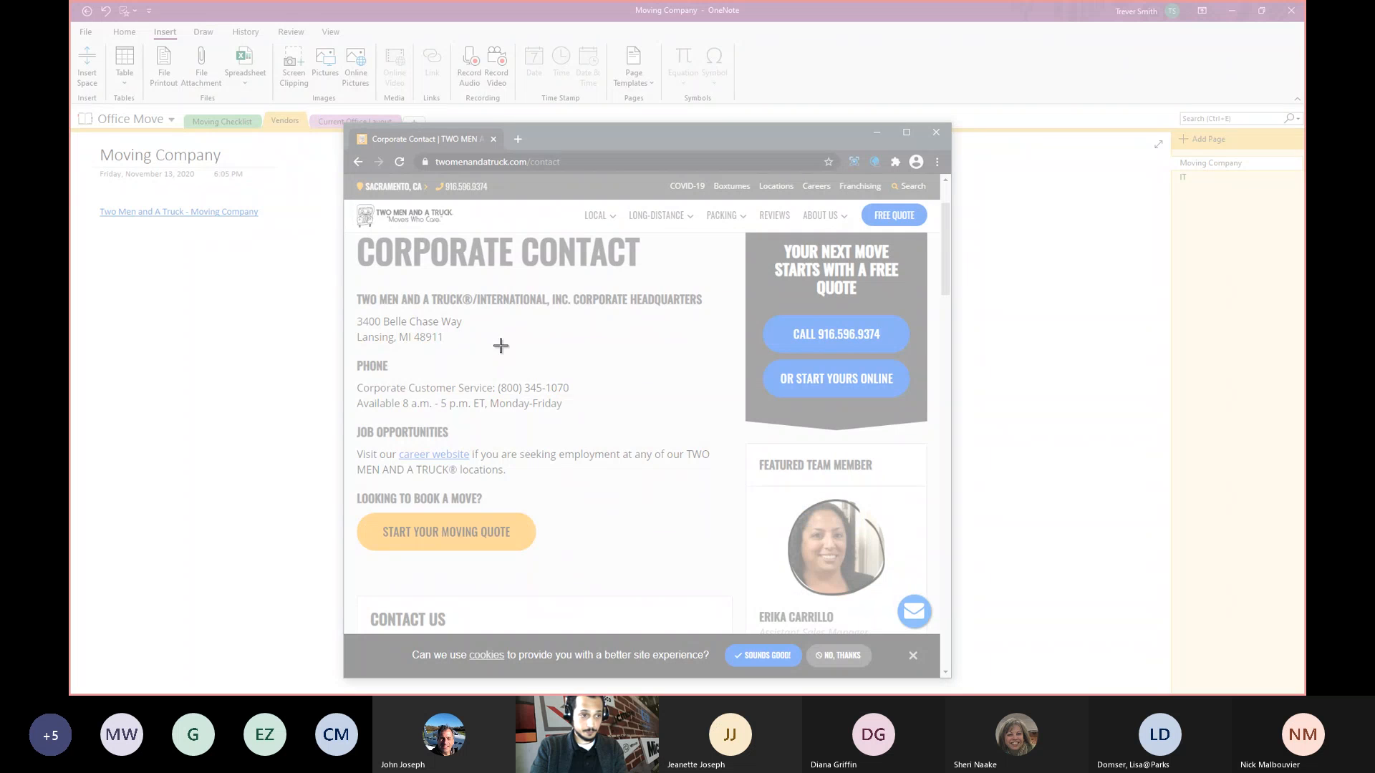
left_click_drag(355, 289, 716, 413)
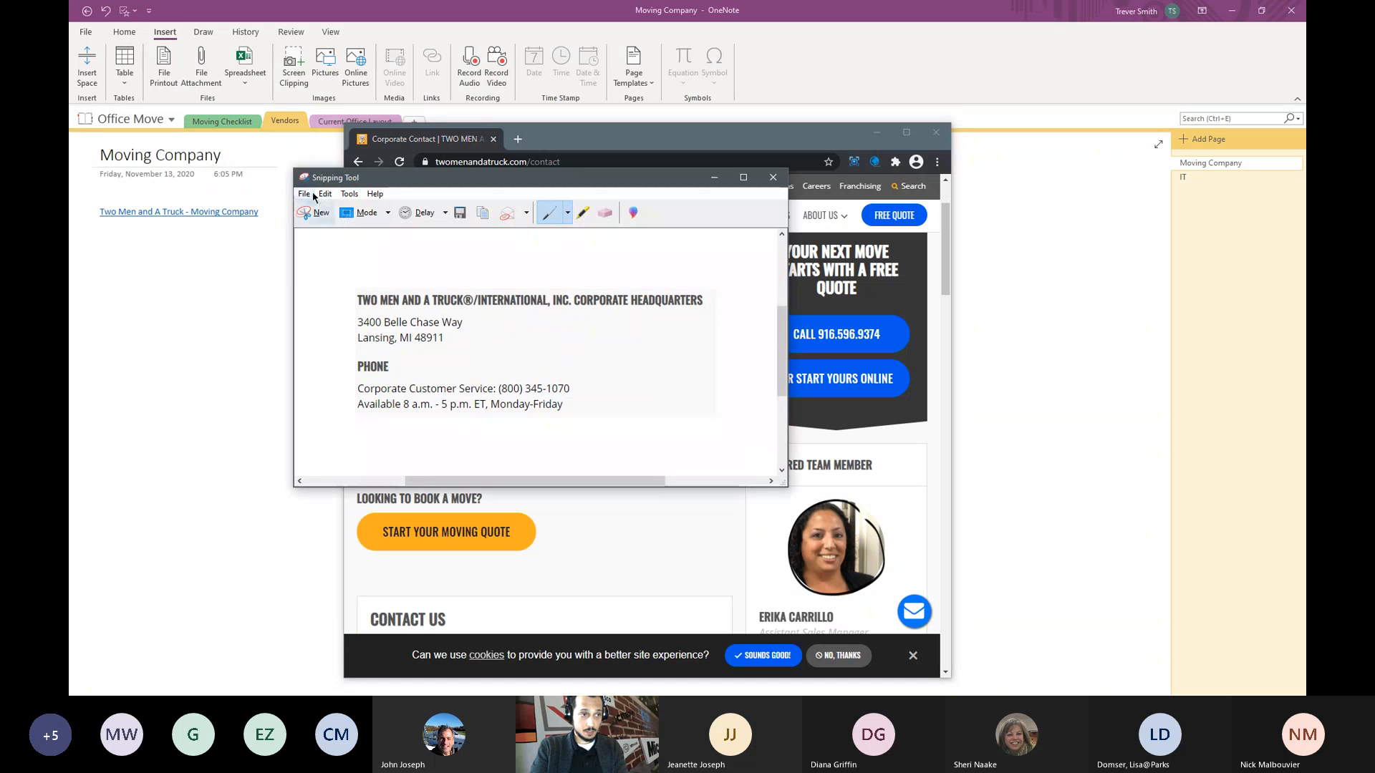
left_click(306, 194)
left_click(331, 227)
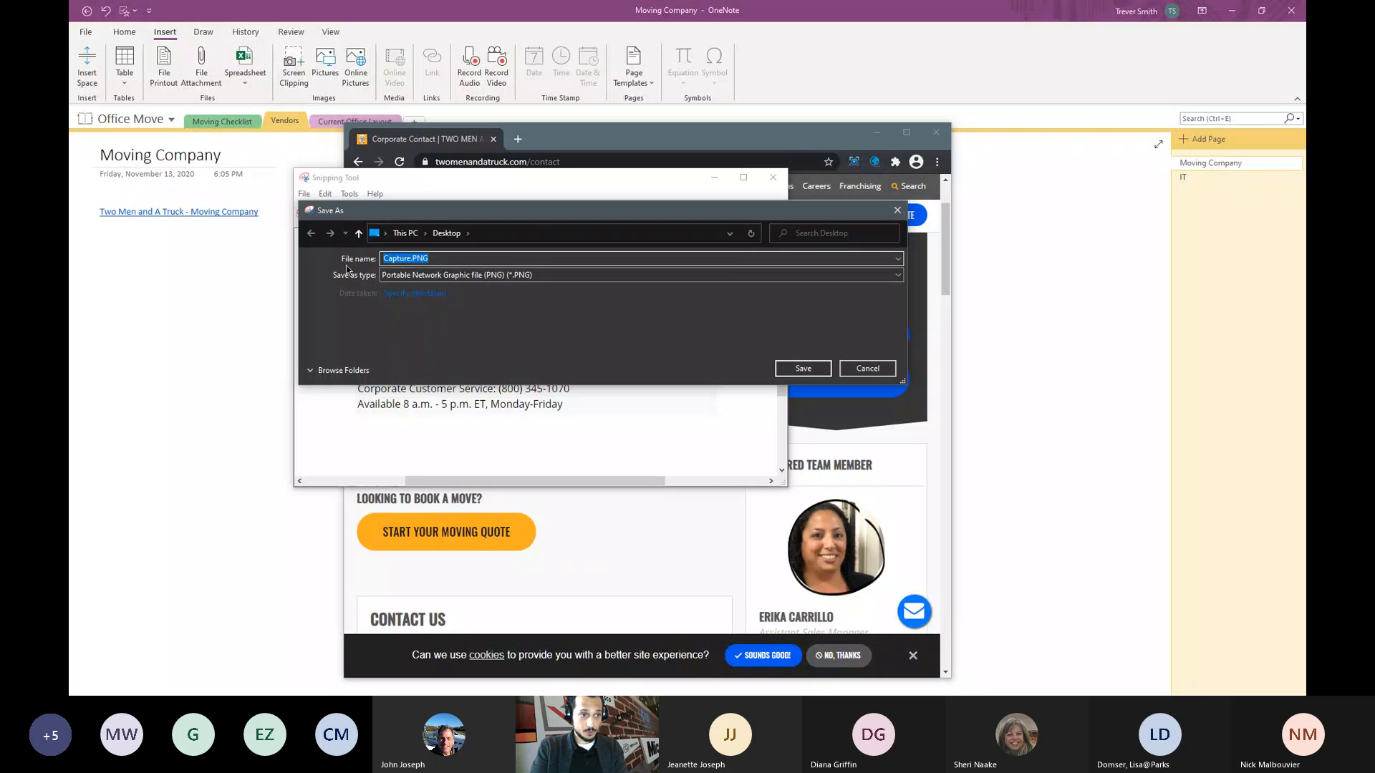
left_click(790, 368)
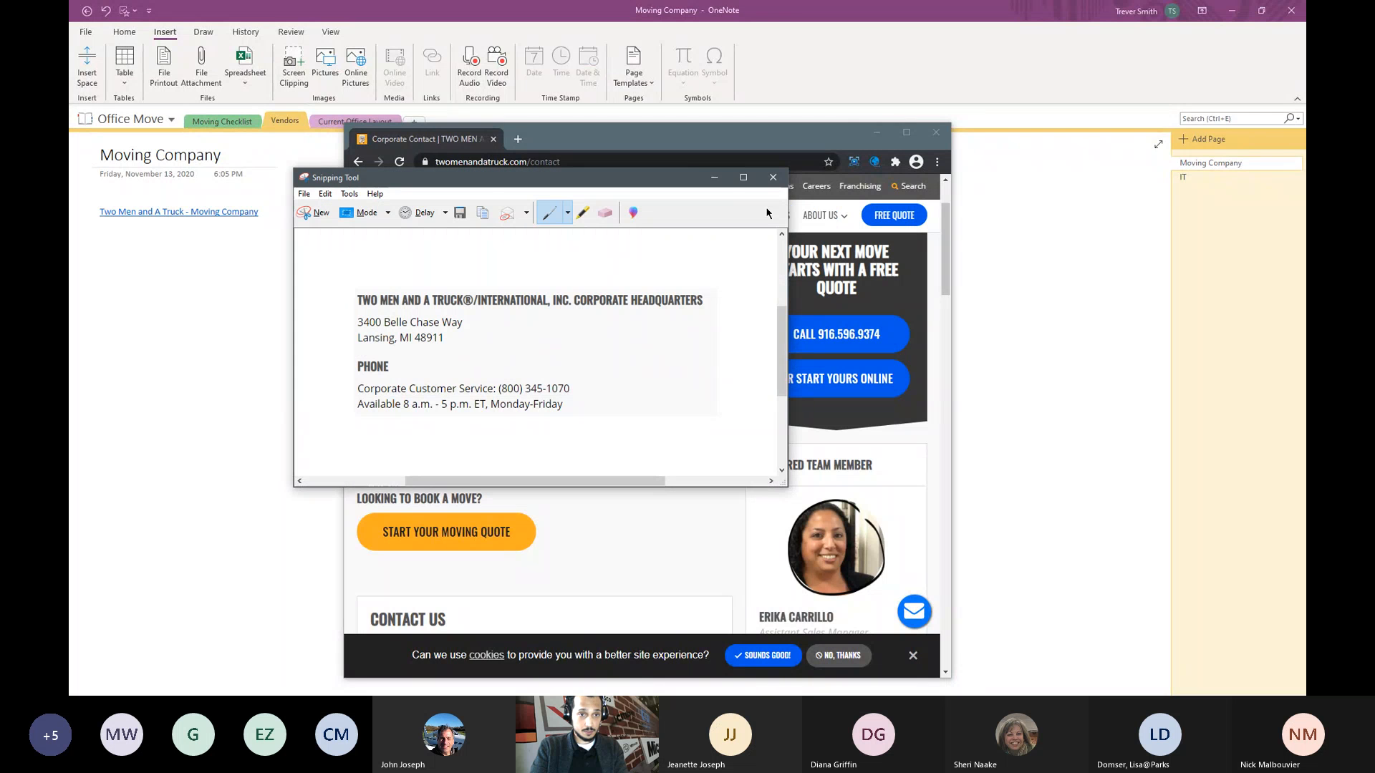
left_click(773, 177)
left_click(936, 132)
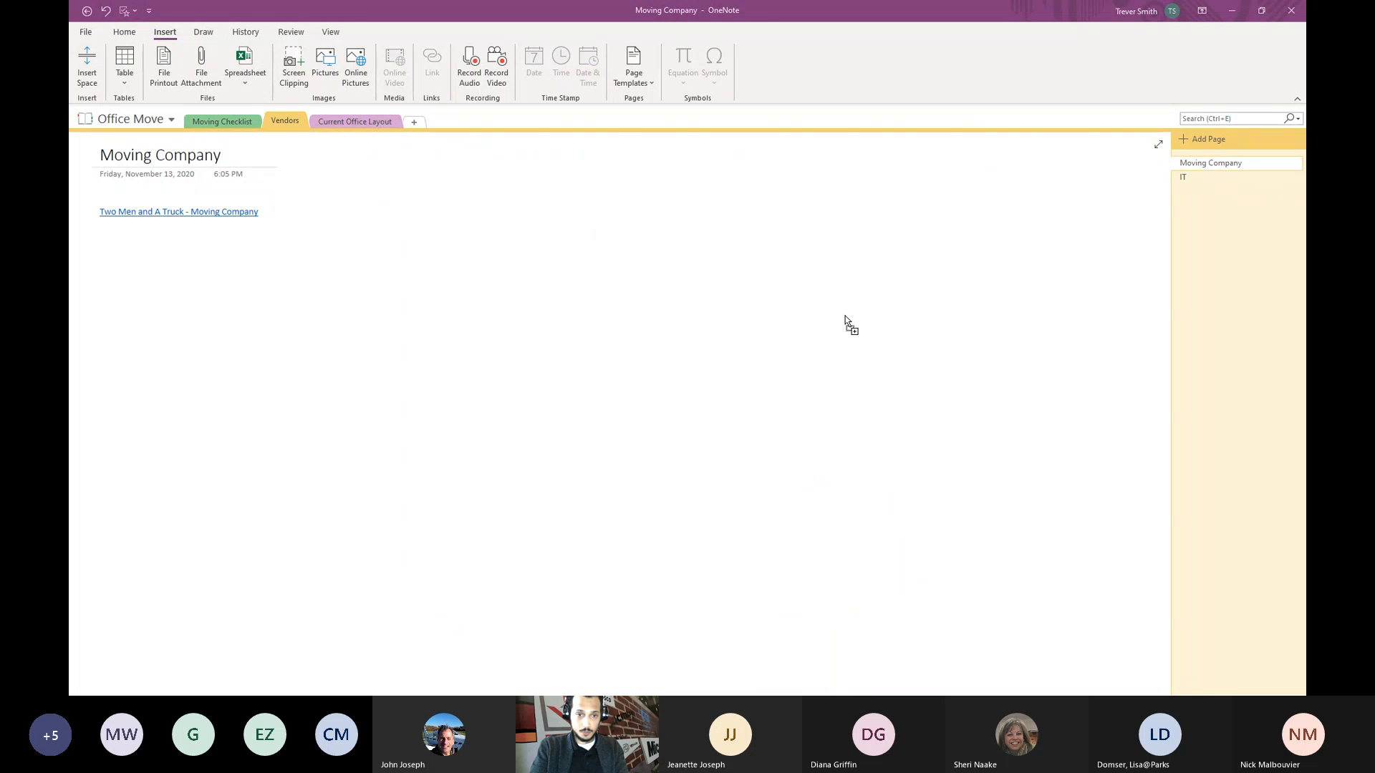
- Paste the headquarters snip and insert the Image.PNG Corporate Contact picture
key("ctrl+v")
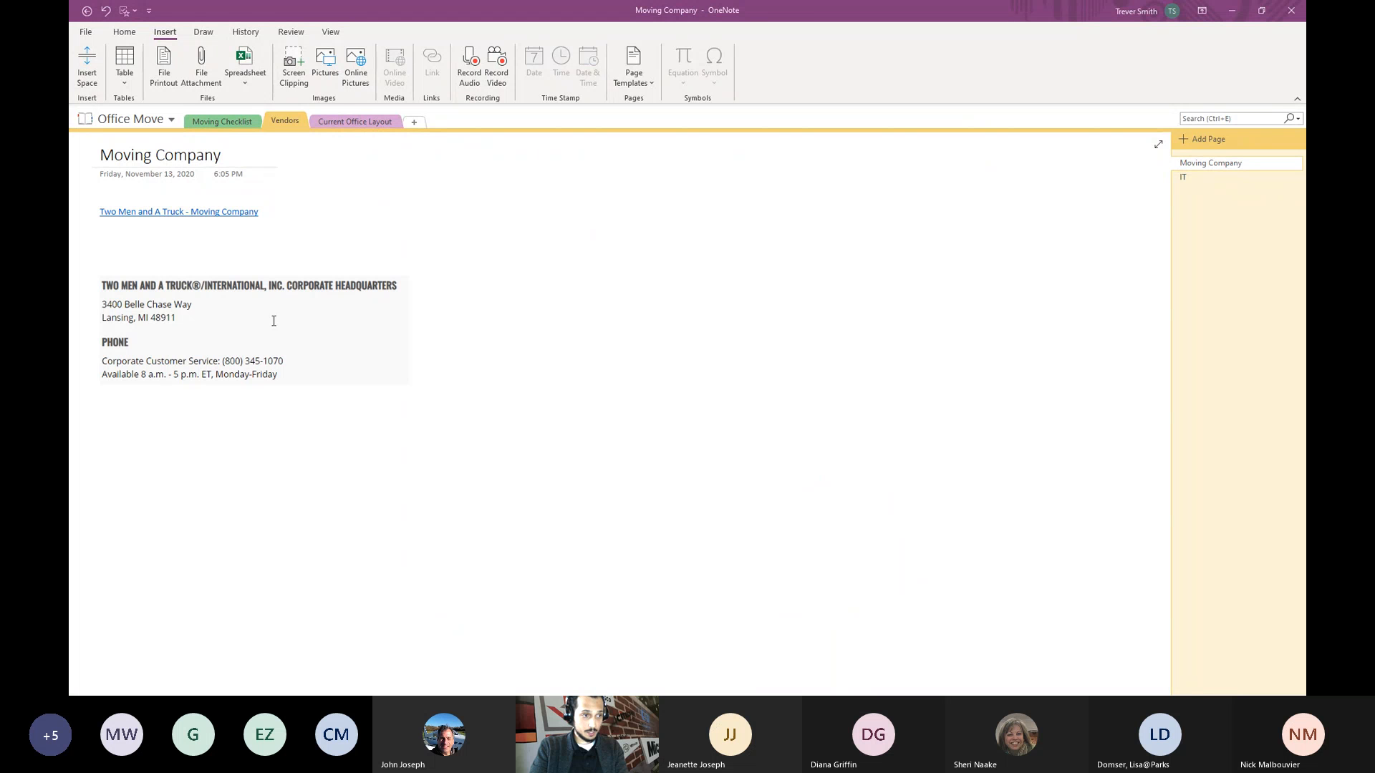
left_click(161, 36)
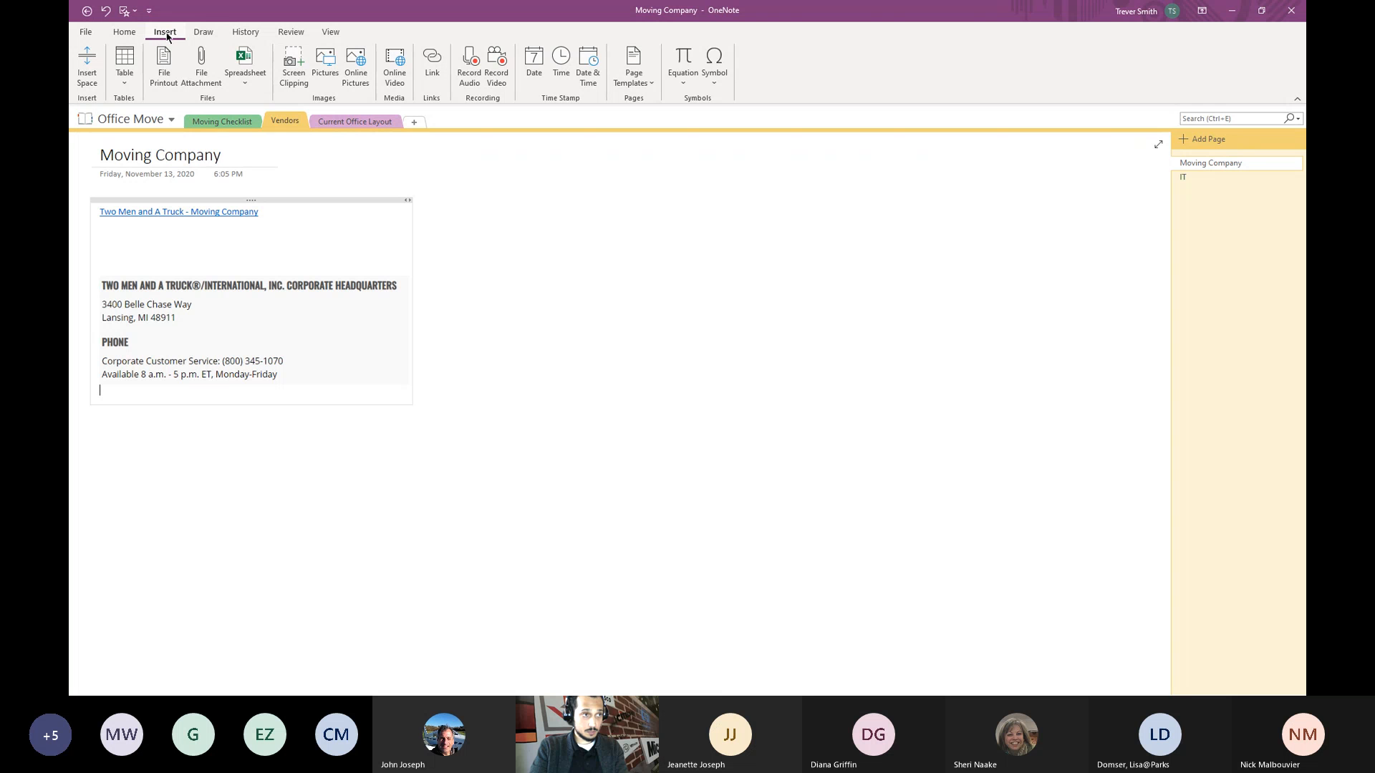
left_click(325, 64)
left_click(432, 115)
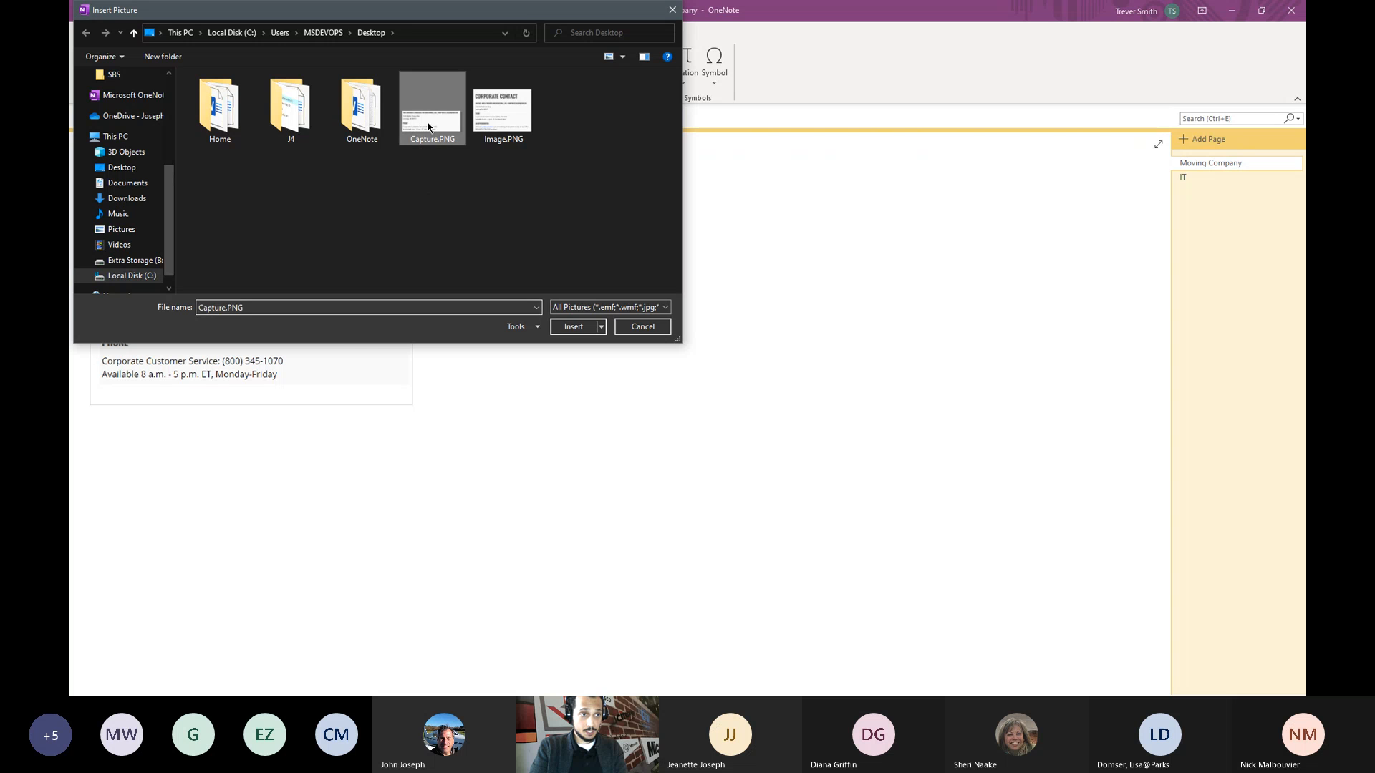
left_click(504, 114)
left_click(573, 327)
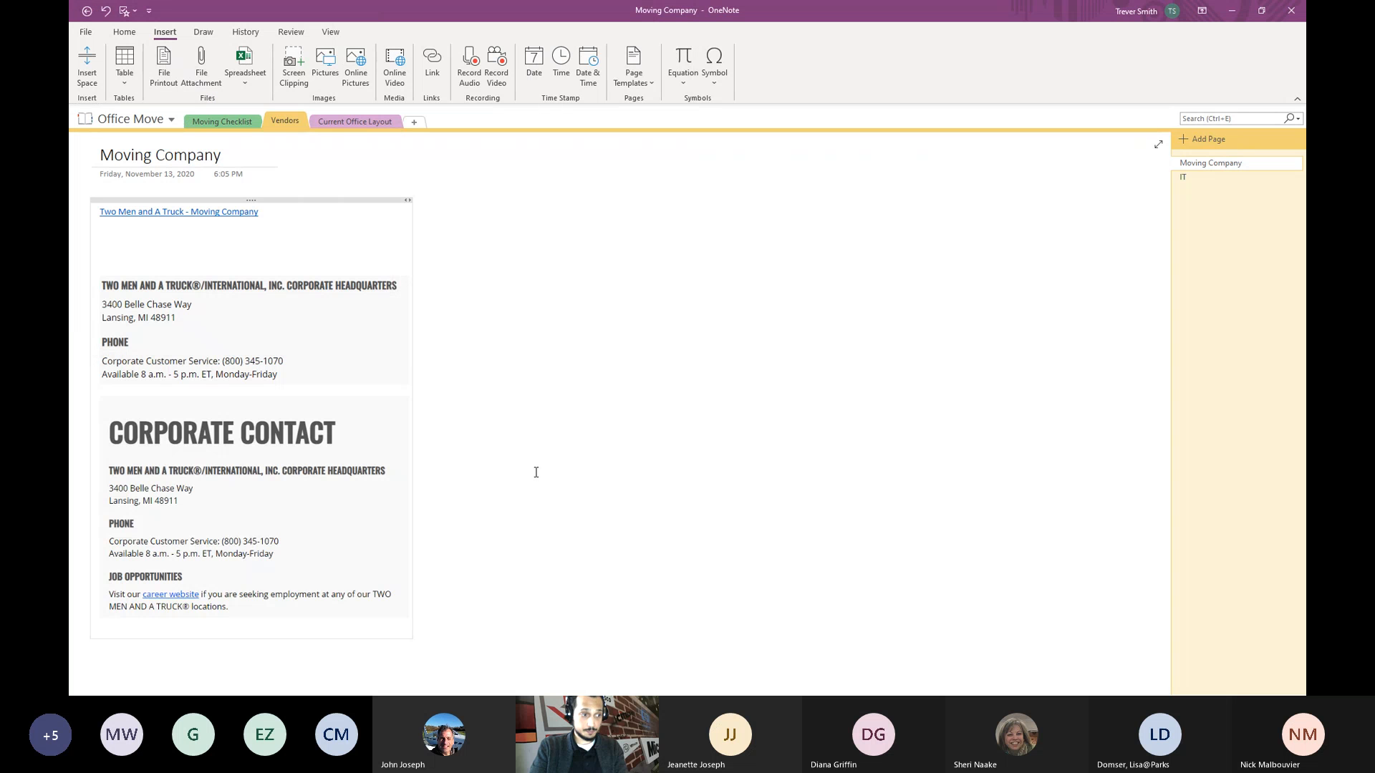
- Position the Corporate Contact picture beneath the headquarters screenshot
left_click(273, 299)
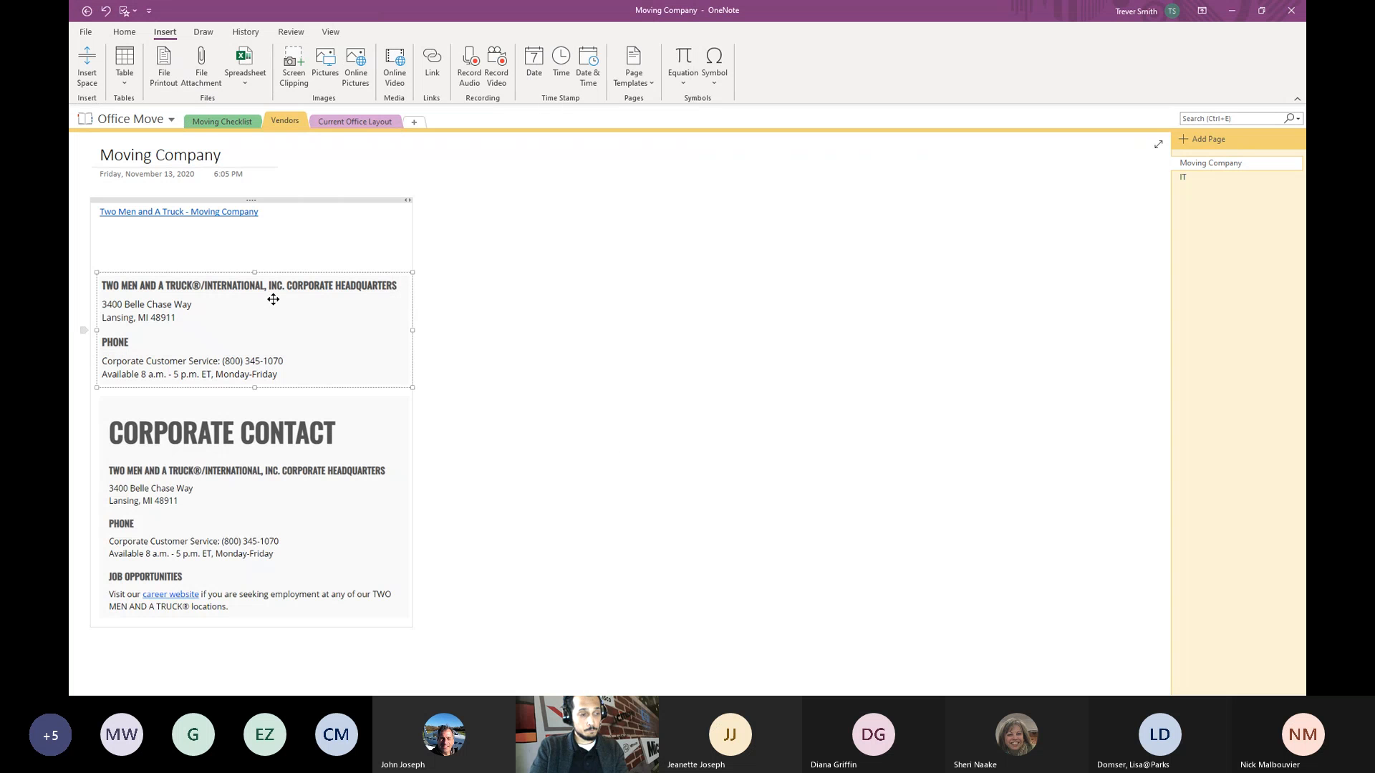
left_click(517, 280)
left_click(215, 318)
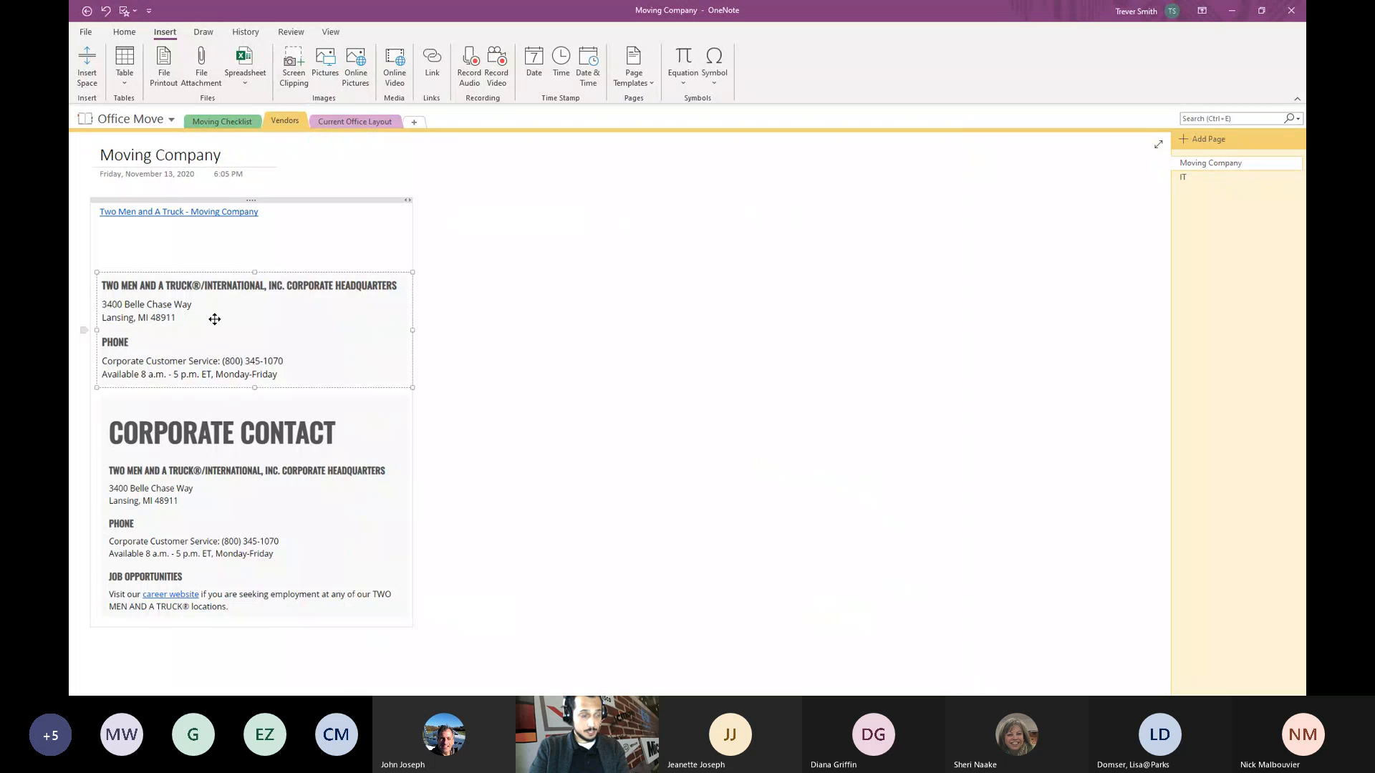
left_click(221, 511)
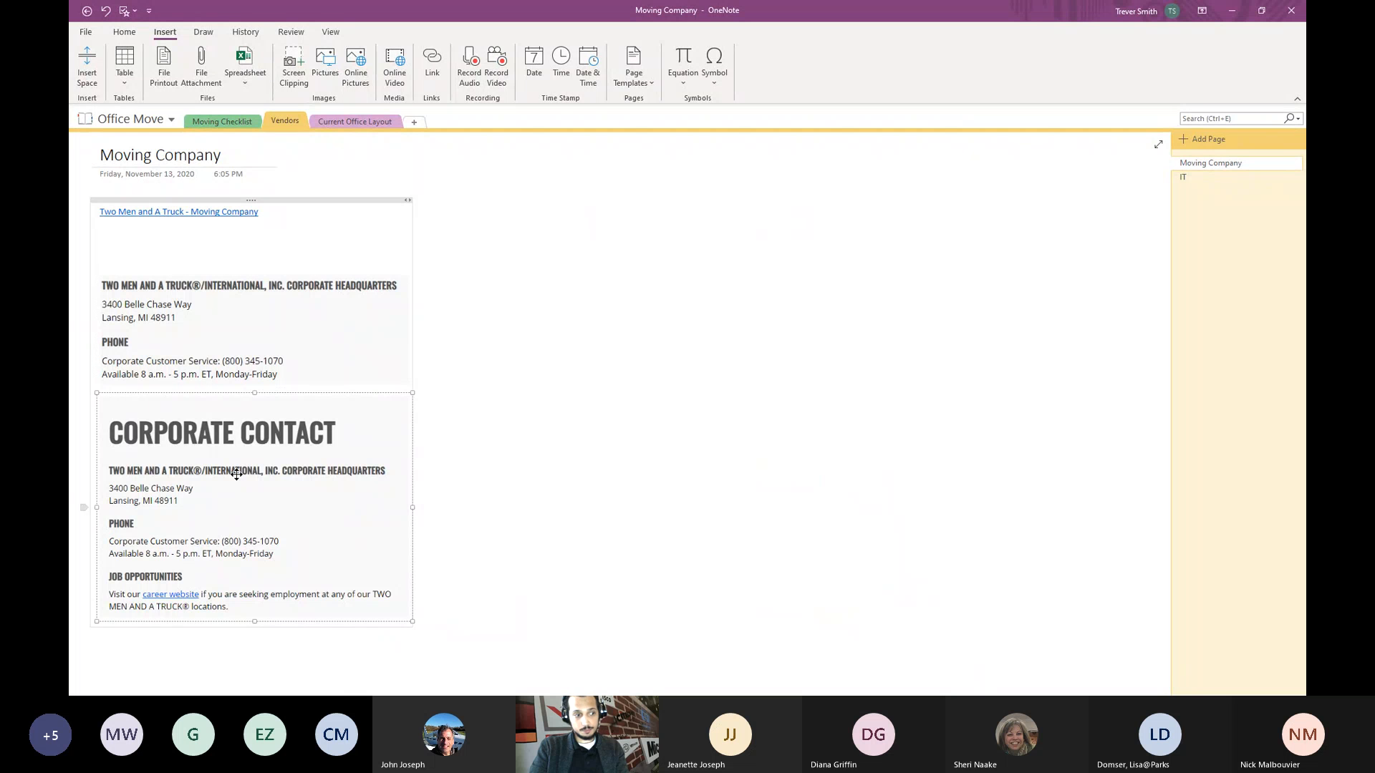
left_click_drag(237, 474, 258, 492)
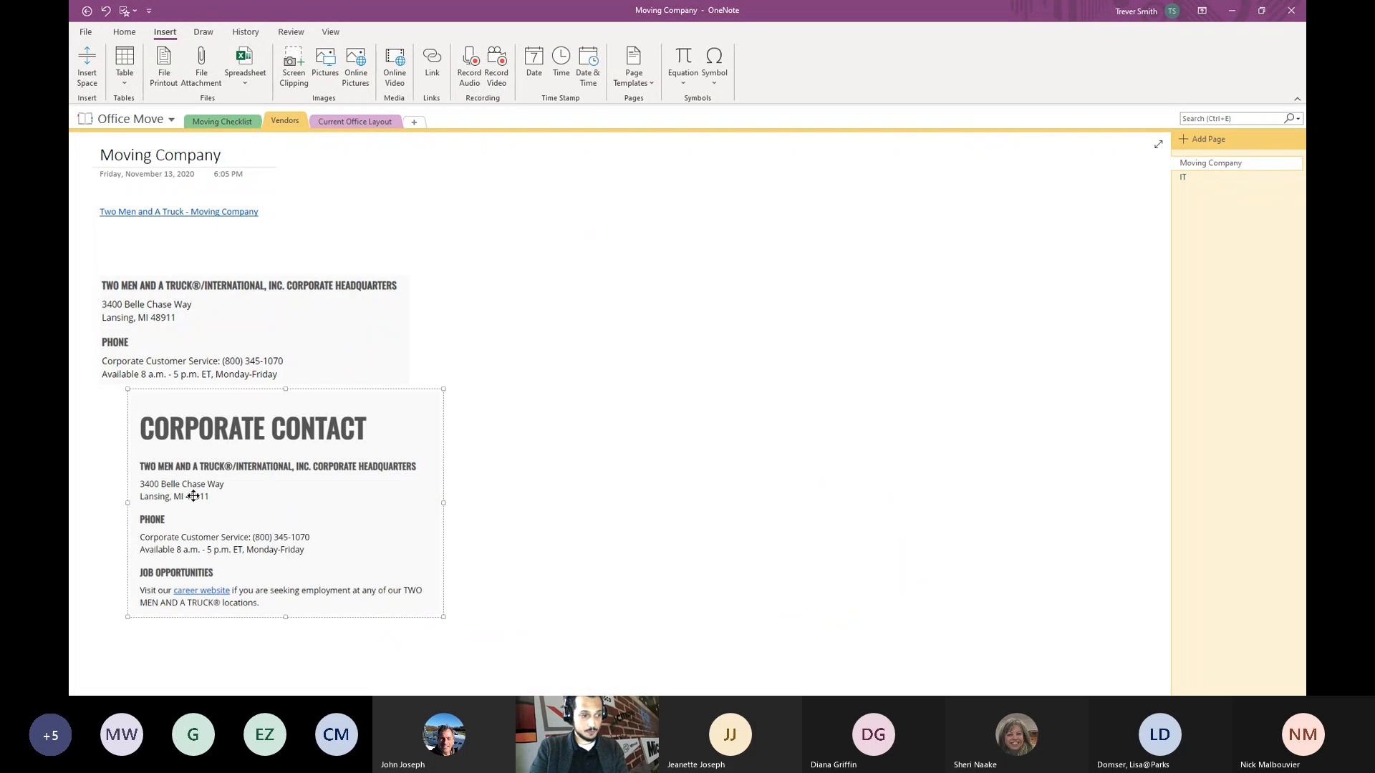
left_click(586, 415)
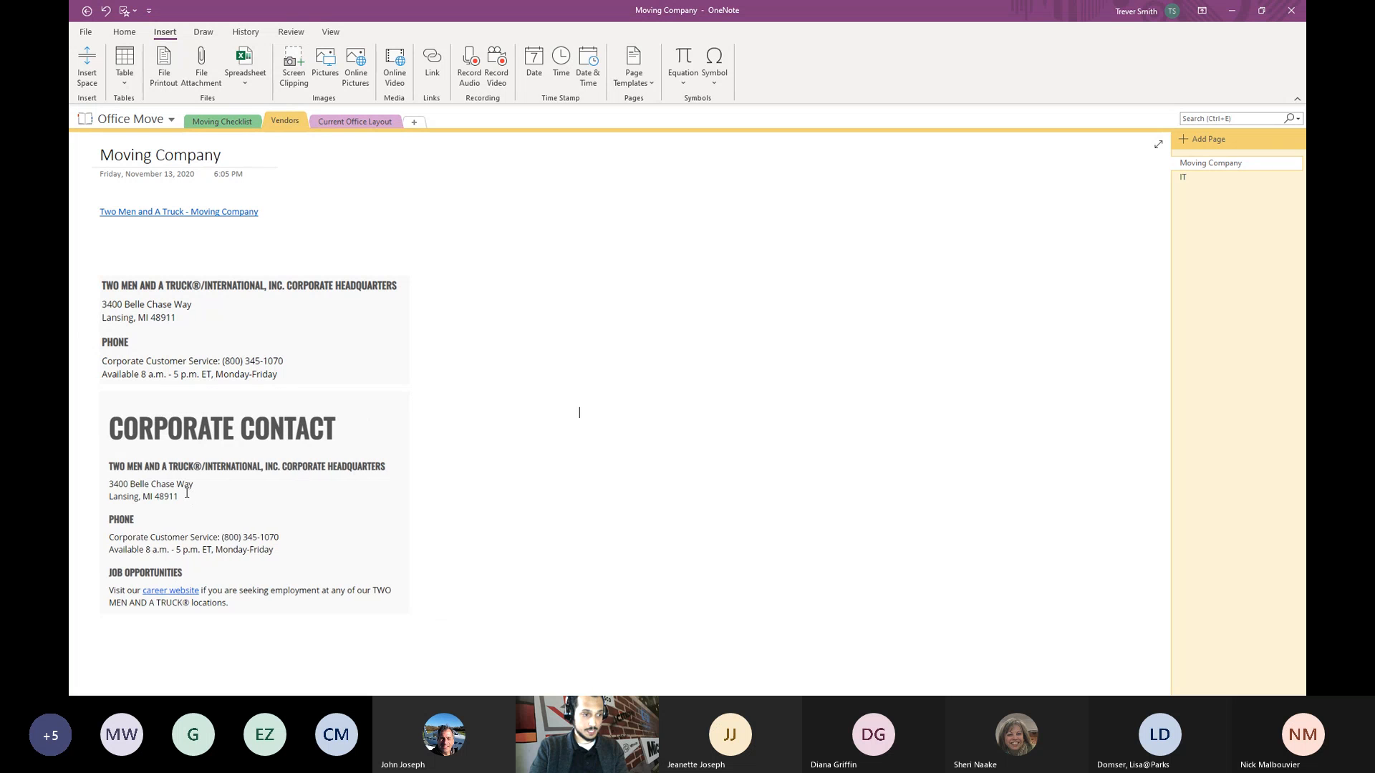
left_click(285, 329)
- Copy the screenshot's recognised text and paste it as plain text beside the pictures
right_click(298, 333)
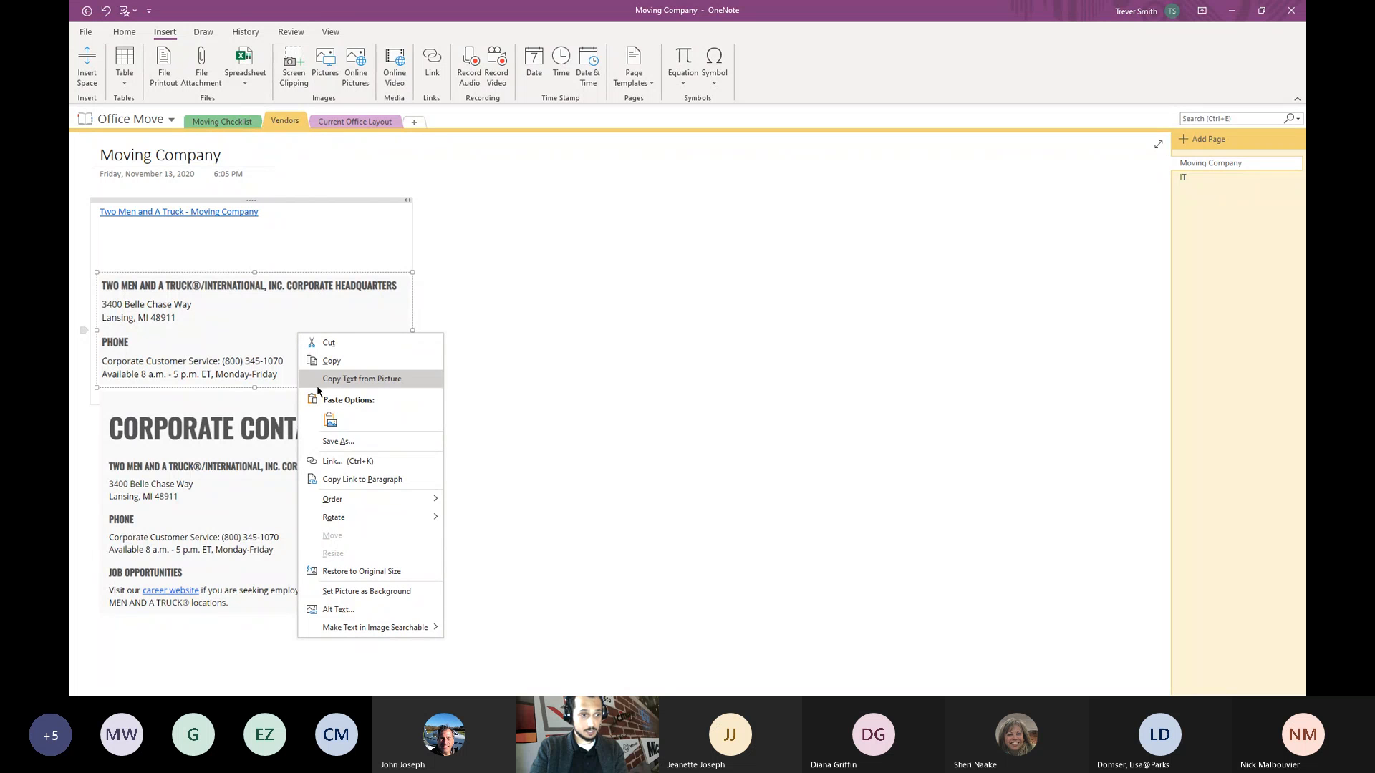
left_click(354, 380)
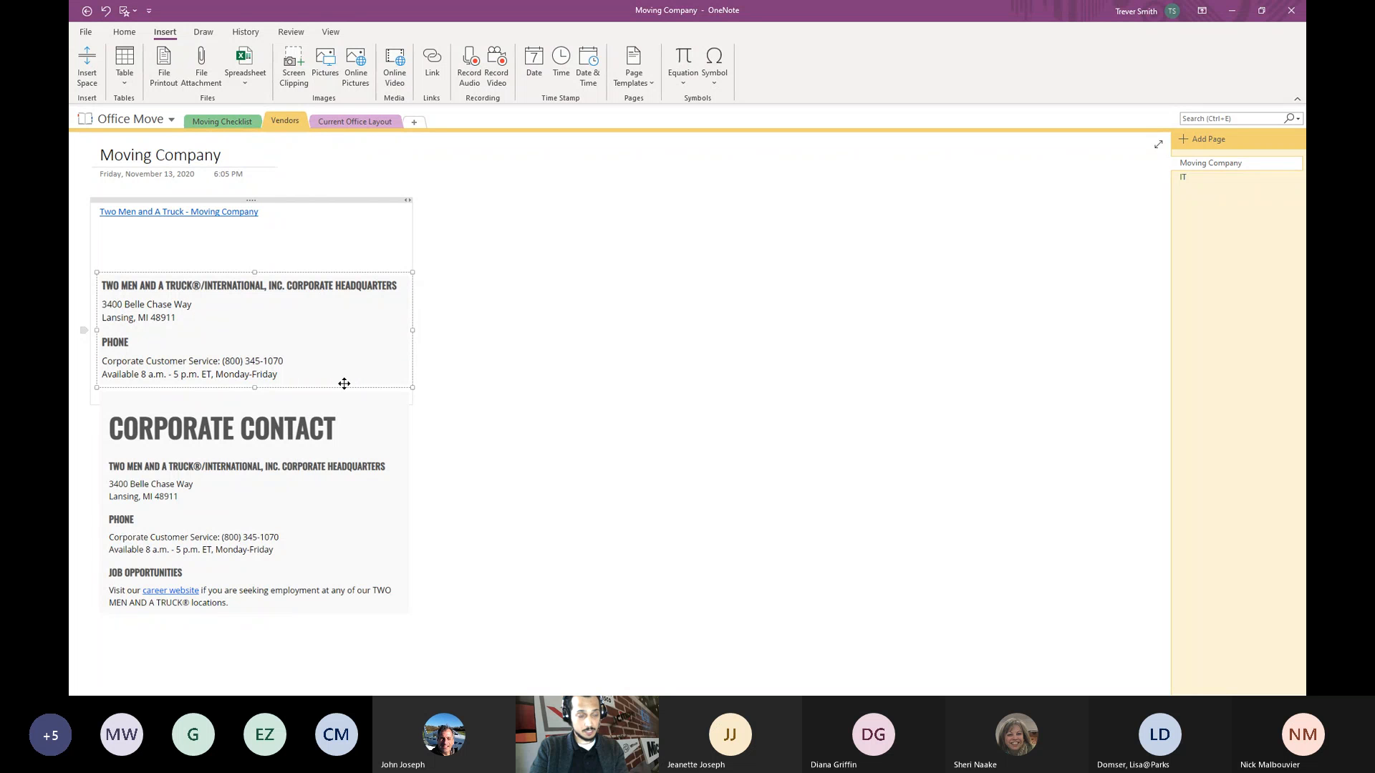
left_click(535, 239)
right_click(520, 221)
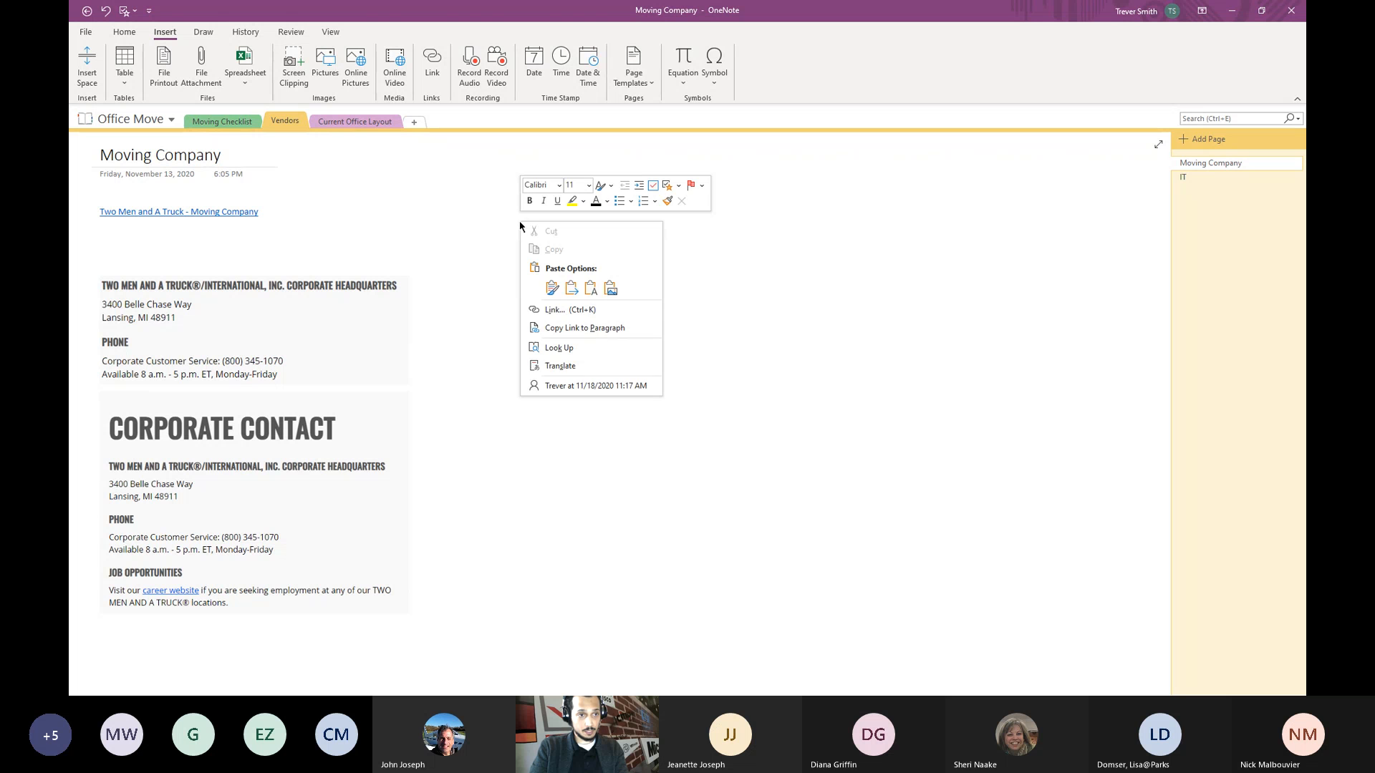
left_click(590, 289)
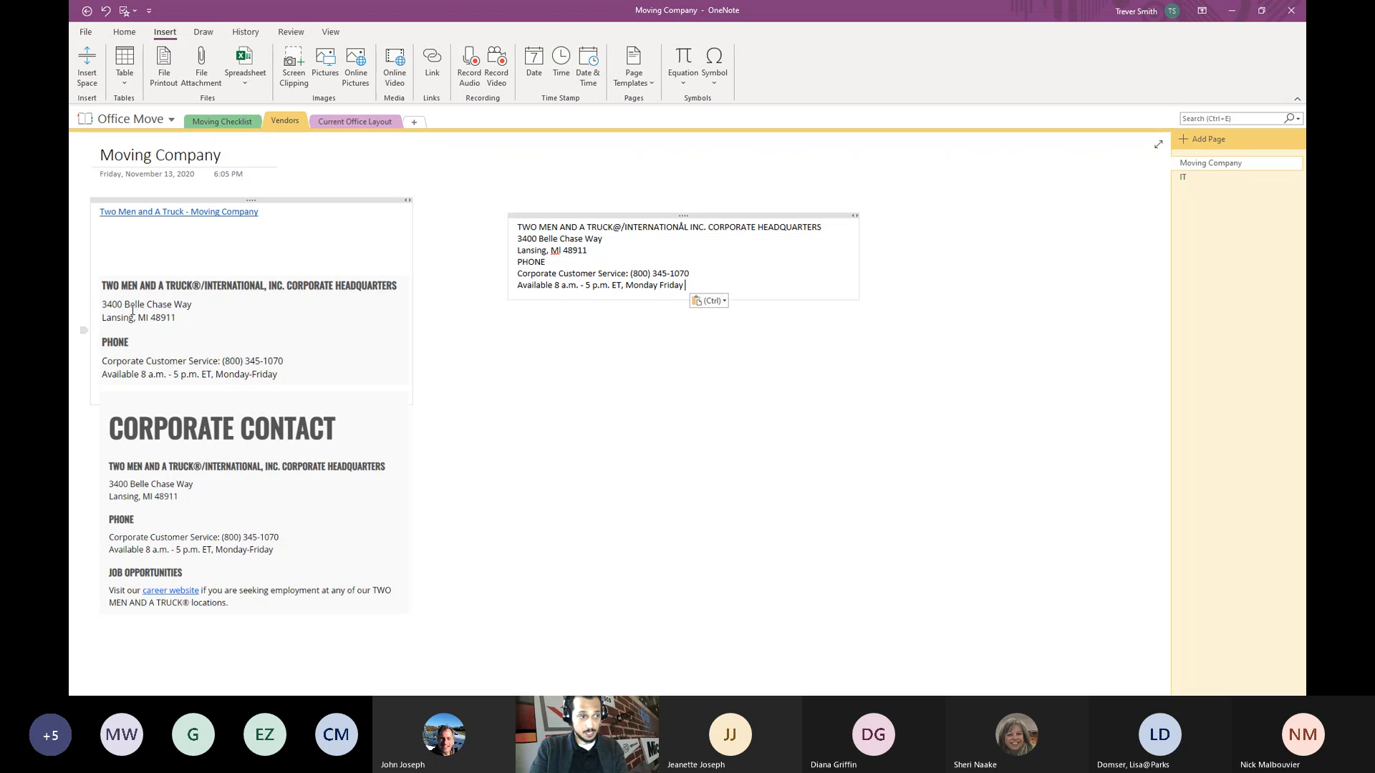
- Delete the PHONE heading from the pasted note
double_click(530, 261)
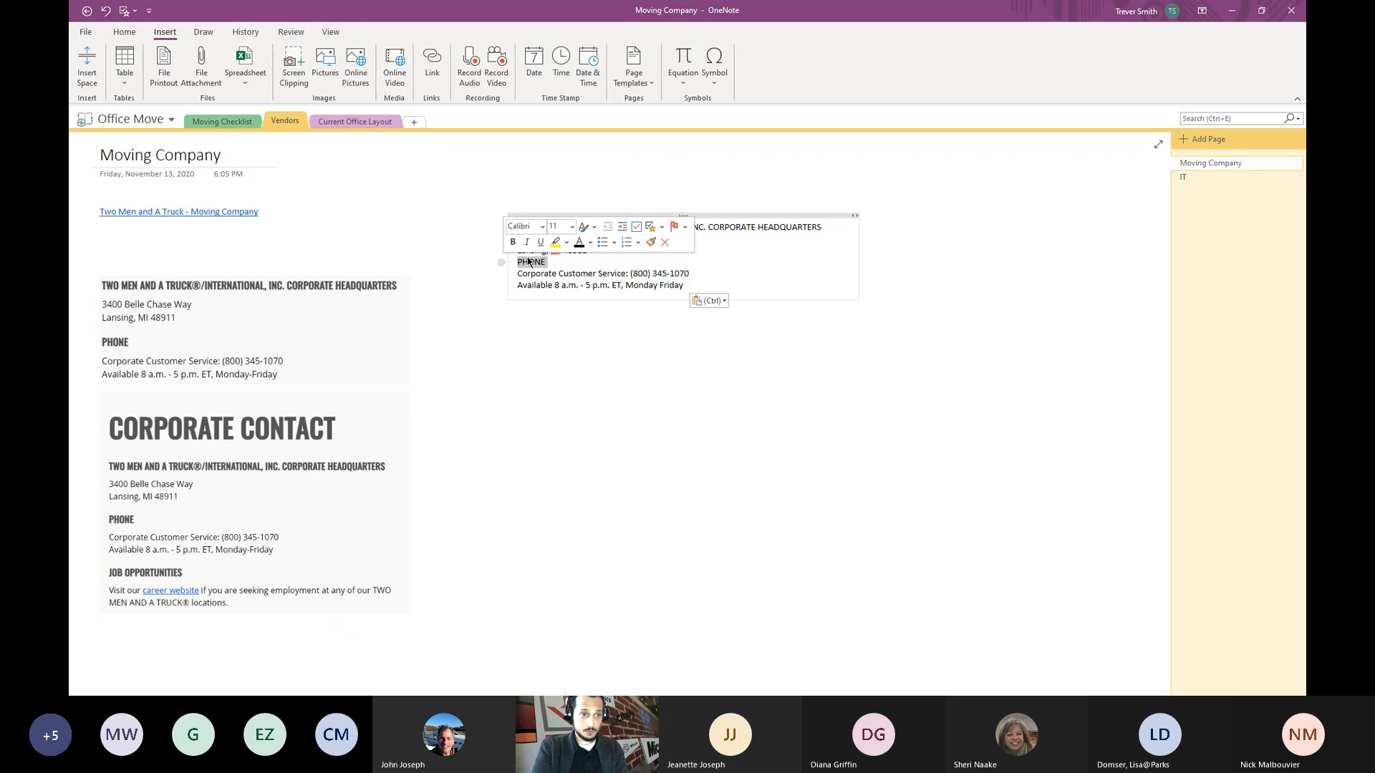
key("BackSpace")
key("BackSpace")
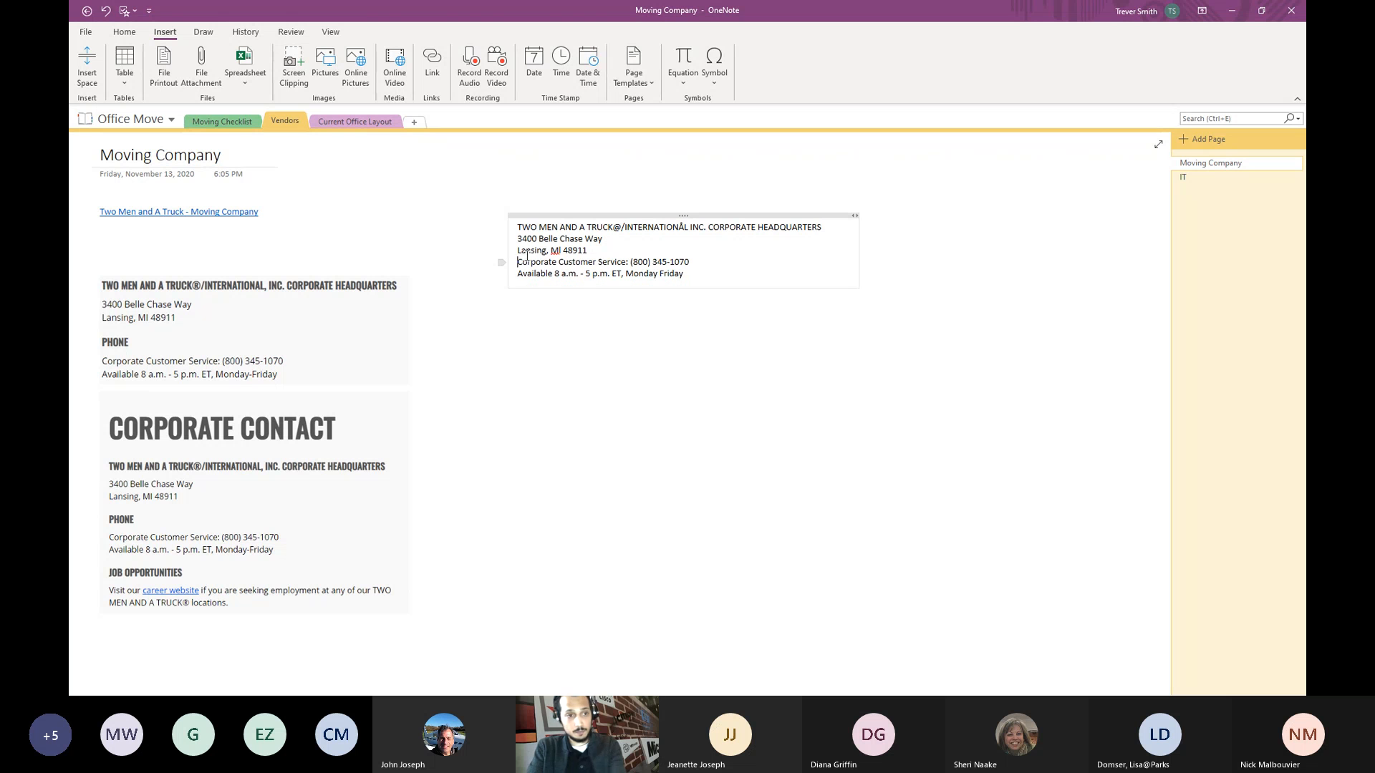
left_click(126, 31)
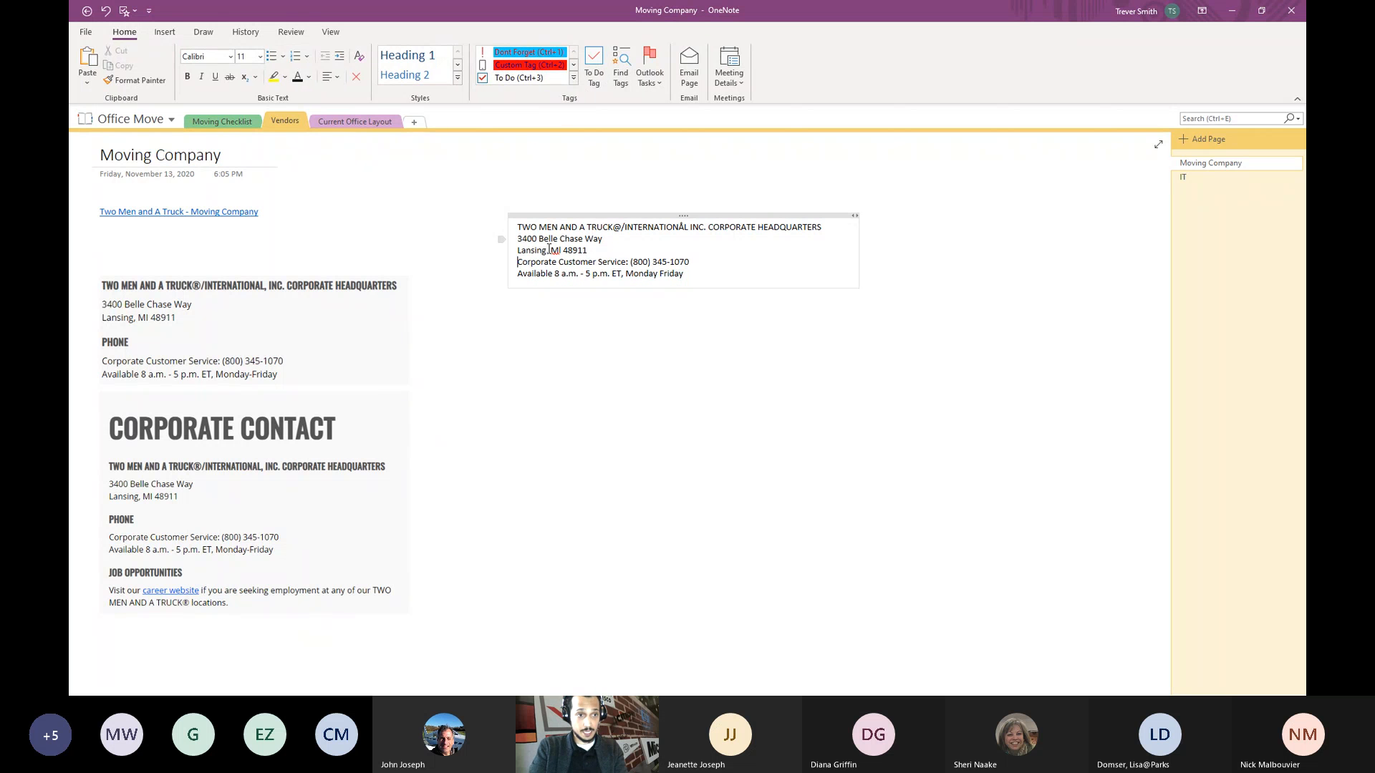
- Remove the availability hours line and tag the customer service and company name lines as Contact
left_click_drag(698, 271, 517, 274)
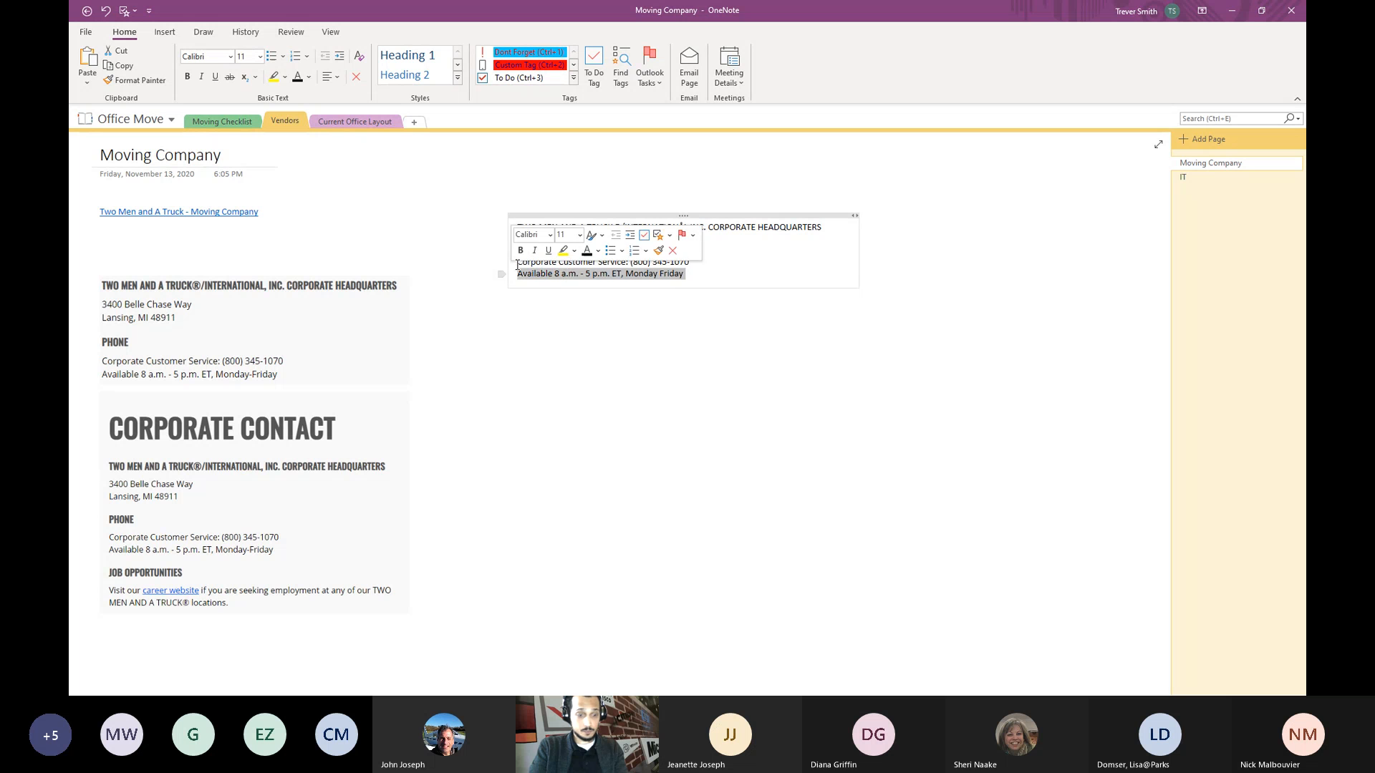
key("BackSpace")
left_click(515, 263)
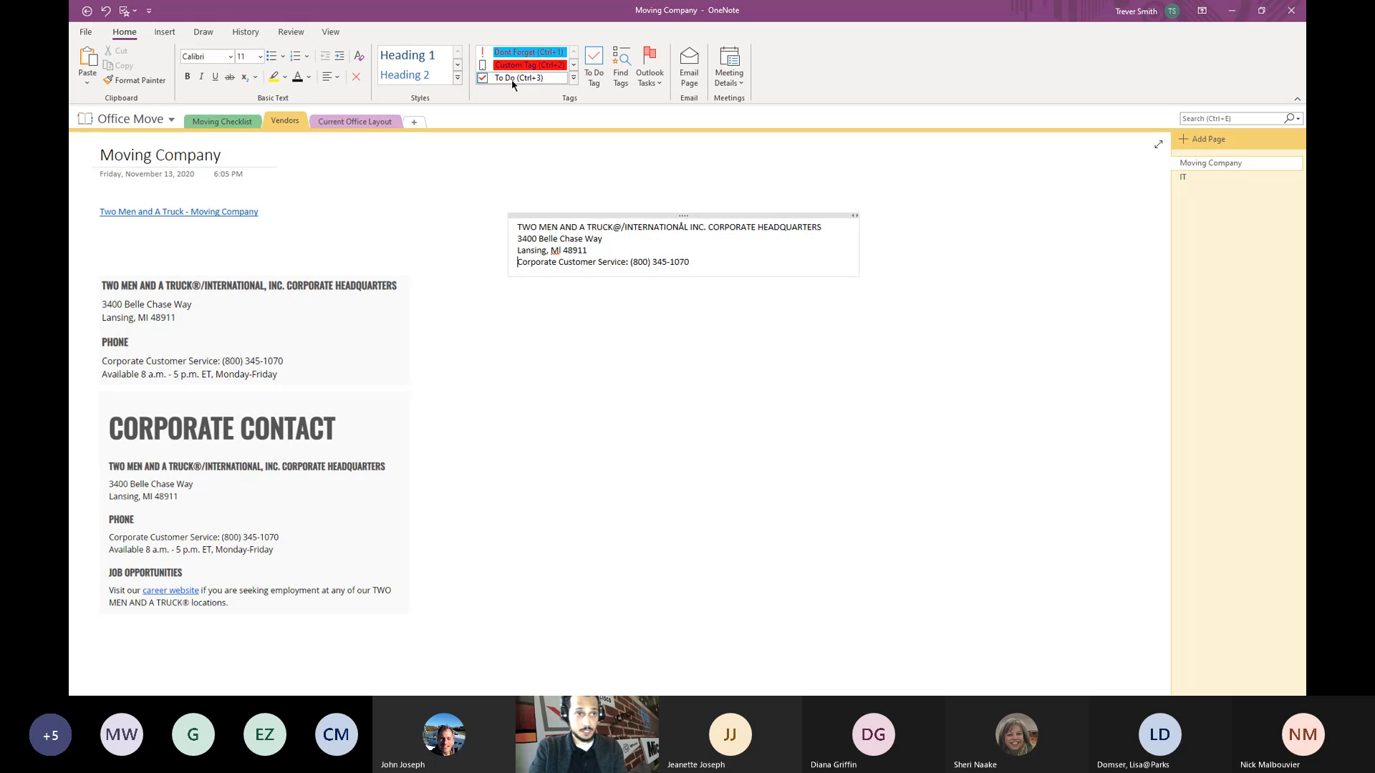
left_click(573, 65)
left_click(574, 67)
left_click(574, 67)
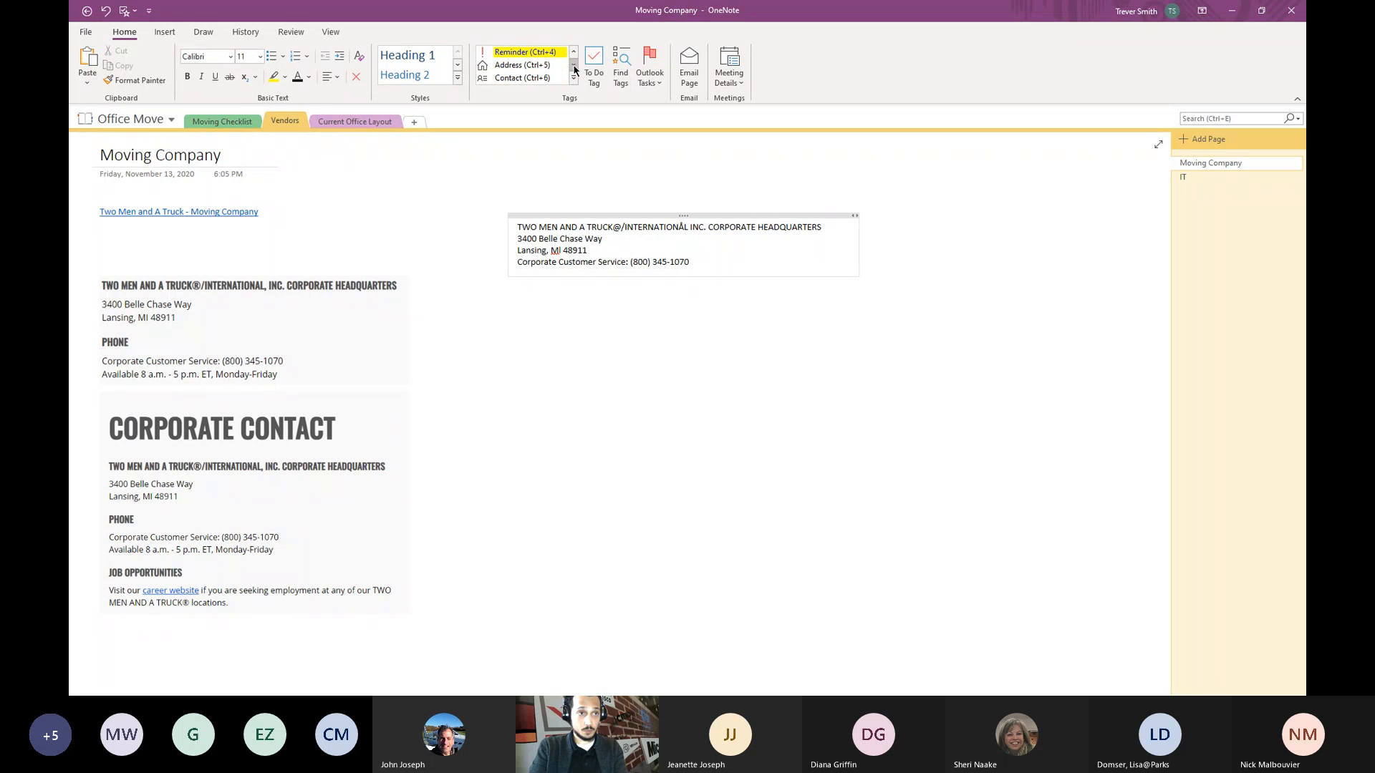
left_click(522, 77)
left_click(511, 79)
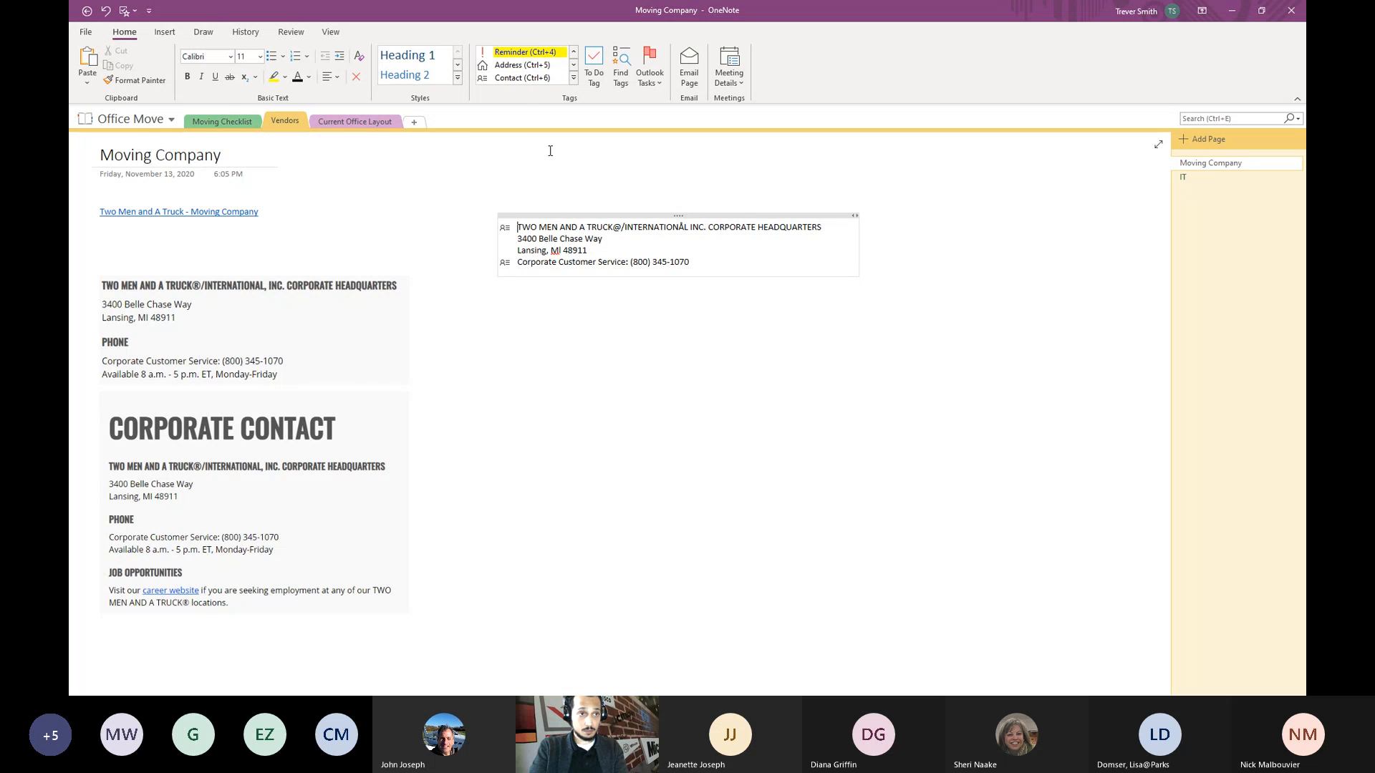
- Join the city line onto the street address and tag it as an Address
left_click(613, 238)
key("Delete")
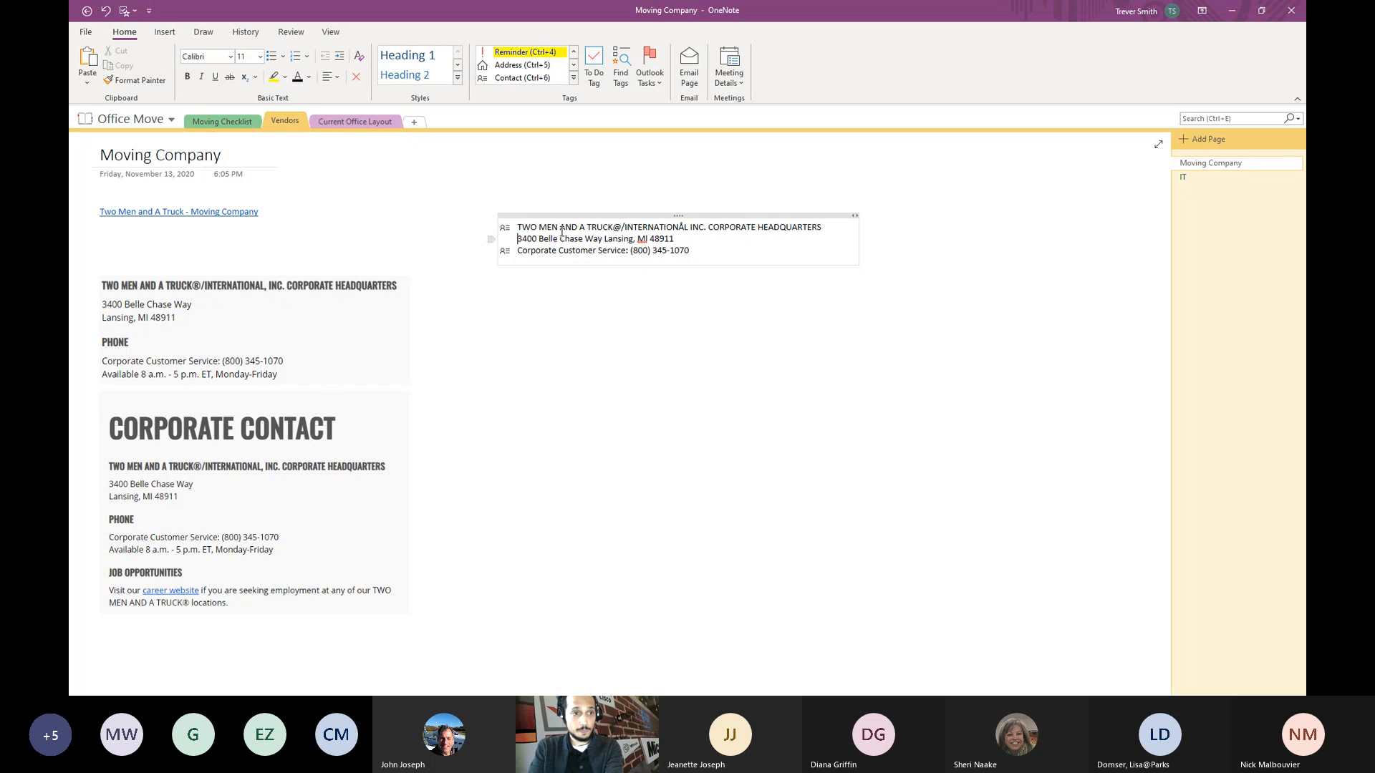
left_click(521, 65)
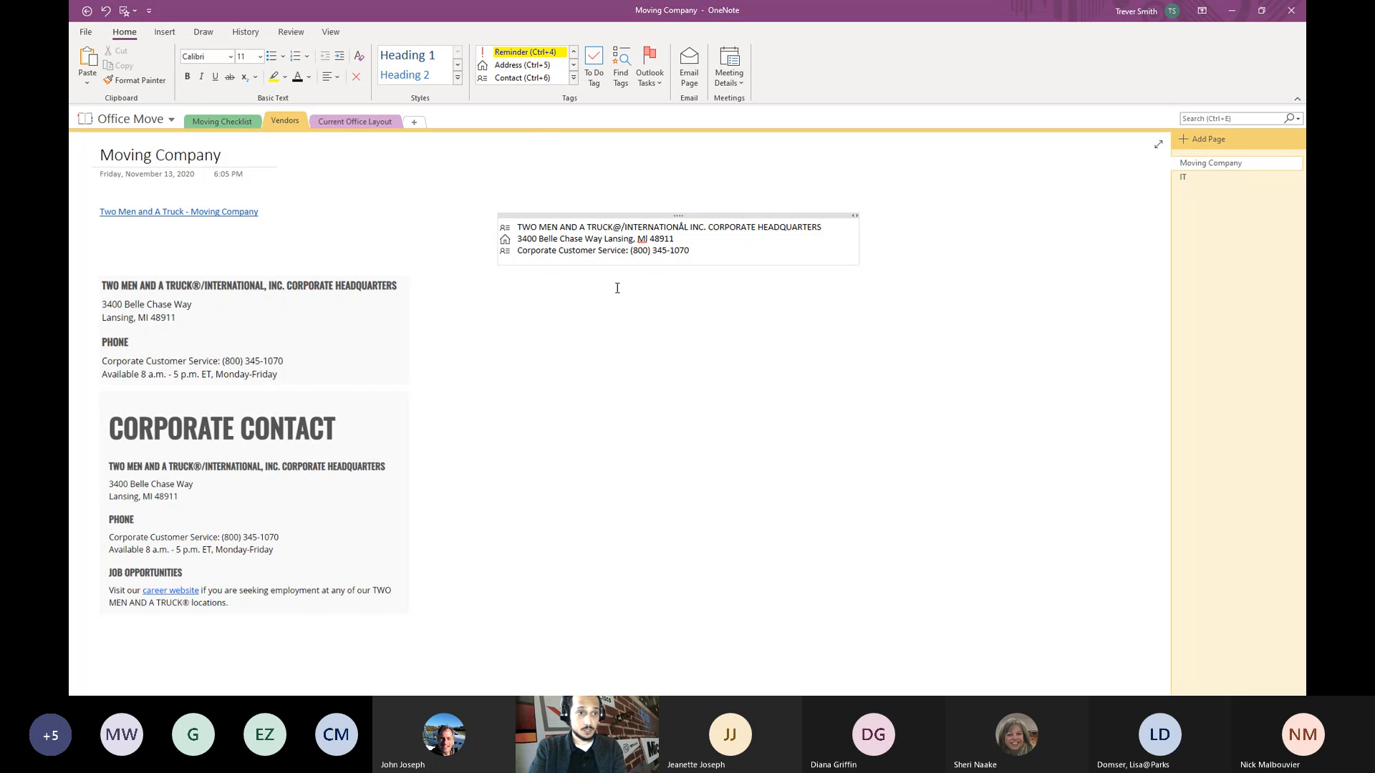
left_click(610, 304)
- Review the tags summary, then move the tagged contact note further left
left_click(621, 73)
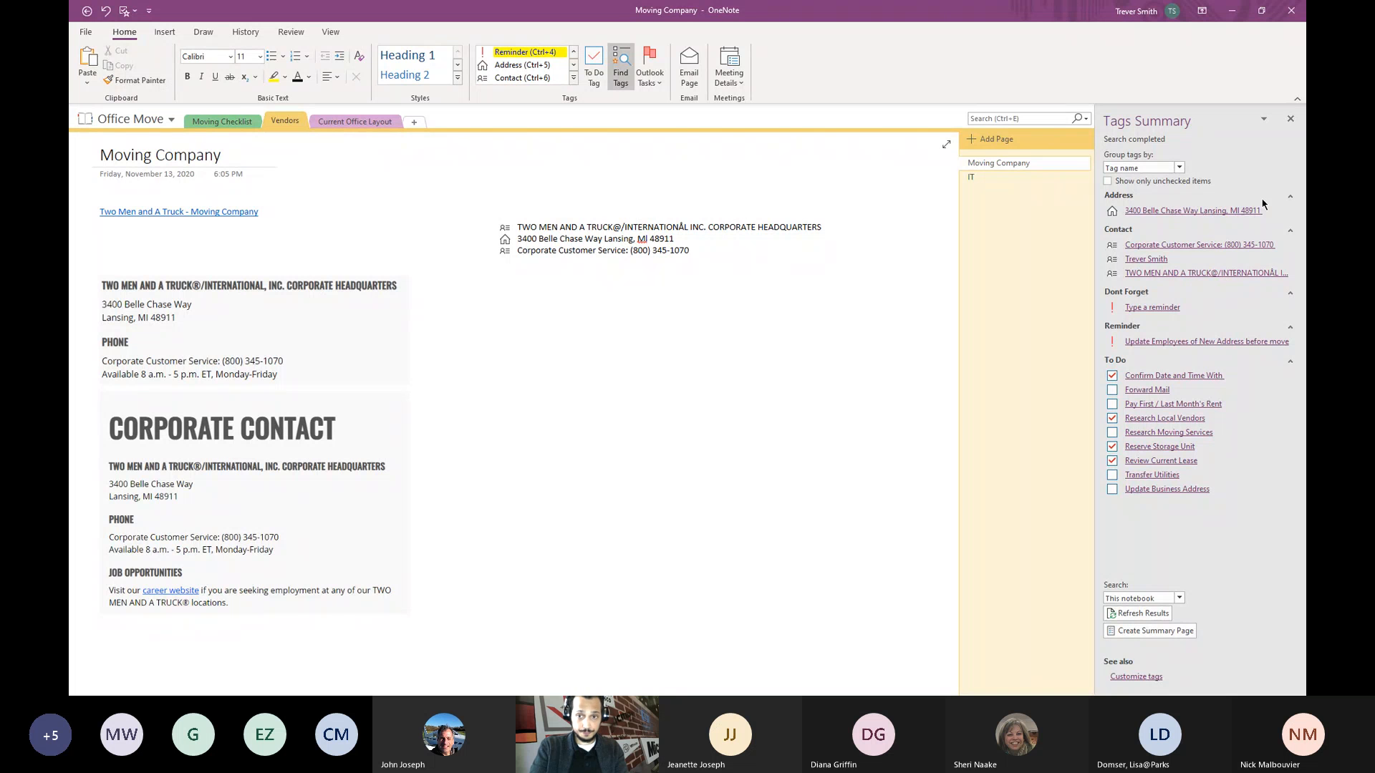
left_click(1290, 119)
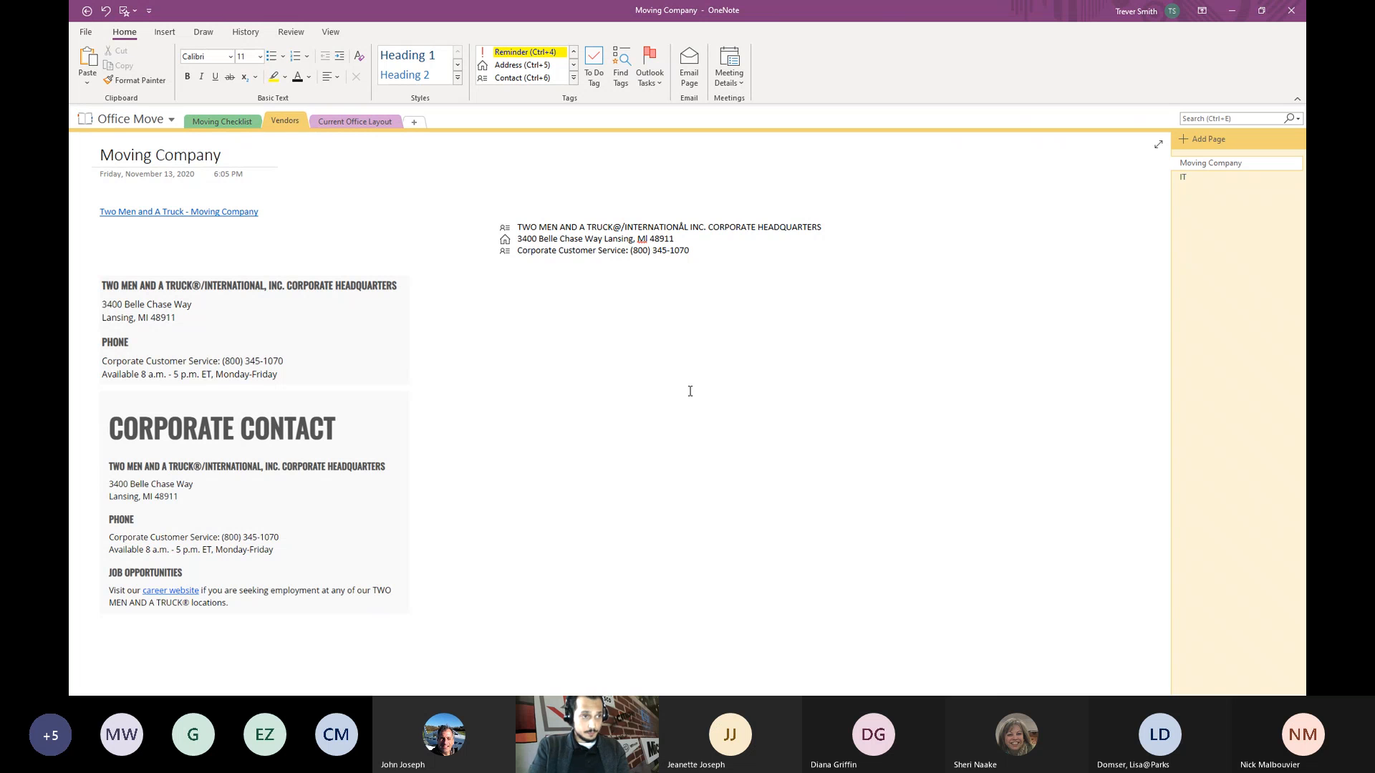
left_click(719, 227)
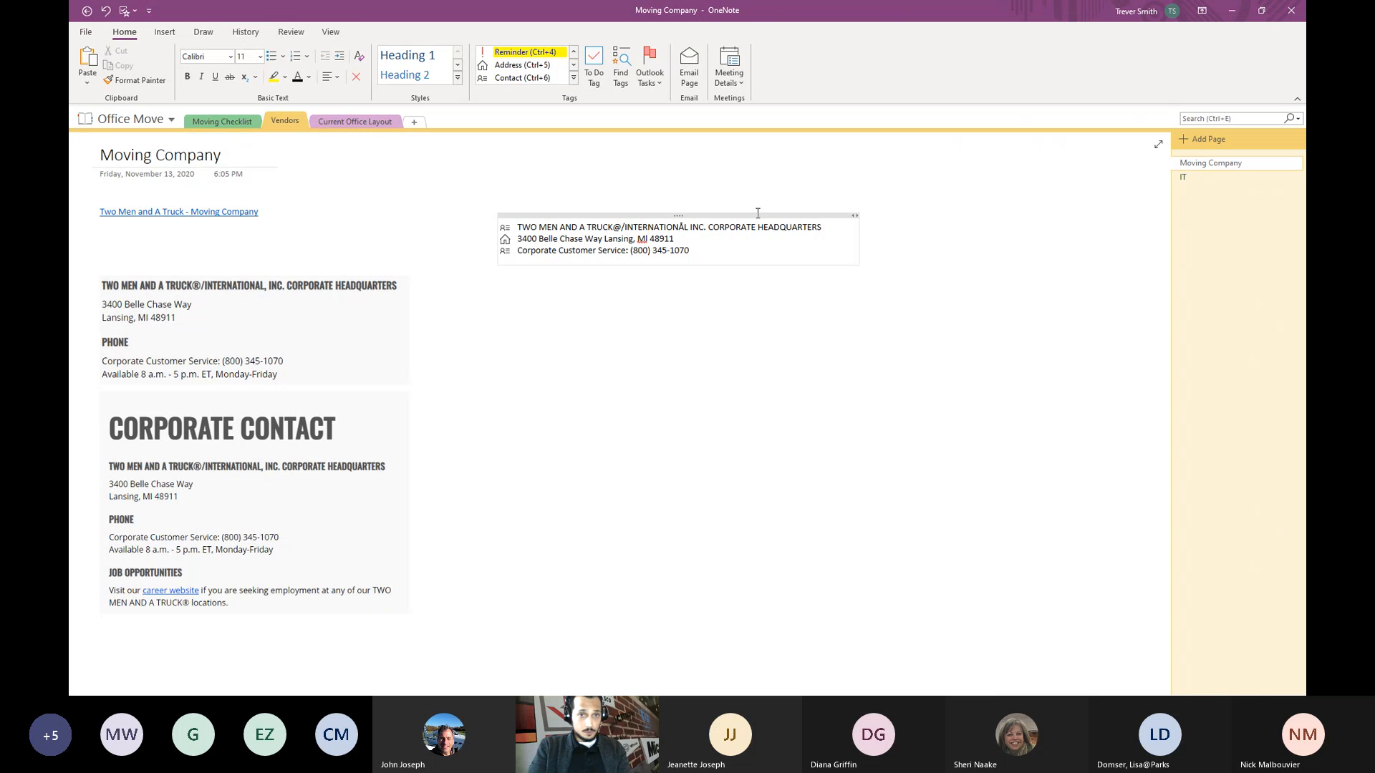
left_click_drag(729, 218, 621, 203)
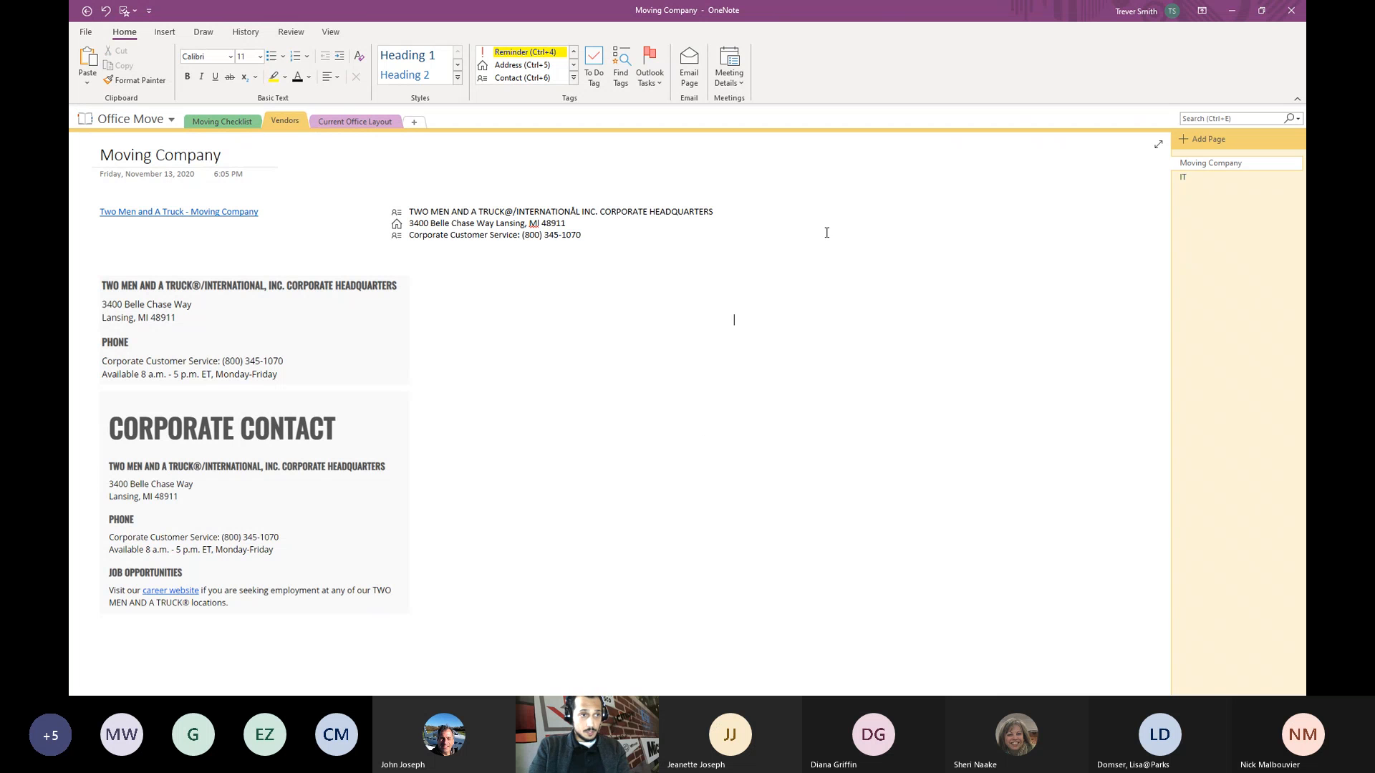
- On the IT page, attach Sample.docx as a file icon beside the J4 SYSTEMS logo
left_click(1197, 179)
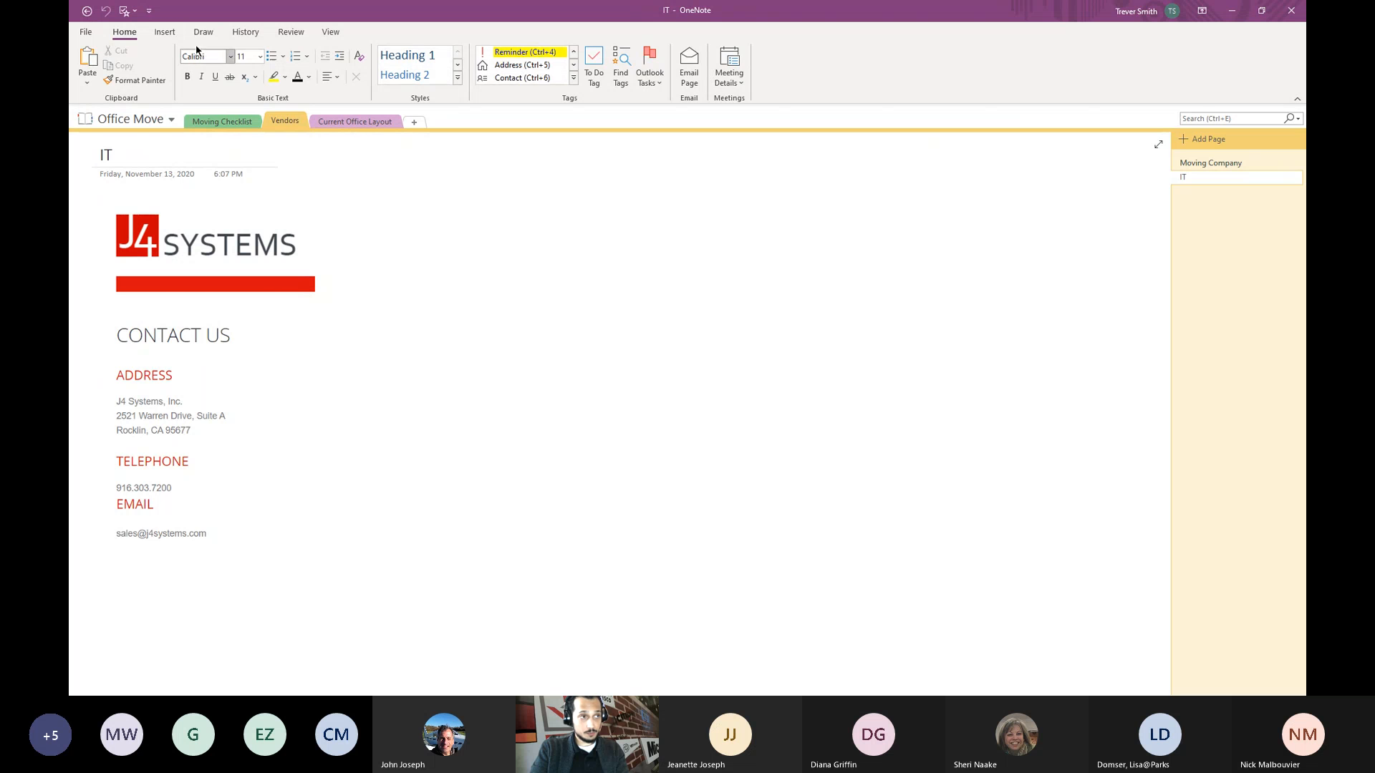
key("alt+n")
left_click(558, 266)
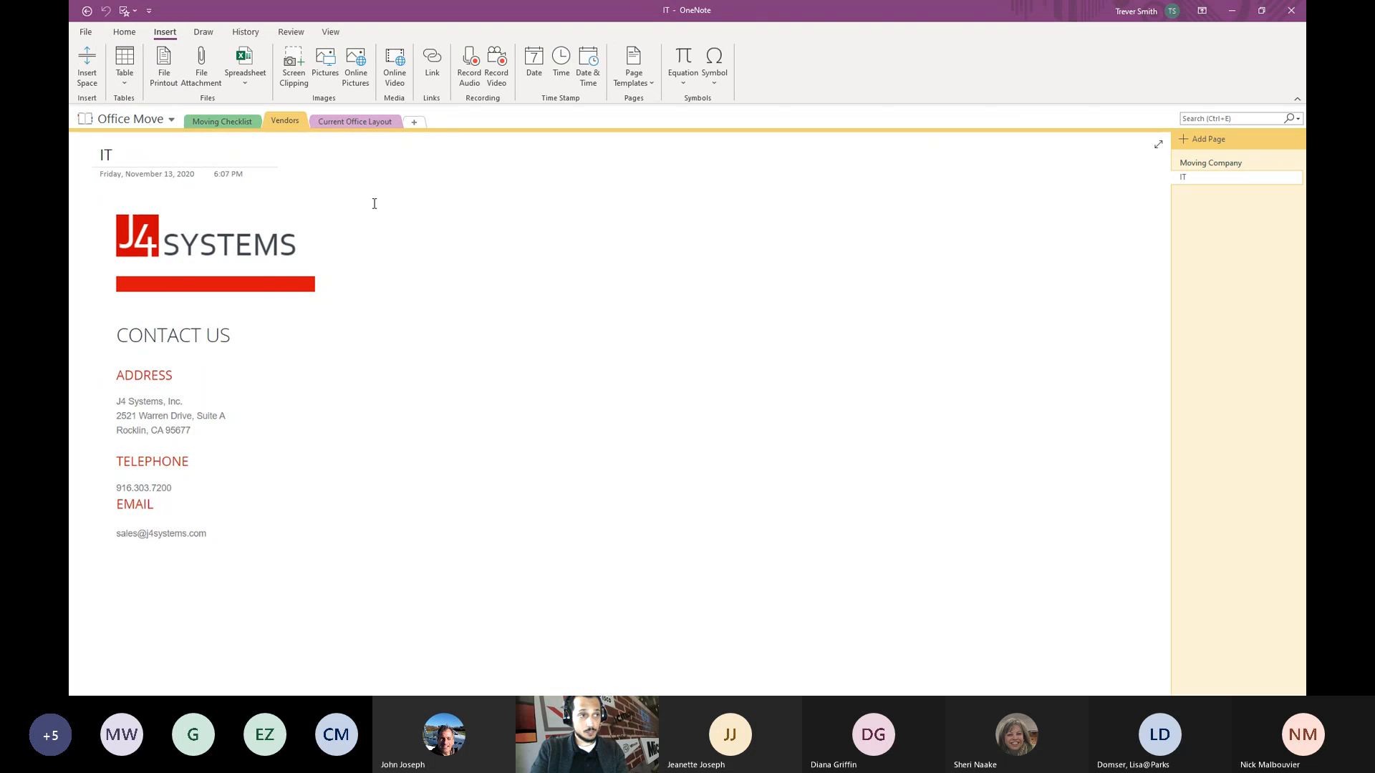
left_click(201, 82)
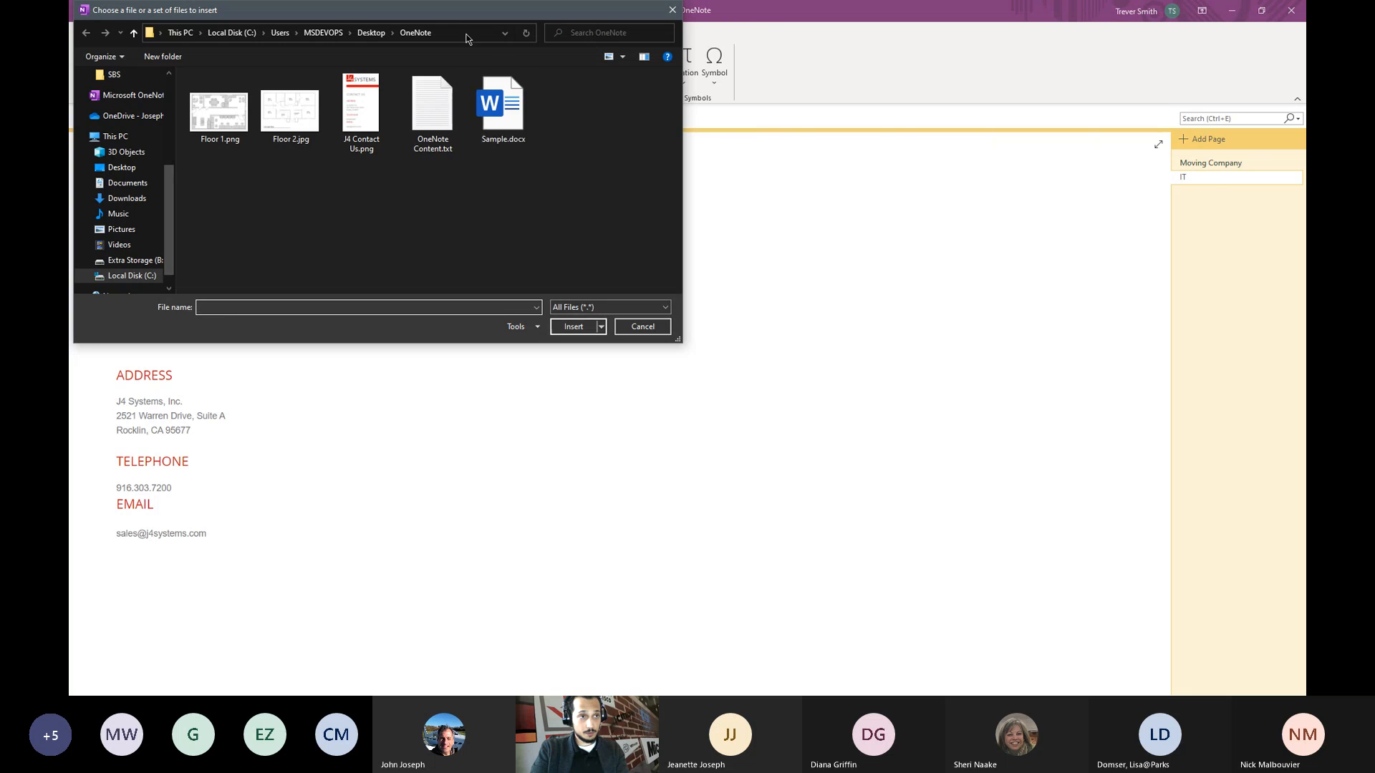
left_click_drag(448, 15, 645, 232)
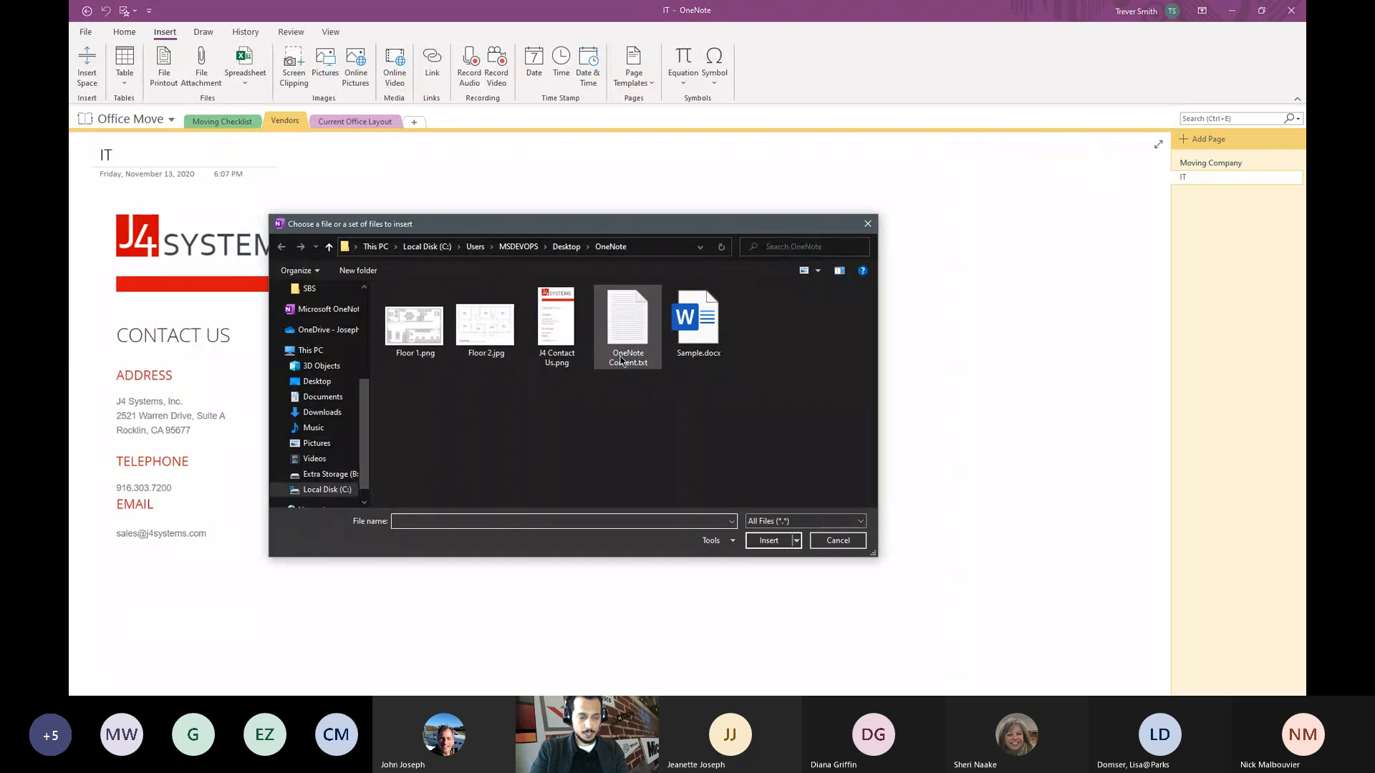
left_click(706, 327)
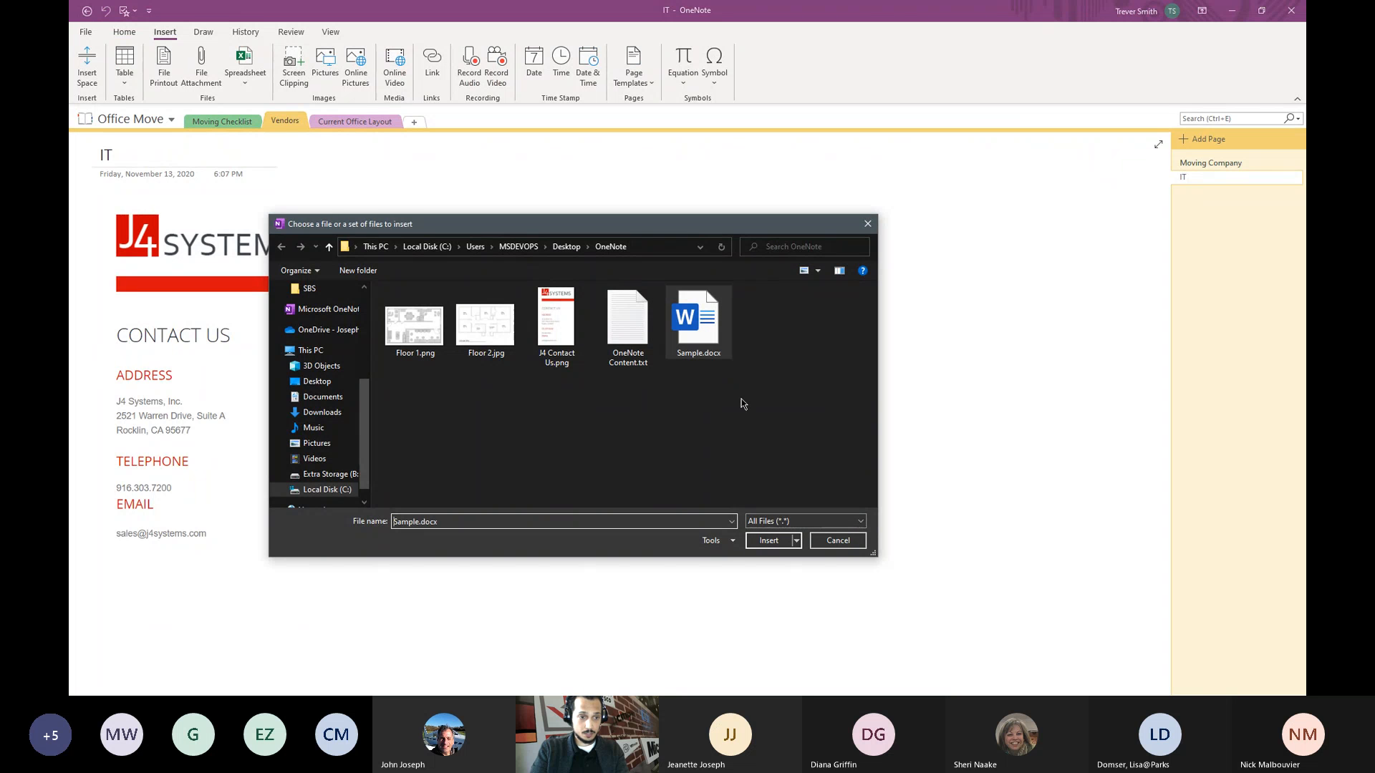
left_click(762, 547)
left_click_drag(772, 367, 520, 220)
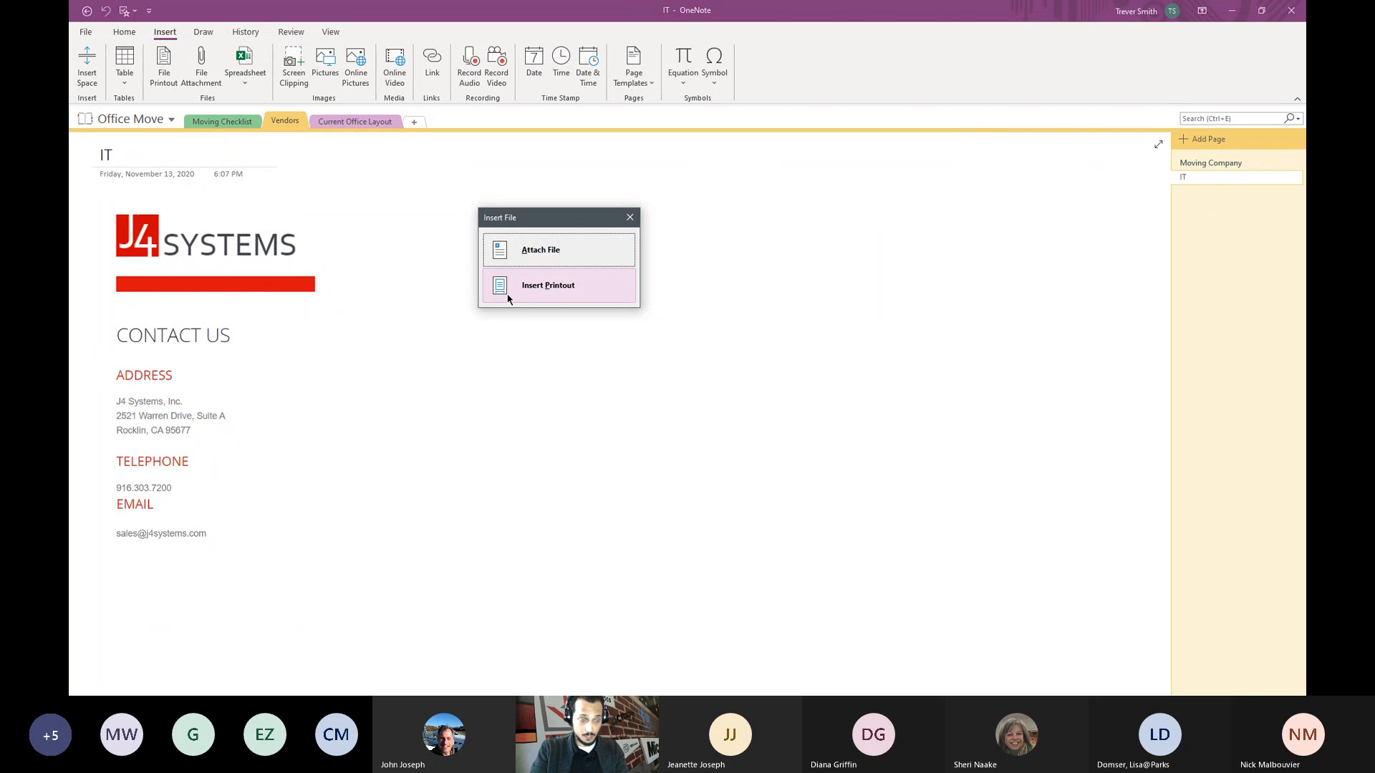
left_click(531, 251)
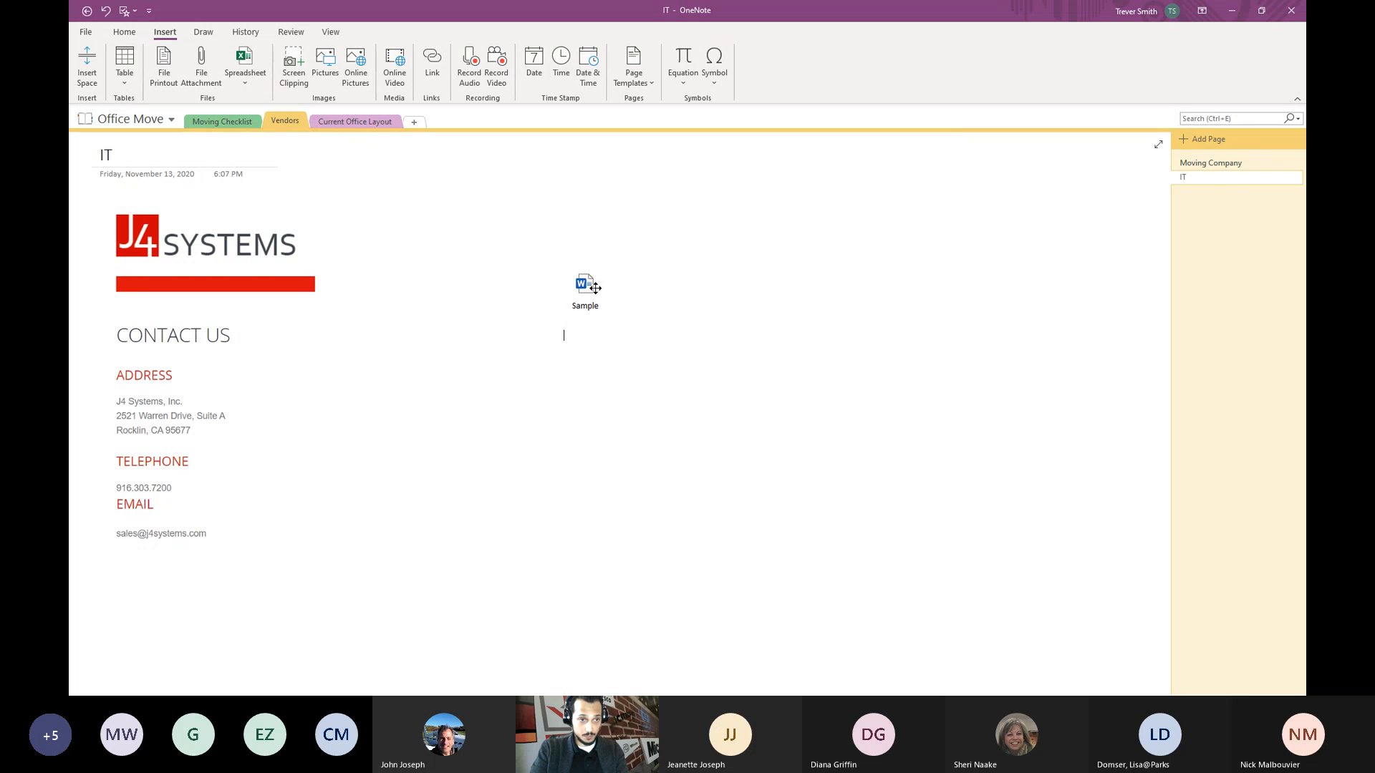
left_click_drag(441, 207, 410, 192)
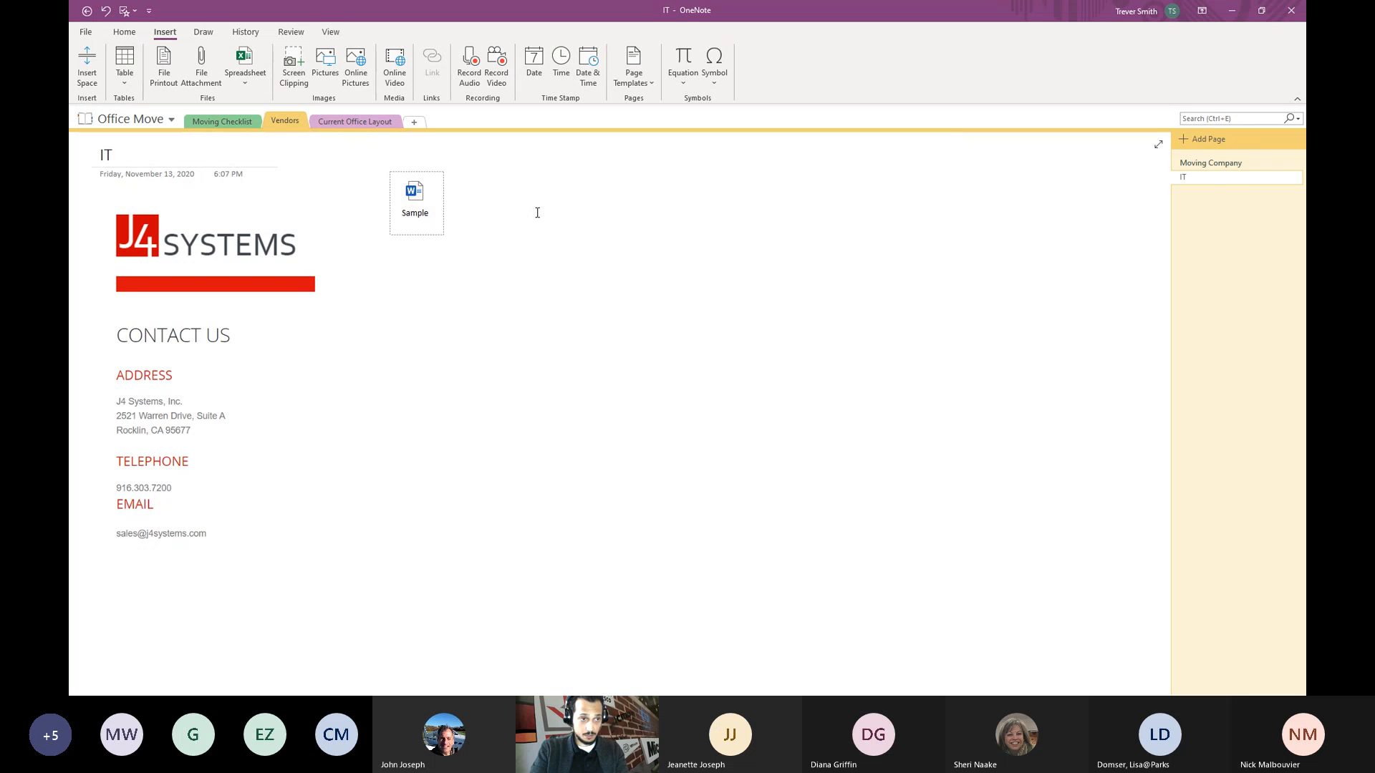
- Open the attached Sample document in Word, then close it
double_click(408, 204)
left_click(802, 597)
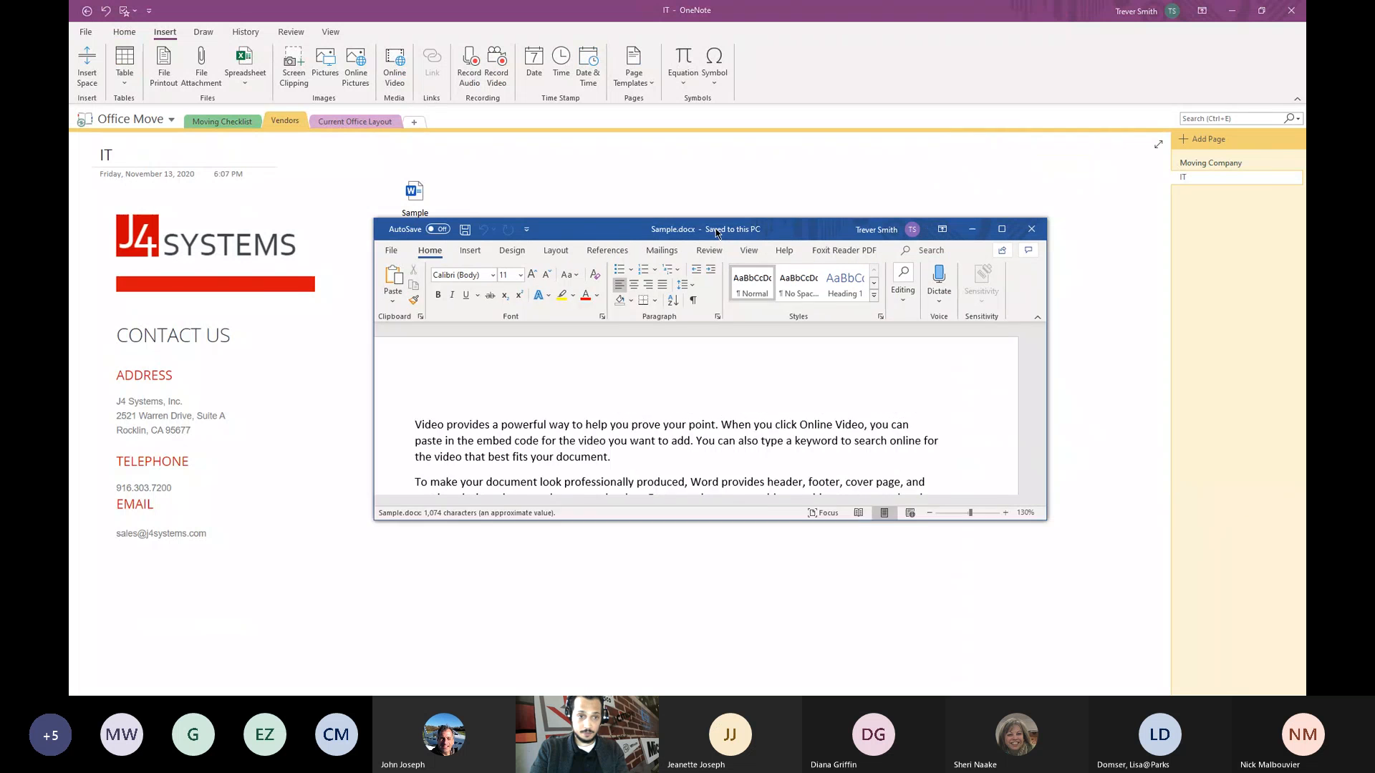
left_click_drag(716, 233, 673, 234)
scroll(719, 408, "down", 5)
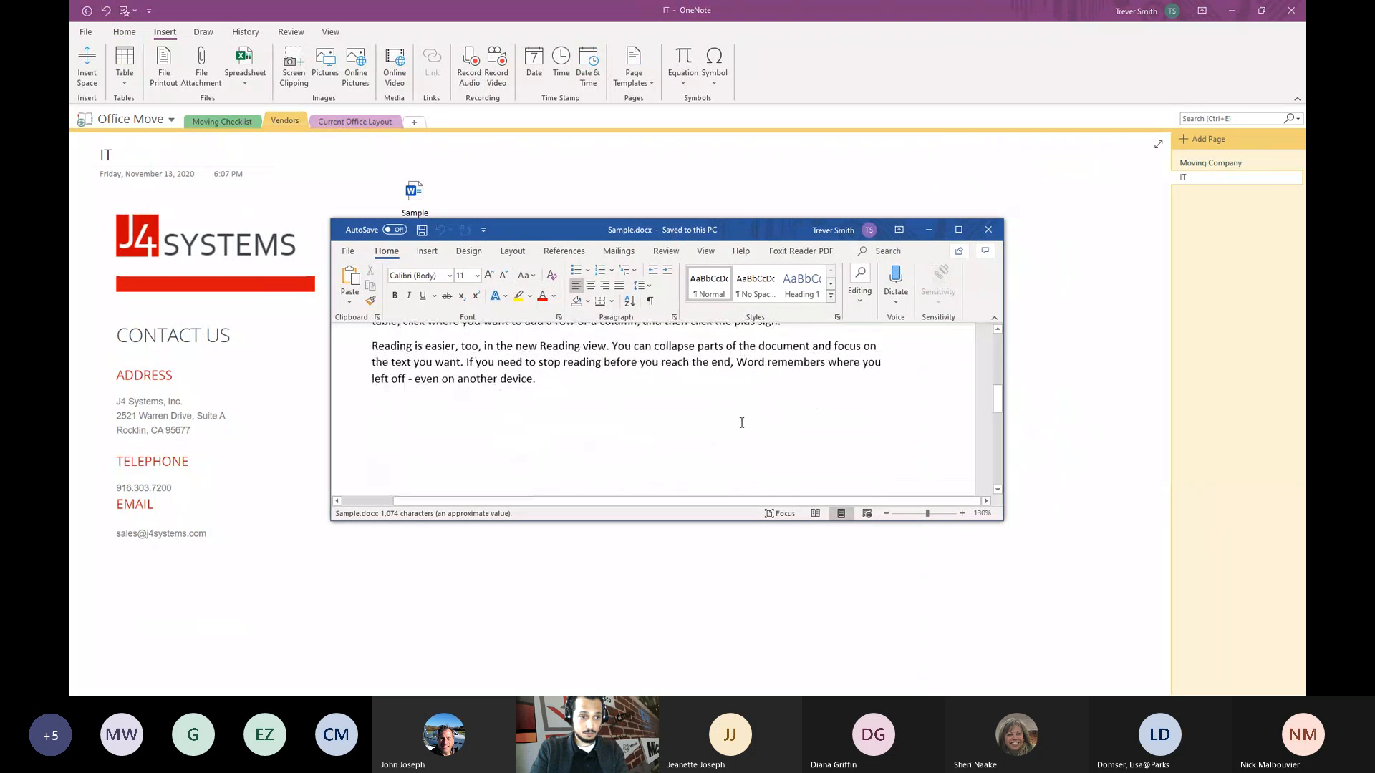
left_click(988, 230)
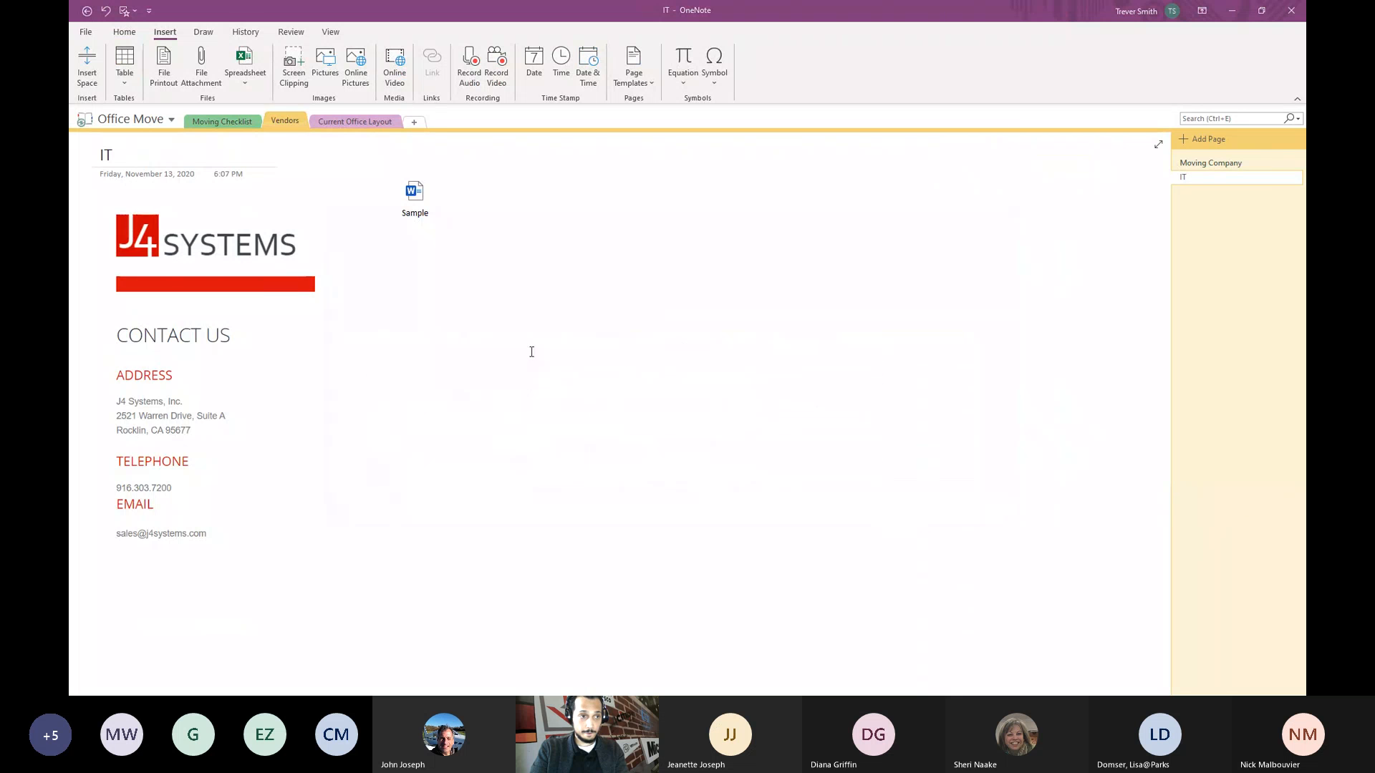
- Insert Sample.docx on the IT page as a printout
left_click(200, 63)
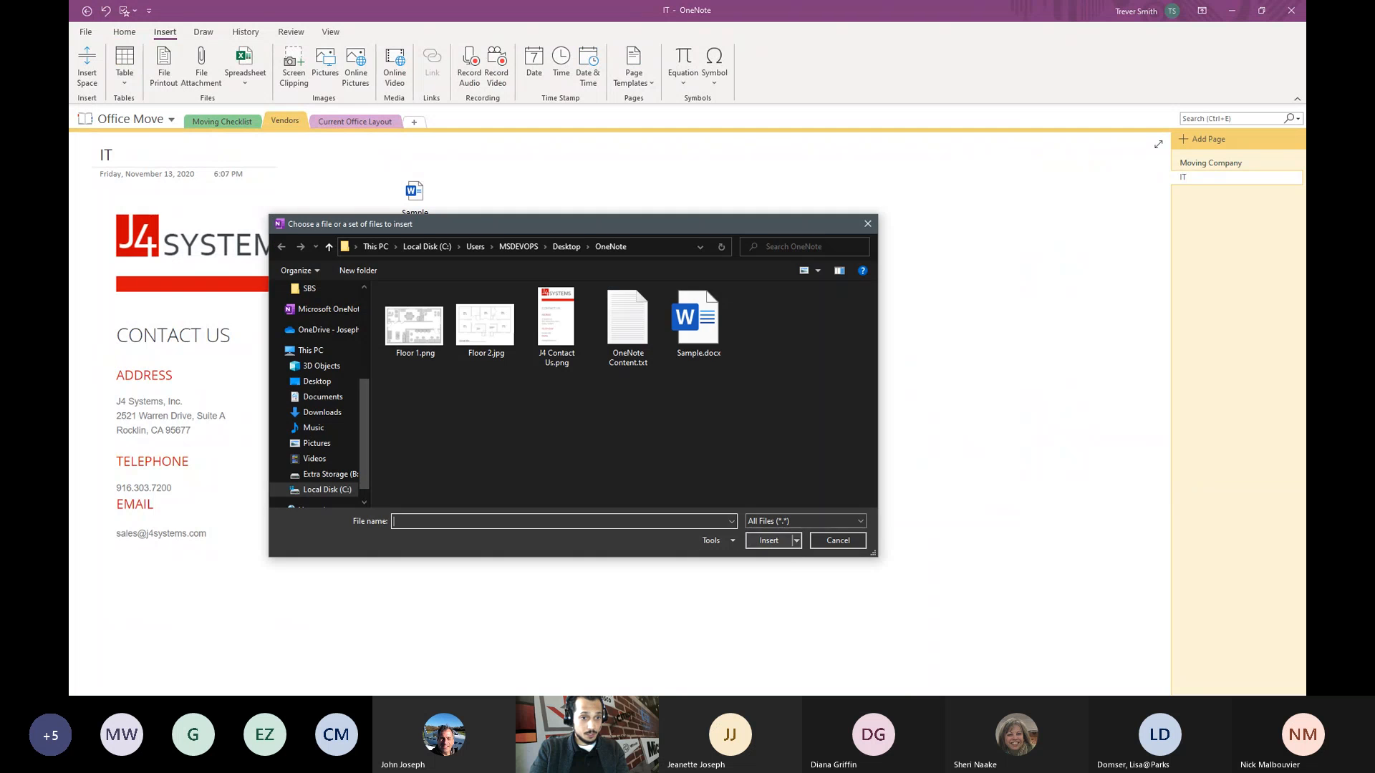
left_click(702, 329)
left_click(769, 541)
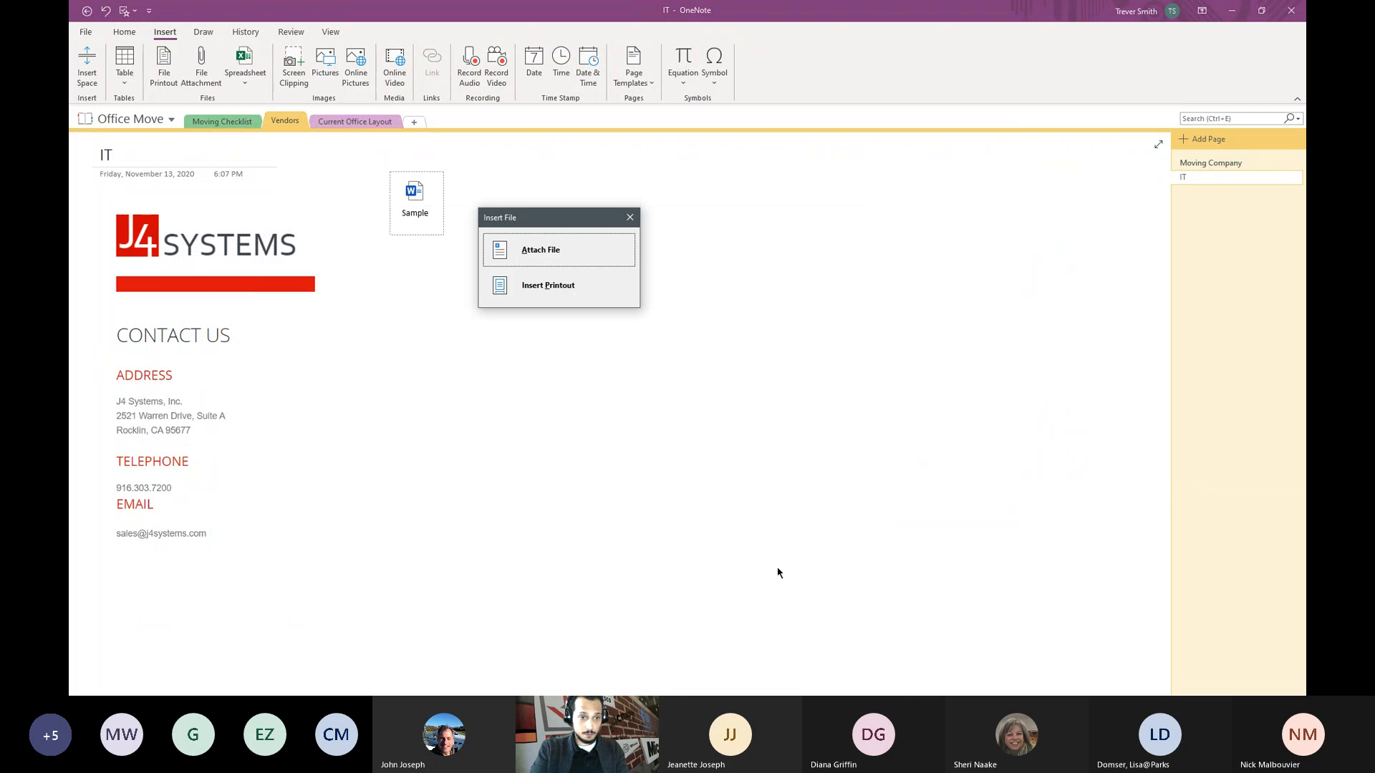
left_click(529, 286)
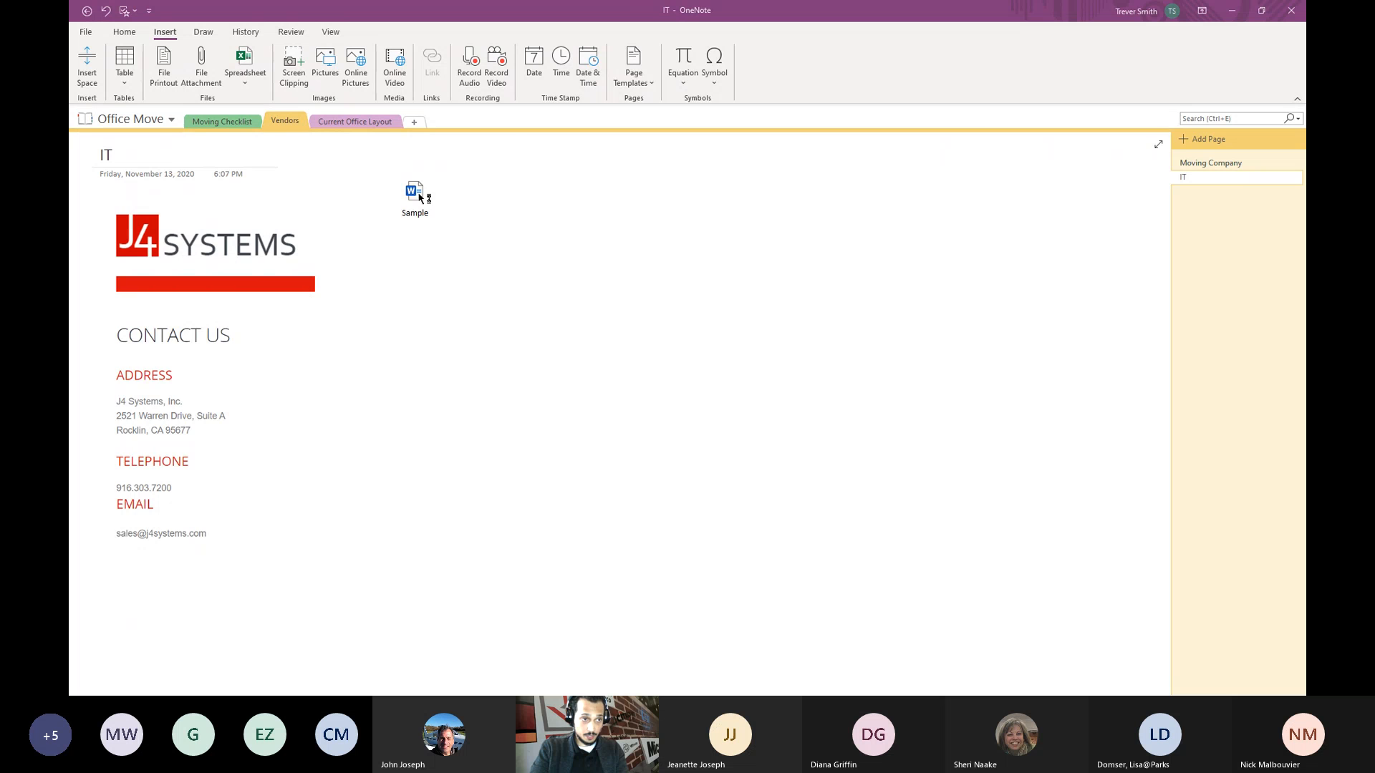
- Drag the Sample printout image up and right below the J4 Systems contact details, then deselect it
scroll(437, 286, "up", 3)
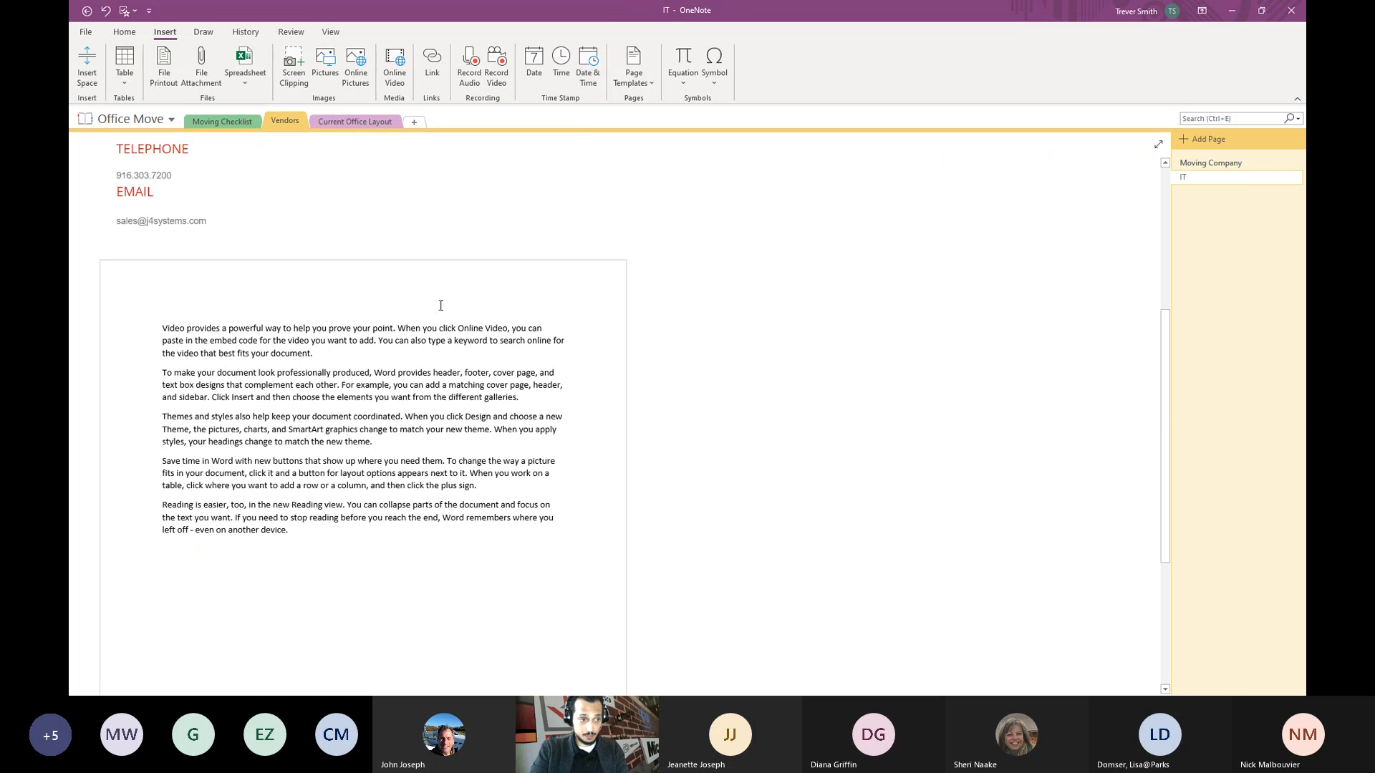
scroll(351, 403, "up", 2)
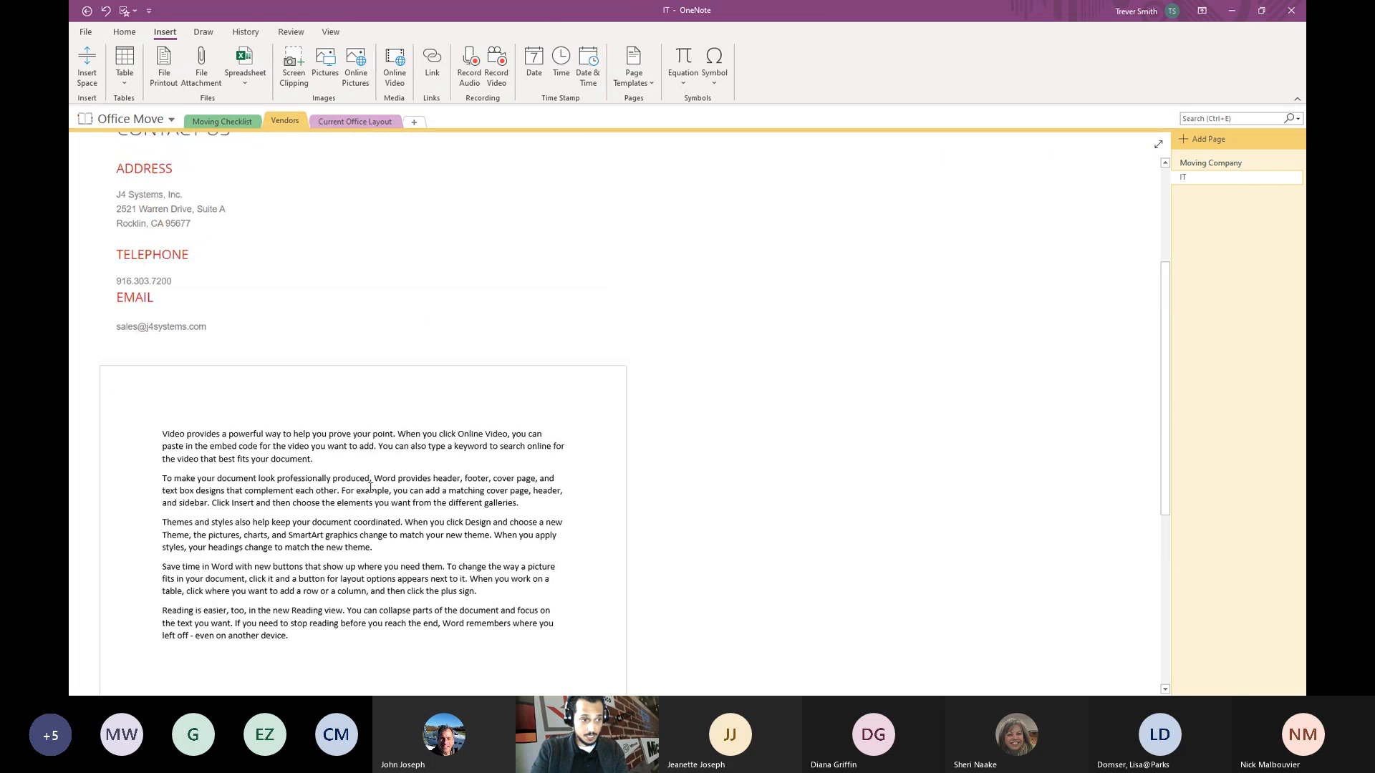
scroll(366, 556, "up", 2)
scroll(373, 537, "down", 1)
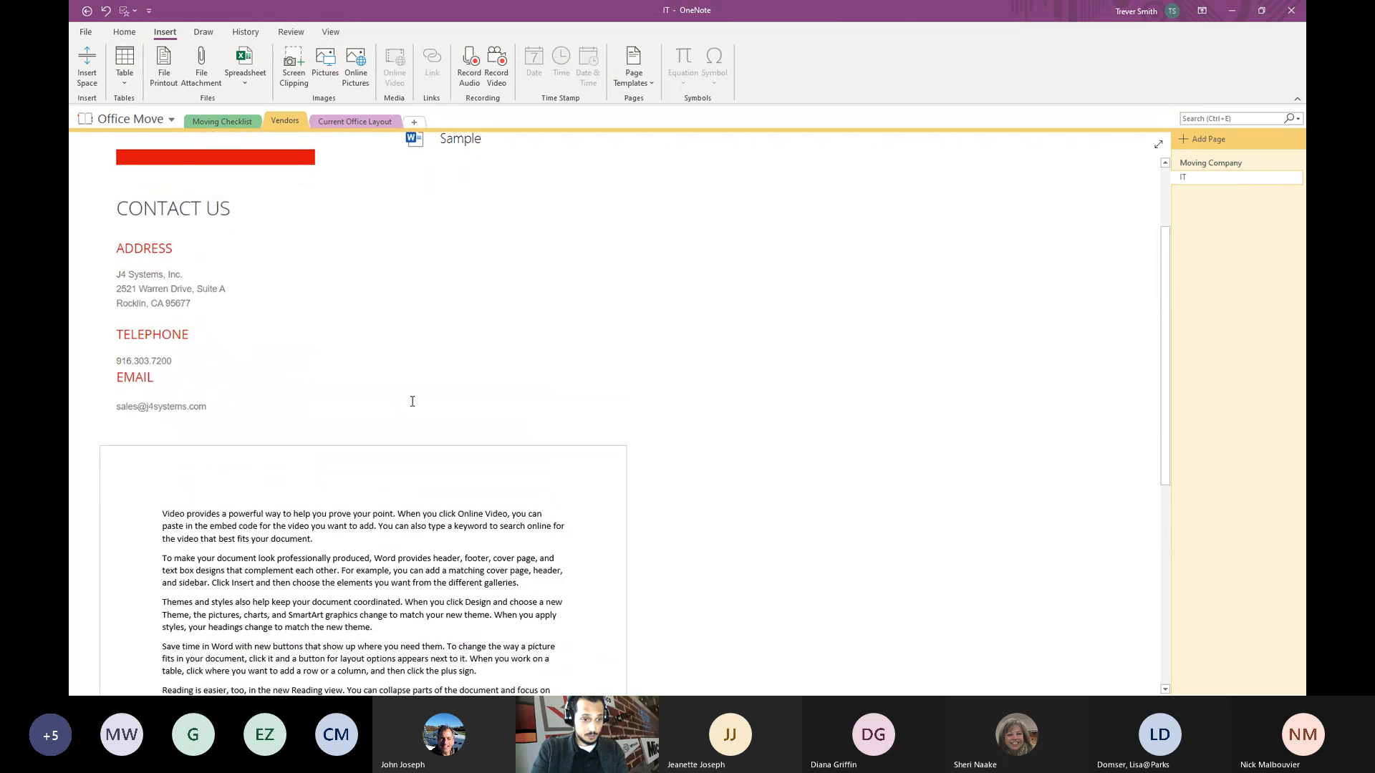
scroll(348, 531, "down", 2)
right_click(380, 444)
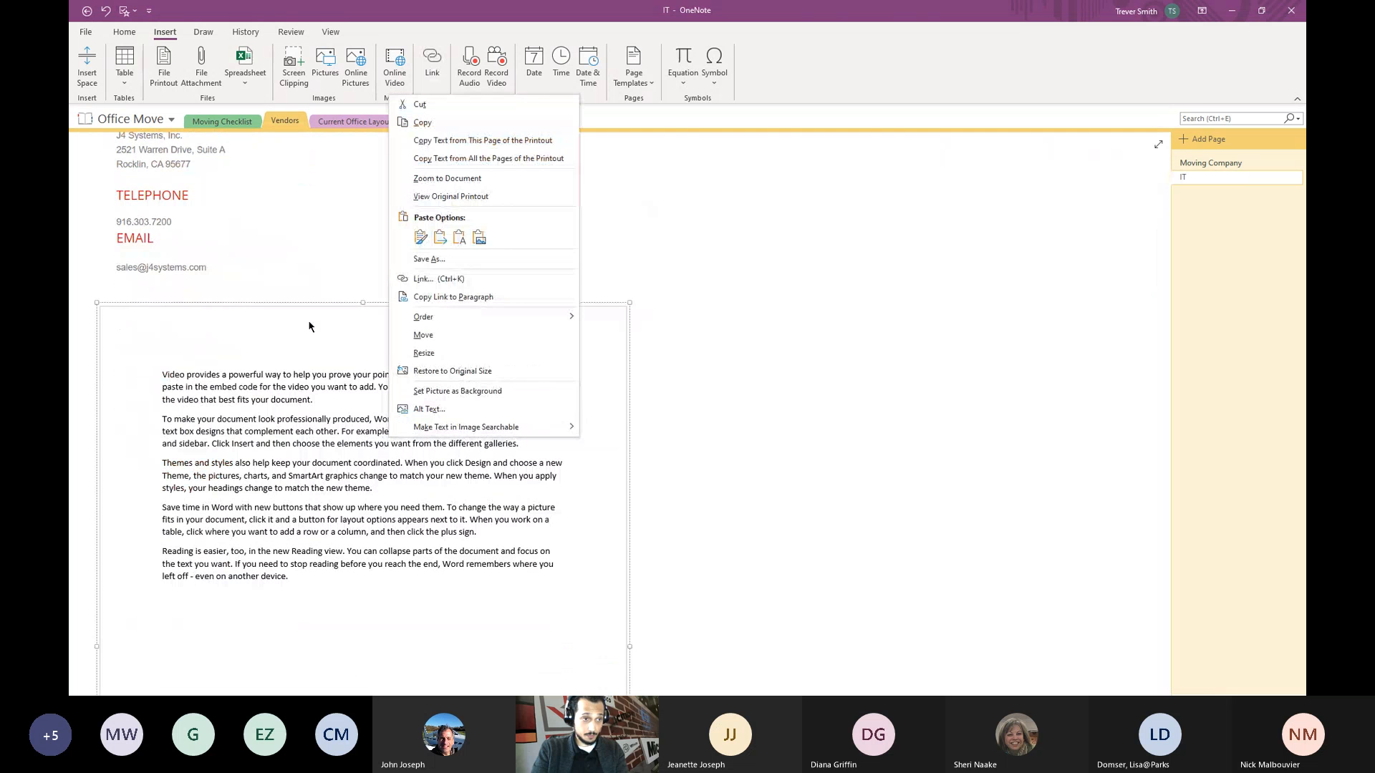
key("Escape")
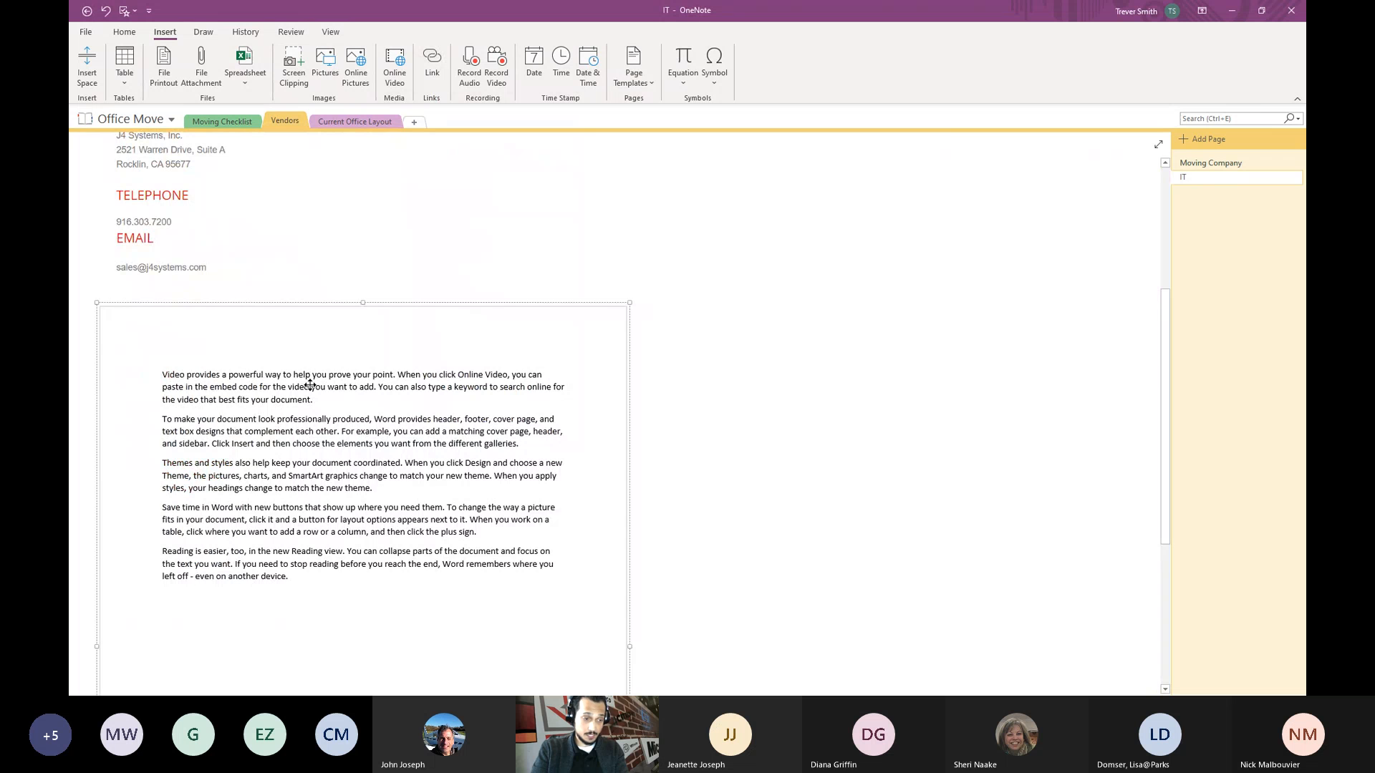
scroll(309, 429, "up", 2)
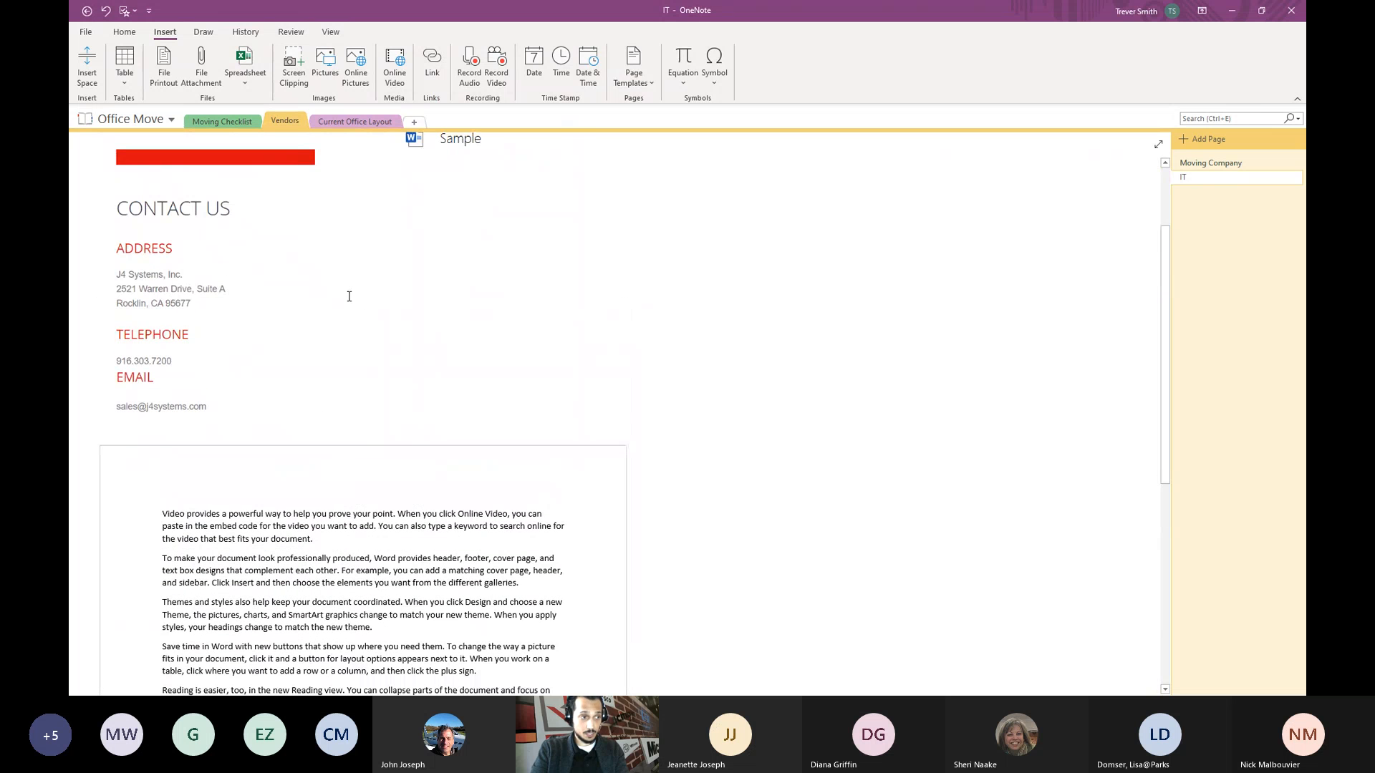
left_click(348, 474)
left_click_drag(350, 464, 500, 405)
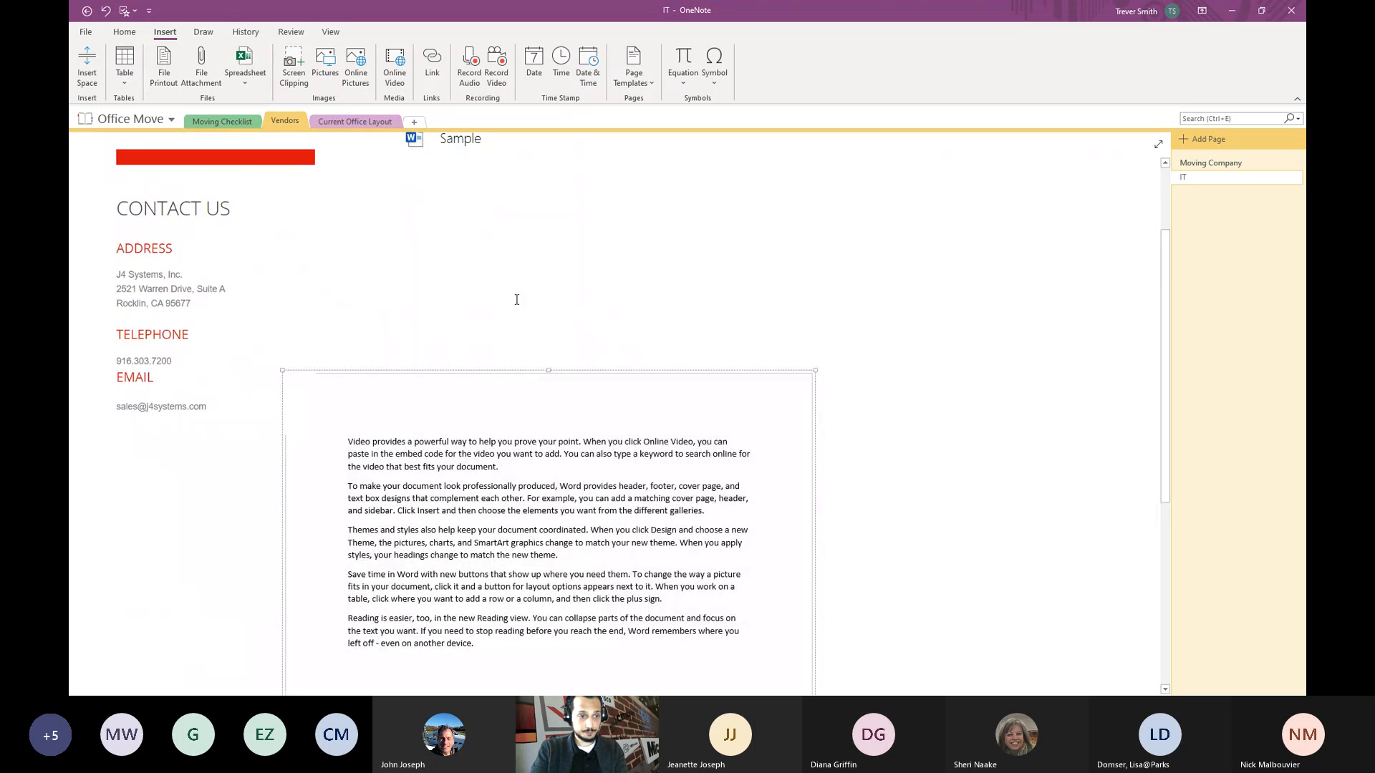
scroll(541, 290, "up", 2)
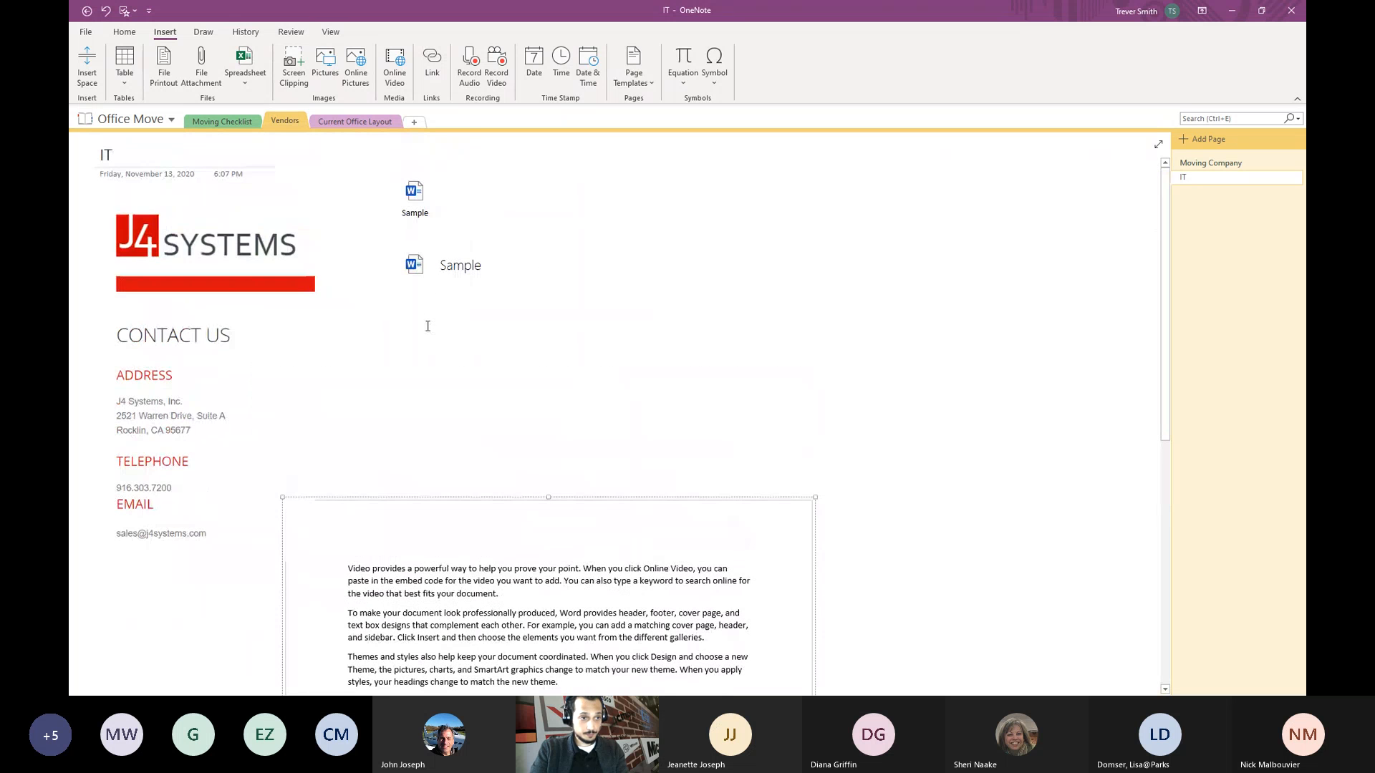
left_click(576, 226)
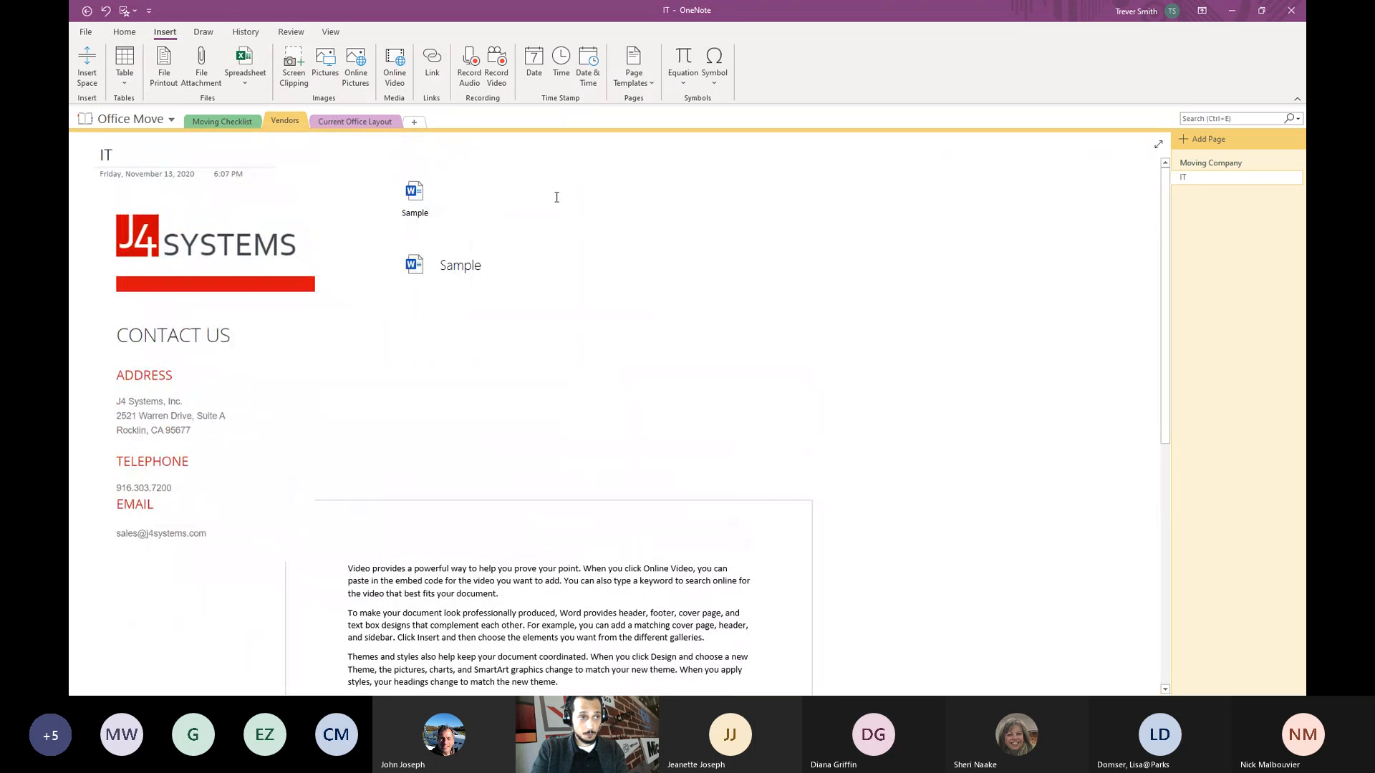
- Switch to the Current Office Layout section and click into the Floor 1 floor-plan page
left_click(346, 127)
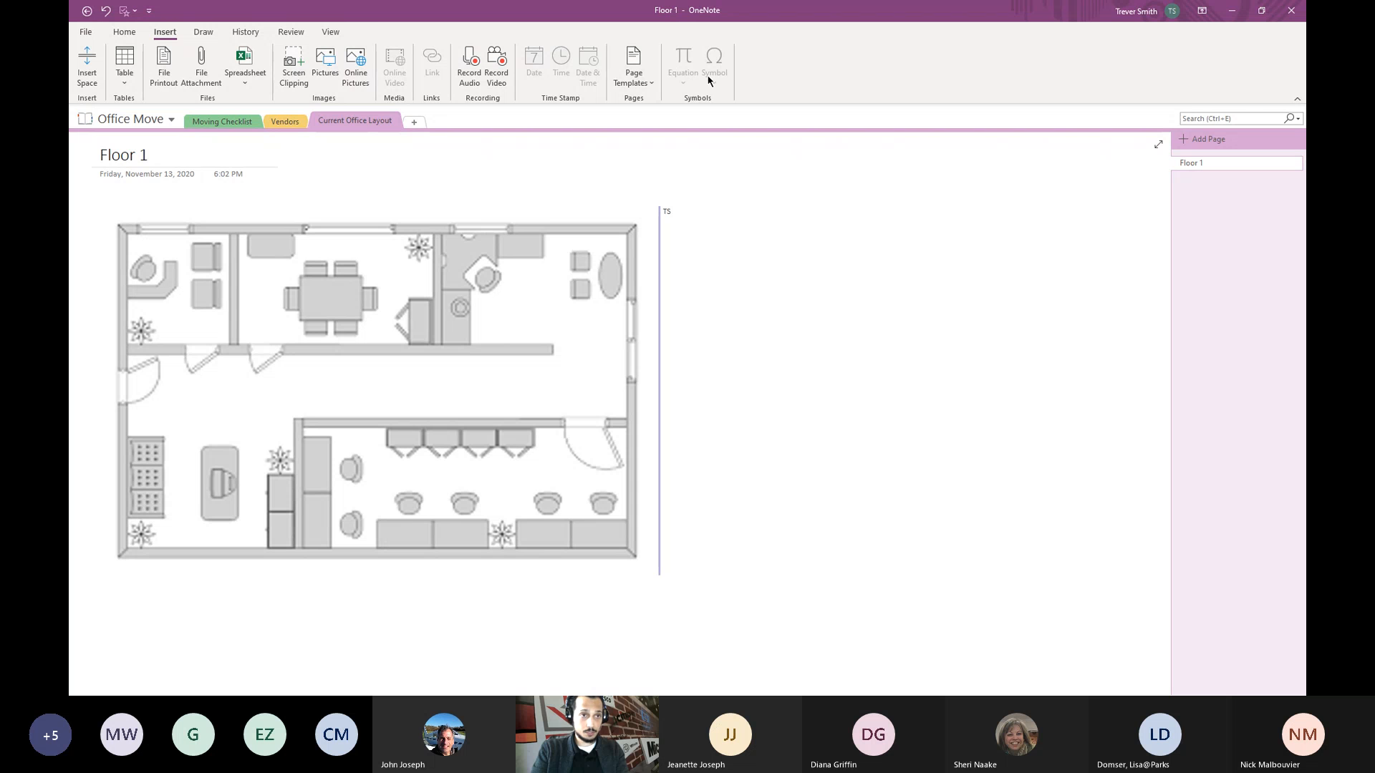
left_click(767, 207)
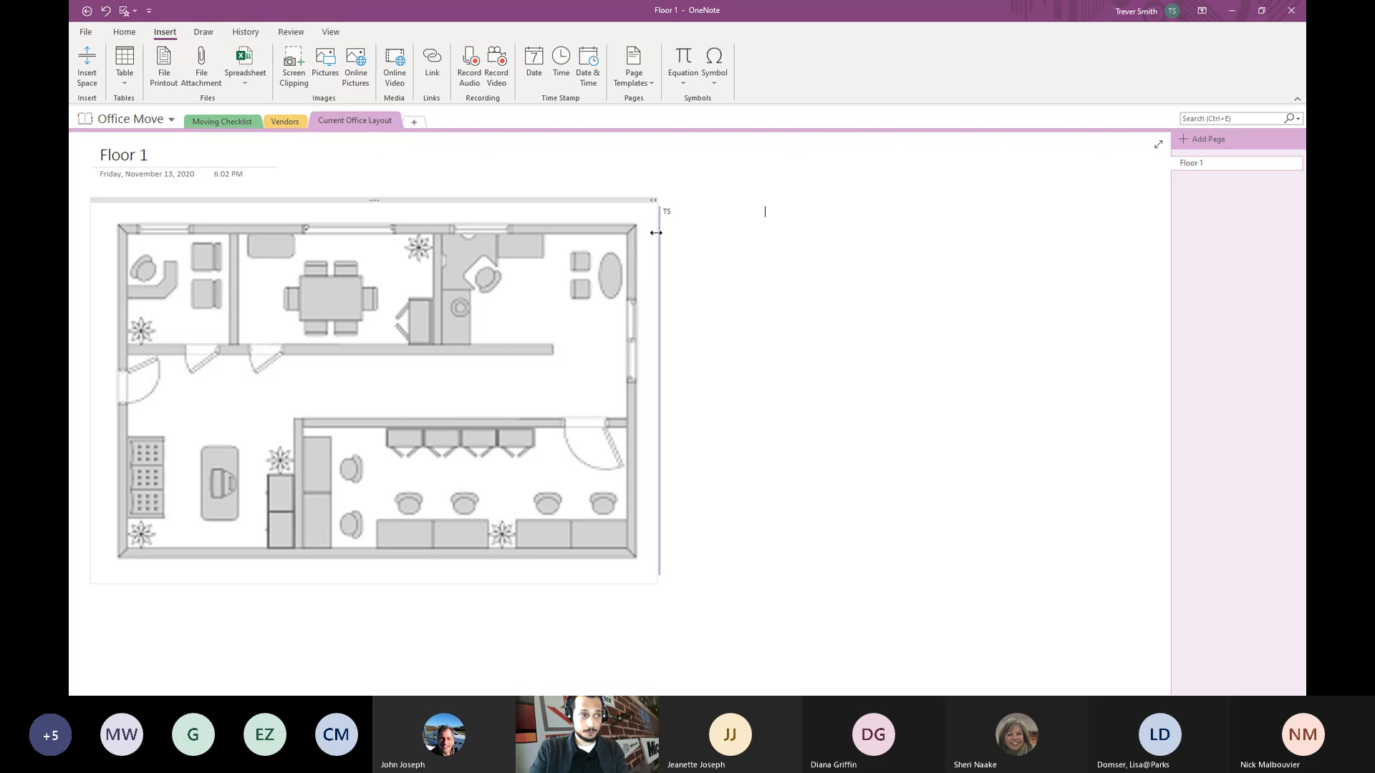
left_click(683, 81)
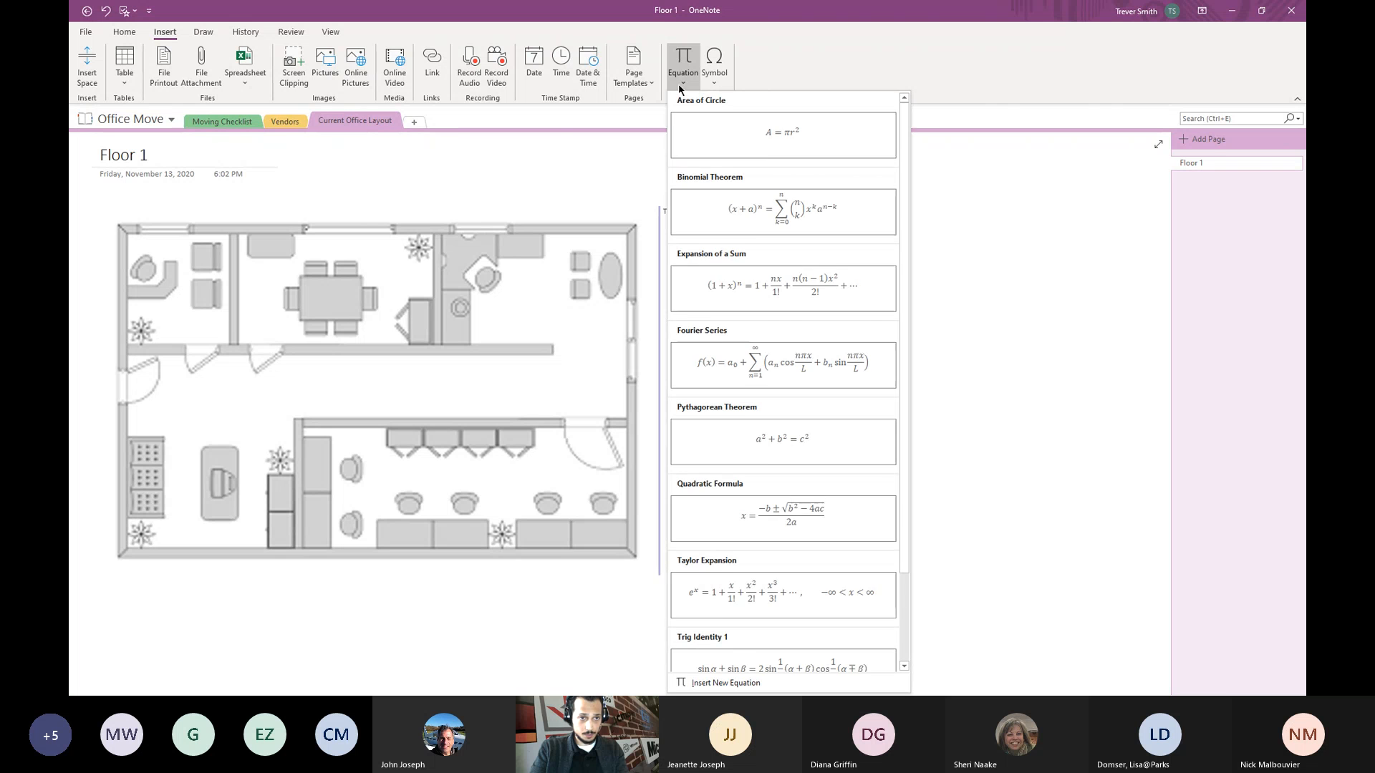
scroll(793, 398, "down", 2)
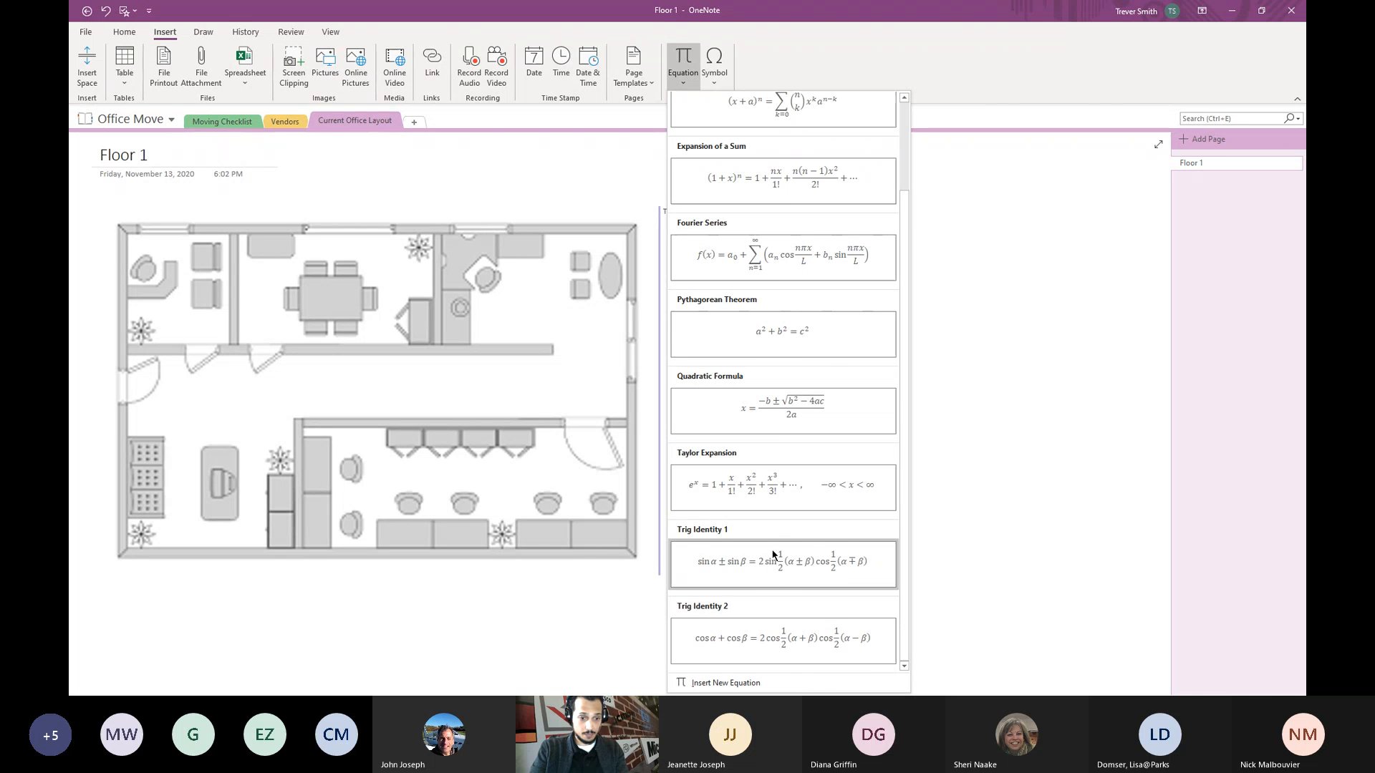
scroll(779, 315, "up", 2)
left_click(998, 227)
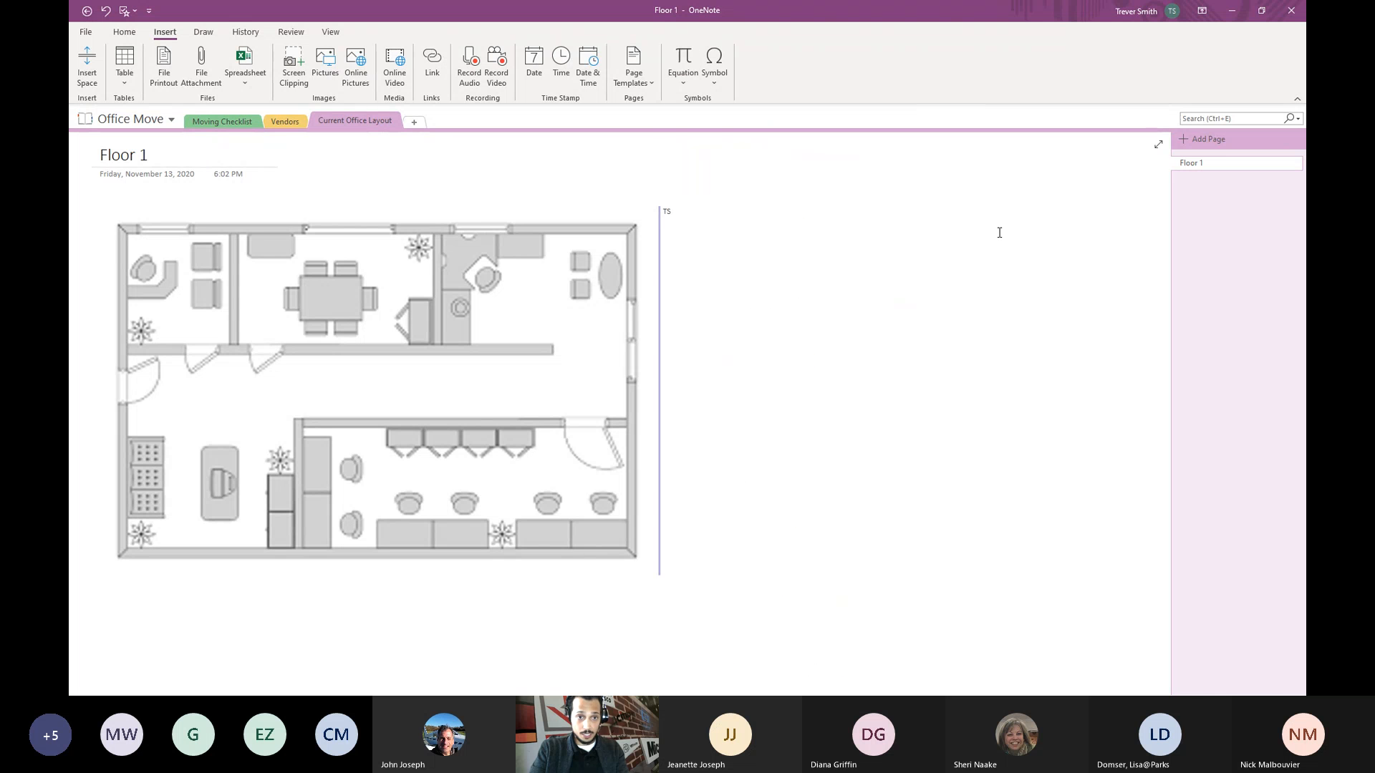
left_click(714, 72)
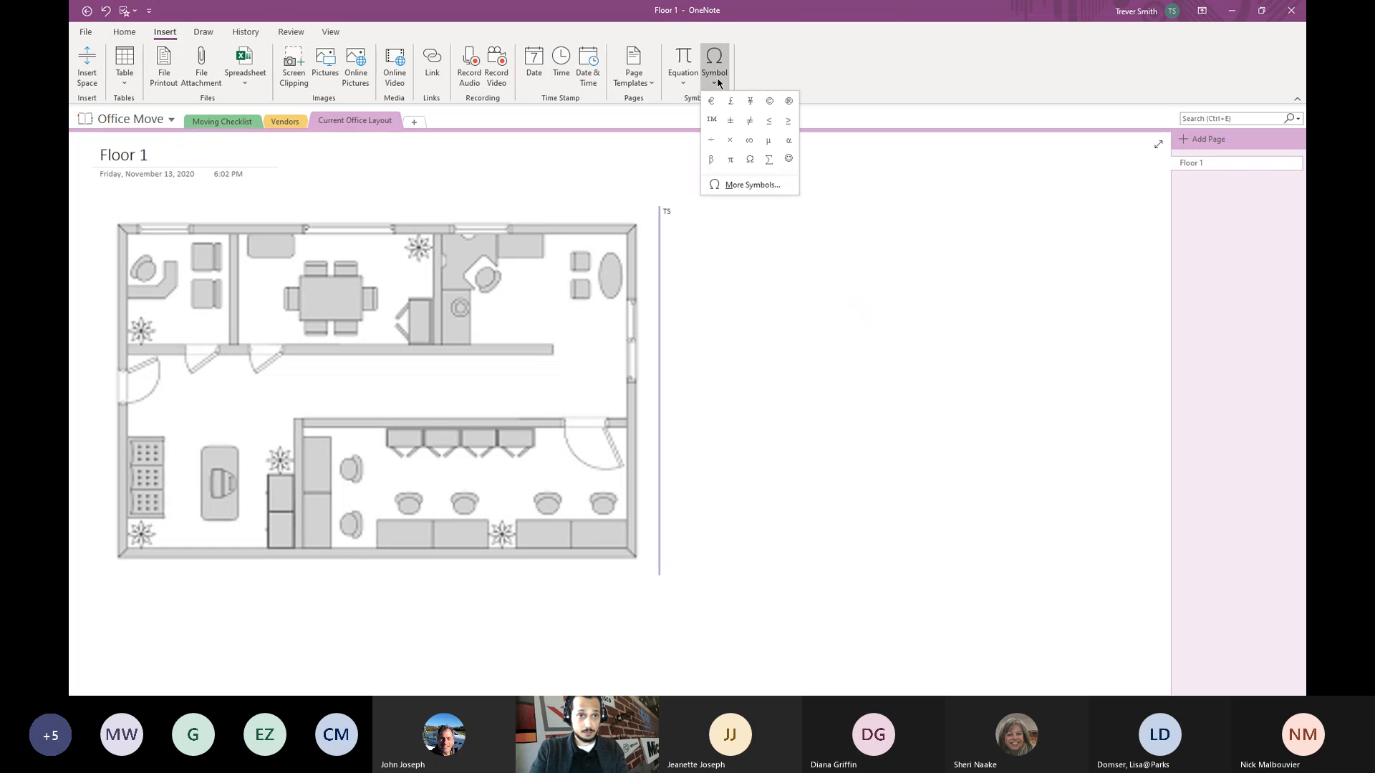
left_click(771, 71)
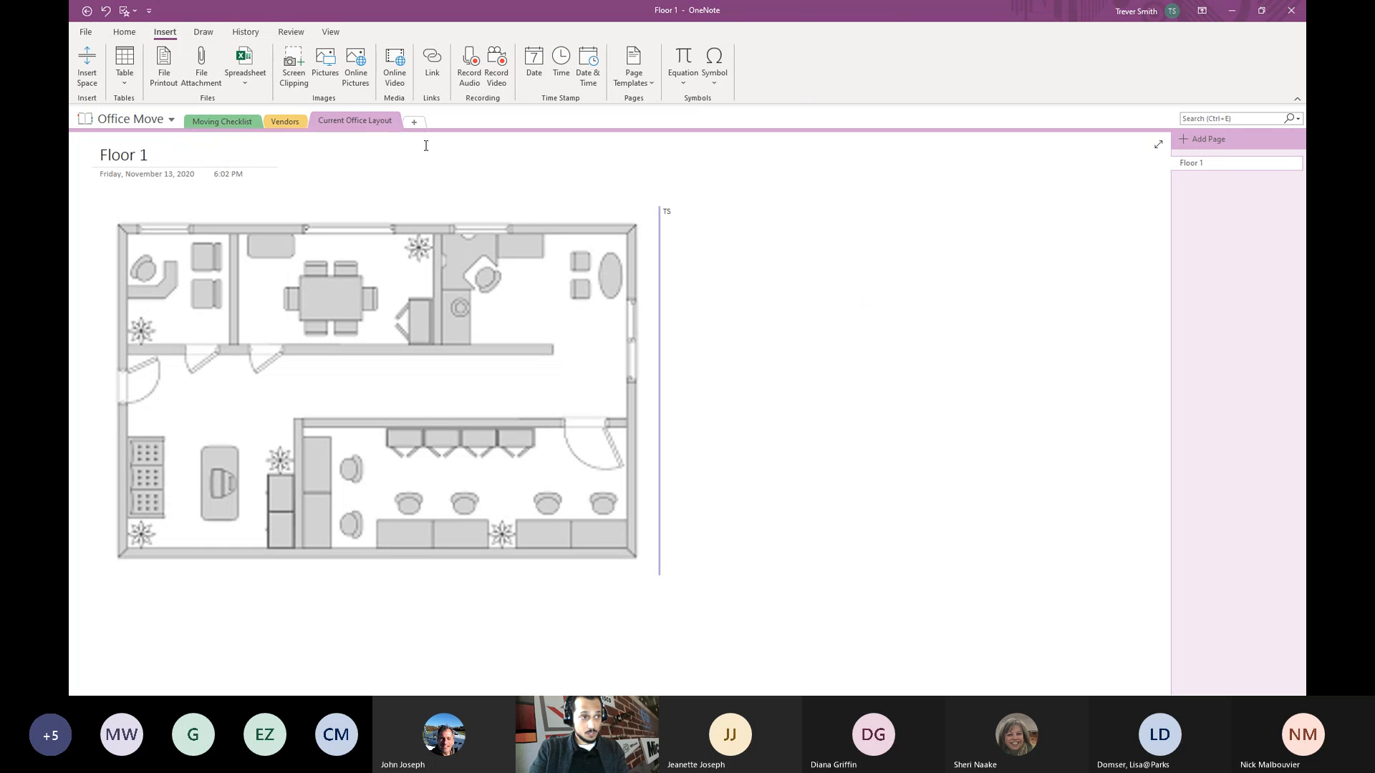
- On the Draw tab, pan the page and handwrite 'Hi' in black pen beside the floor plan
left_click(203, 31)
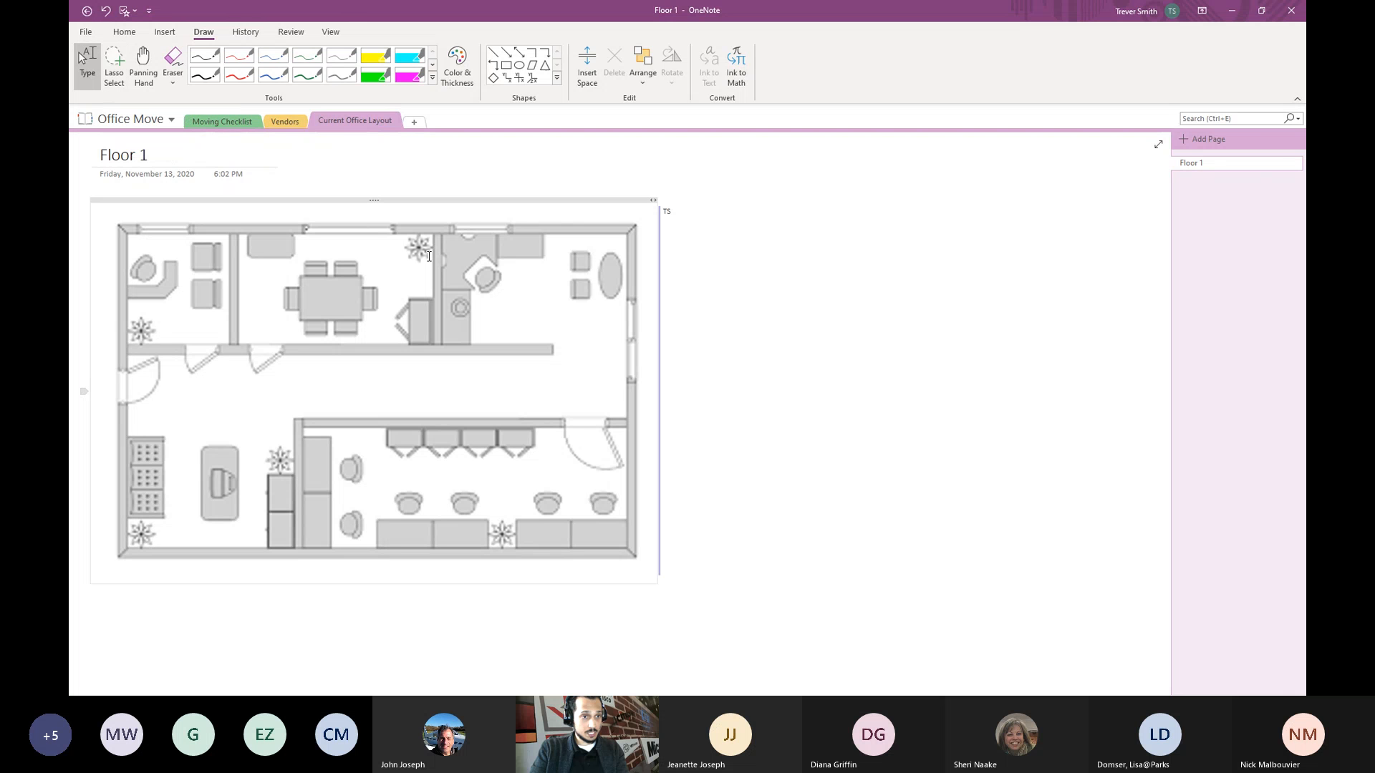
left_click(146, 77)
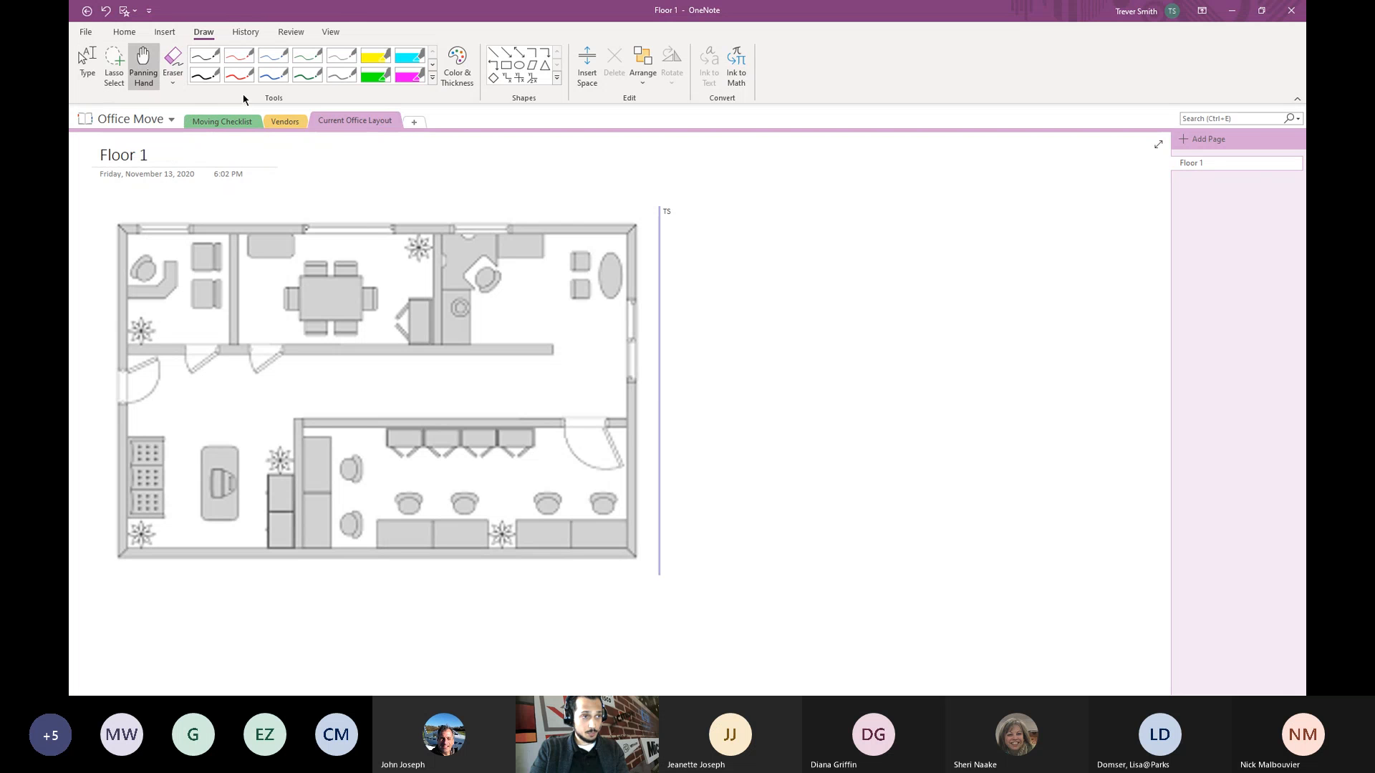
left_click_drag(781, 380, 892, 384)
left_click(205, 55)
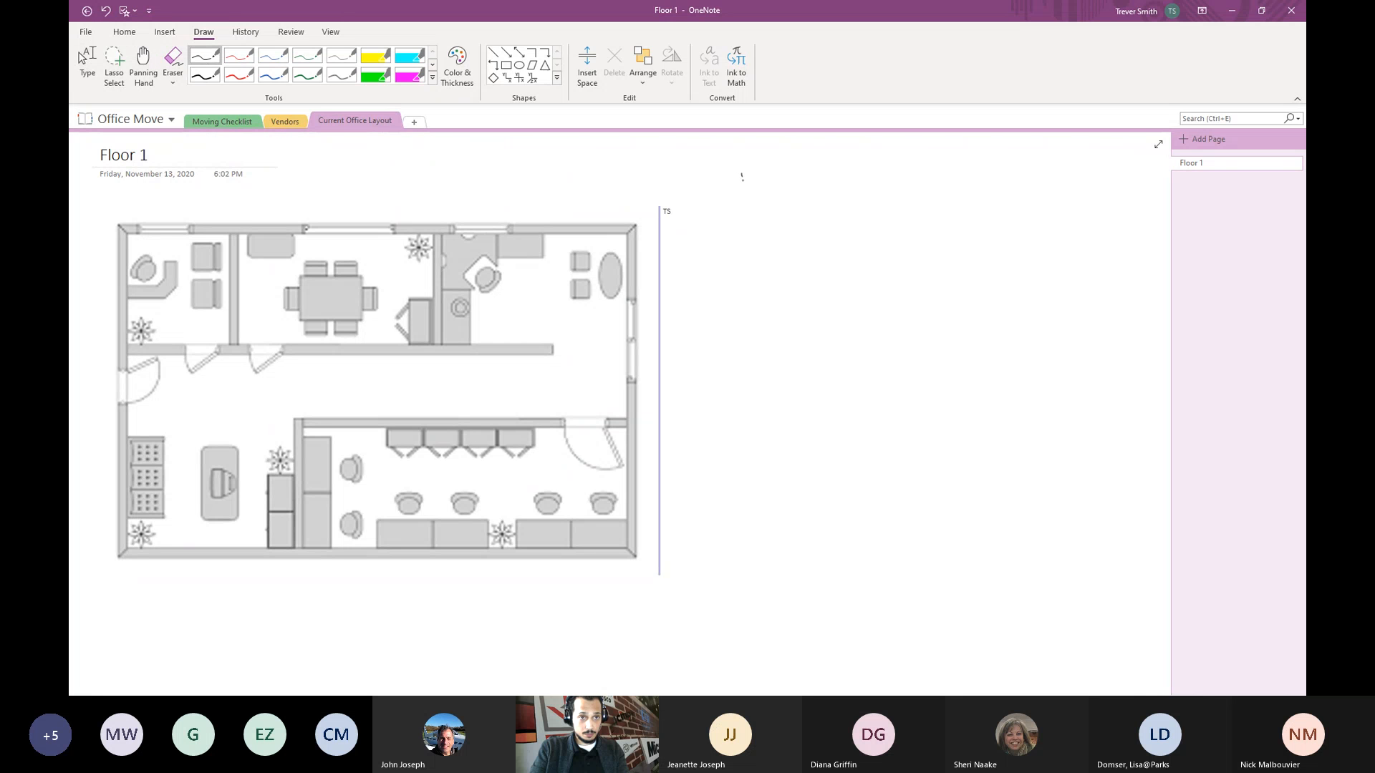
mouse_move(742, 174)
left_mouse_down()
mouse_move(754, 245)
mouse_move(773, 212)
mouse_move(779, 251)
mouse_move(796, 246)
left_mouse_up()
left_click(794, 197)
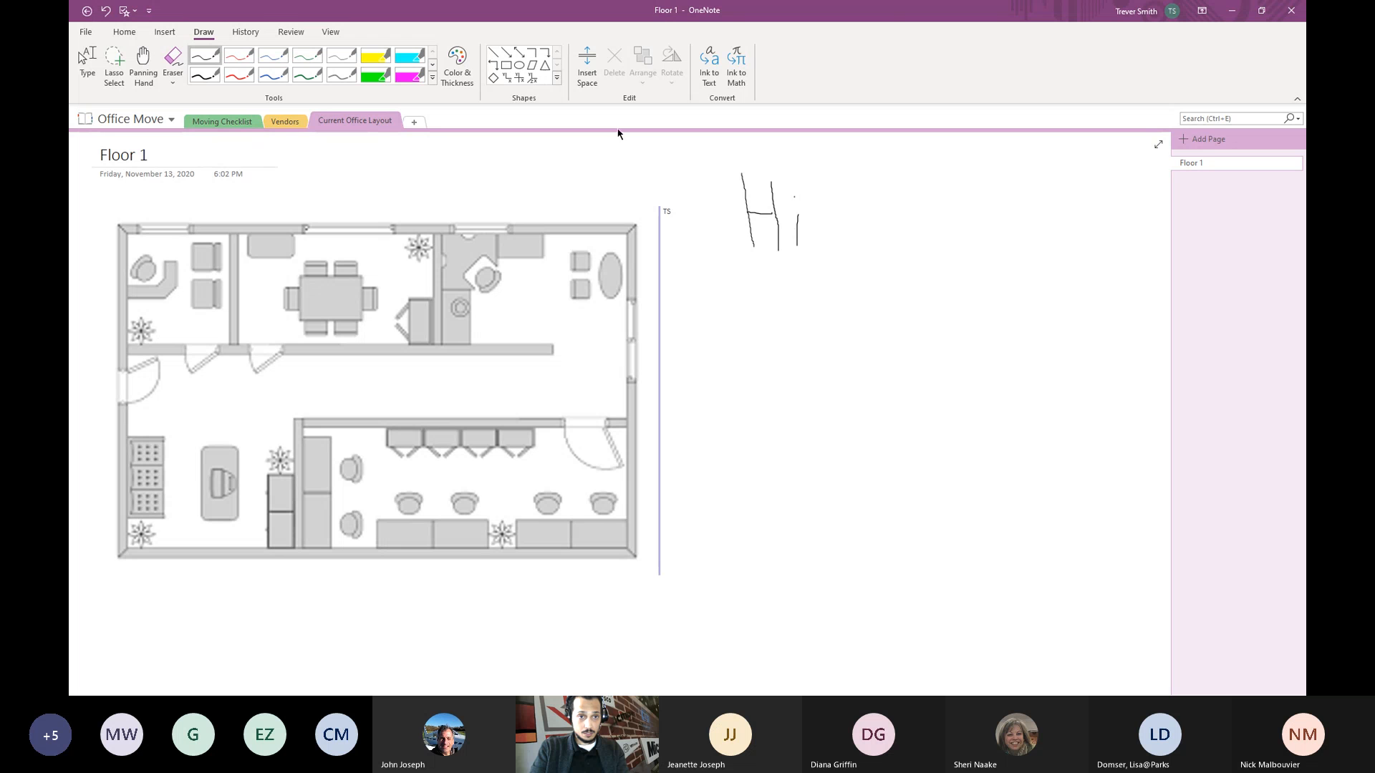
- Lasso the handwritten 'Hi', try Ink to Text, then delete the leftover ink strokes
left_click(114, 64)
mouse_move(749, 166)
left_mouse_down()
mouse_move(823, 282)
mouse_move(816, 196)
mouse_move(753, 164)
left_mouse_up()
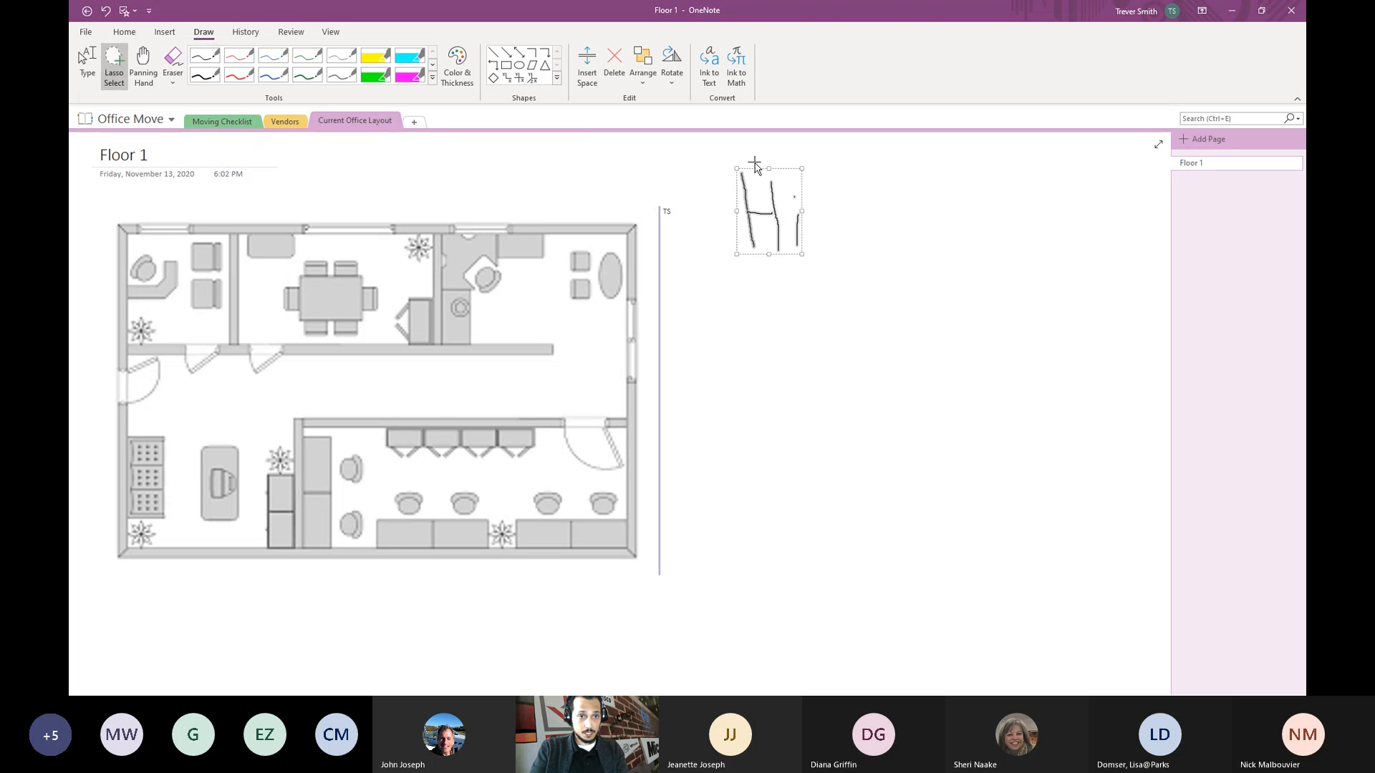
left_click(706, 70)
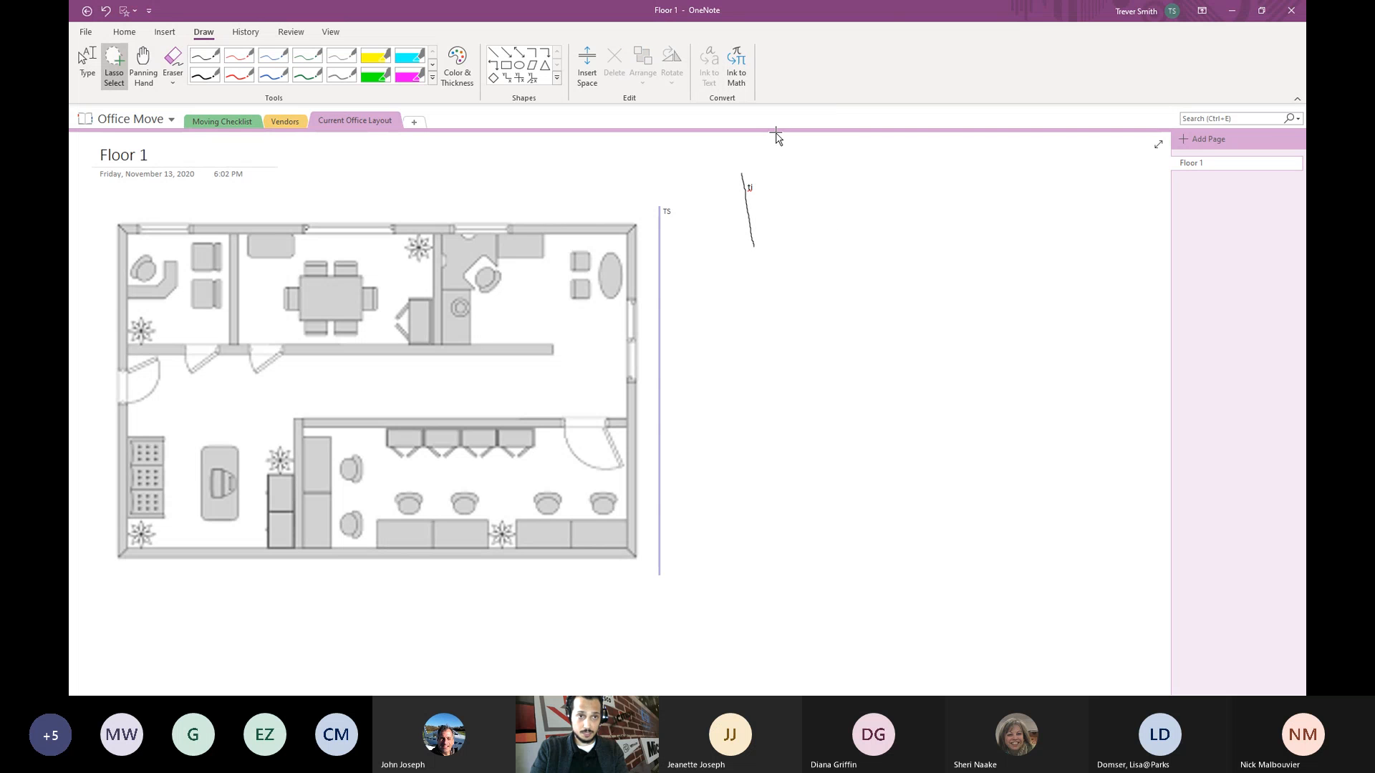
left_click(751, 186)
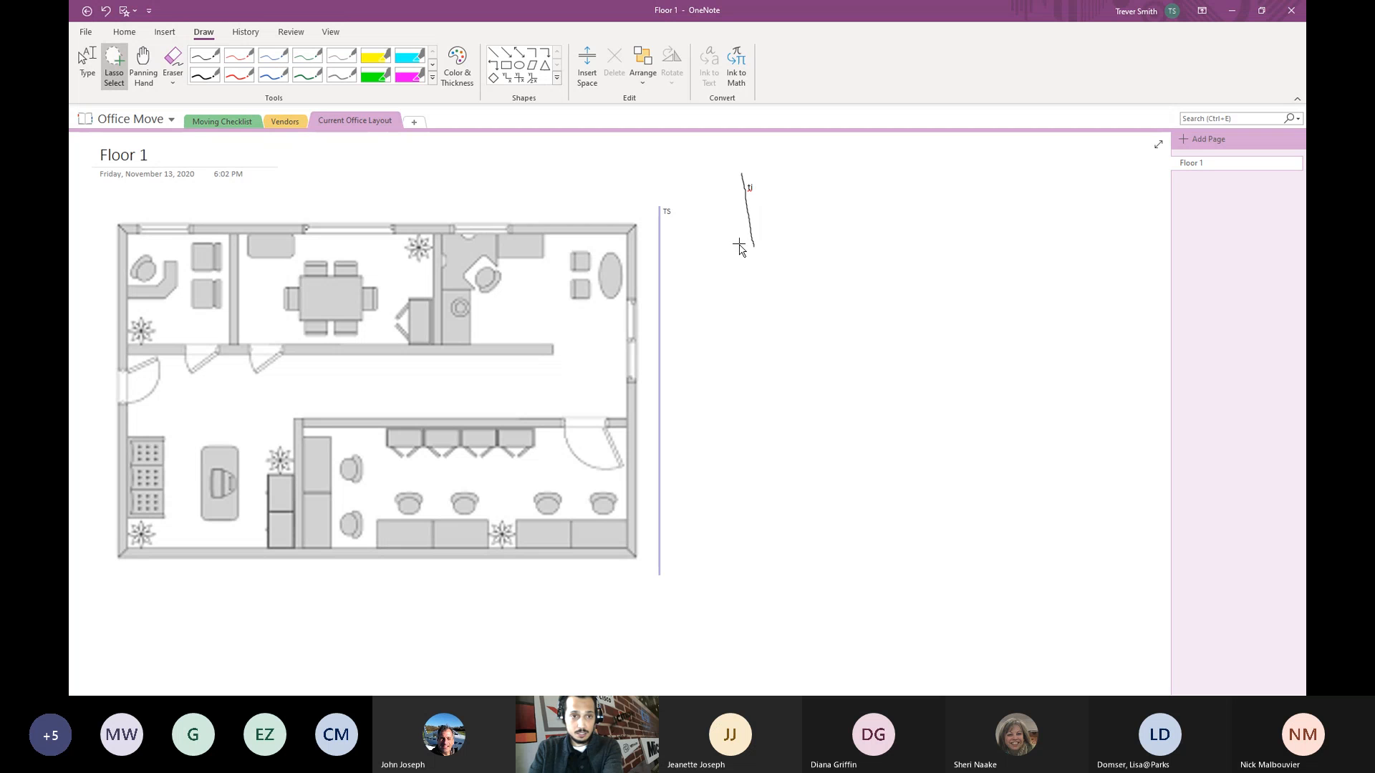
mouse_move(740, 247)
left_mouse_down()
mouse_move(767, 184)
mouse_move(767, 250)
left_mouse_up()
key("Delete")
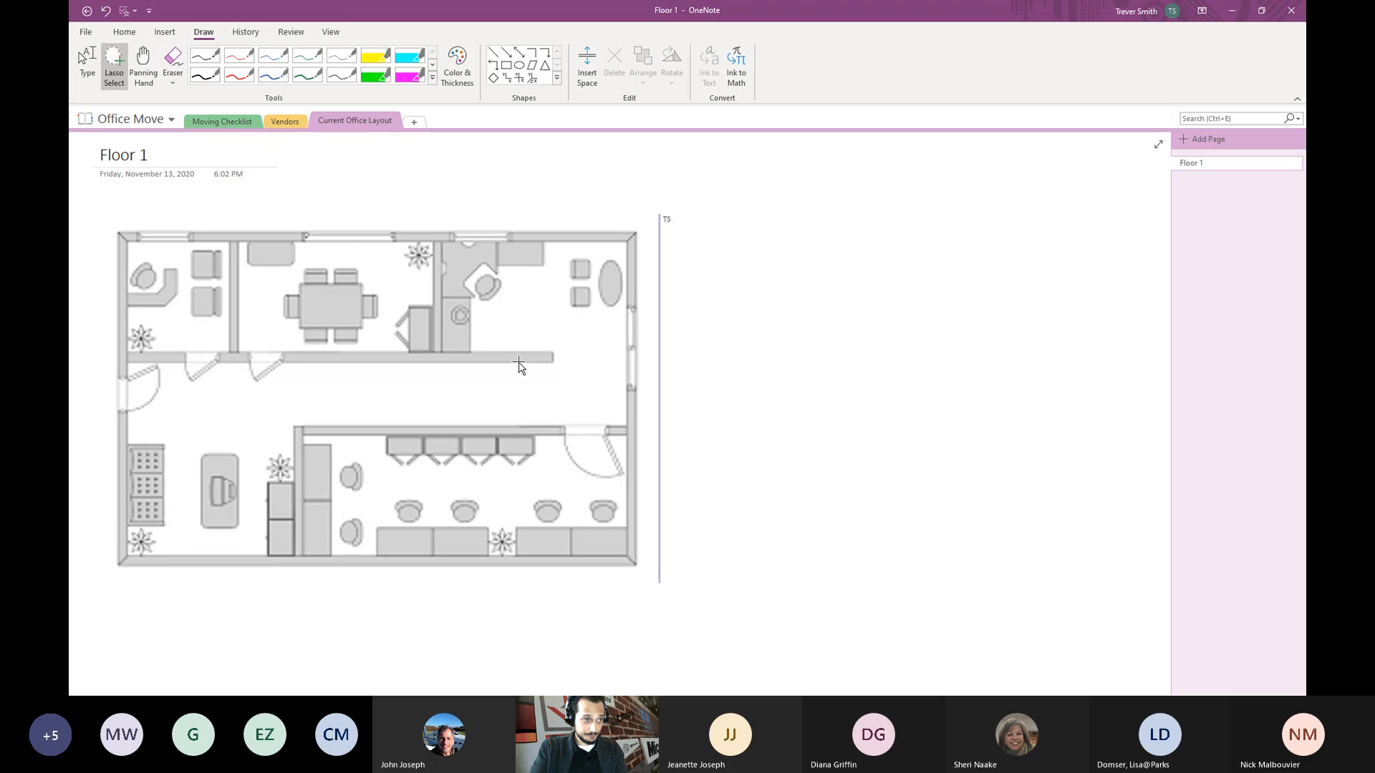
left_click(214, 60)
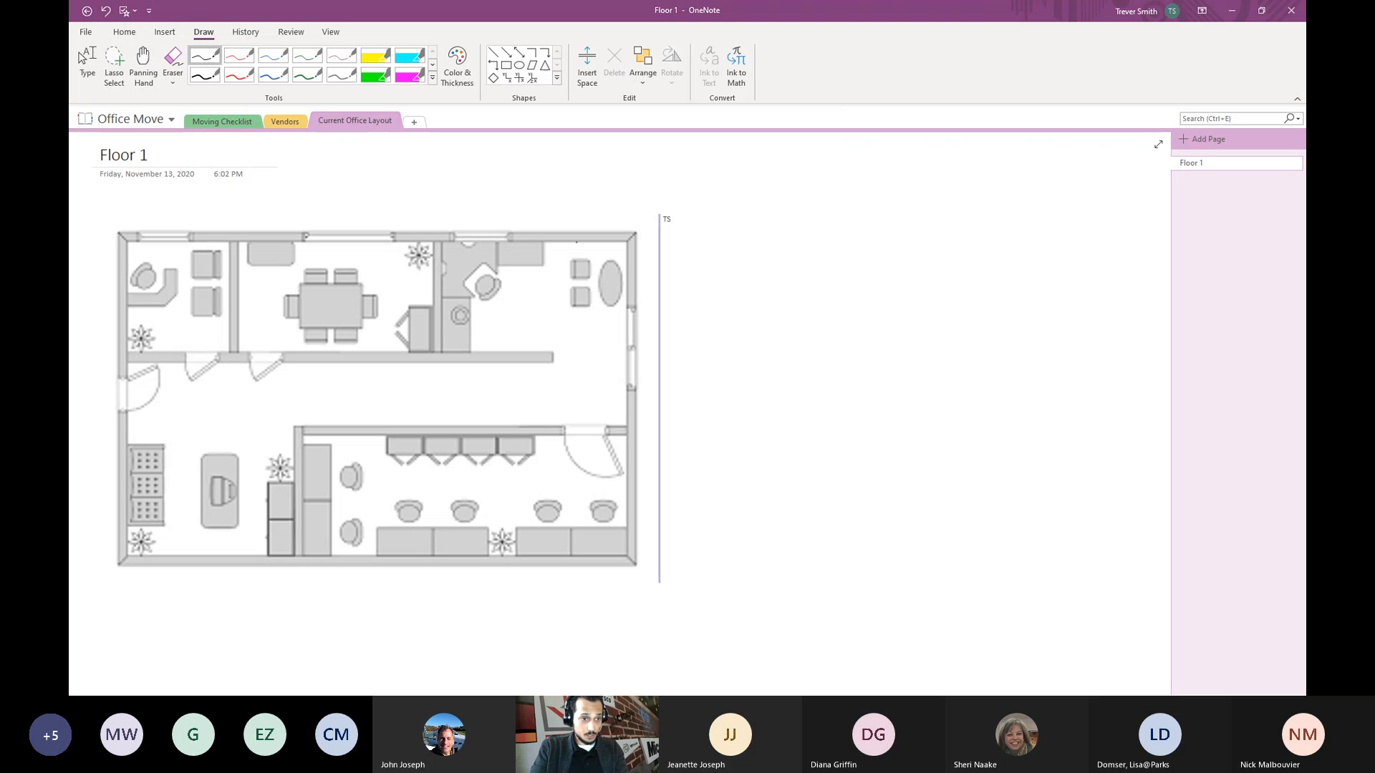
- Draw a blue line above the floor plan with a grey line beneath it
left_click(272, 76)
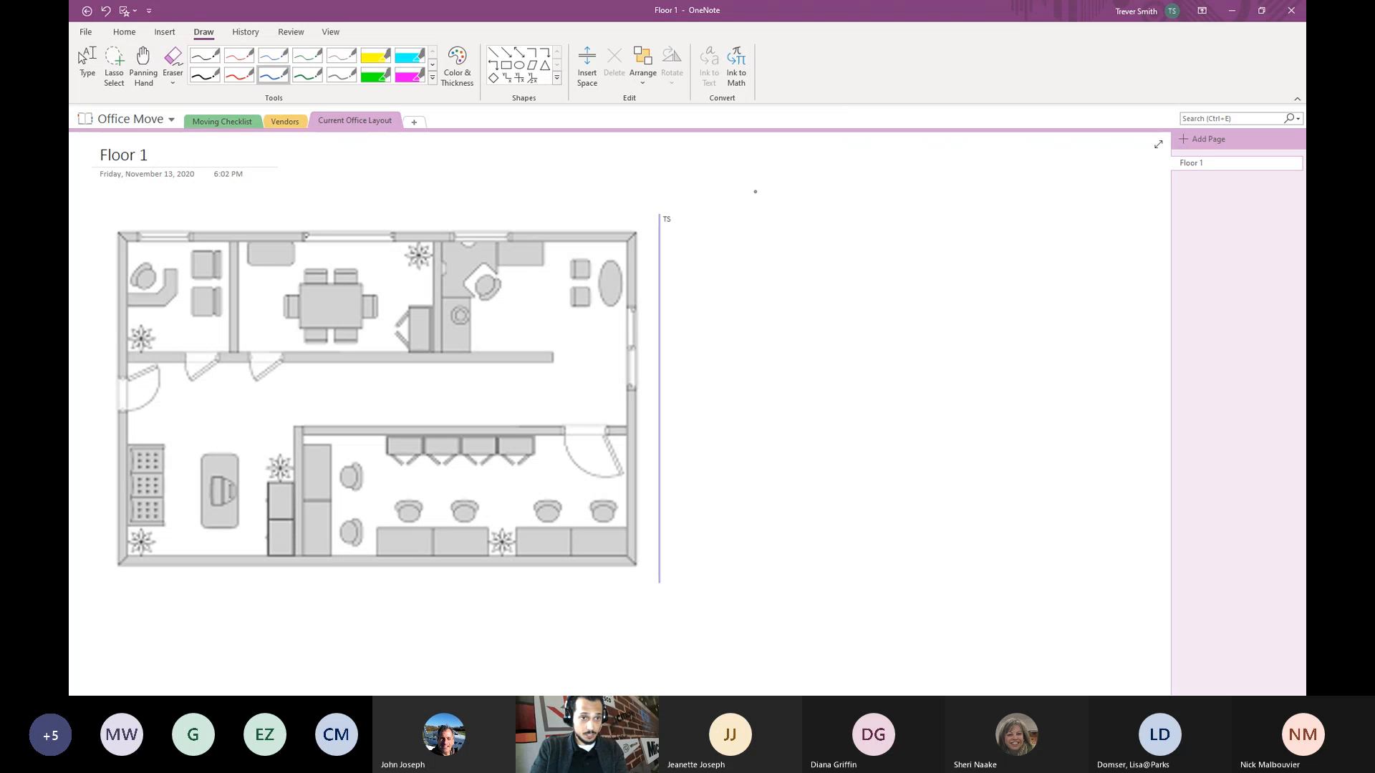
left_click_drag(476, 174, 557, 173)
left_click(341, 76)
left_click_drag(466, 197, 567, 197)
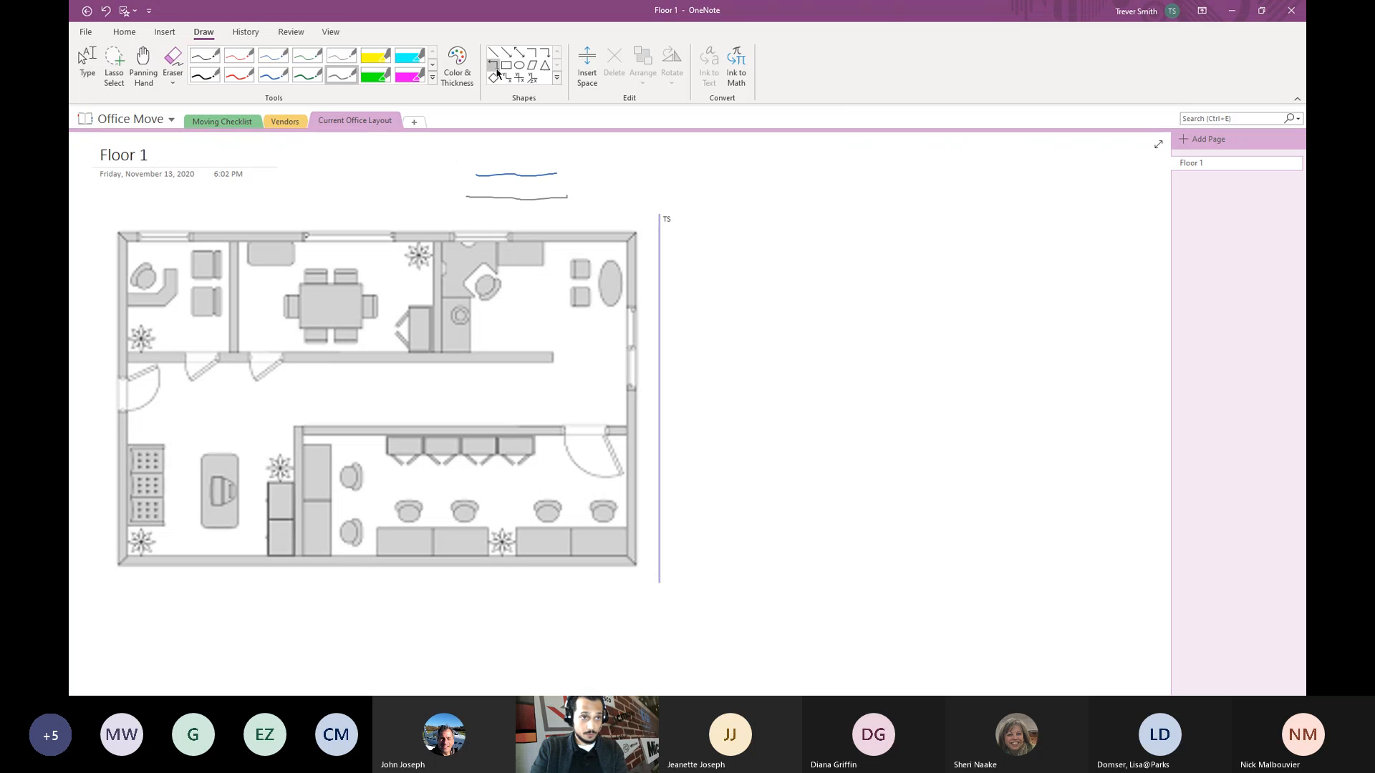
- Draw a rectangle in the plan's upper-right room and a circle below the left doorway
left_click(506, 66)
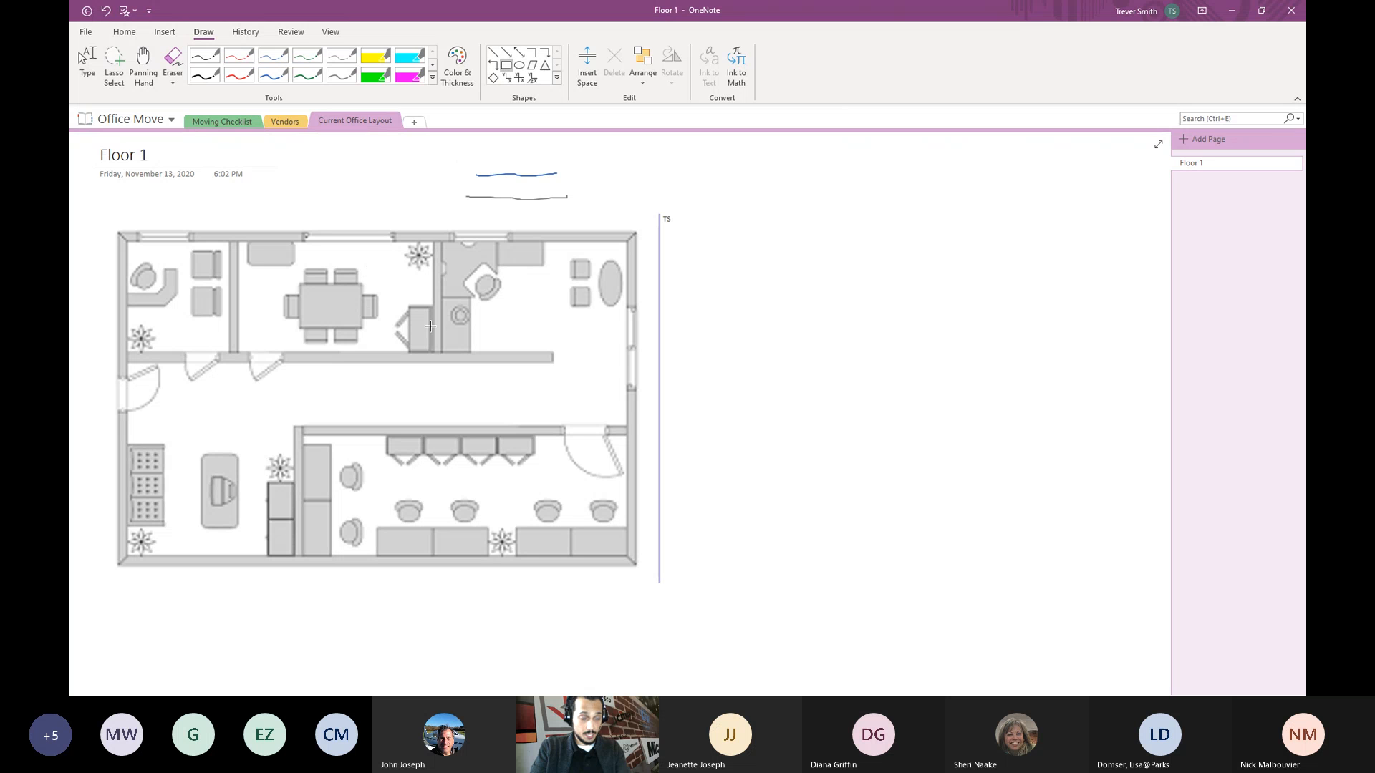
mouse_move(517, 284)
left_mouse_down()
mouse_move(531, 329)
mouse_move(564, 347)
left_mouse_up()
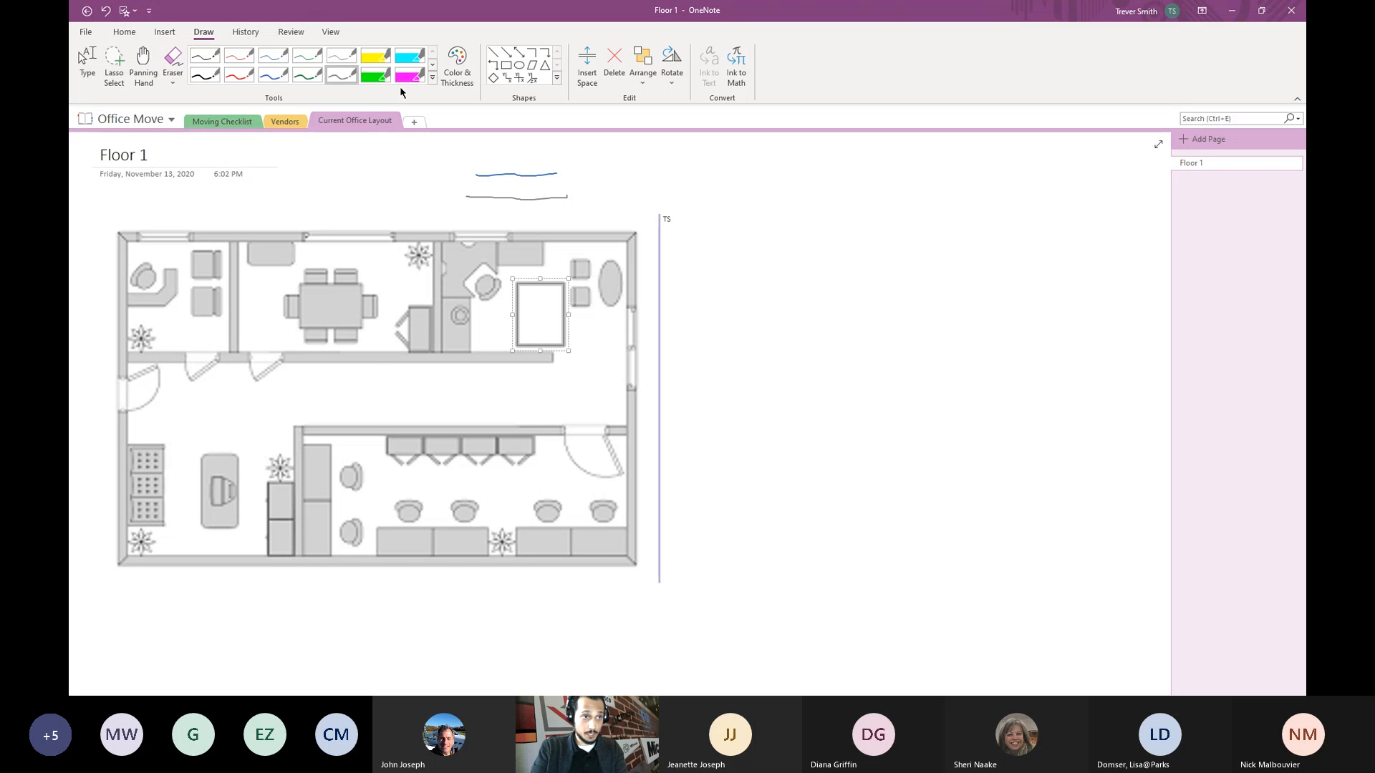
left_click(519, 66)
left_click_drag(204, 387, 259, 443)
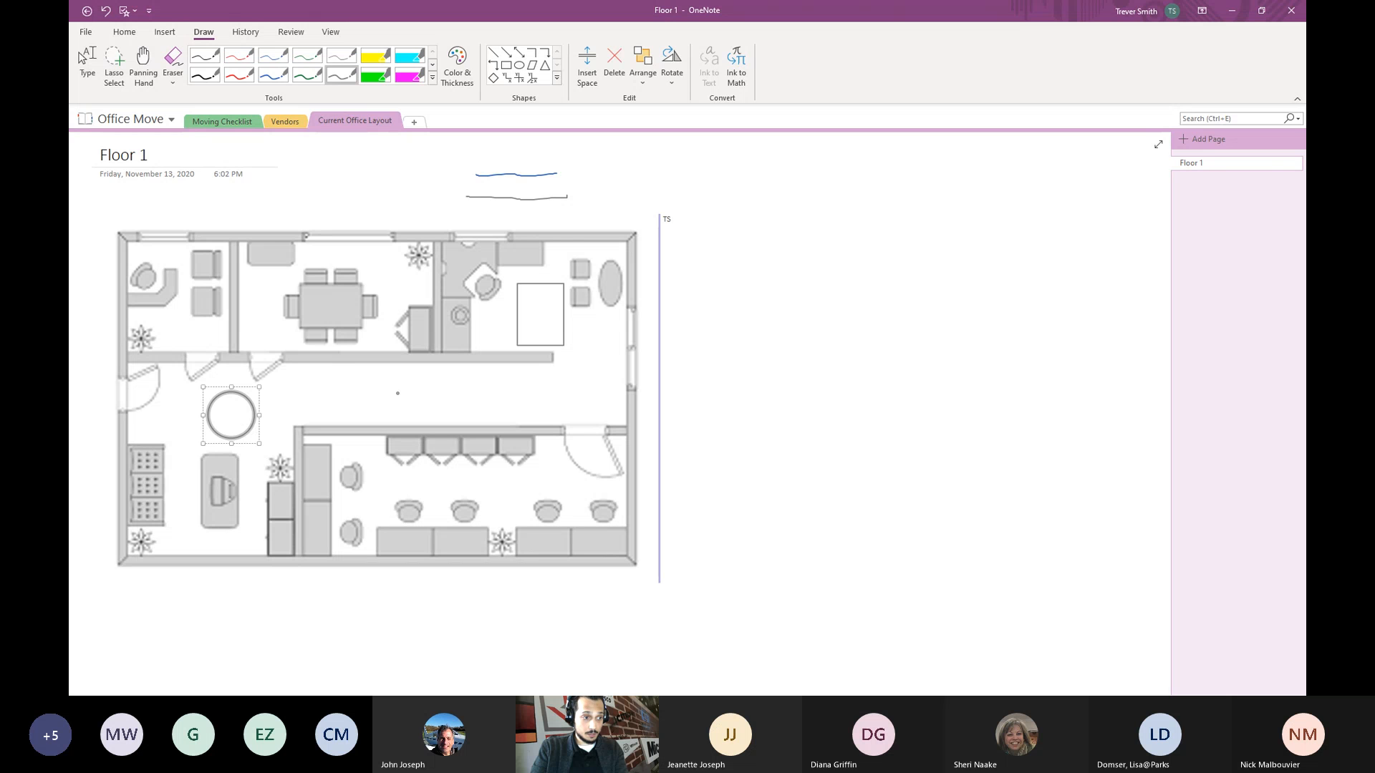
left_click(396, 162)
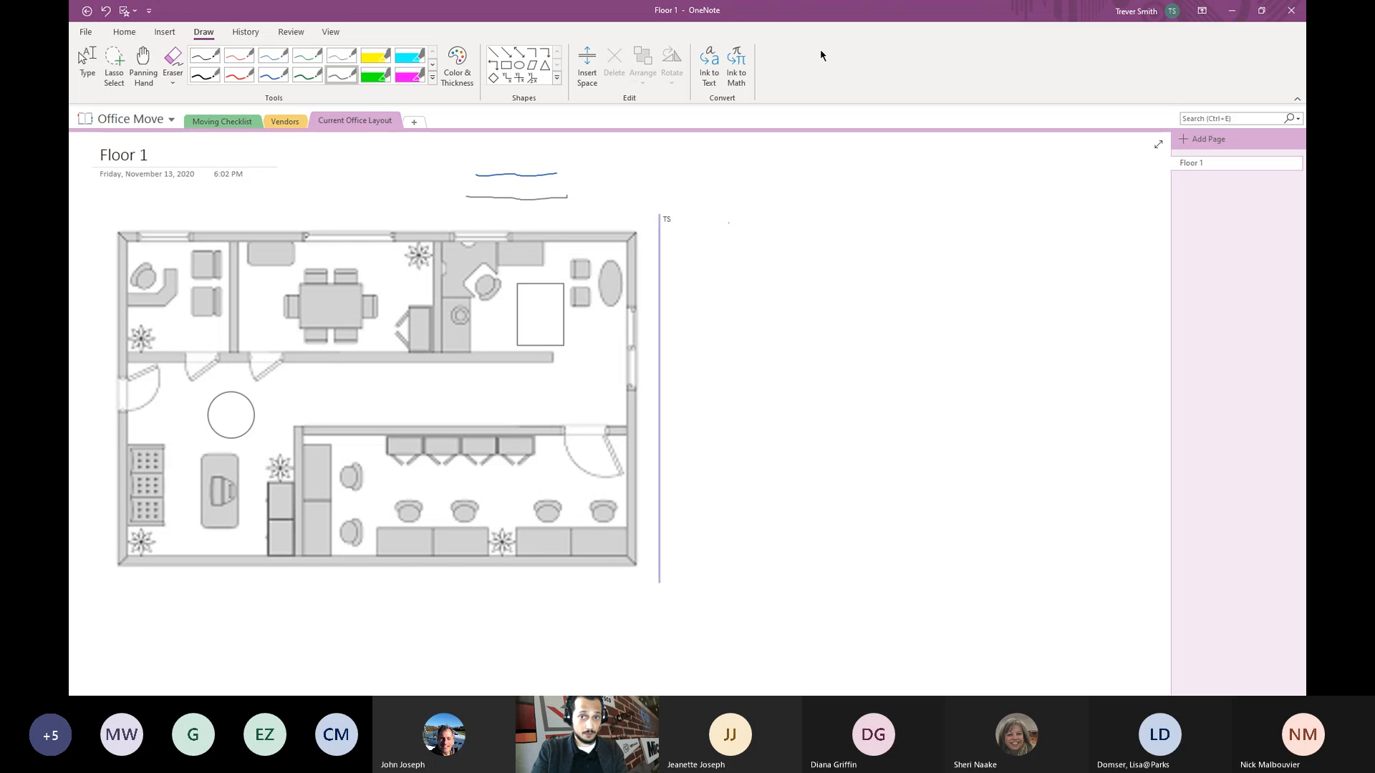
left_click(124, 32)
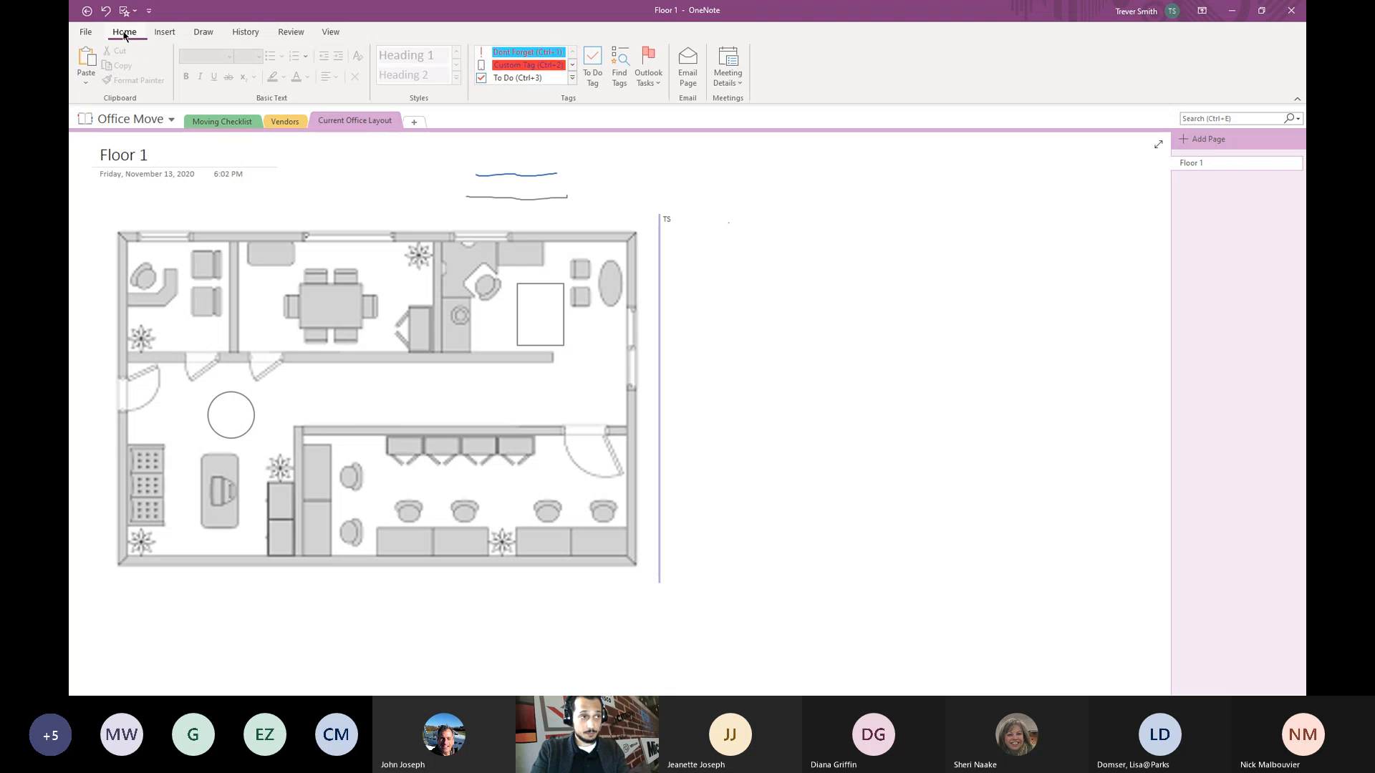
left_click(577, 64)
left_click(576, 65)
left_click(576, 64)
left_click(576, 65)
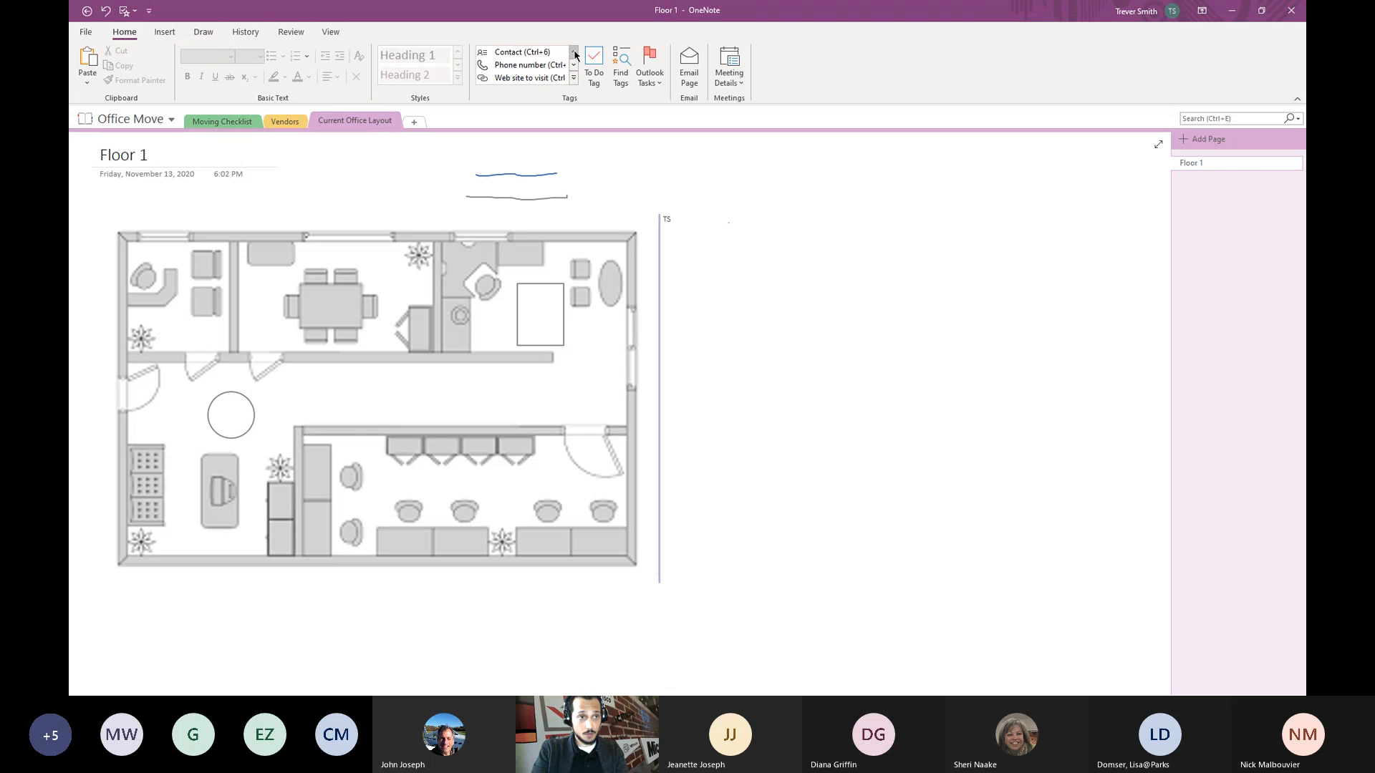
left_click(573, 68)
left_click(574, 51)
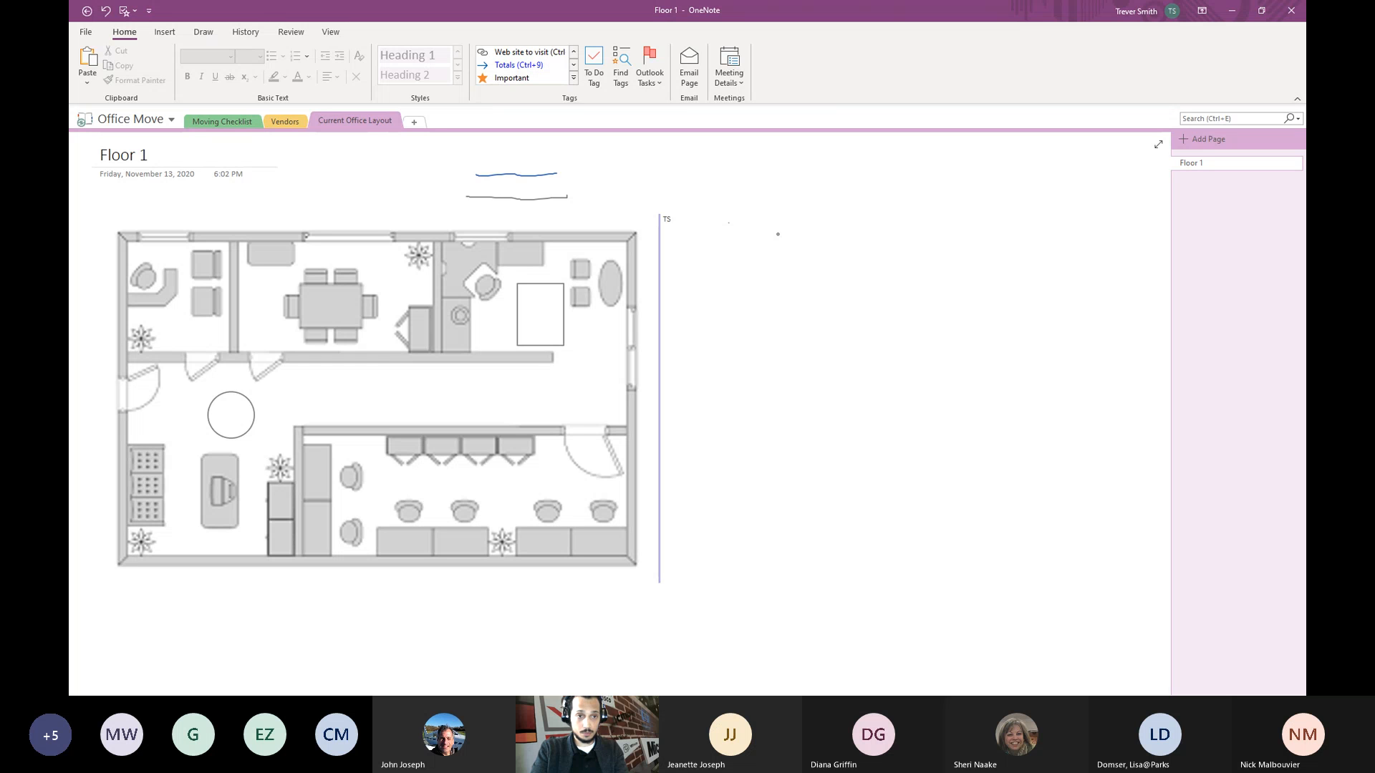
left_click(165, 32)
left_click(203, 32)
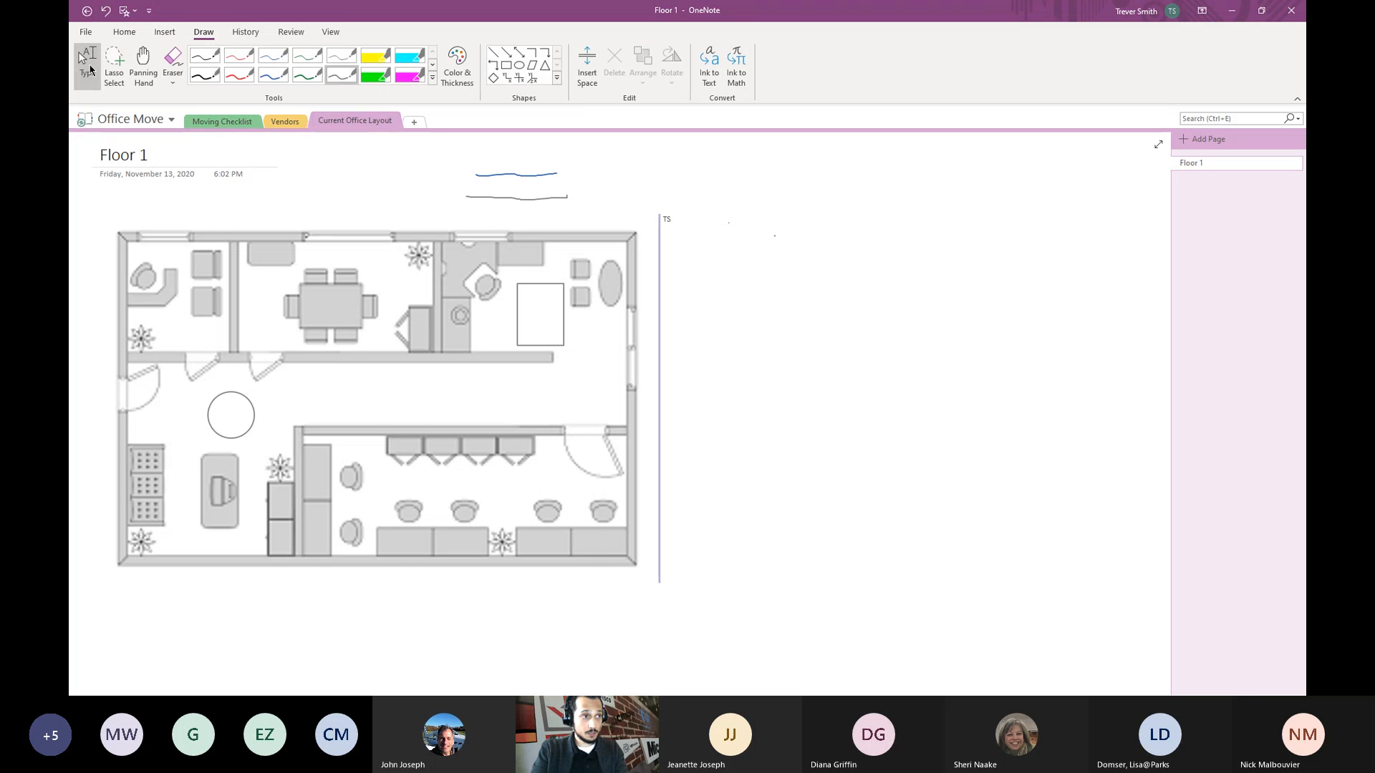
- Type a note beside the plan listing Chairs:, Tables:, Bookcases:, Plants: and Lamps:
left_click(732, 195)
type("cha")
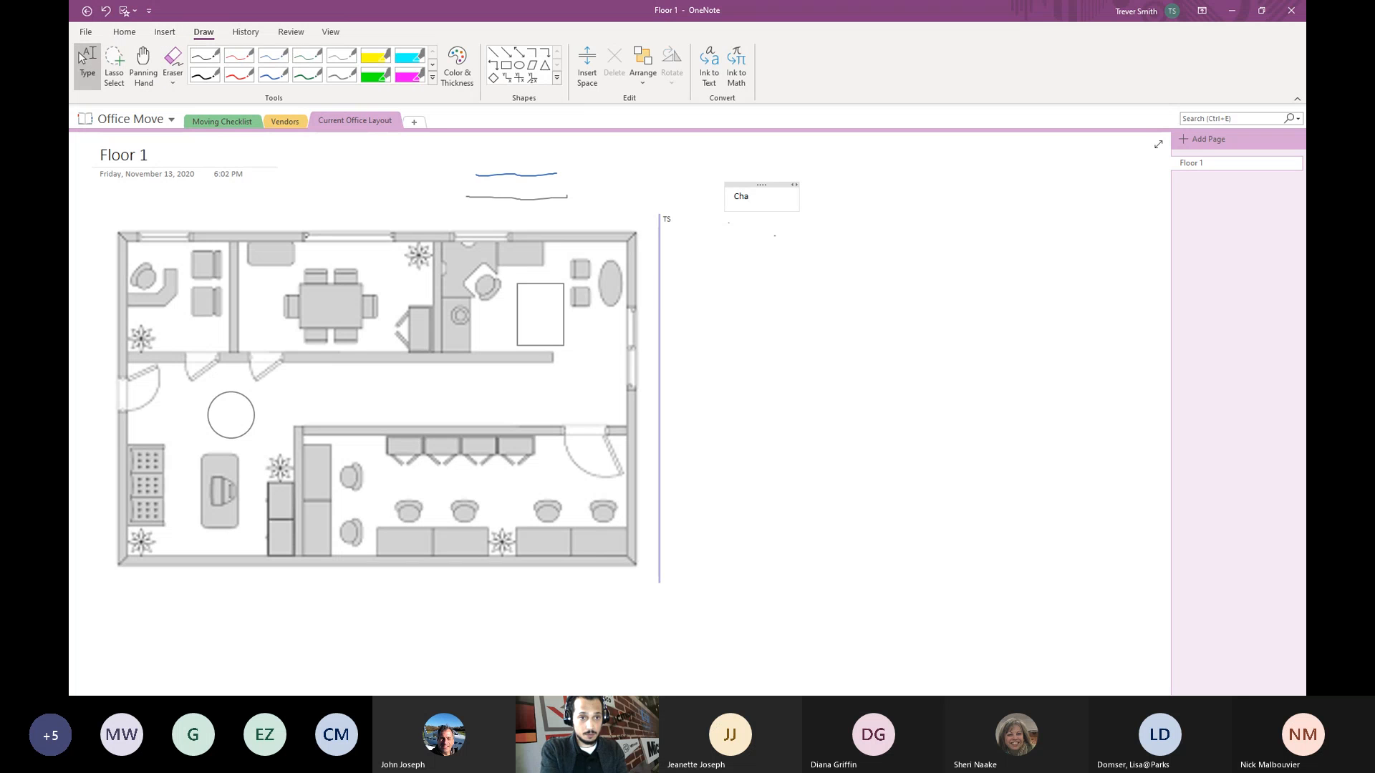
type("irs:")
key("Return")
type("Tables: ")
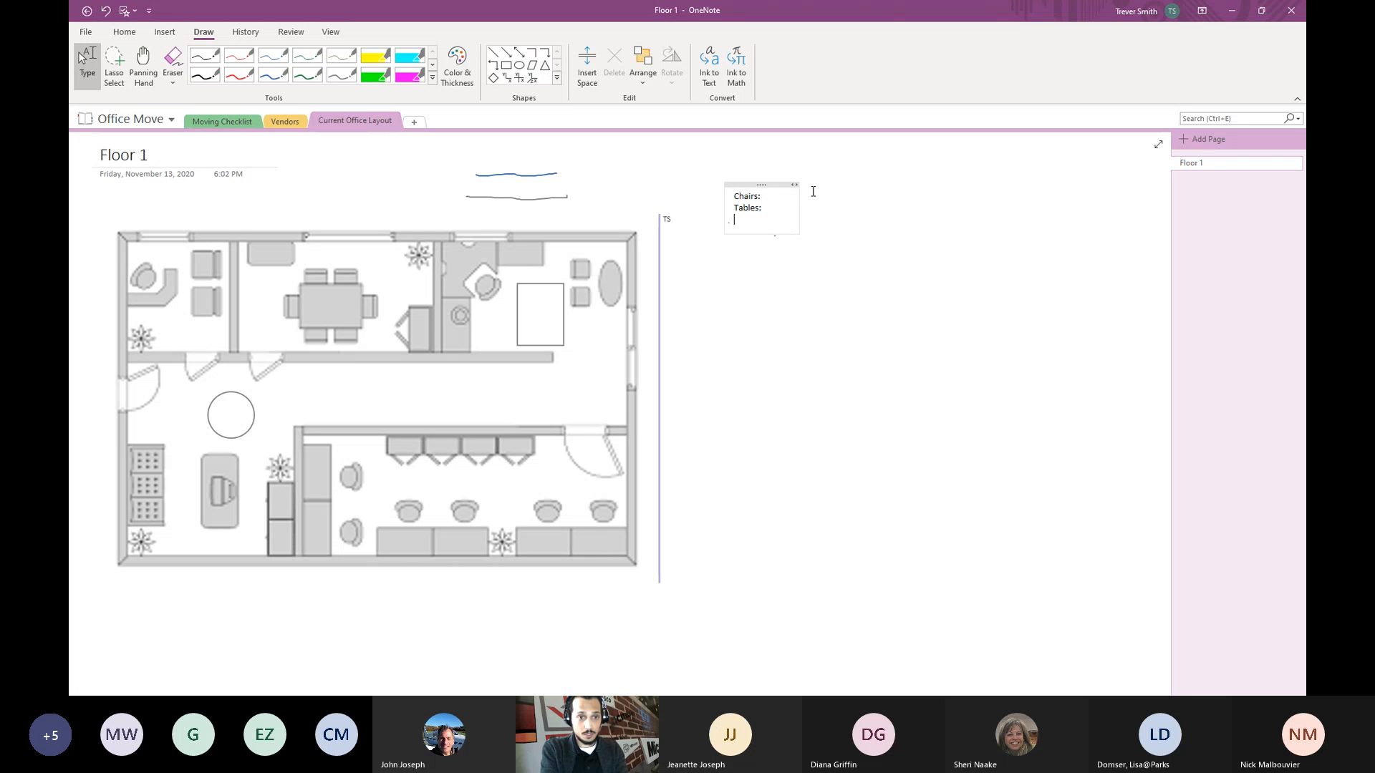
type("Bookcases:")
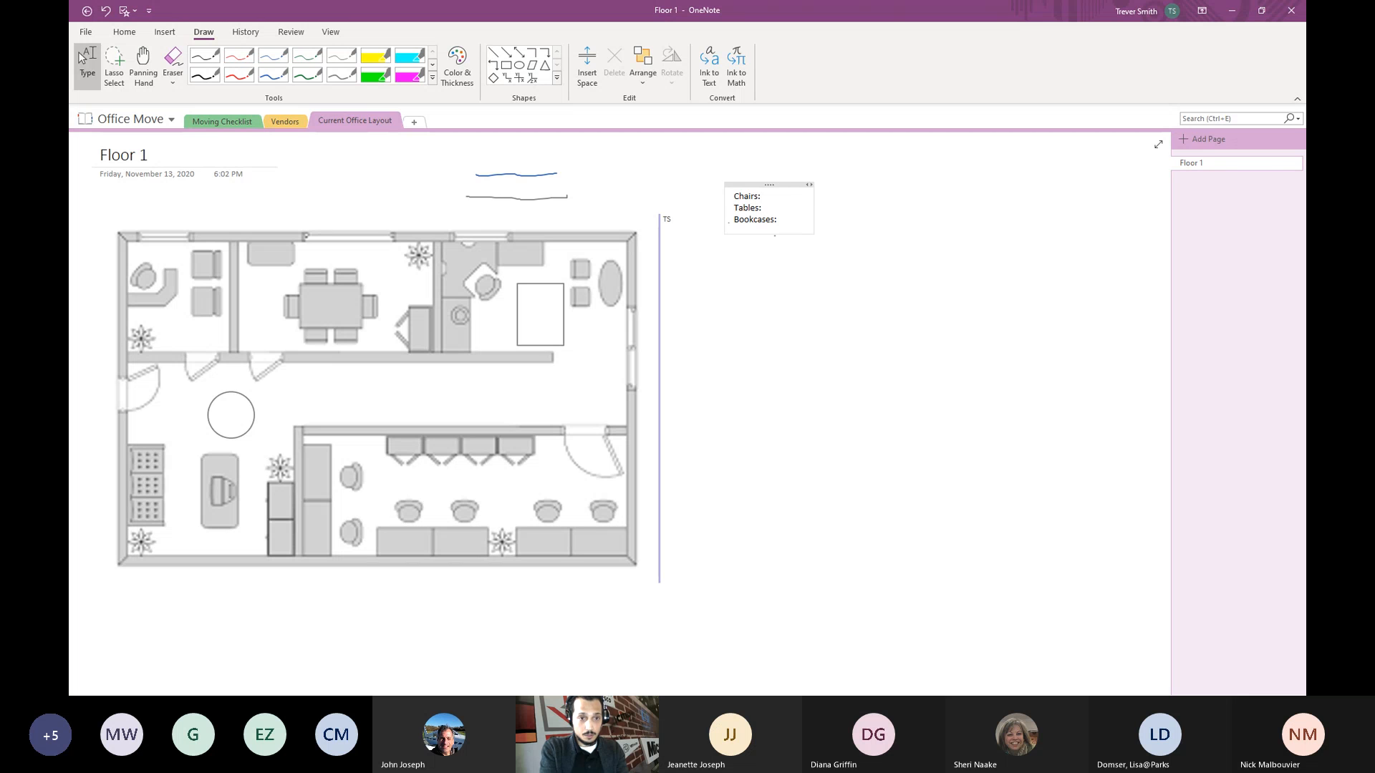
key("Return")
type("Plants:")
key("Return")
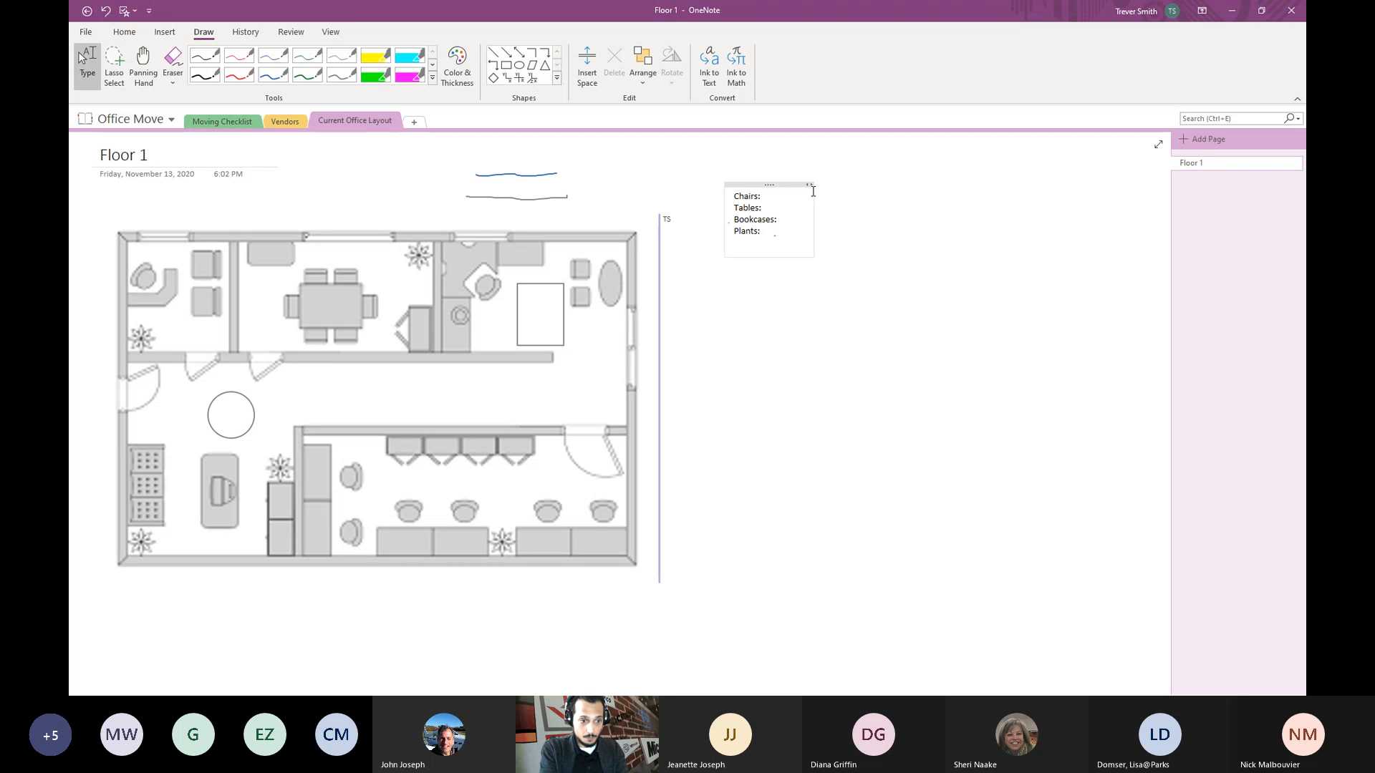
left_click(778, 198)
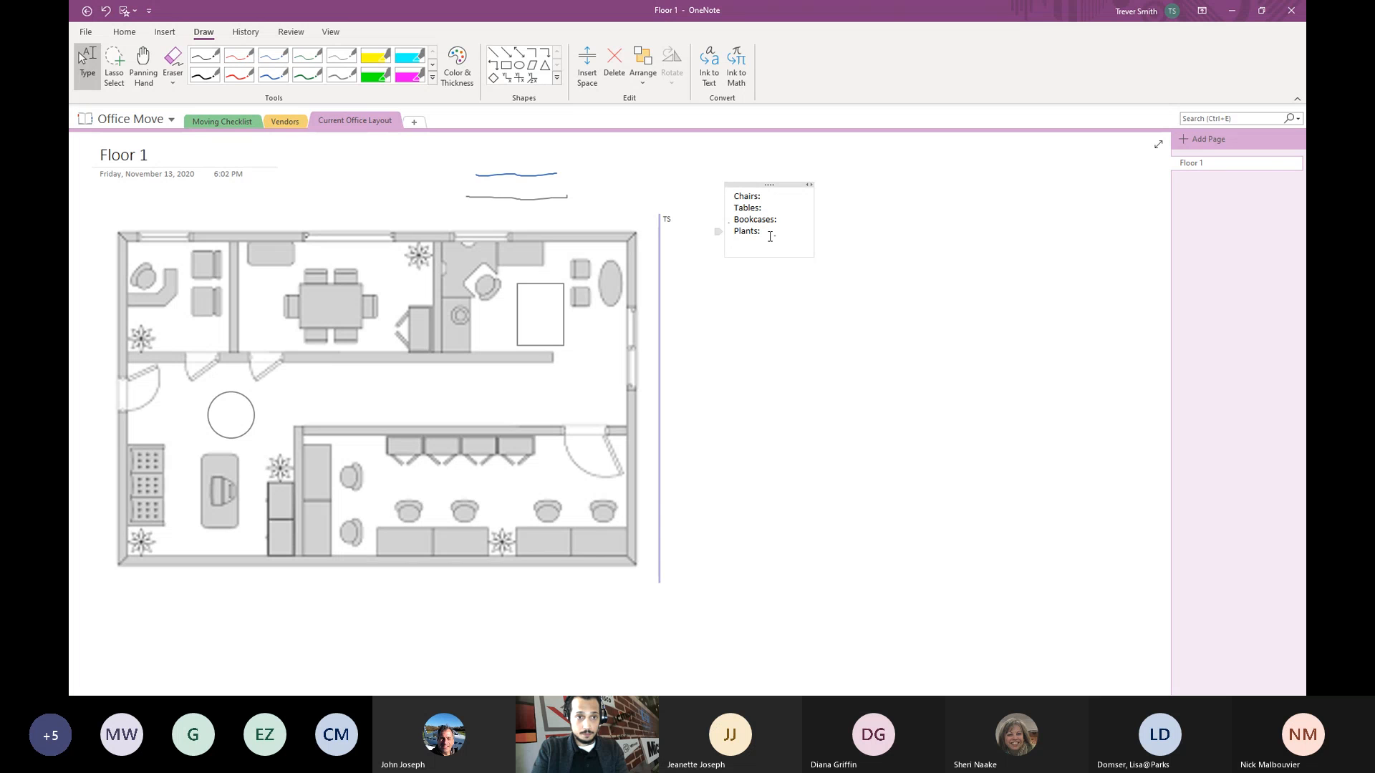
left_click(769, 236)
type("Lamps:")
key("Return")
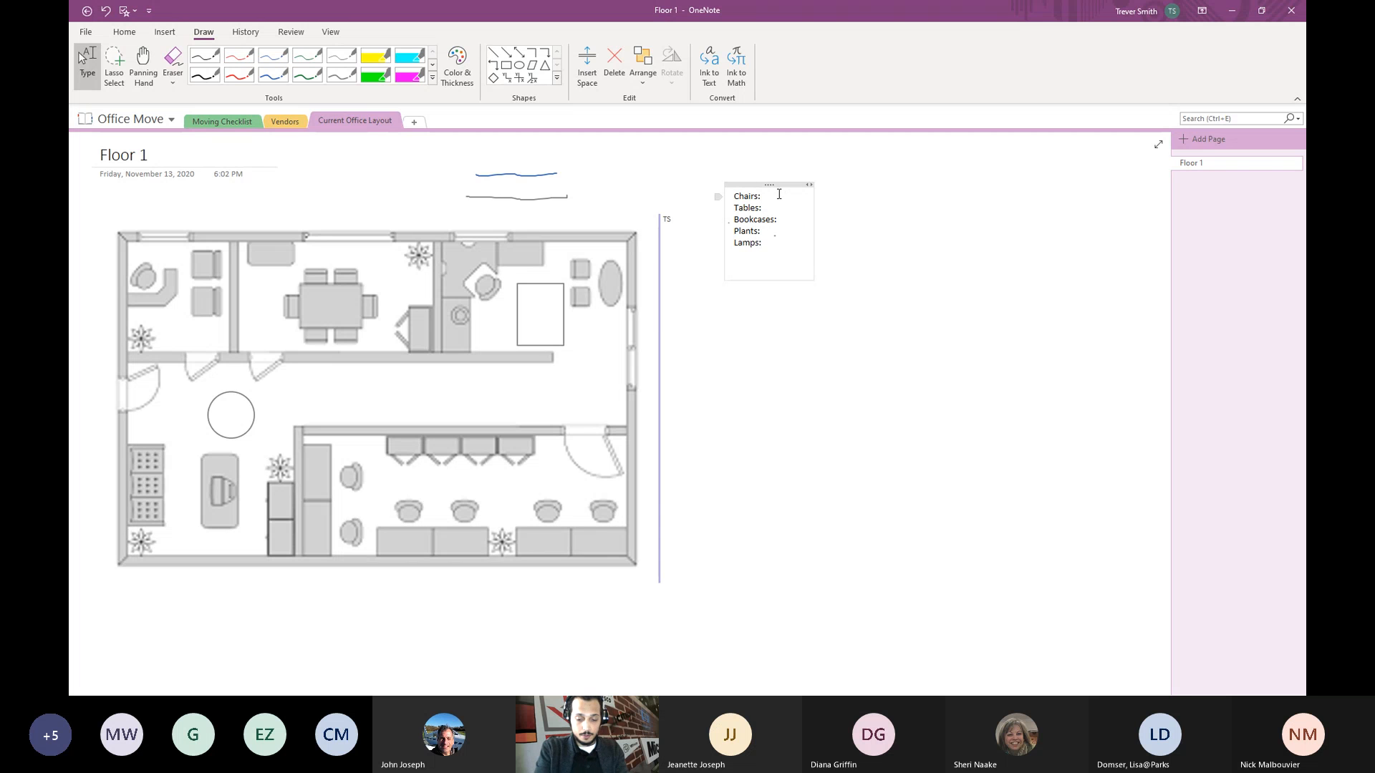
- Fill in the counts: Chairs 8, Tables 10, Bookcases 11, Plants 6, Lamps 7
type("8")
left_click(782, 207)
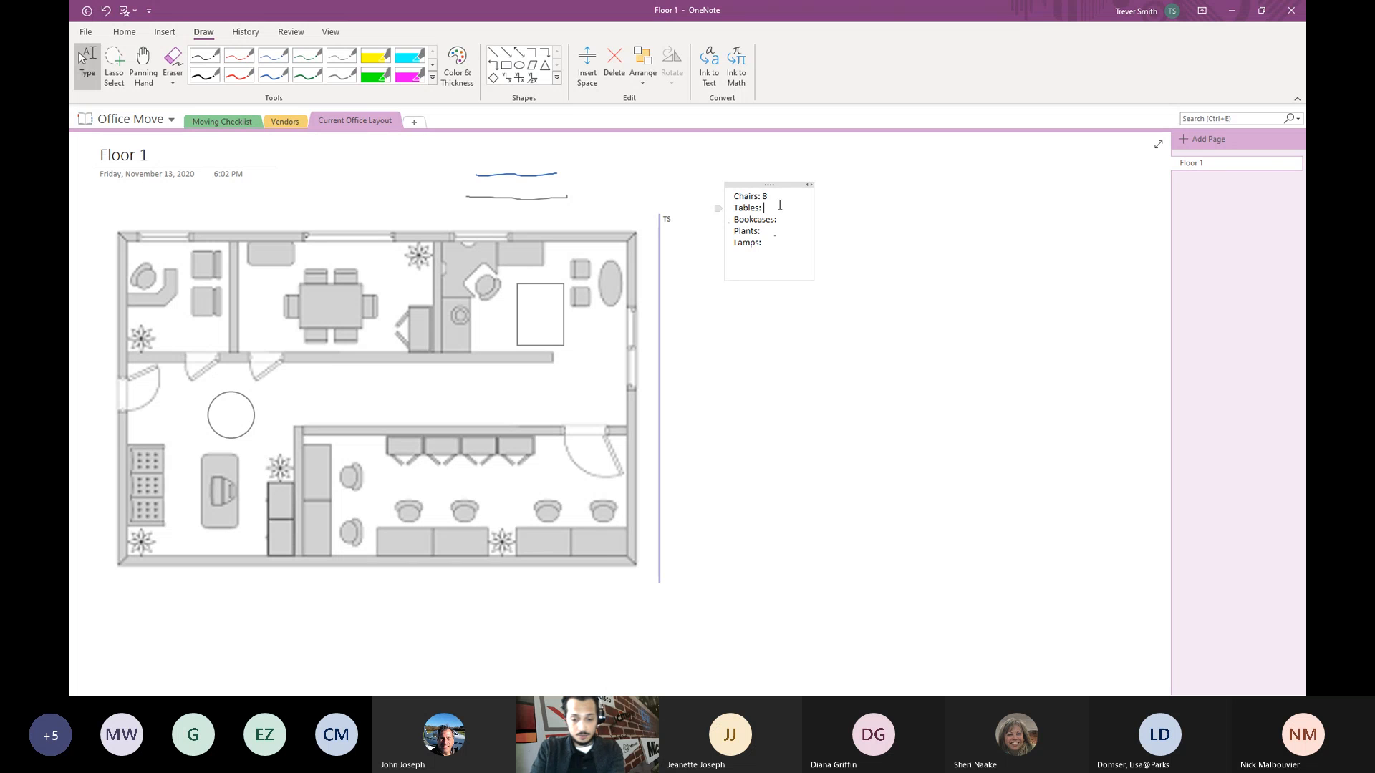
type("10")
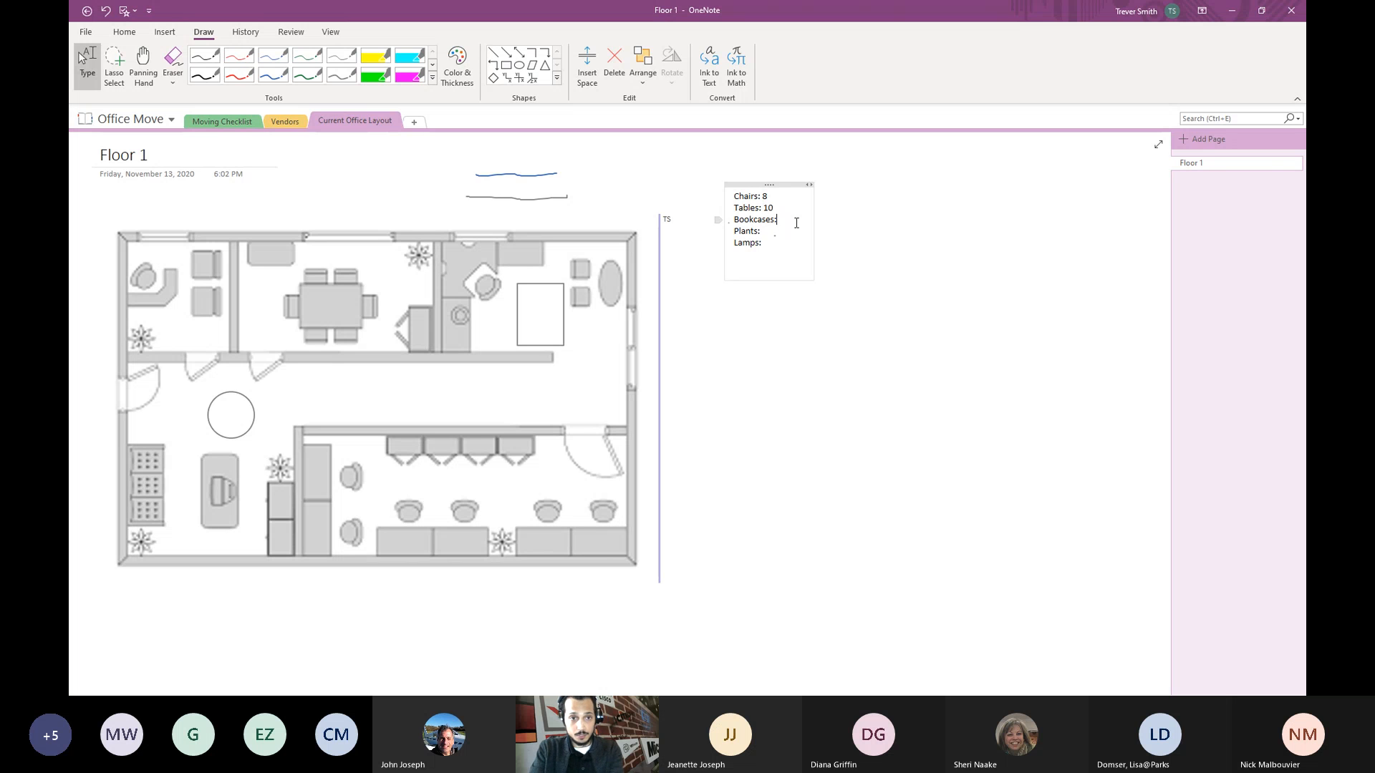
left_click(781, 220)
type("11")
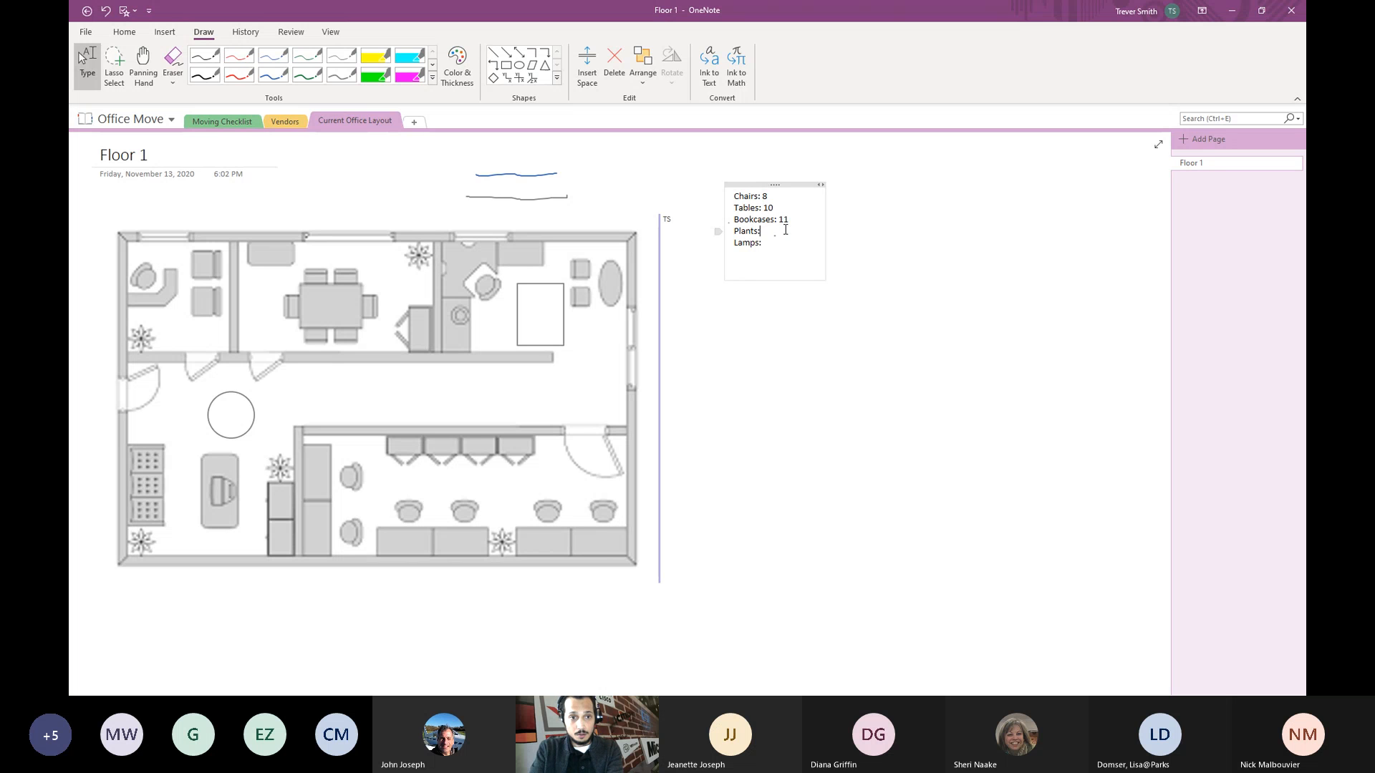
type(" 6")
left_click(785, 243)
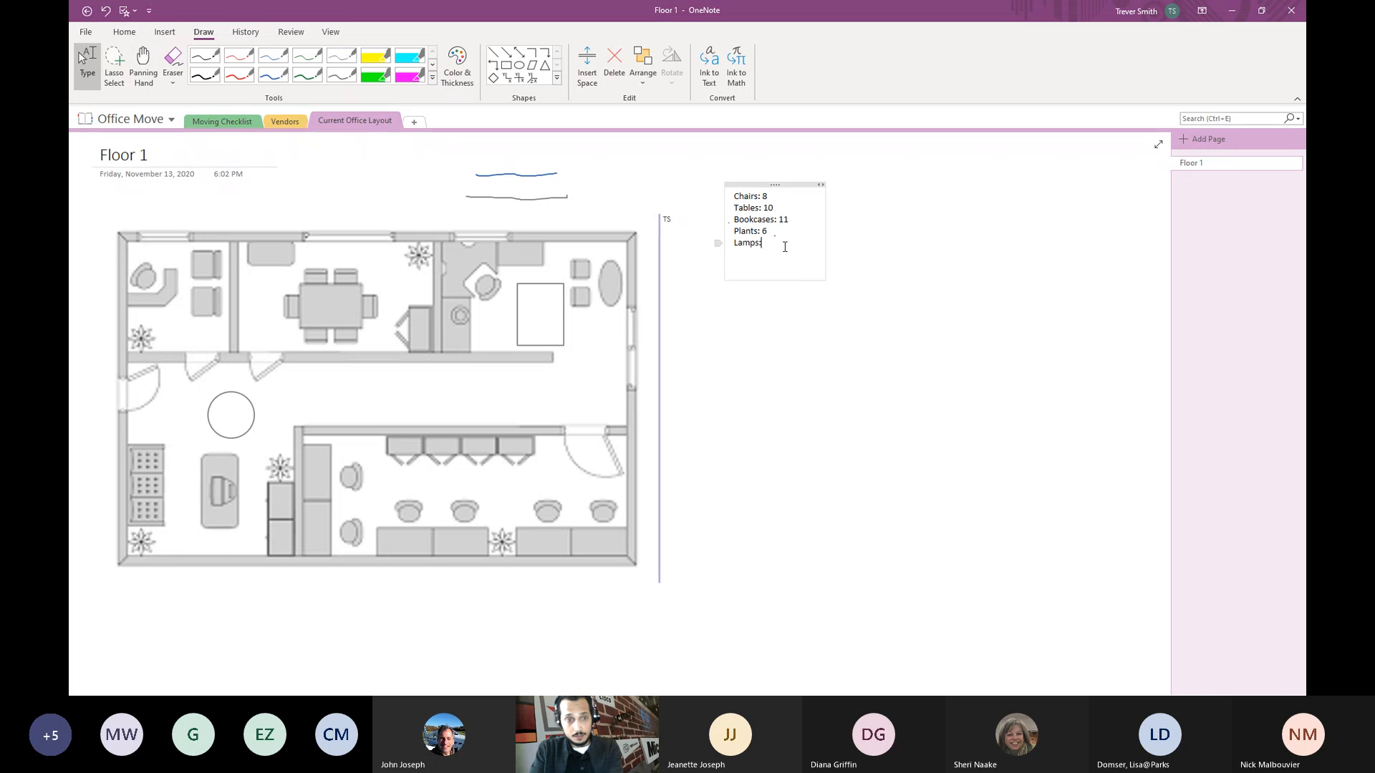
type("7")
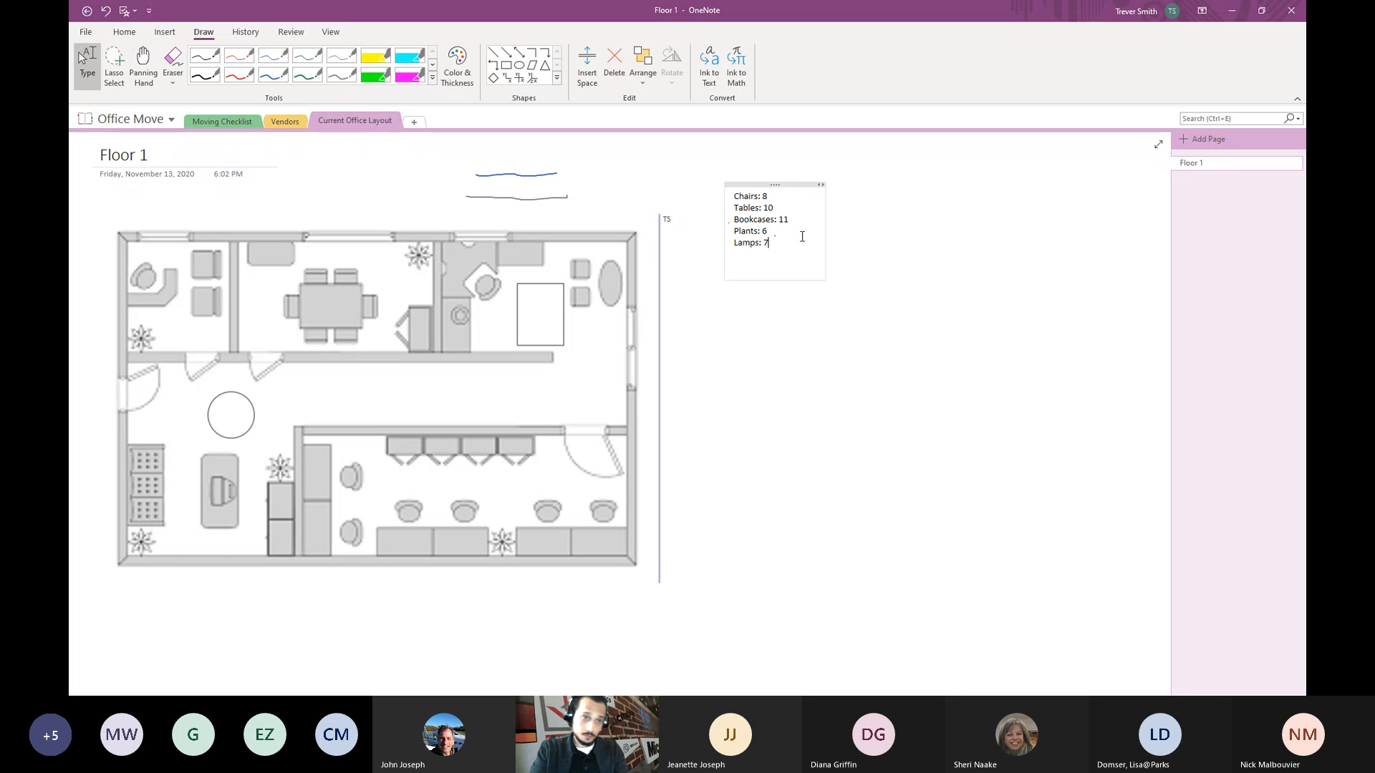
left_click(732, 245)
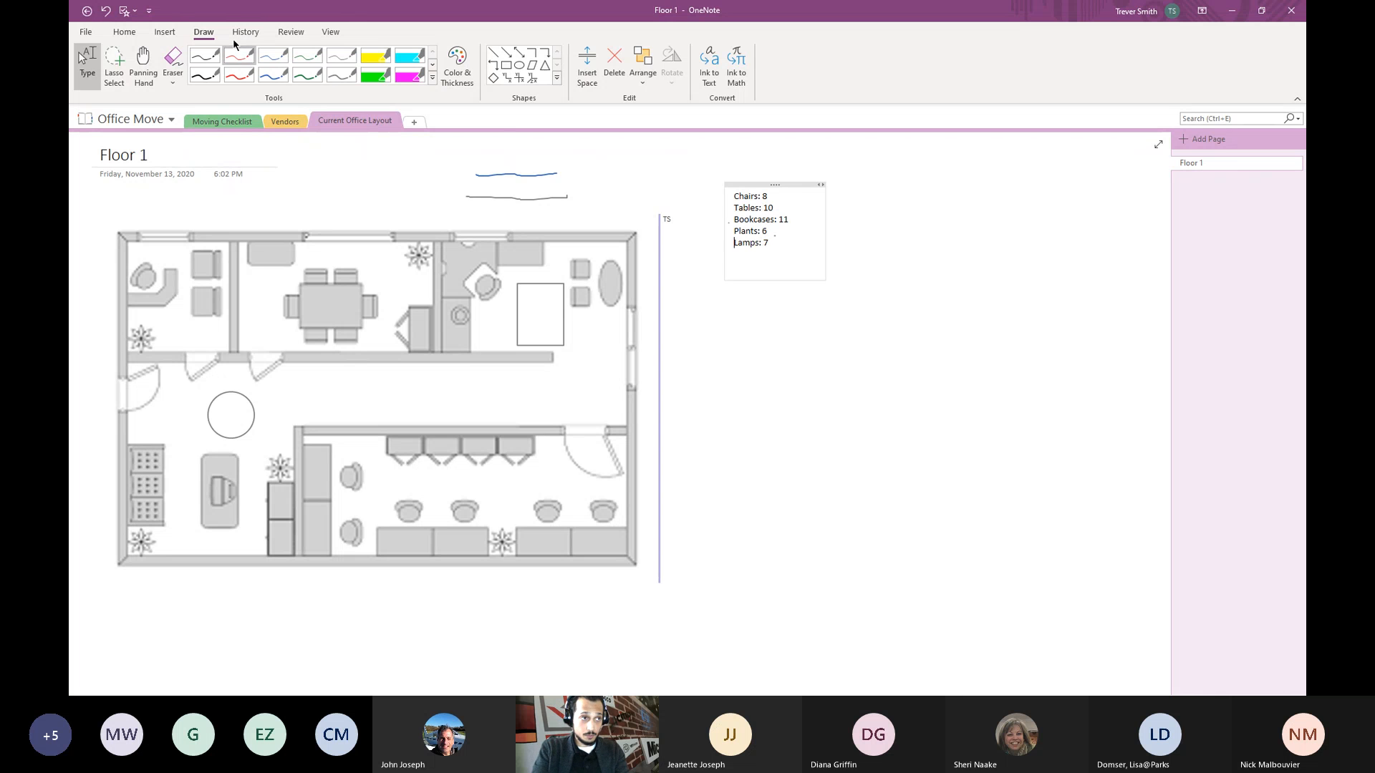
scroll(234, 44, "up", 2)
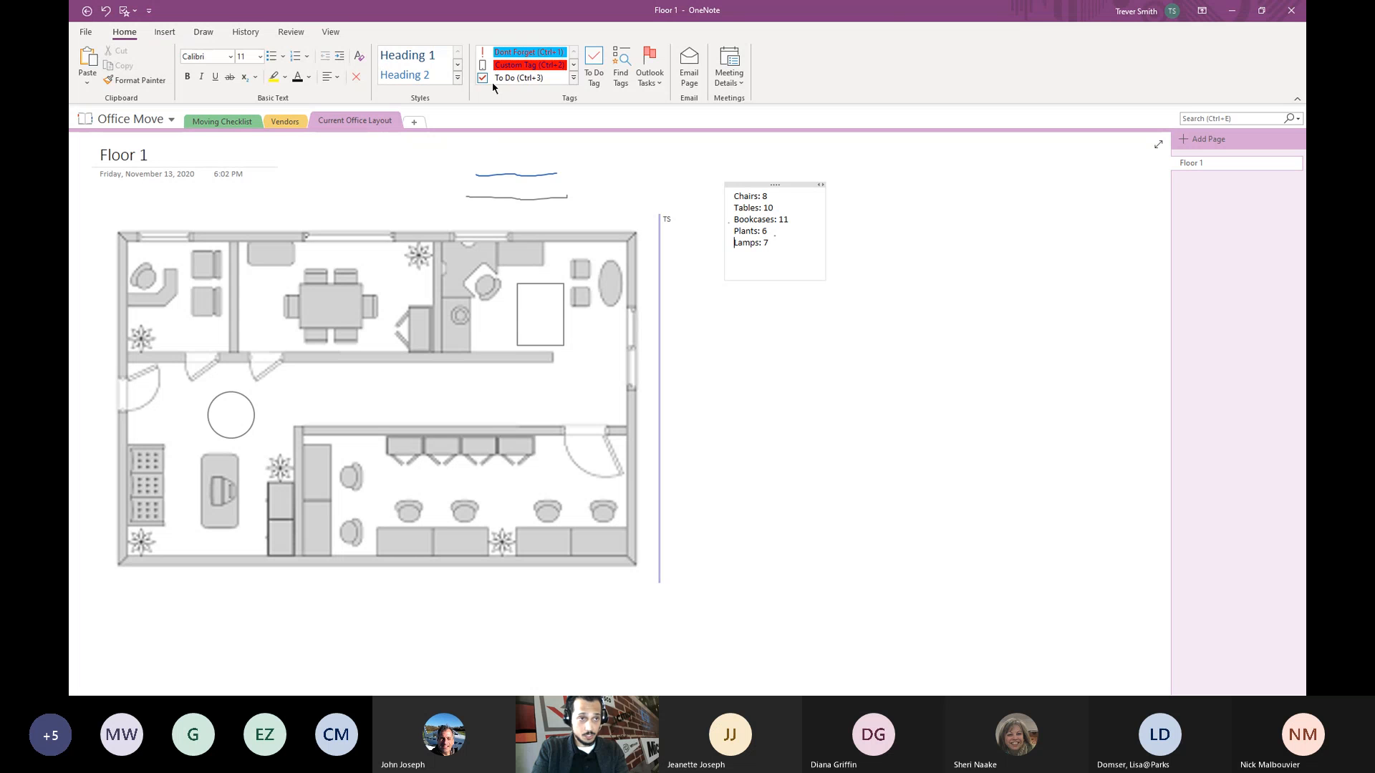
- Apply the Totals tag to Lamps 7, Plants 6, Bookcases 11, Tables 10 and Chairs 8
left_click(574, 65)
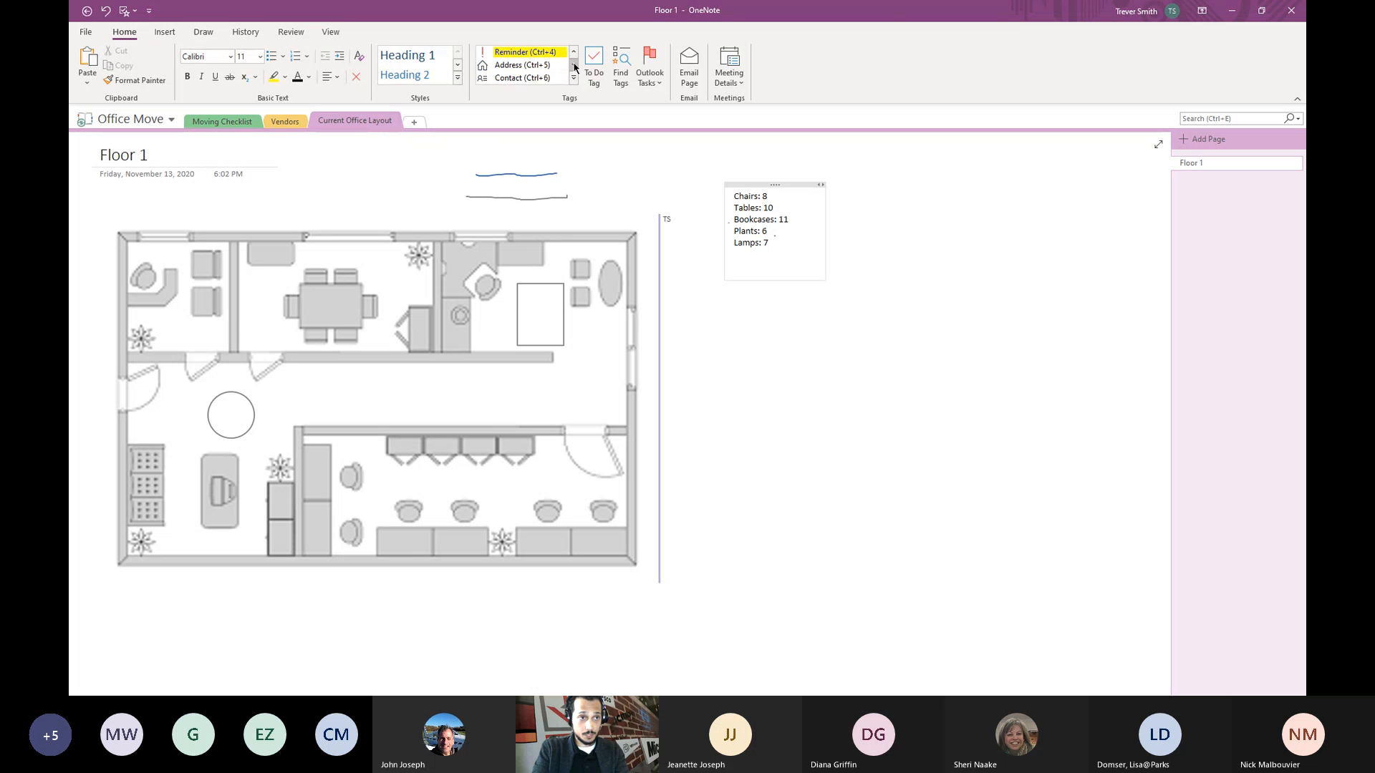
left_click(575, 66)
left_click(518, 64)
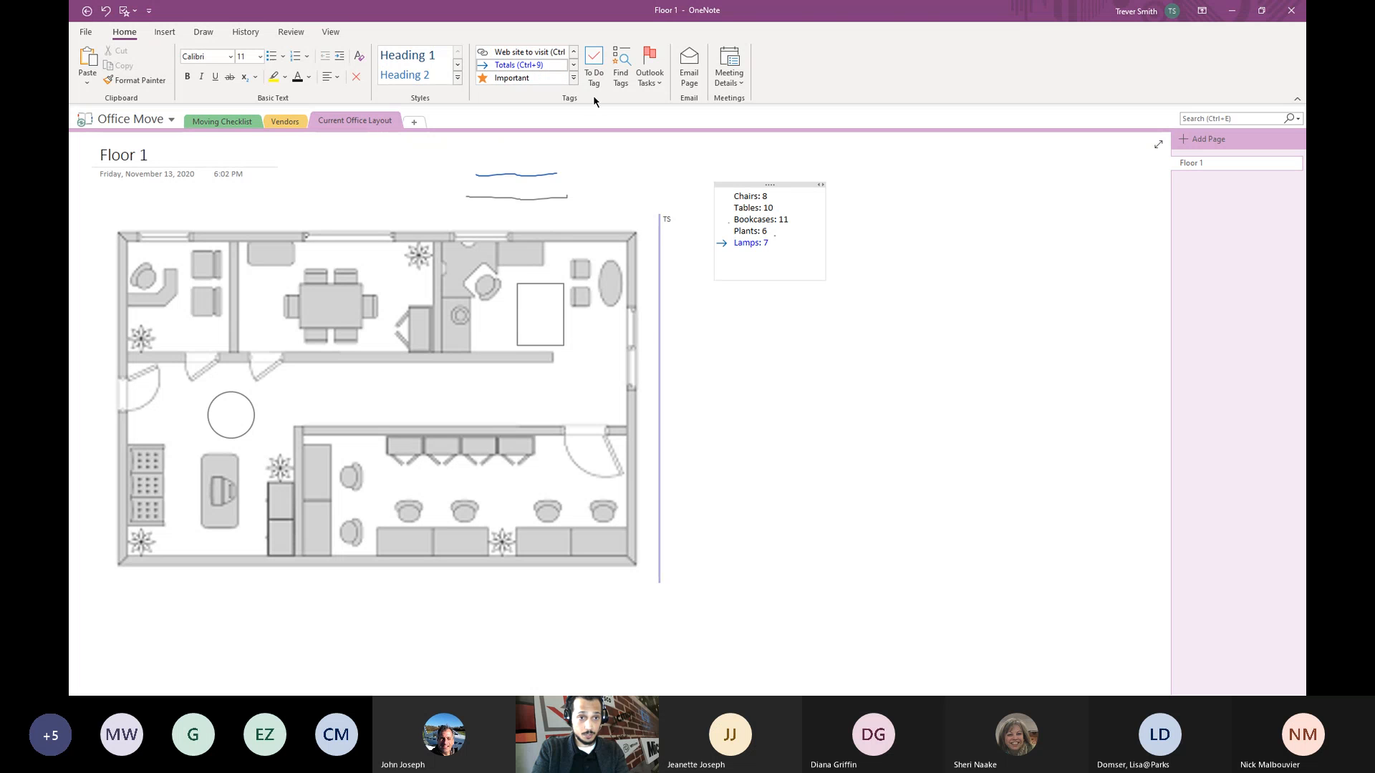
left_click(721, 225)
key("ctrl+9")
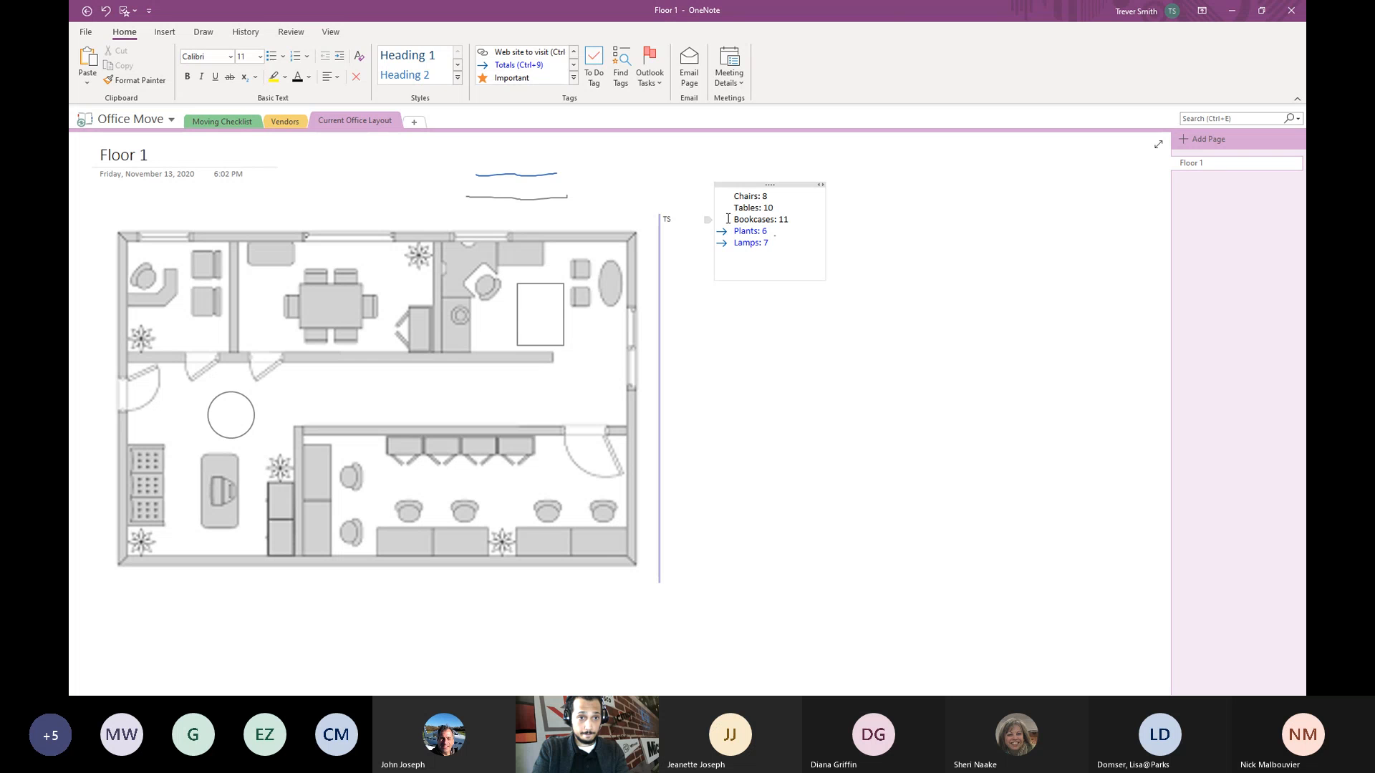
left_click(523, 66)
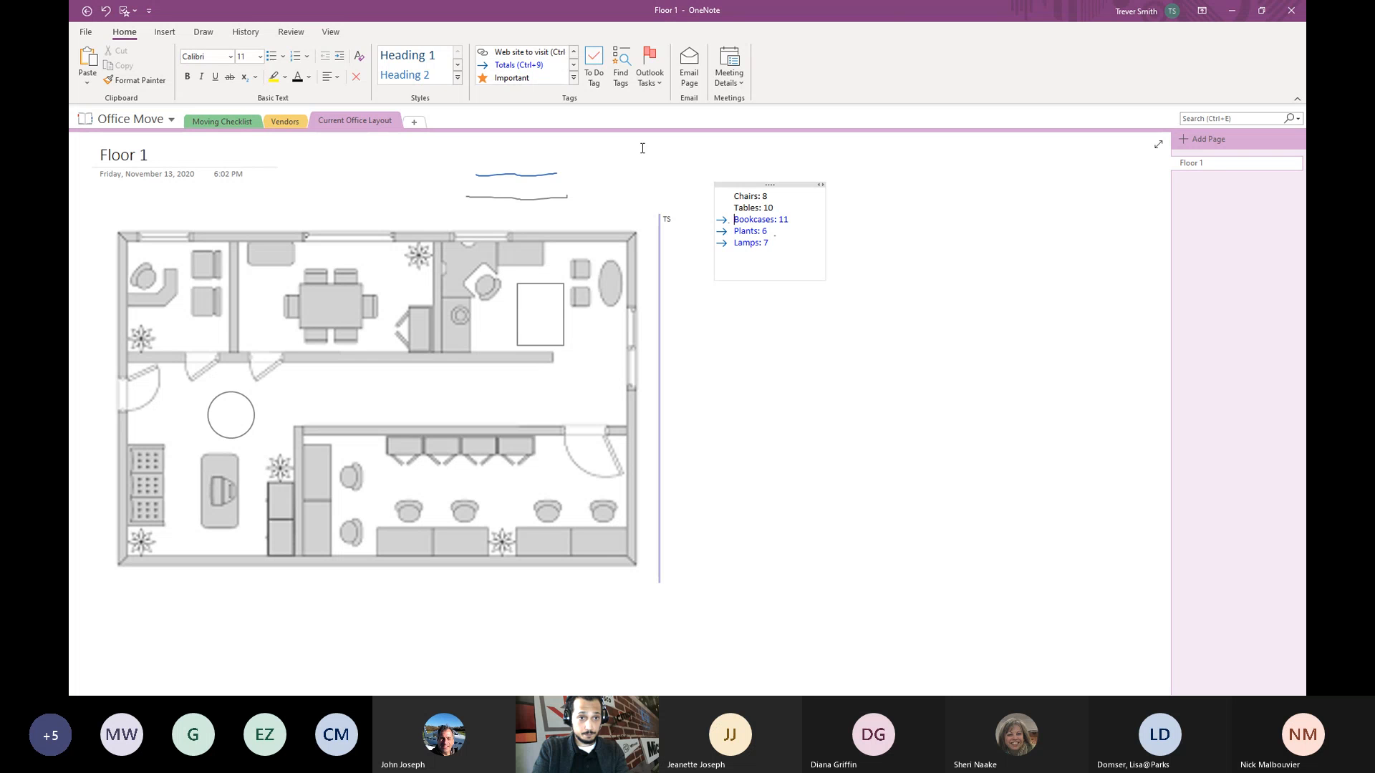
left_click(523, 70)
left_click(707, 197)
left_click(523, 67)
left_click(905, 270)
- Go to the Moving Checklist section's Checklist page
left_click(164, 33)
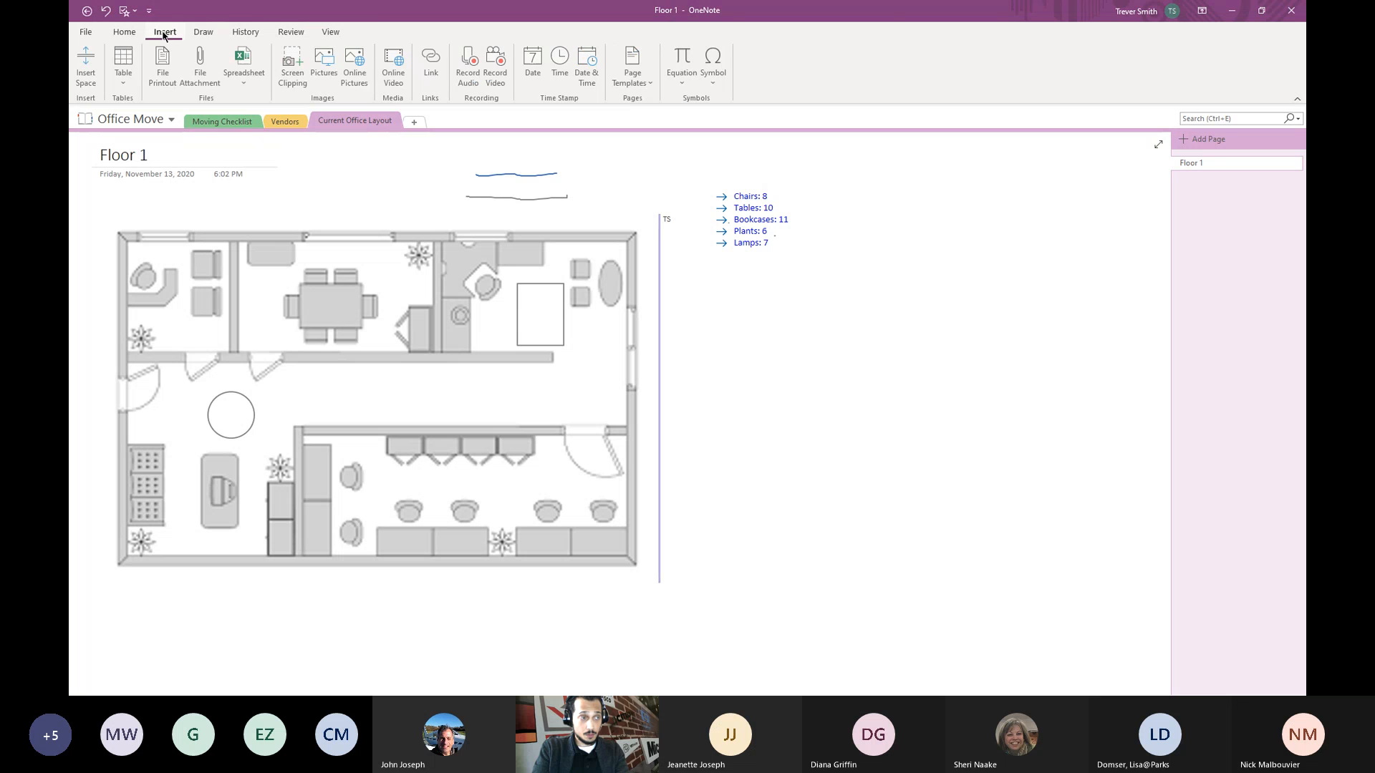
left_click(131, 35)
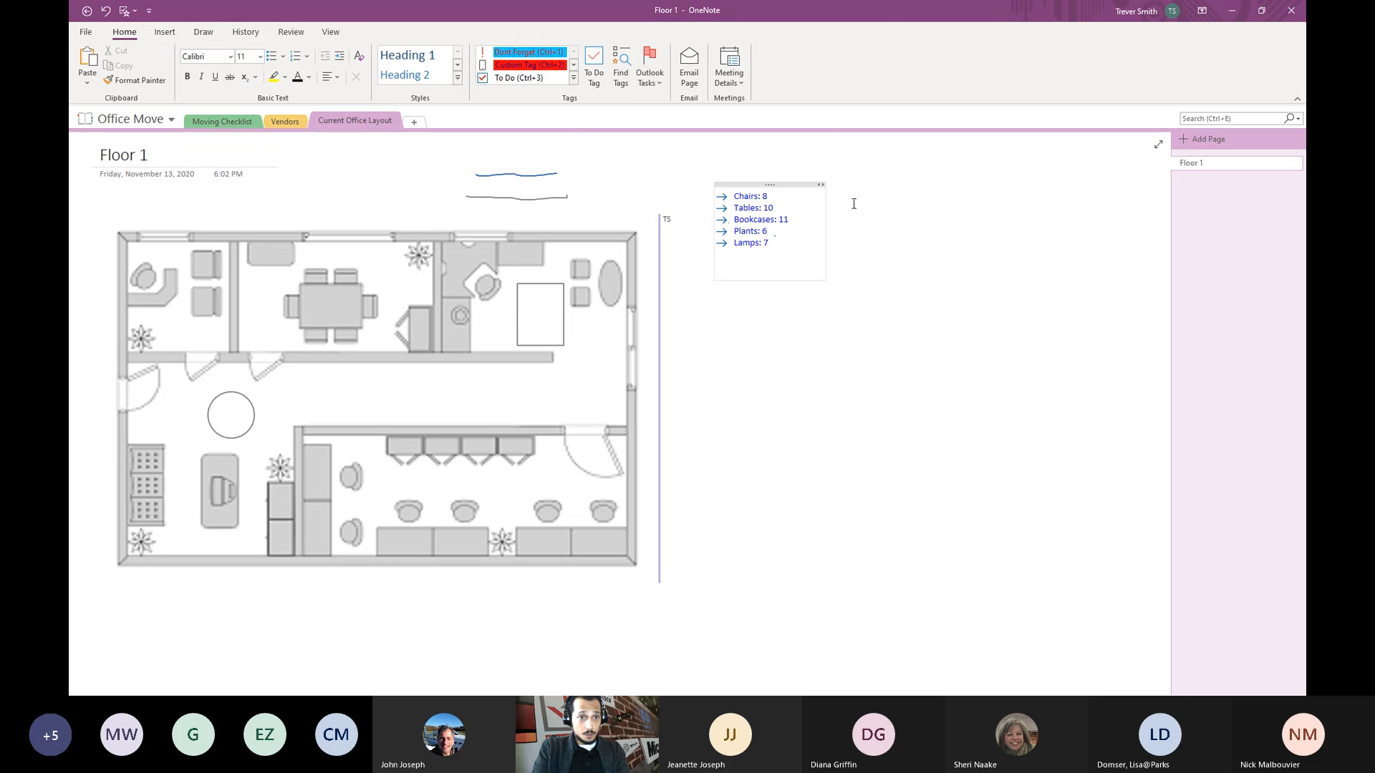
left_click(223, 123)
left_click(469, 271)
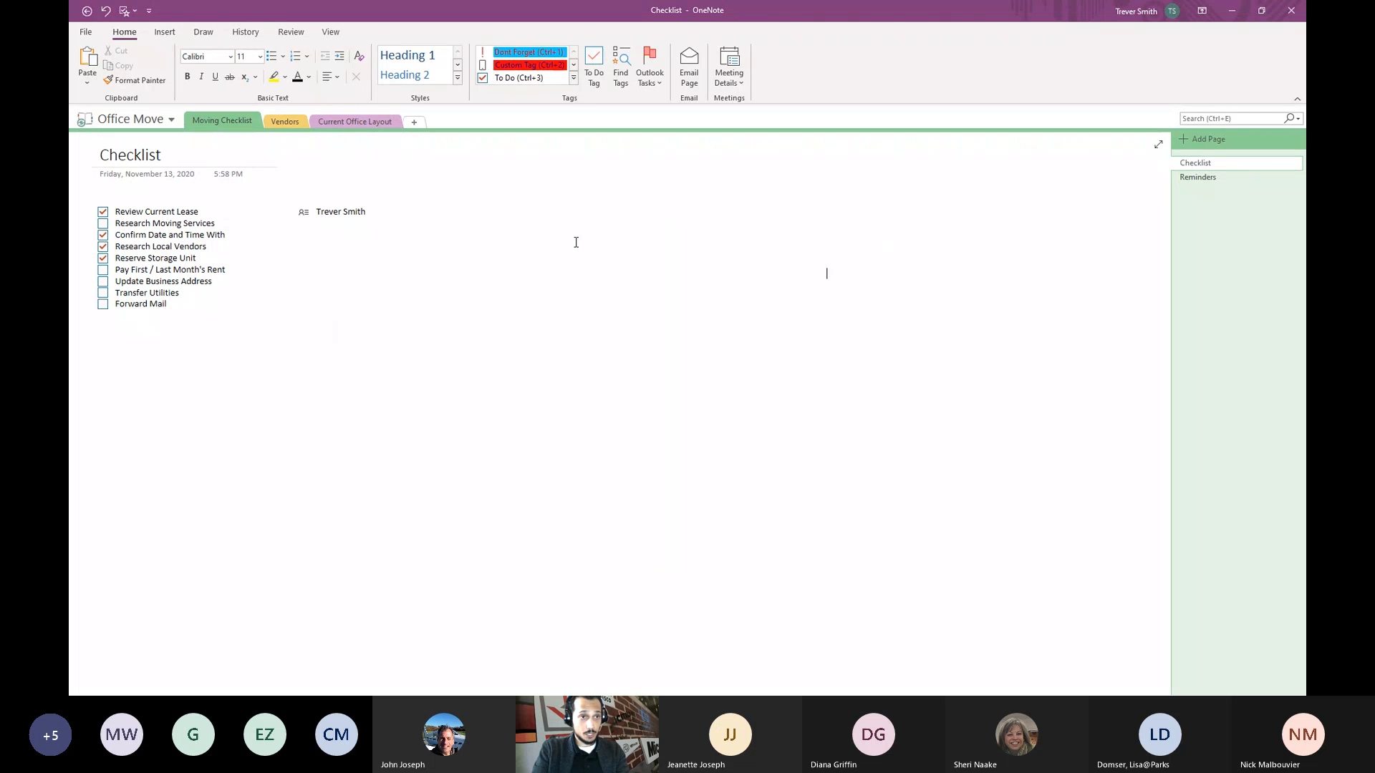
left_click_drag(608, 248, 604, 252)
left_click(471, 180)
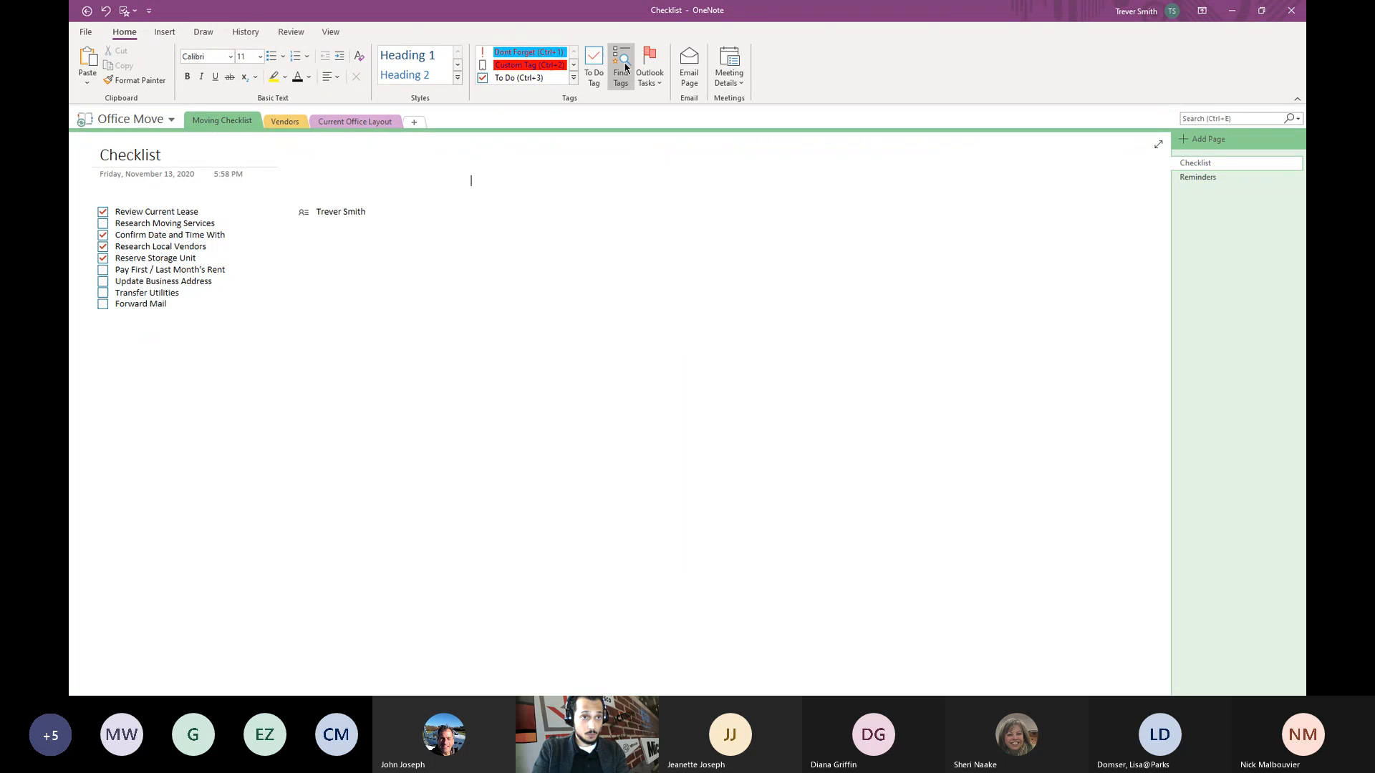
left_click(621, 68)
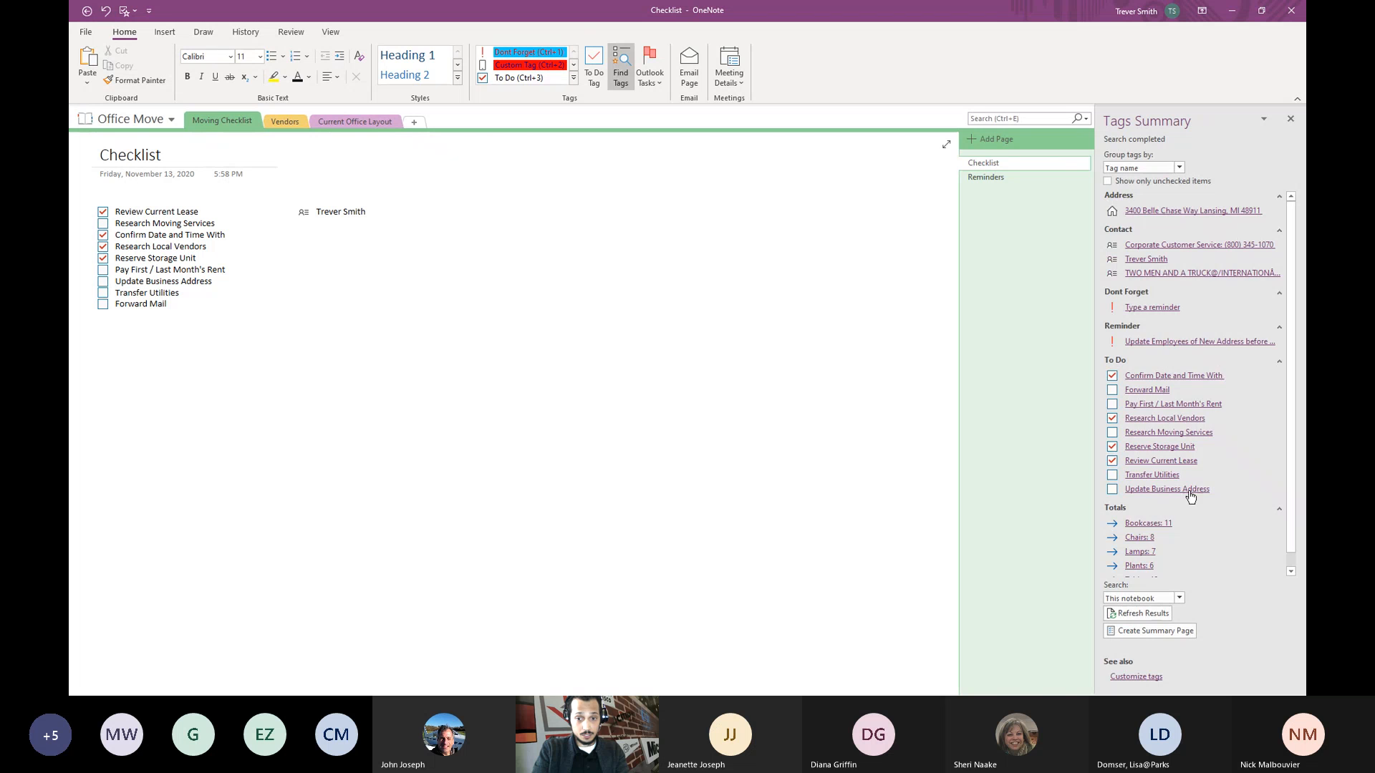
scroll(1203, 505, "down", 1)
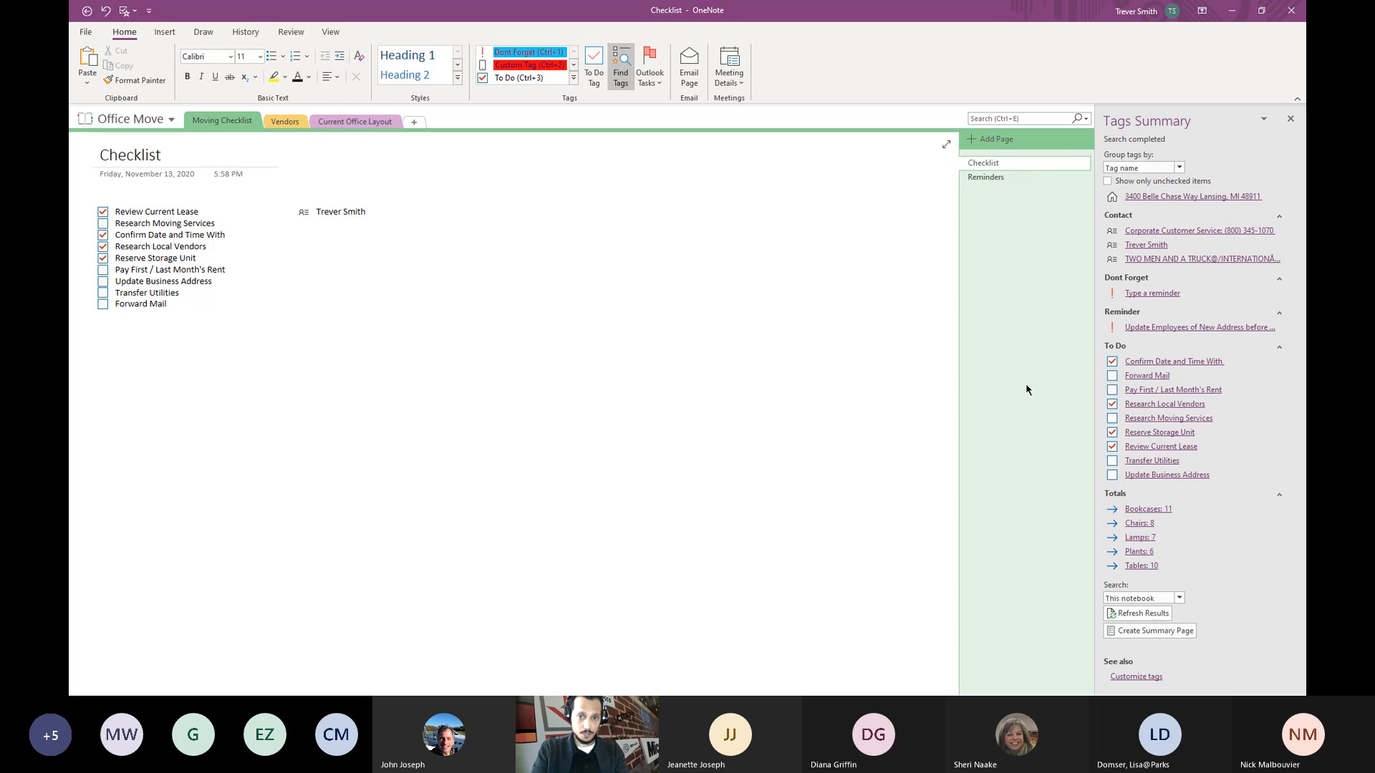
scroll(1190, 311, "up", 1)
scroll(1185, 538, "down", 1)
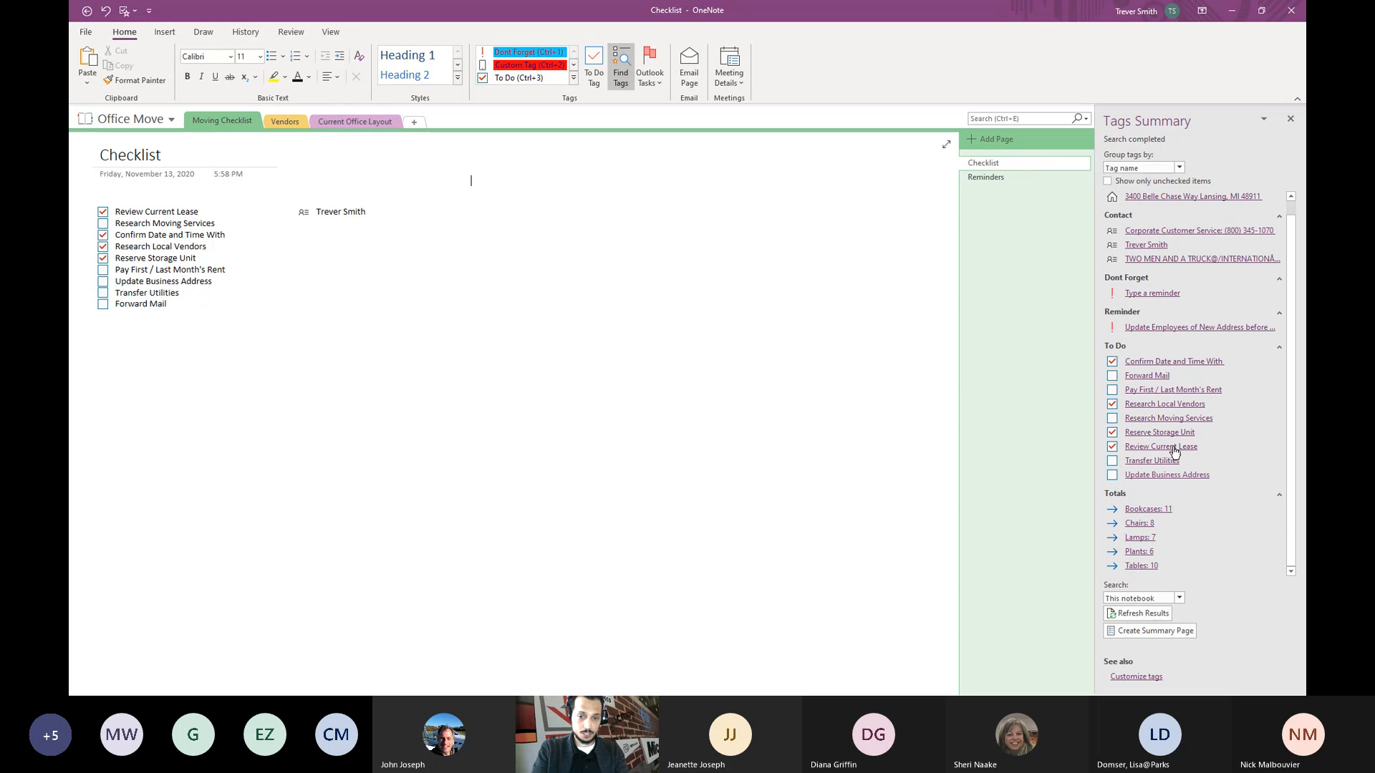
left_click(1290, 119)
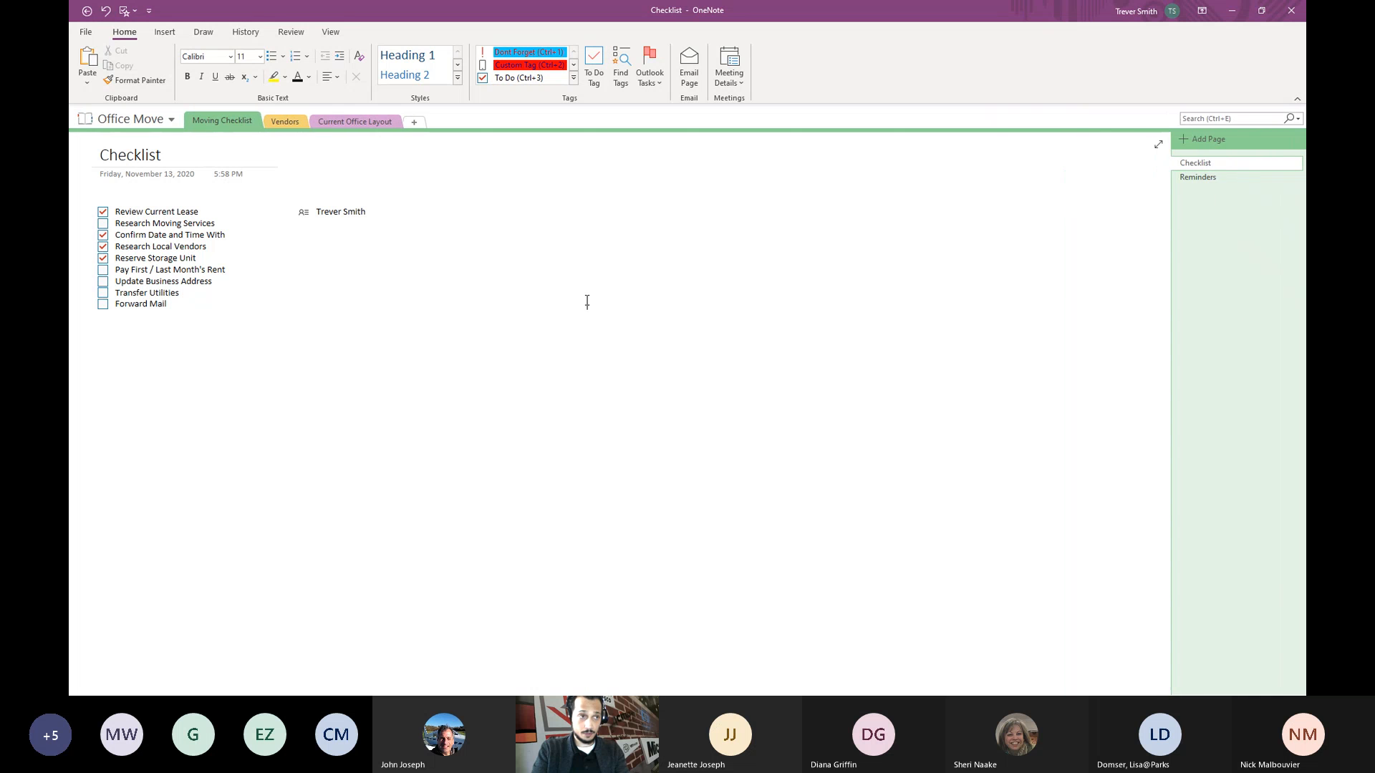
- Return to Current Office Layout's Floor 1 page and check the tagged furniture-count note
left_click(334, 123)
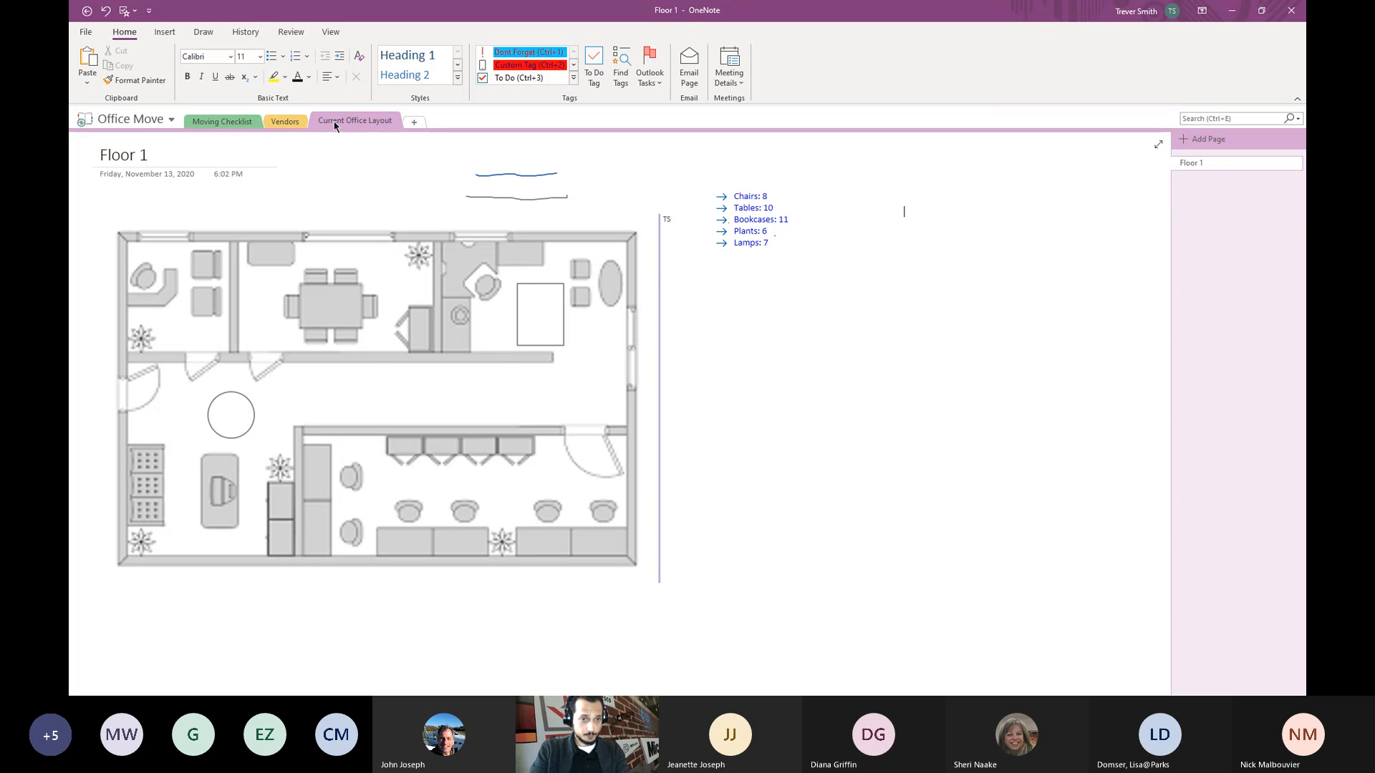
left_click(911, 318)
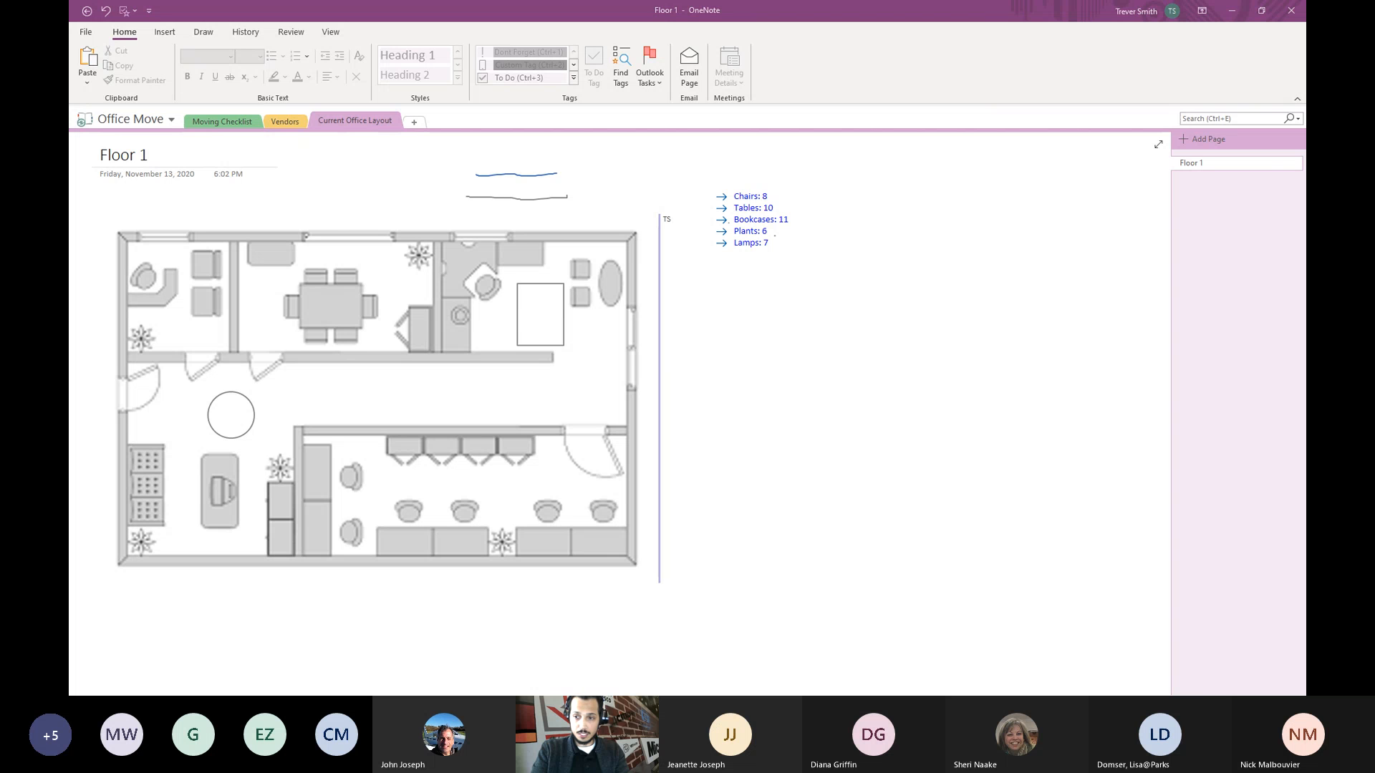
left_click(769, 284)
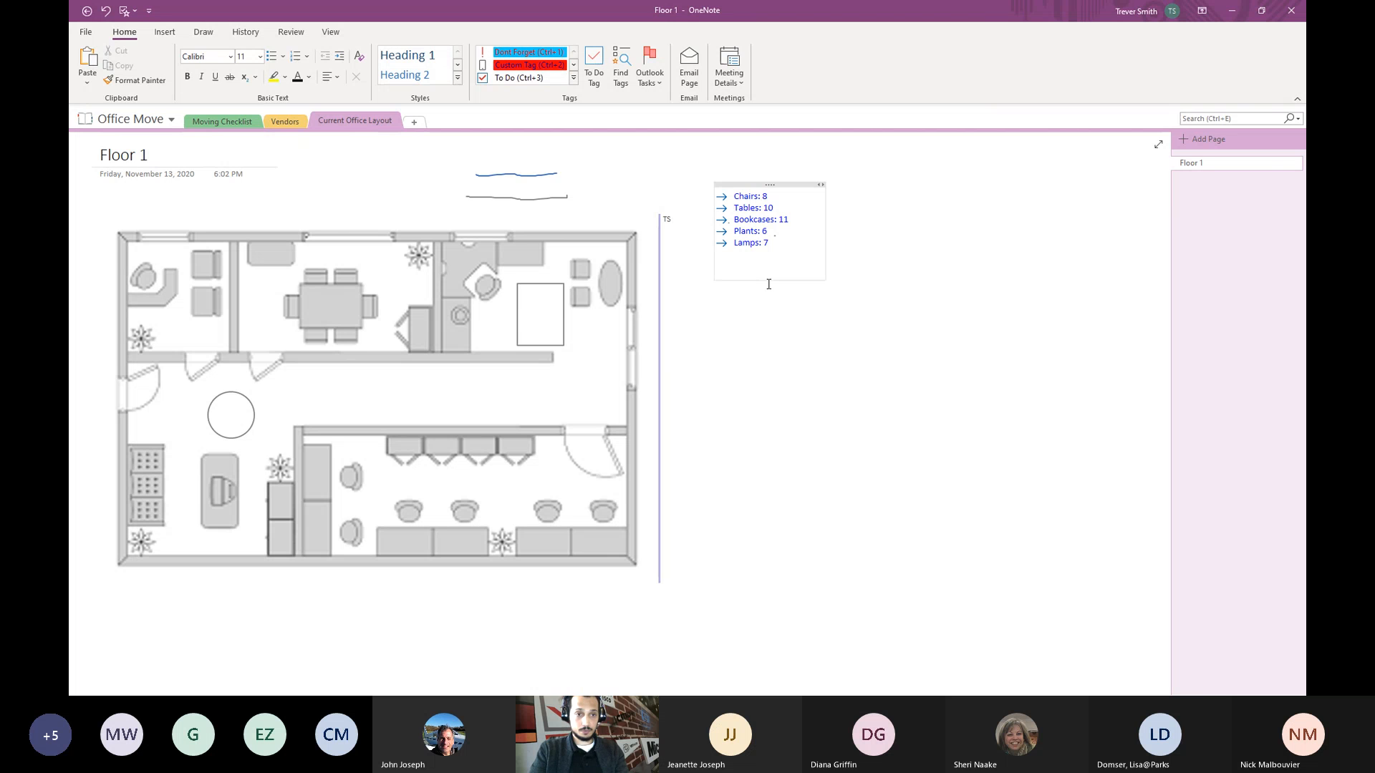
left_click(817, 355)
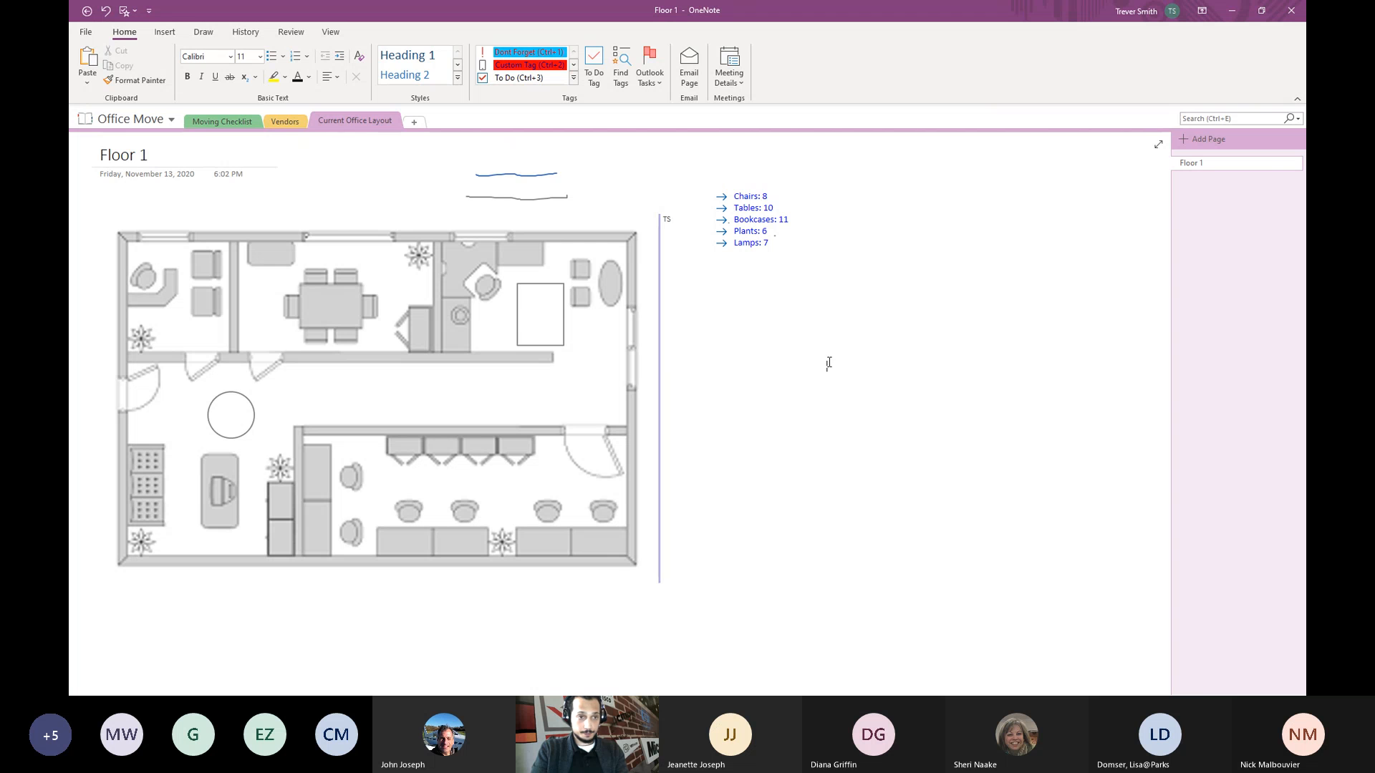
- In File > Share, invite the two coworkers from suggestions with the message 'Please Review'
left_click(84, 34)
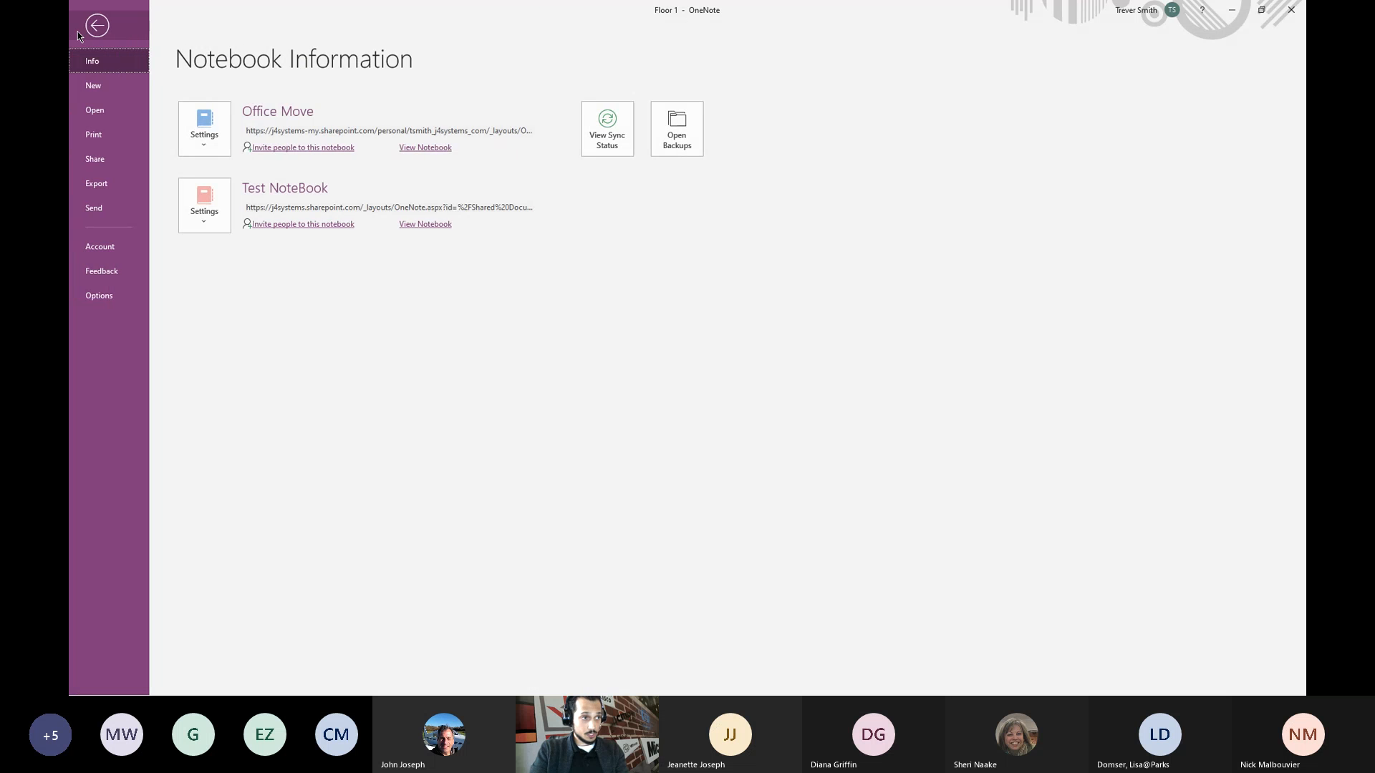
left_click(95, 164)
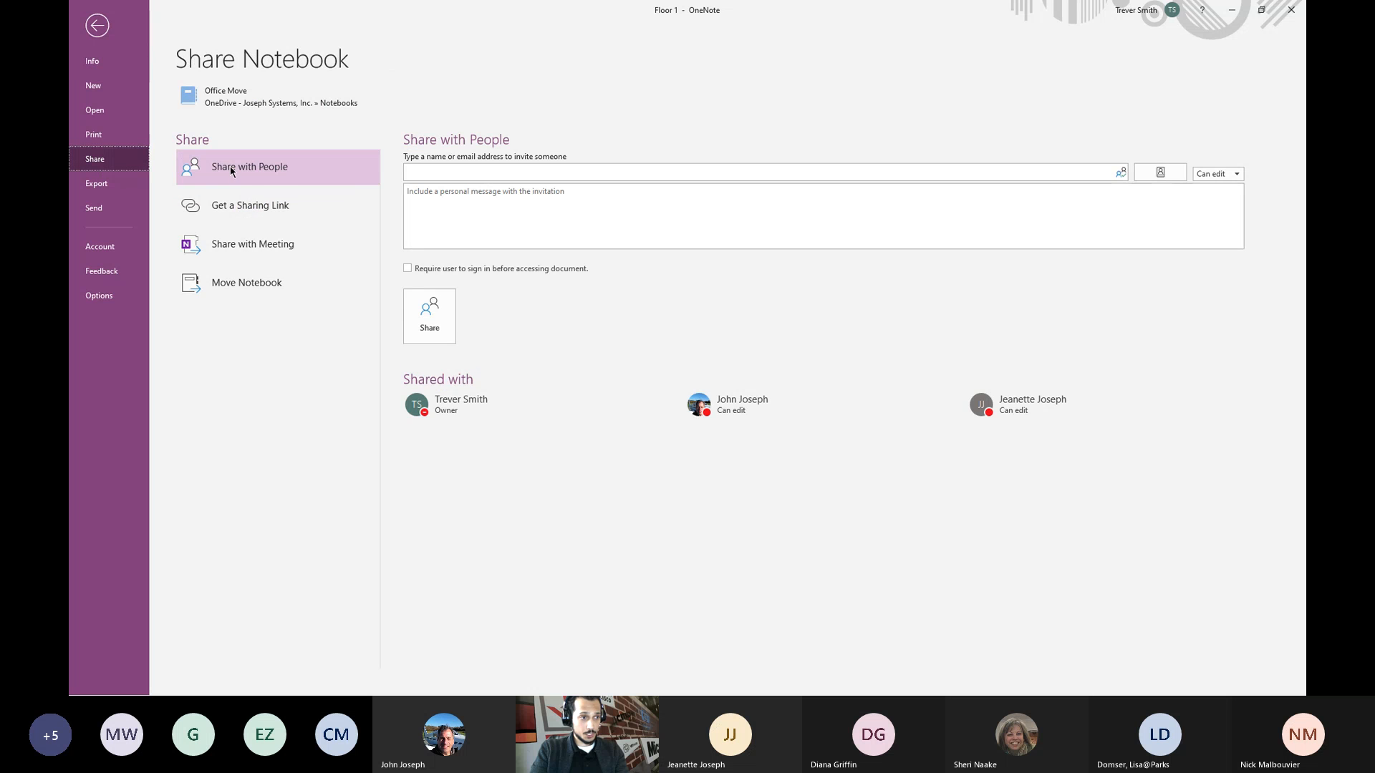
left_click(443, 171)
type("j")
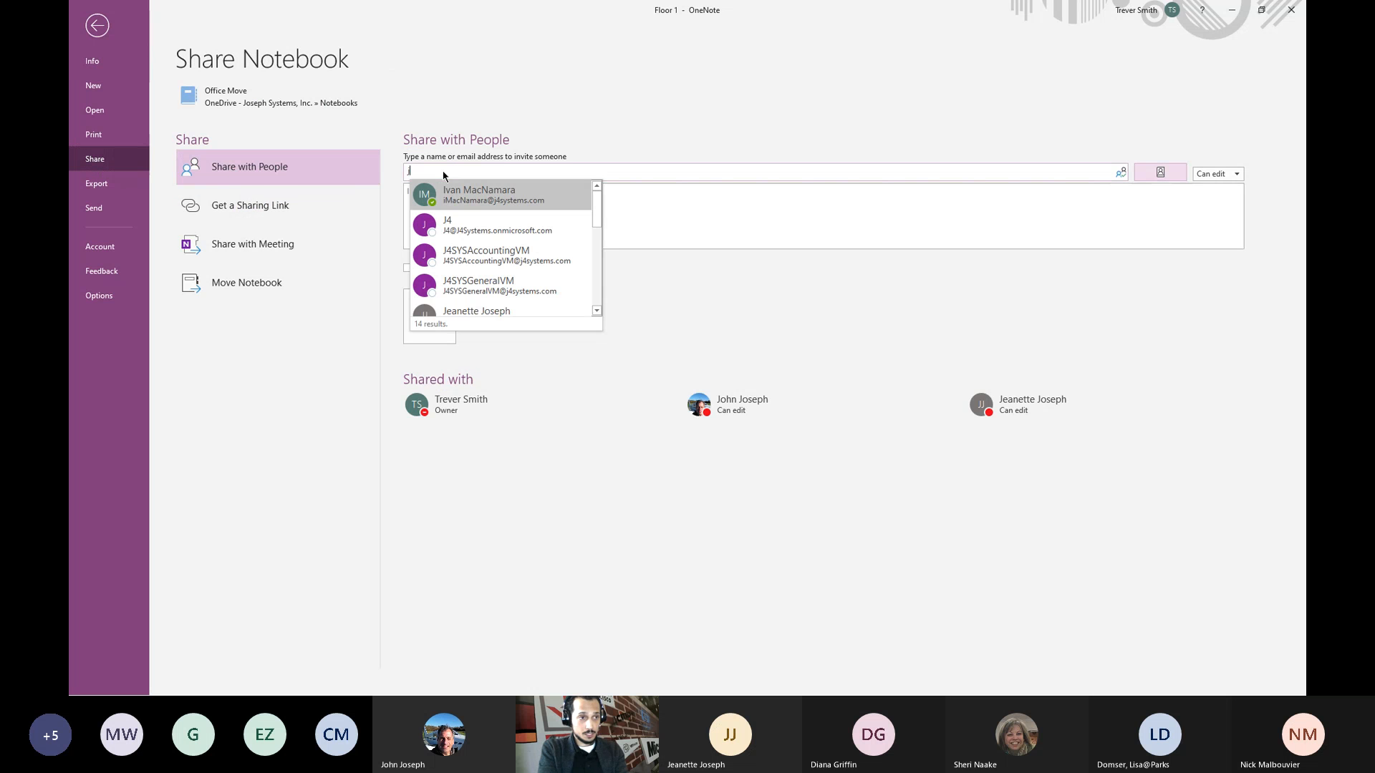
type("ohn")
left_click(459, 207)
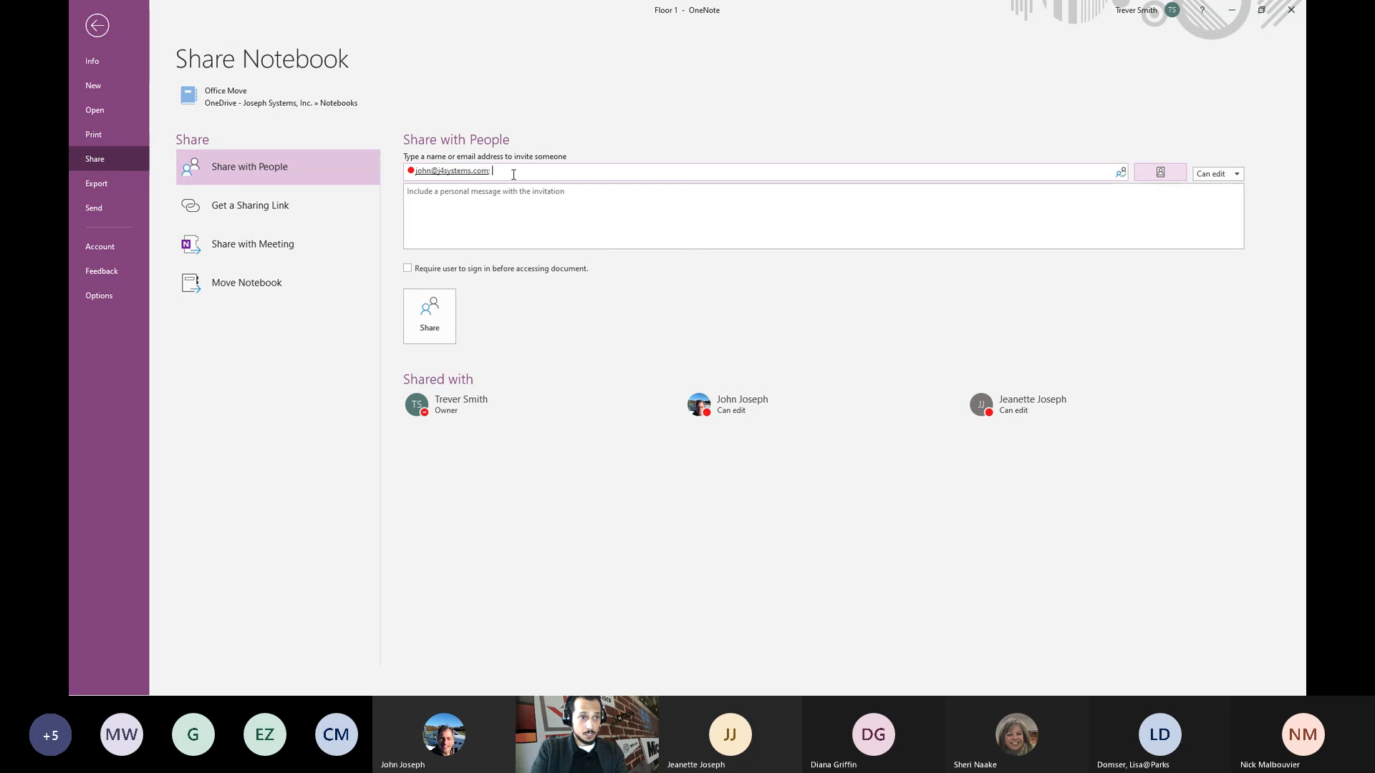
type("jean")
left_click(595, 199)
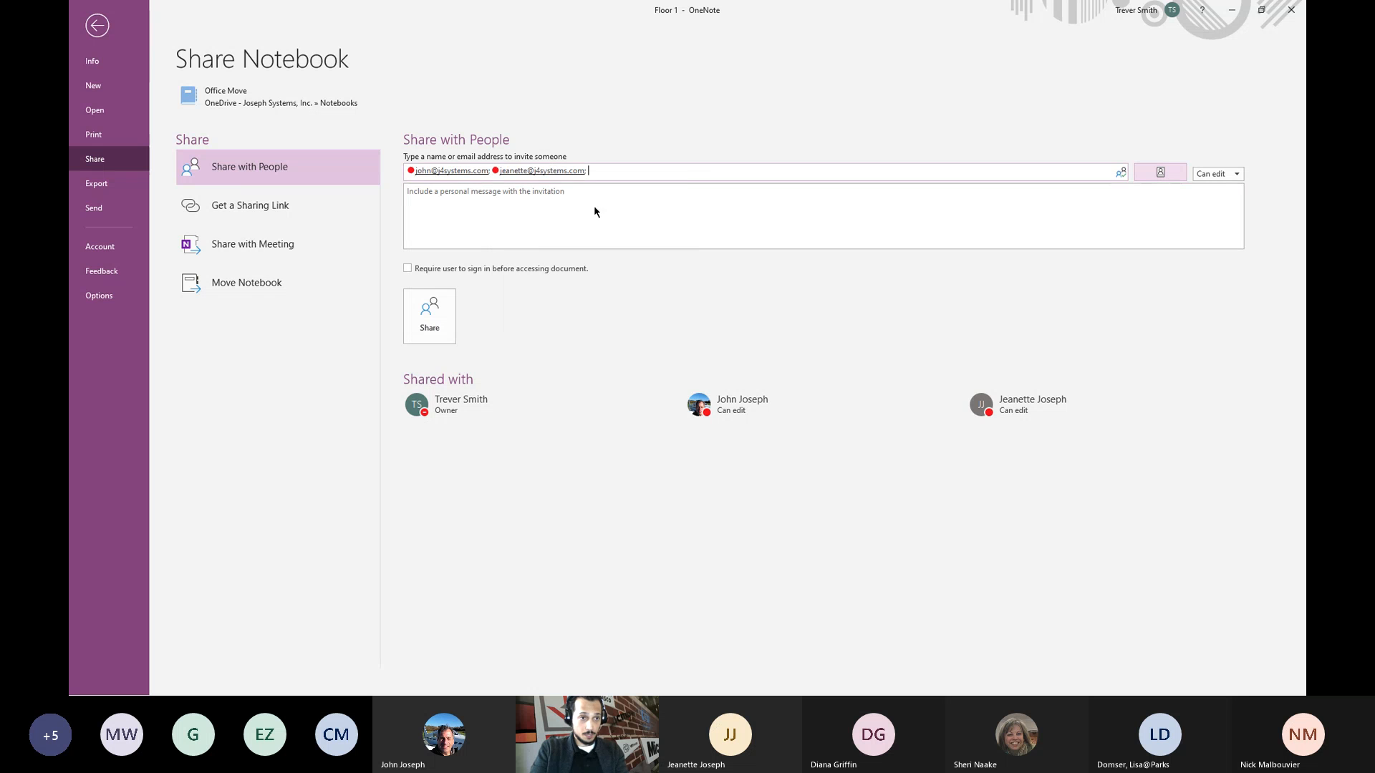
left_click(595, 201)
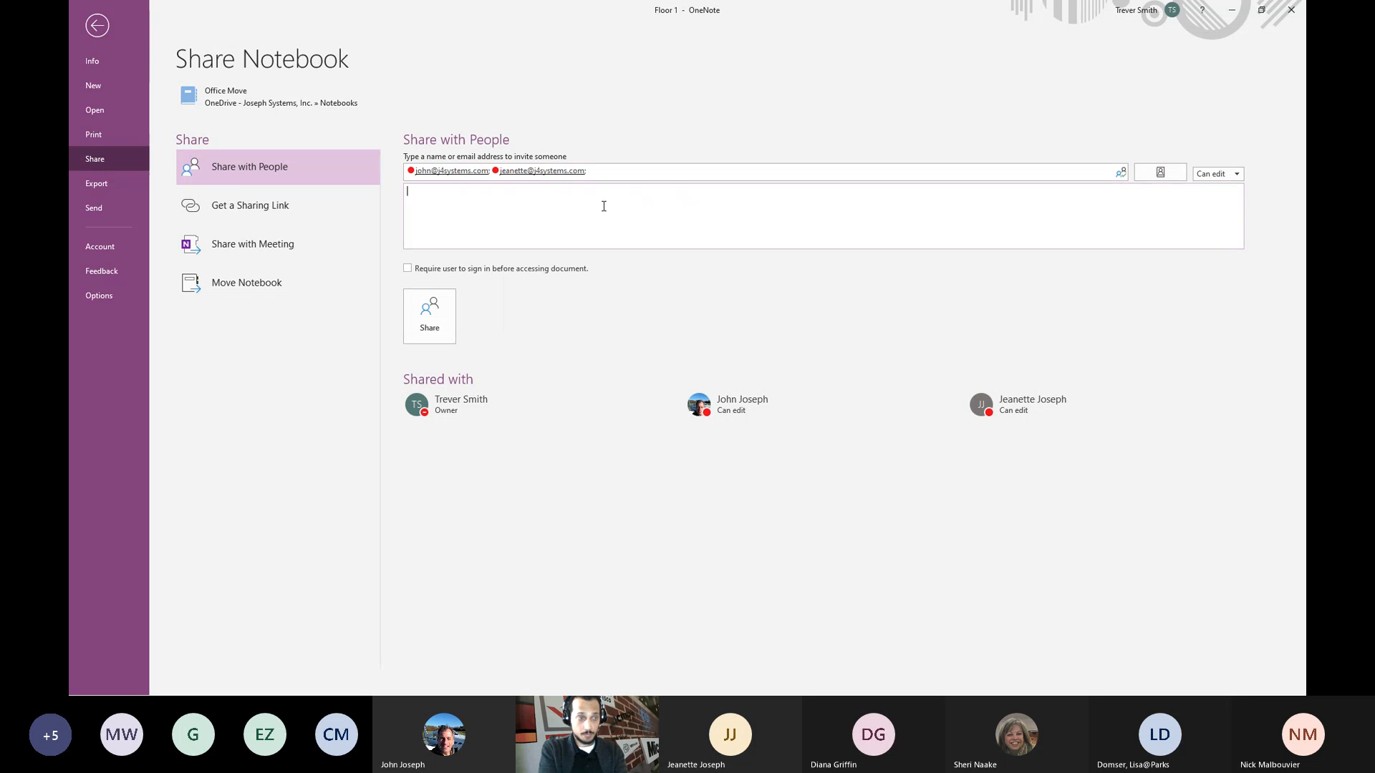
type("Please Review")
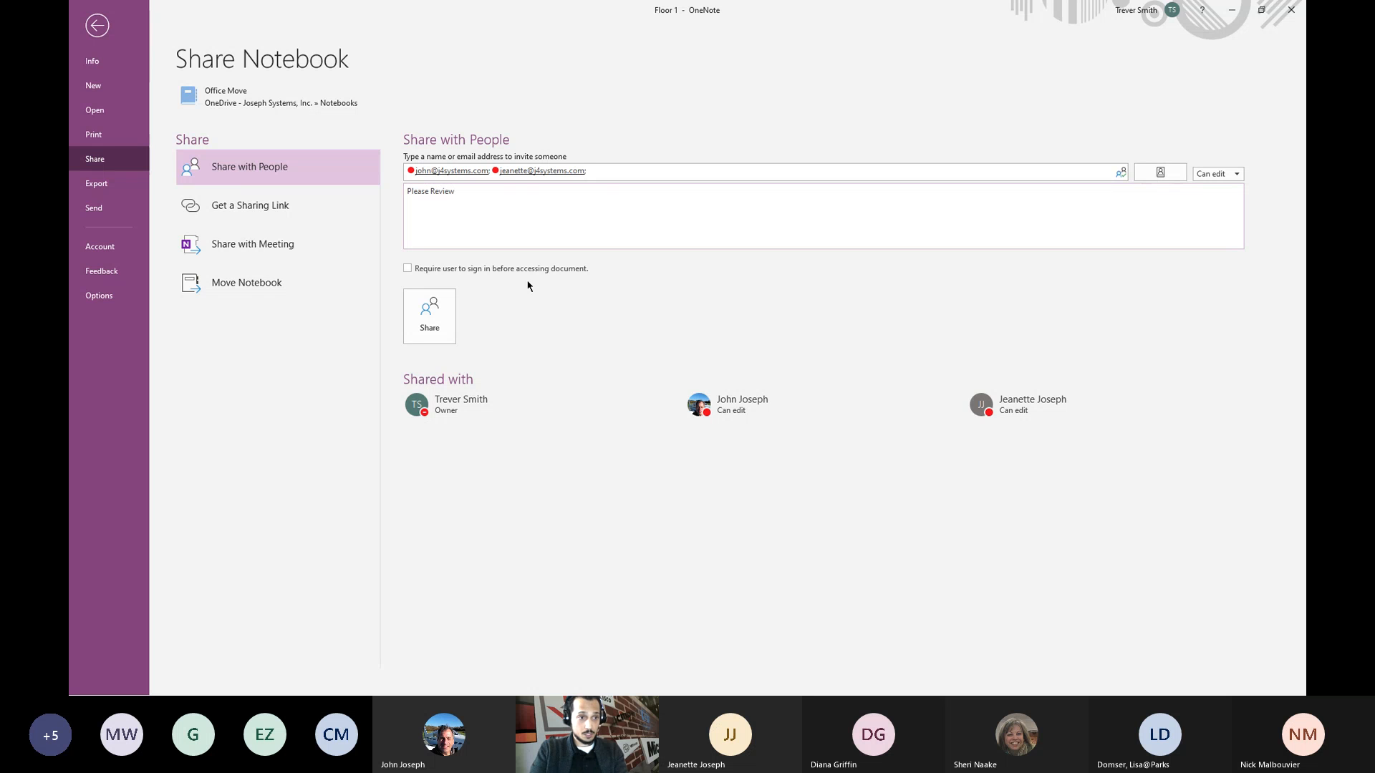
- Keep 'Can edit' permission for the invitees and send the Office Move notebook invitation
left_click(1226, 176)
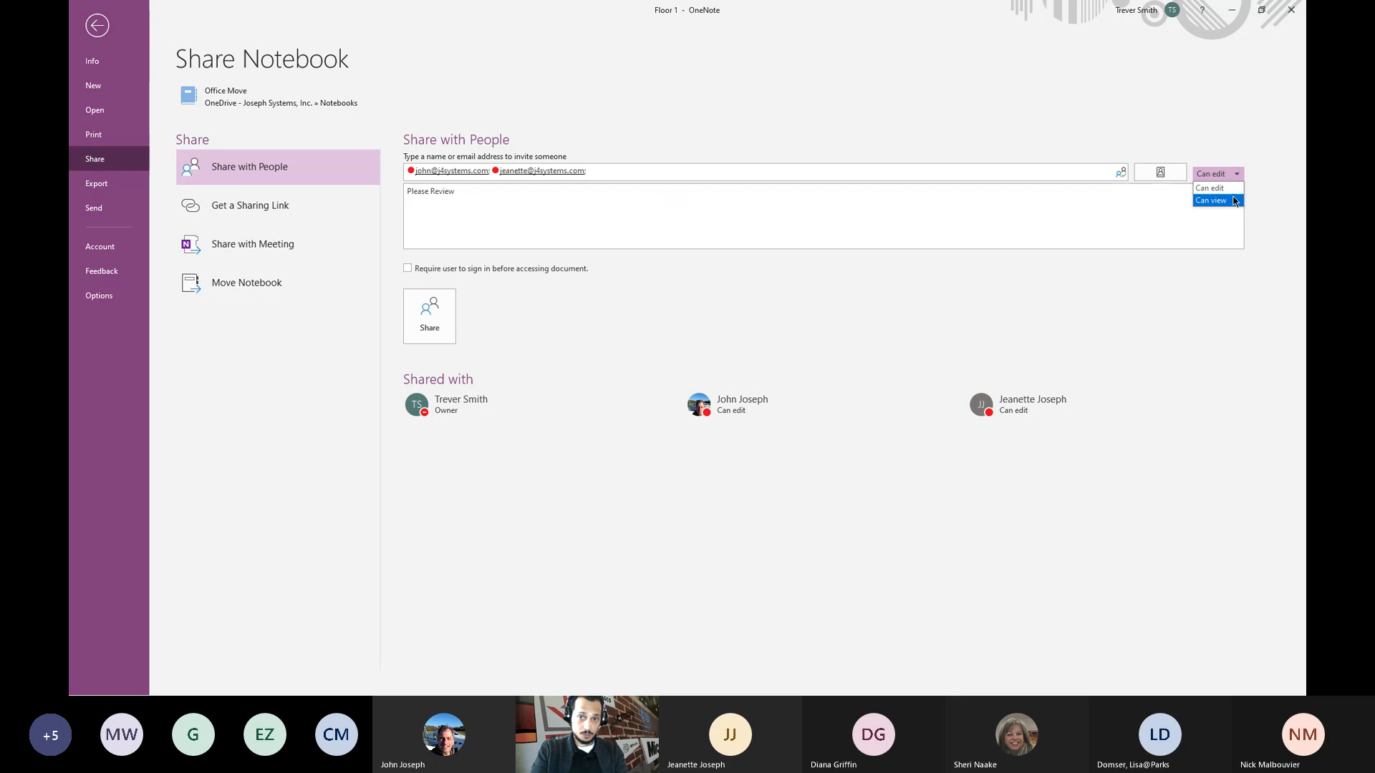
left_click(1233, 190)
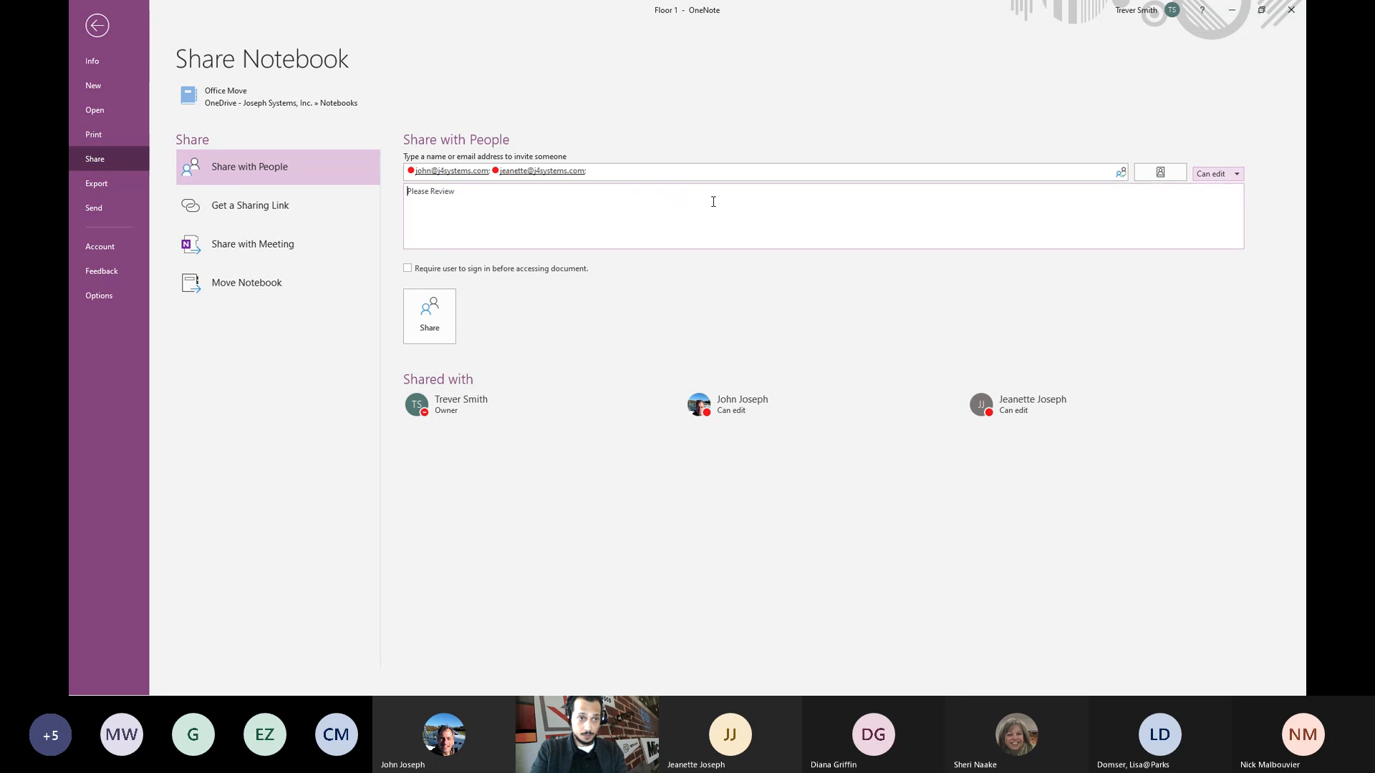
left_click(638, 236)
left_click(641, 221)
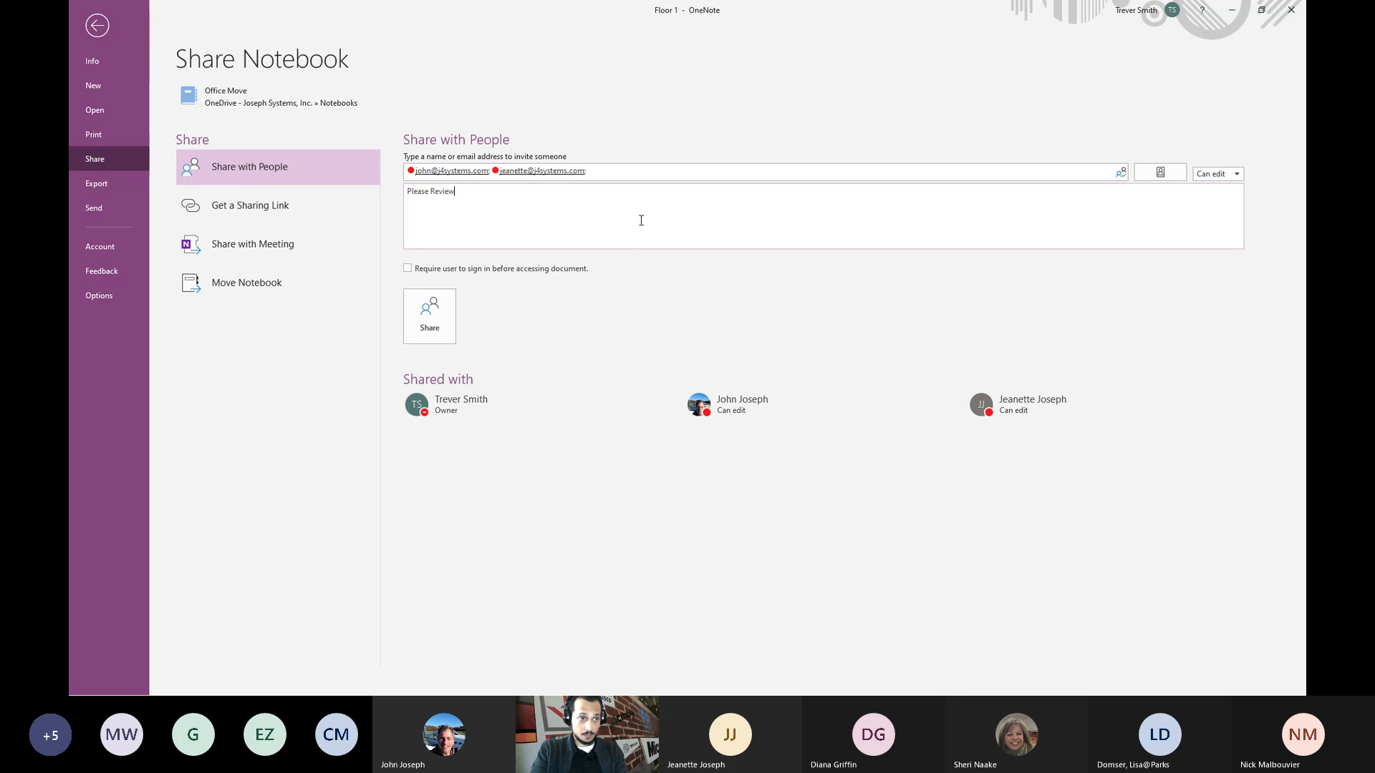
left_click(426, 326)
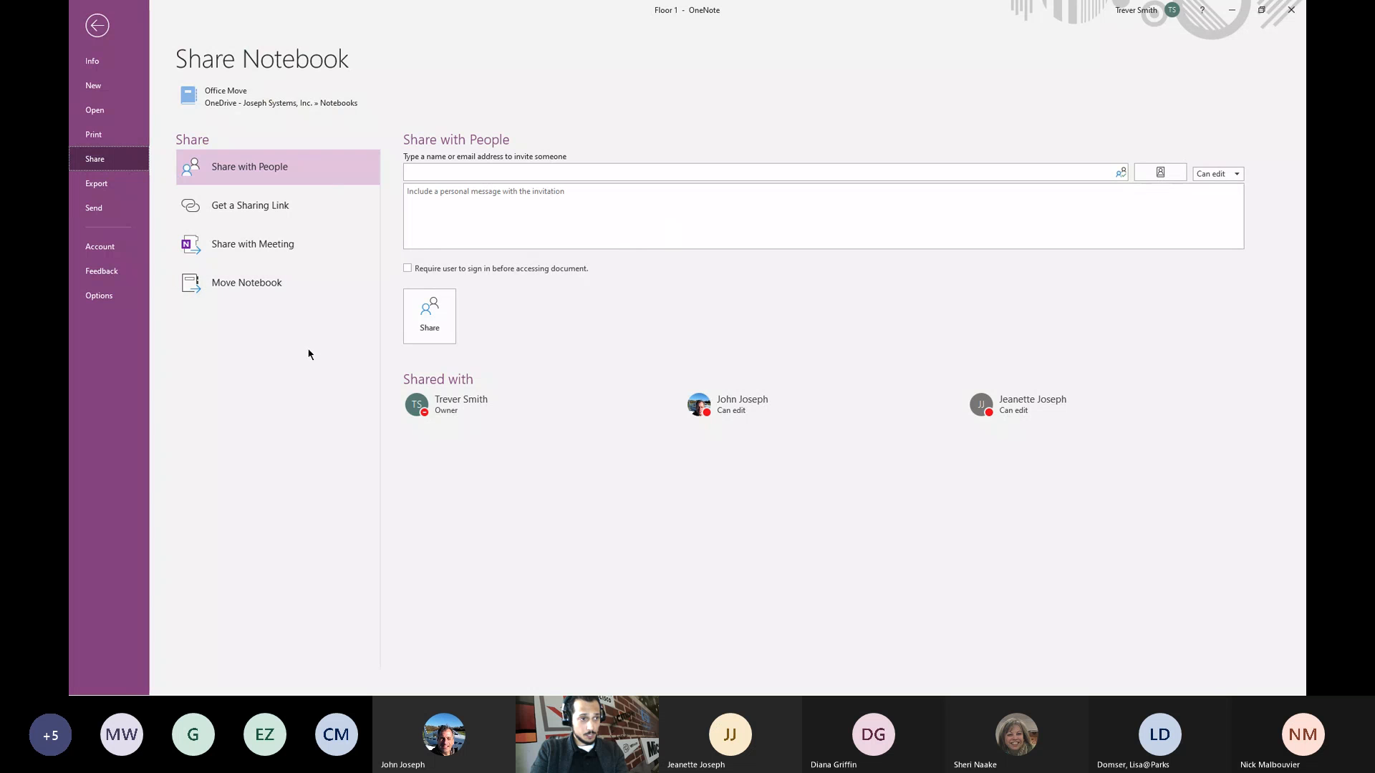
- Back out of the File Send options to the Floor 1 page, then minimize OneNote
left_click(116, 208)
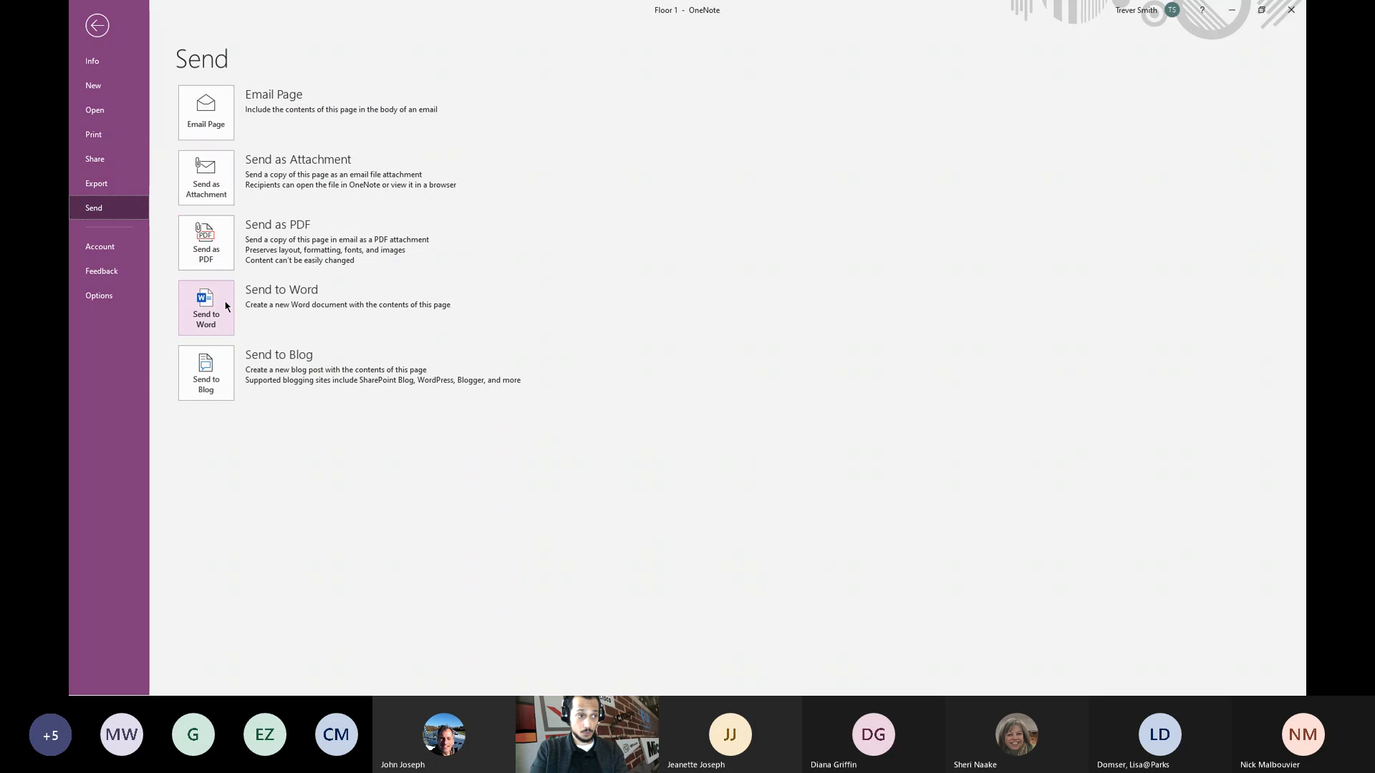
left_click(98, 27)
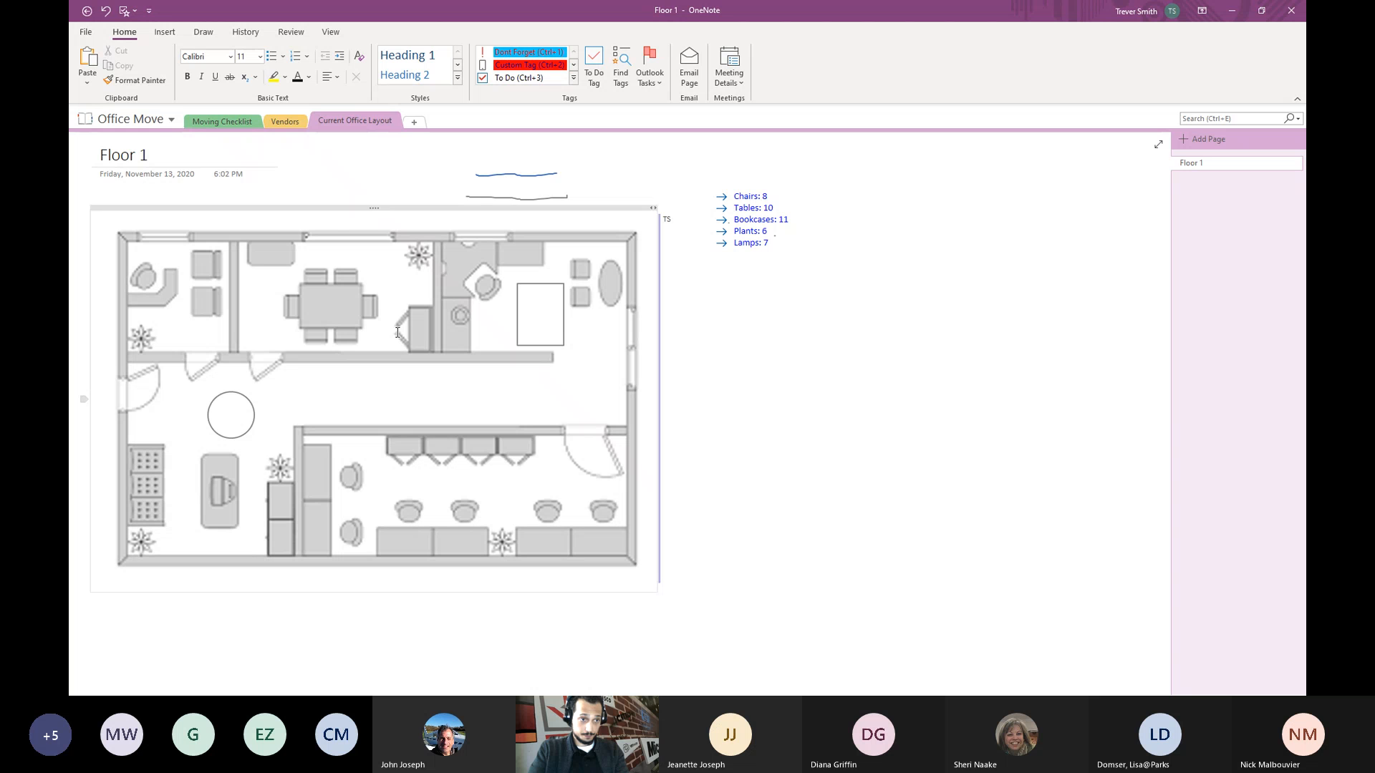
left_click(764, 381)
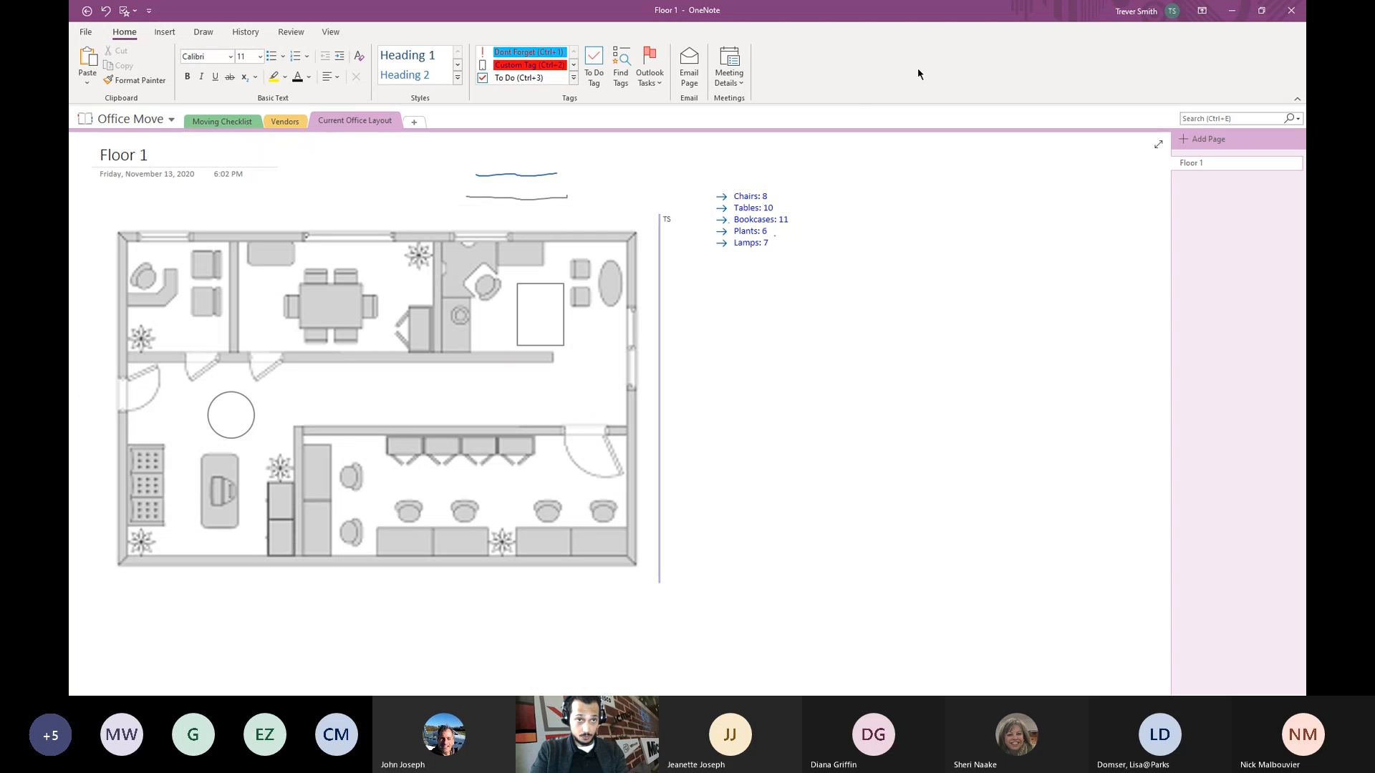
left_click(1231, 11)
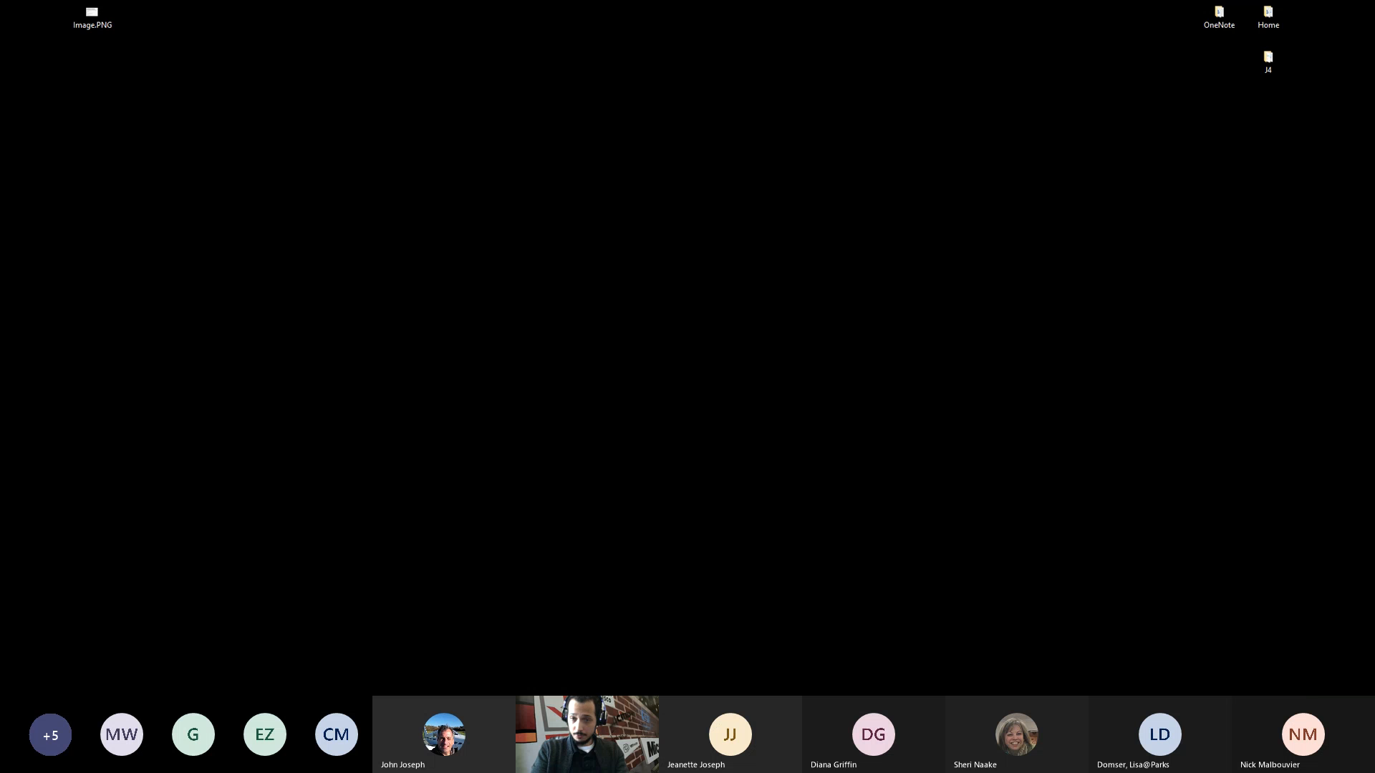
- Open a maximized File Explorer, select OneDrive, widen the pane, and choose View online
key("super+e")
key("super+Up")
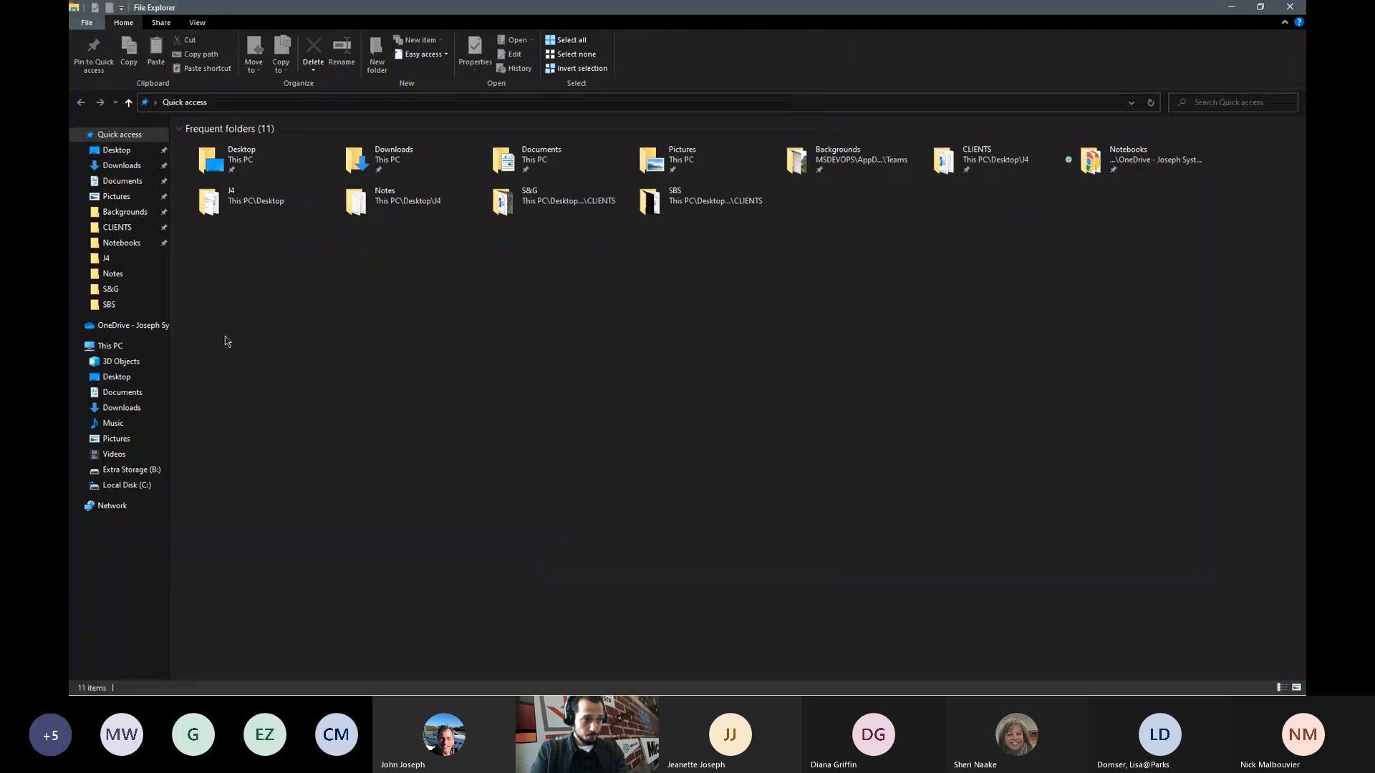
left_click(138, 324)
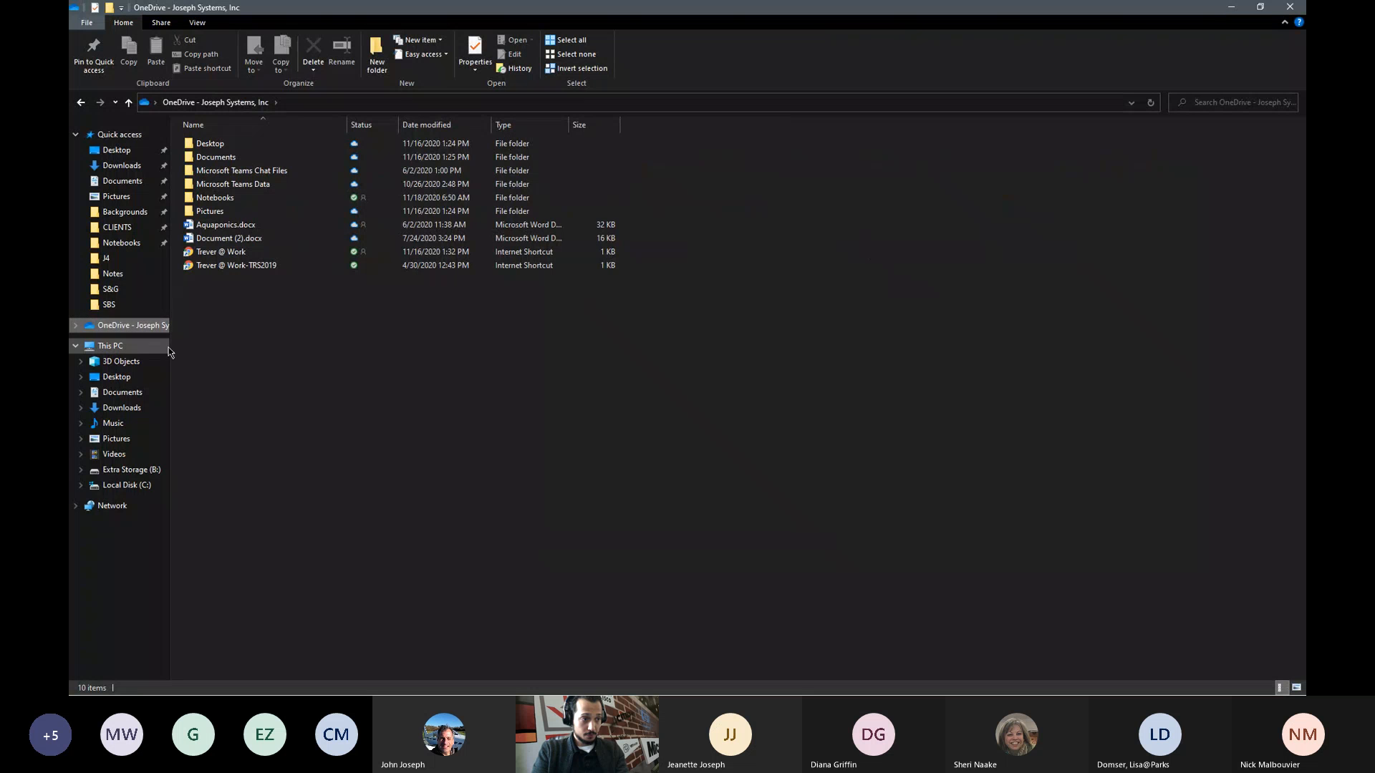
left_click_drag(169, 353, 224, 359)
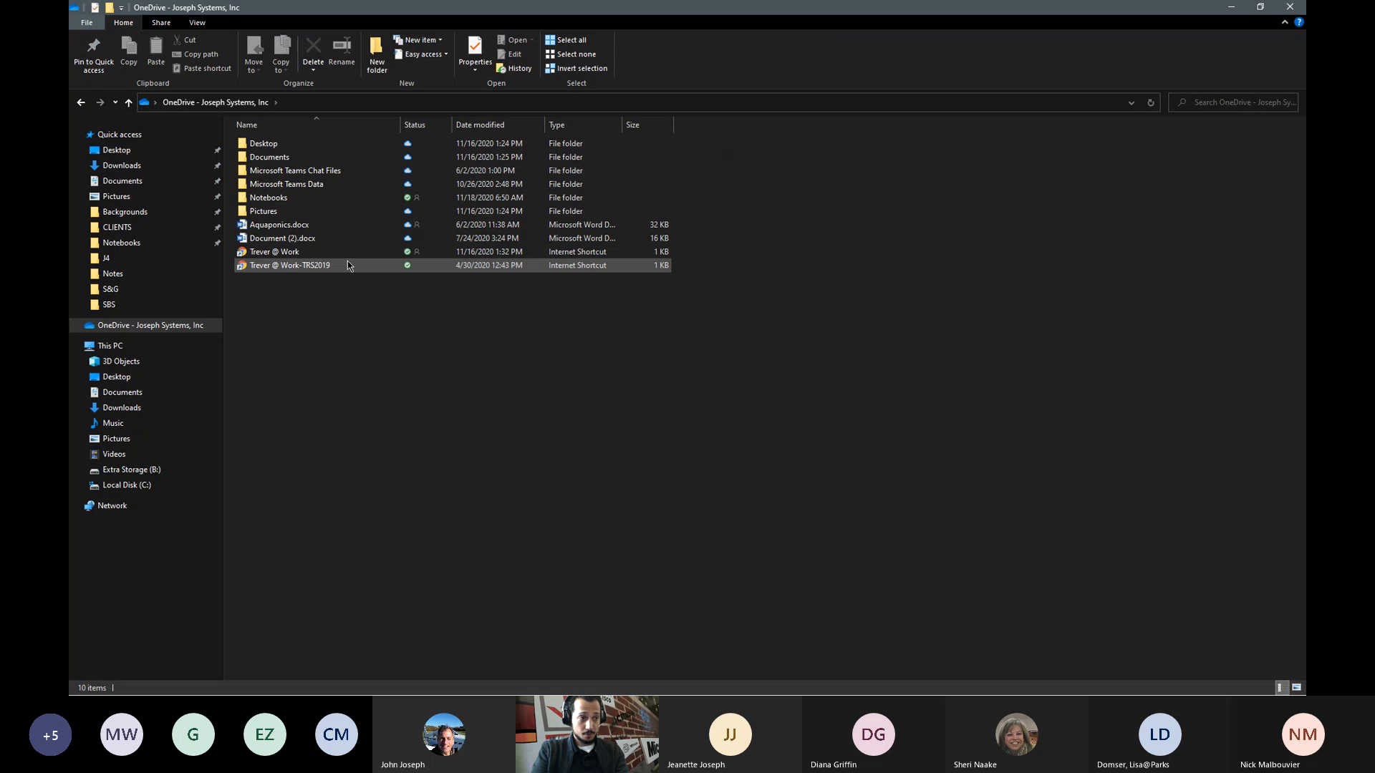
mouse_move(345, 270)
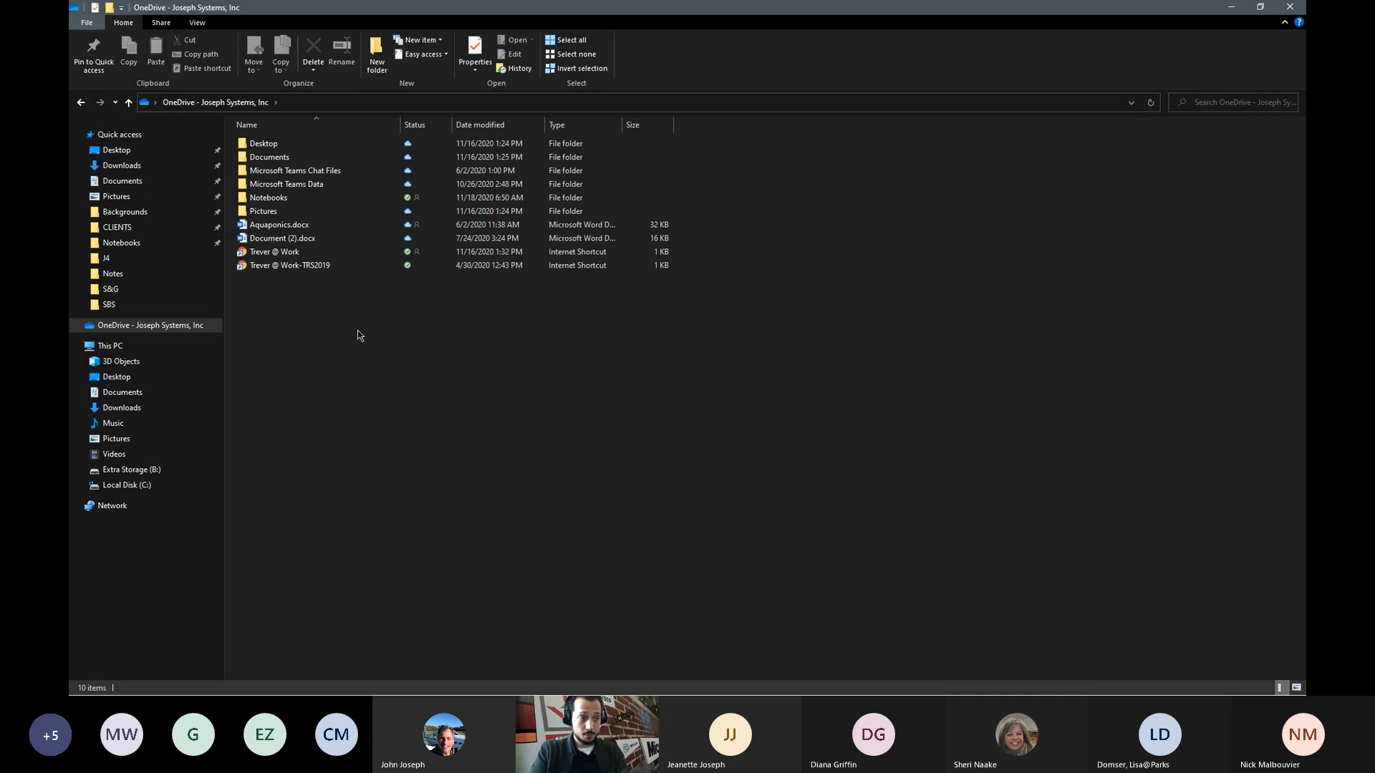
right_click(171, 334)
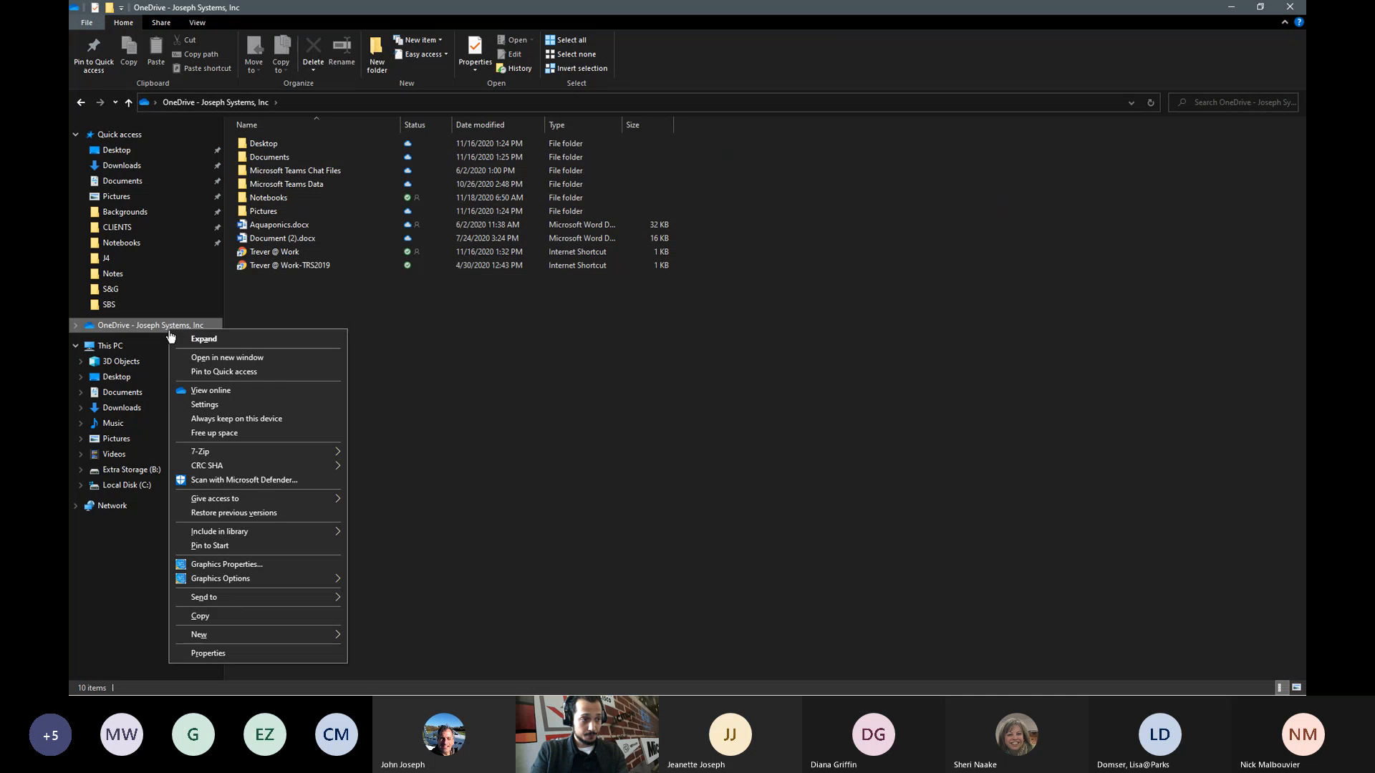
left_click(228, 396)
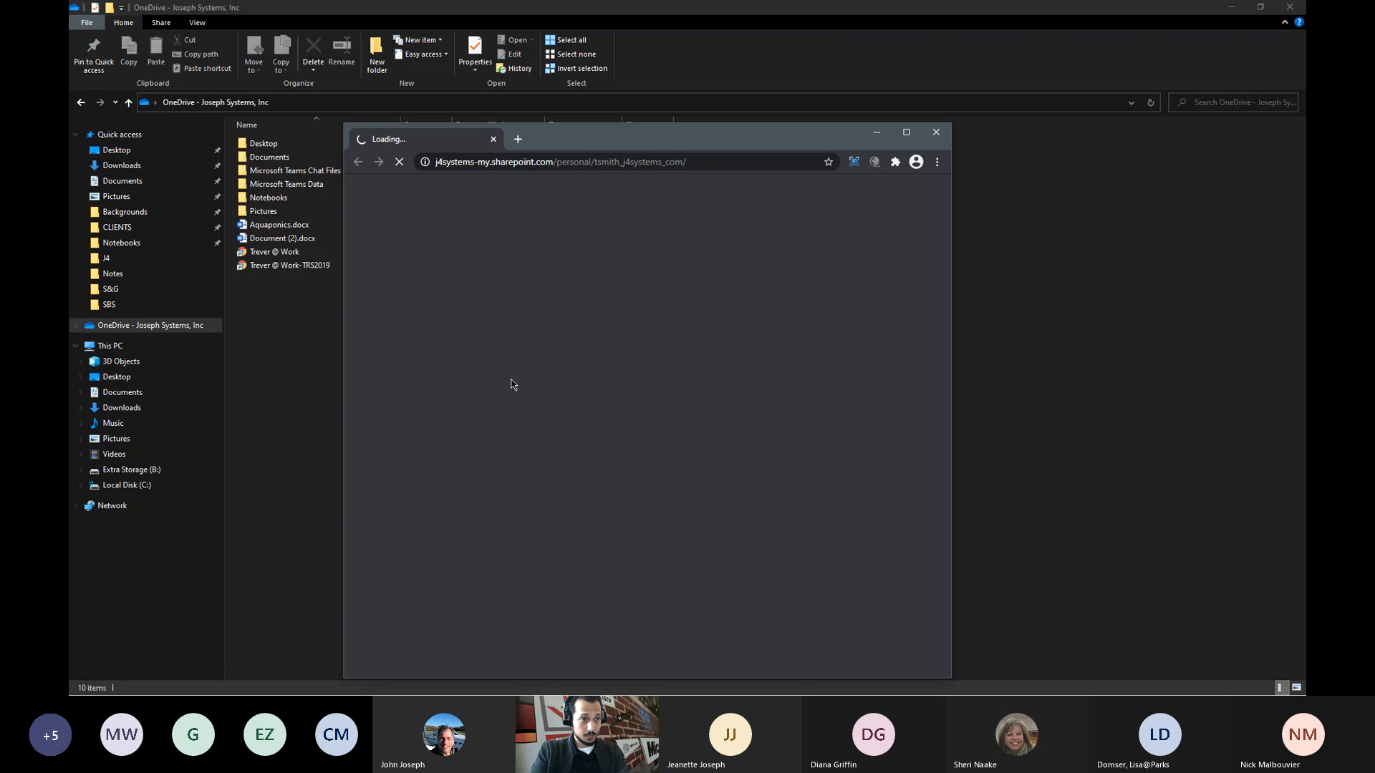
- Maximize the Chrome window and cancel the sync prompt for the My files library
left_click_drag(568, 145, 673, 80)
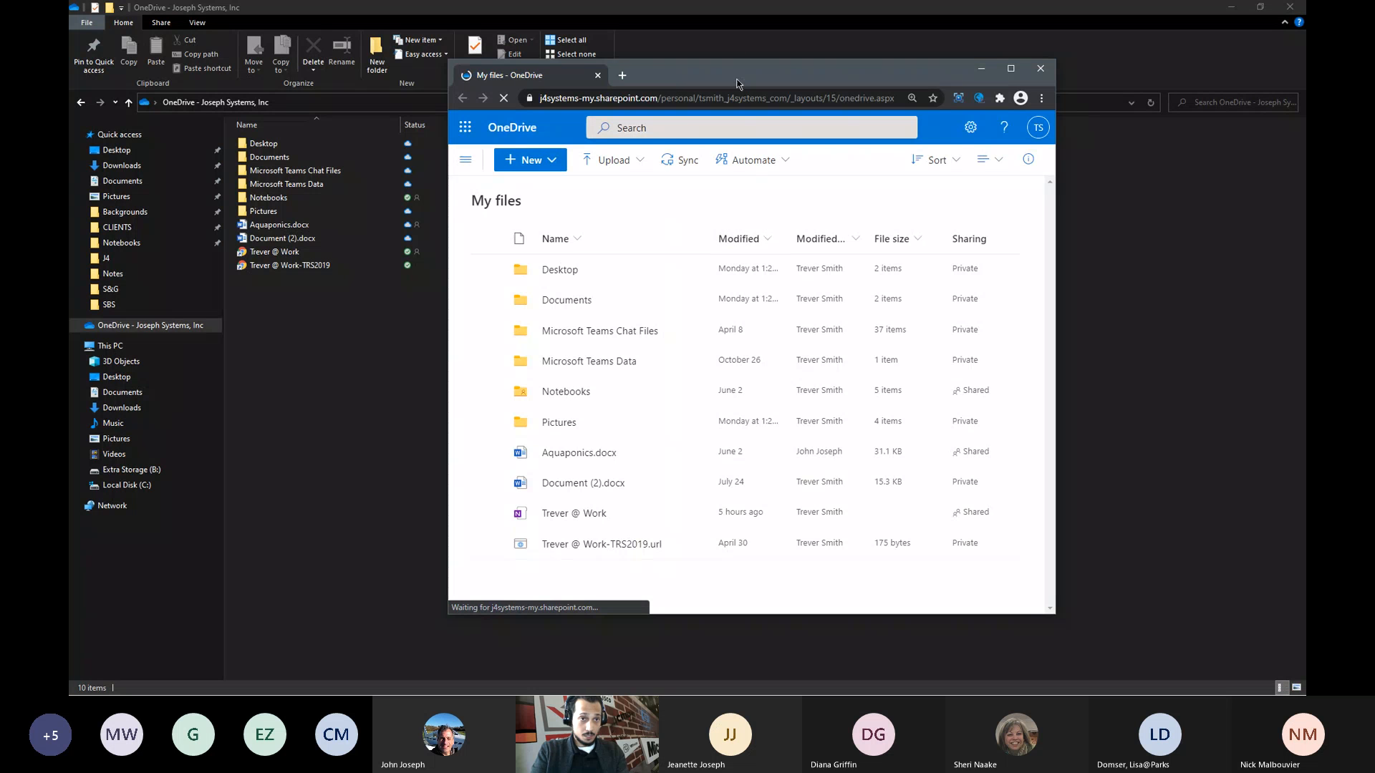
left_click_drag(746, 80, 857, 60)
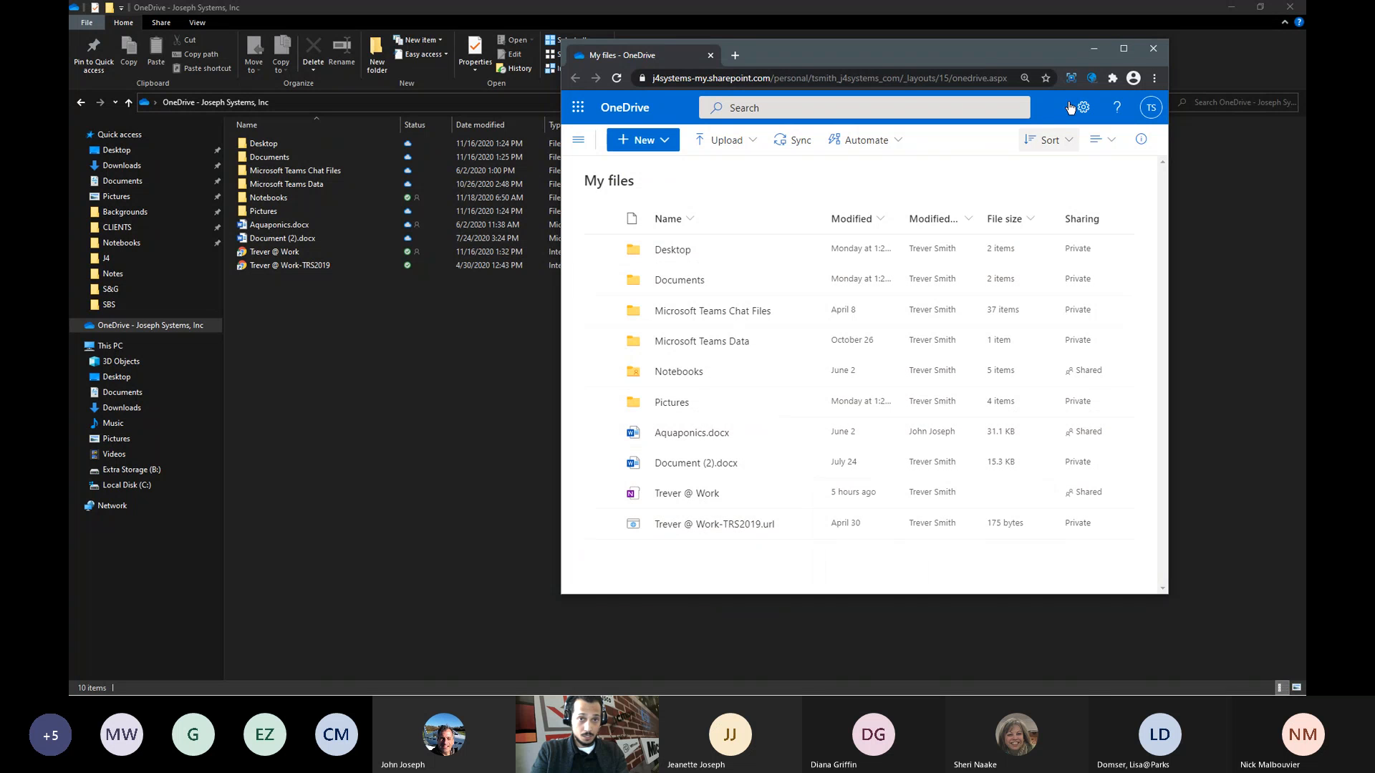
key("super+Up")
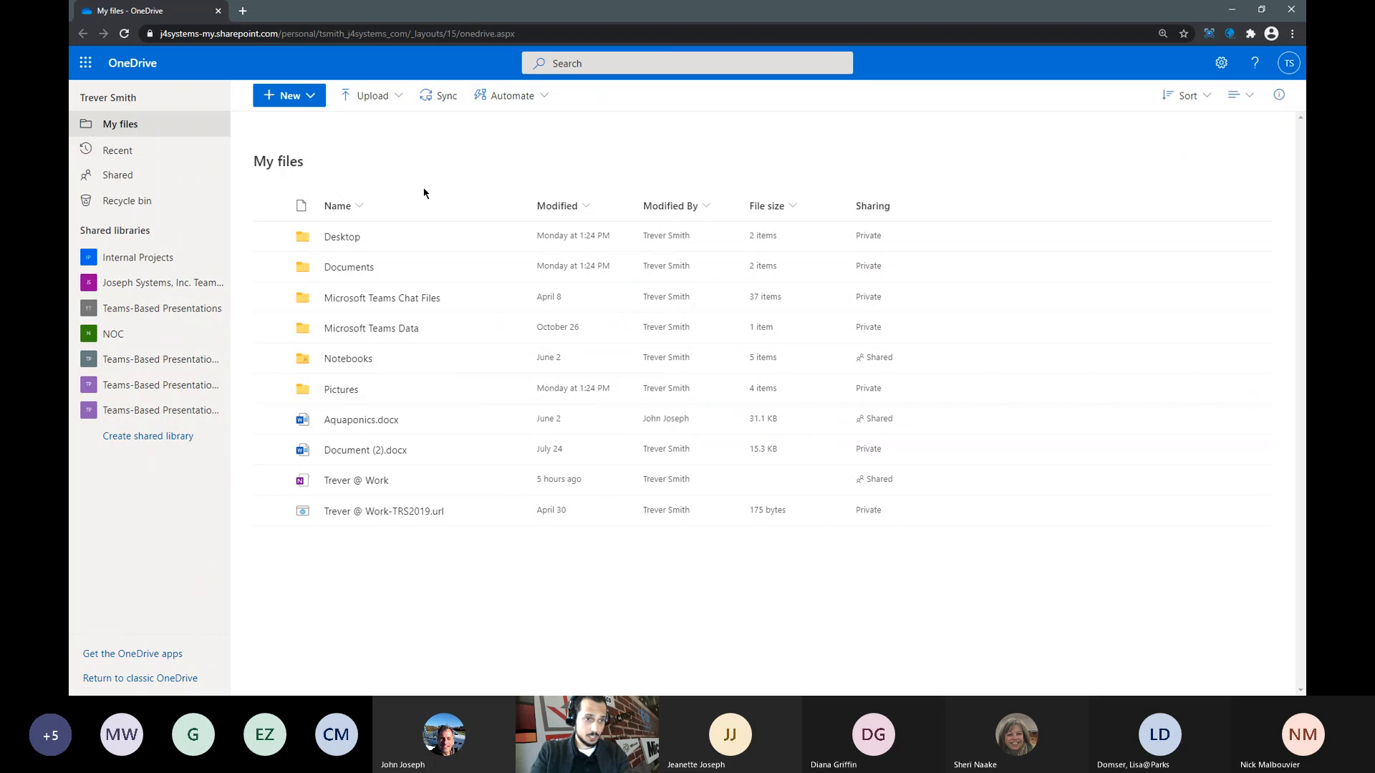
left_click(439, 95)
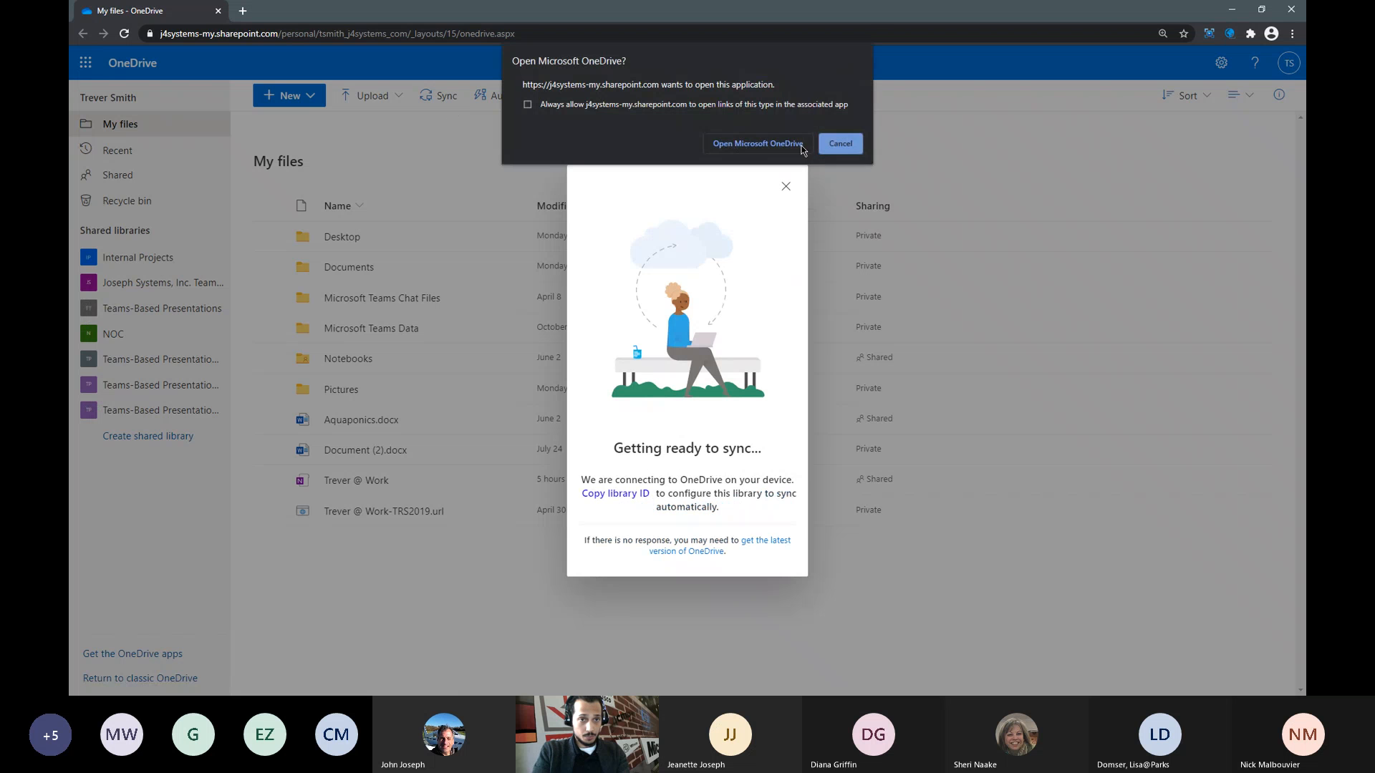
left_click(841, 143)
left_click(785, 199)
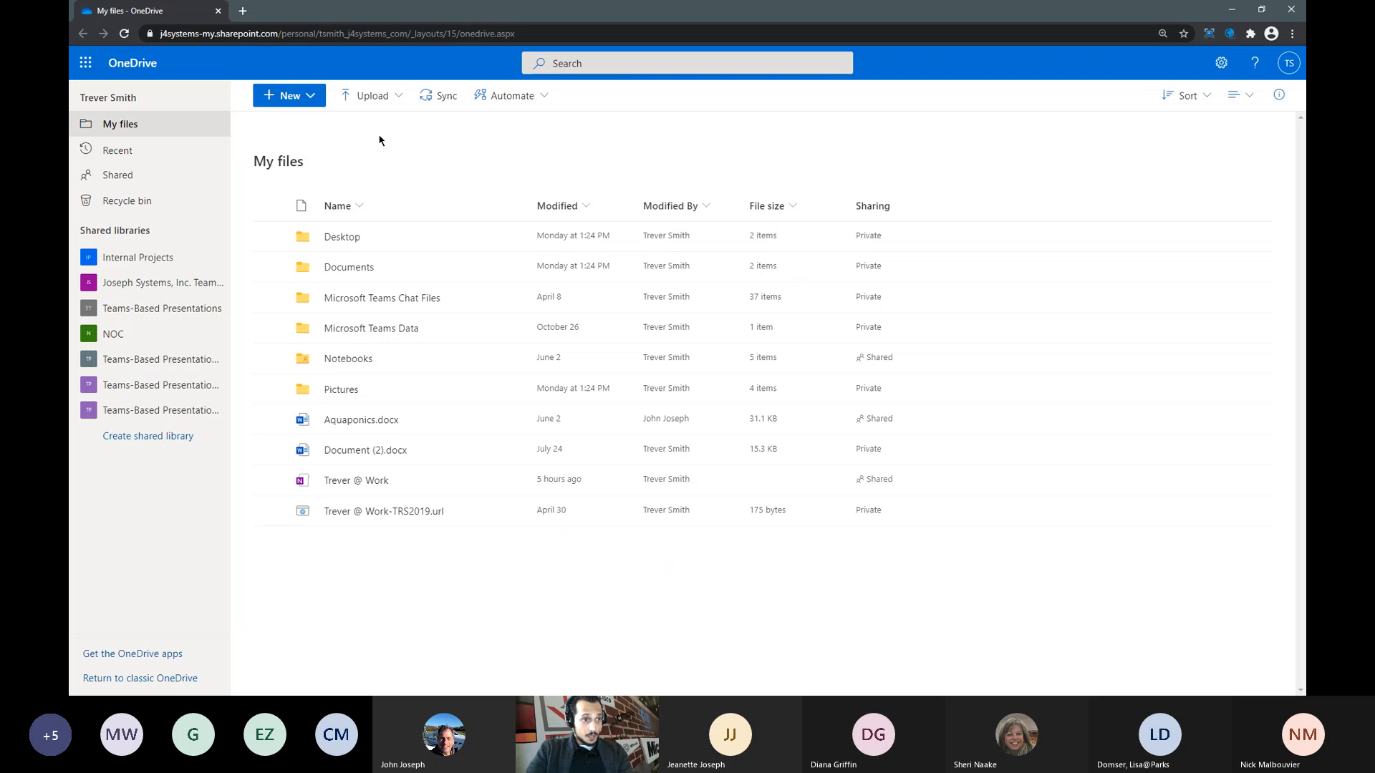
- Browse Desktop > OneNote, return to My files, then go to SharePoint from the app launcher
left_click(348, 245)
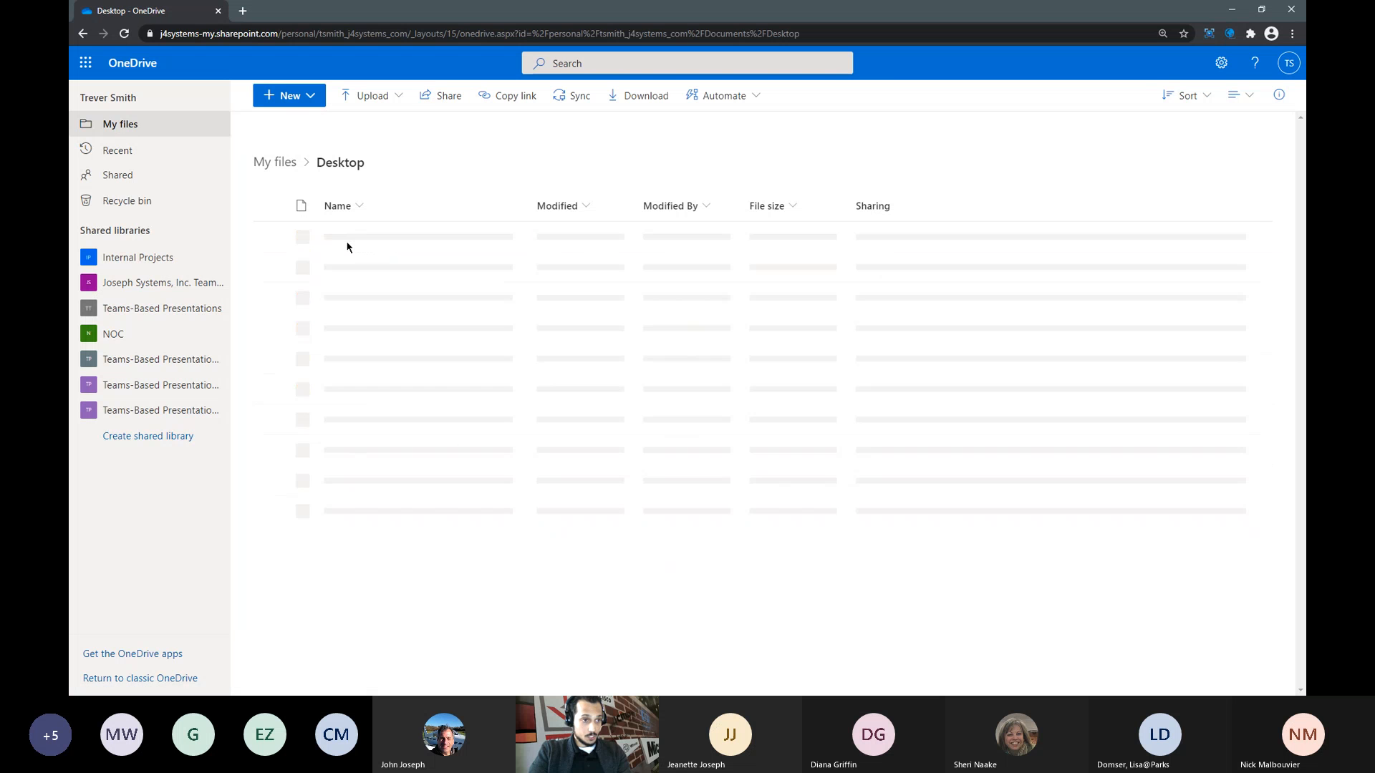
left_click(359, 238)
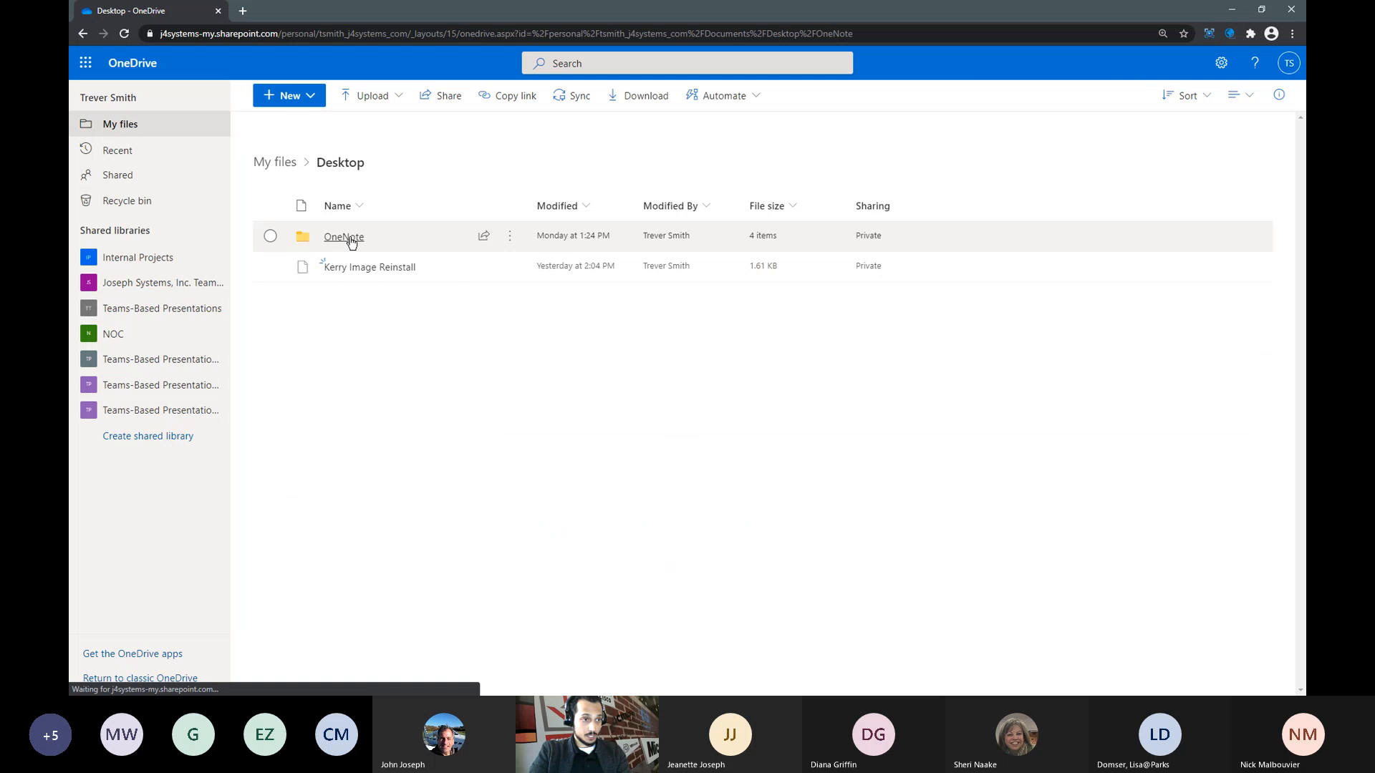
left_click(339, 163)
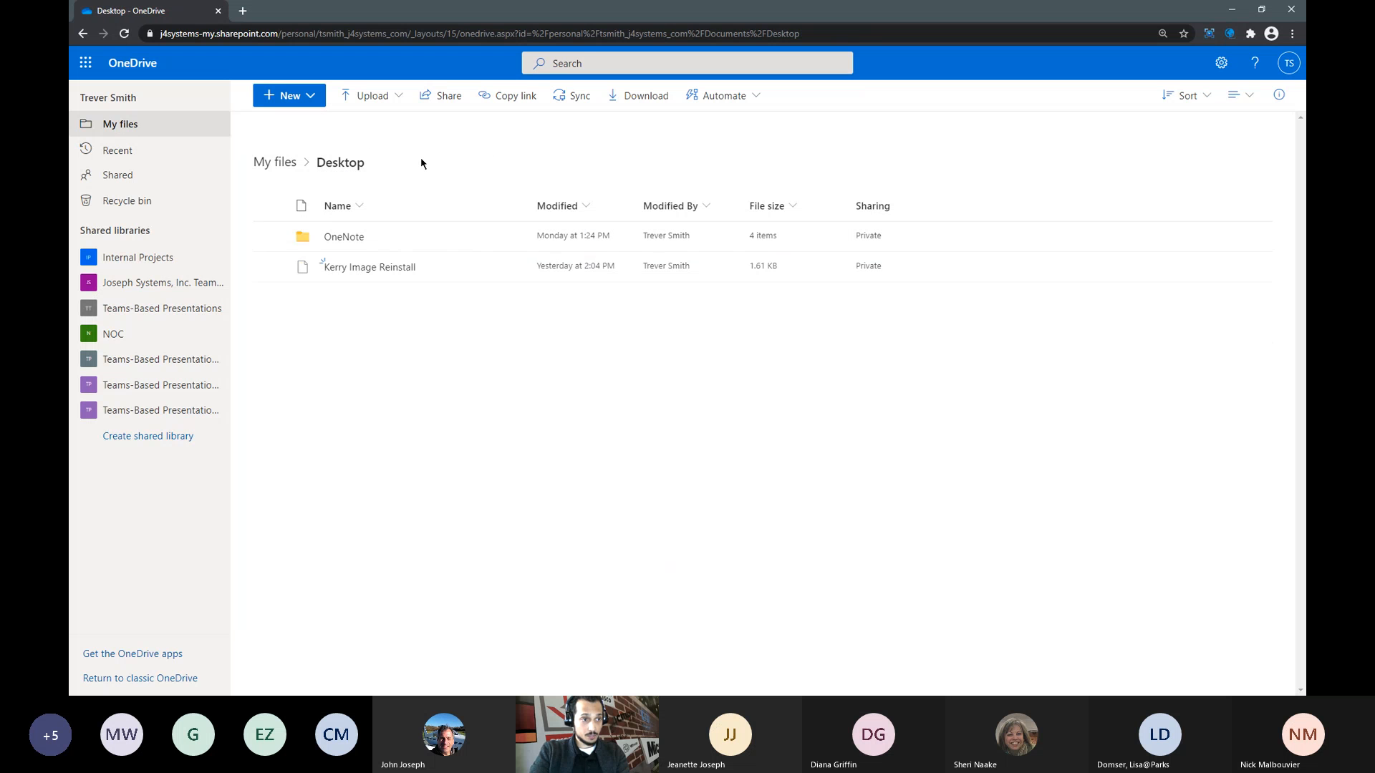
left_click(277, 161)
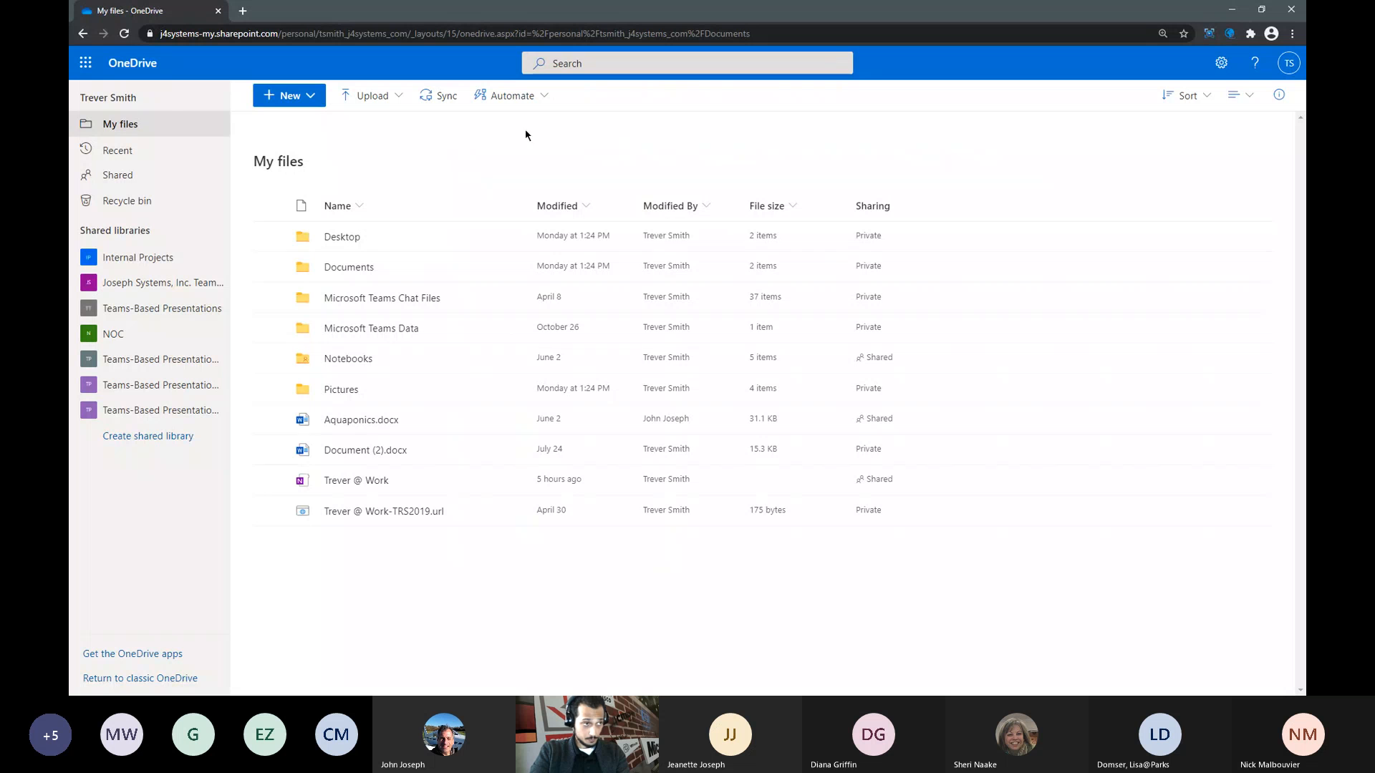
left_click(86, 66)
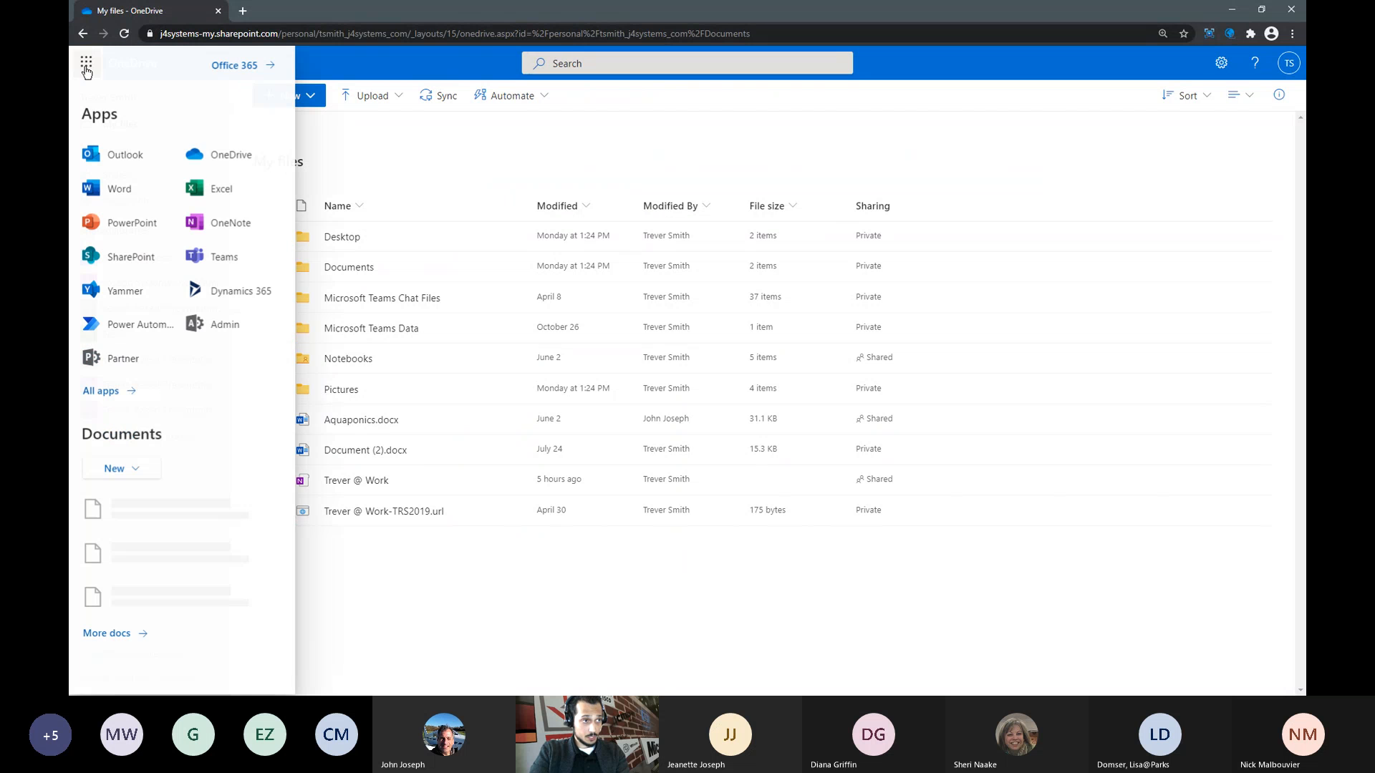
left_click(128, 262)
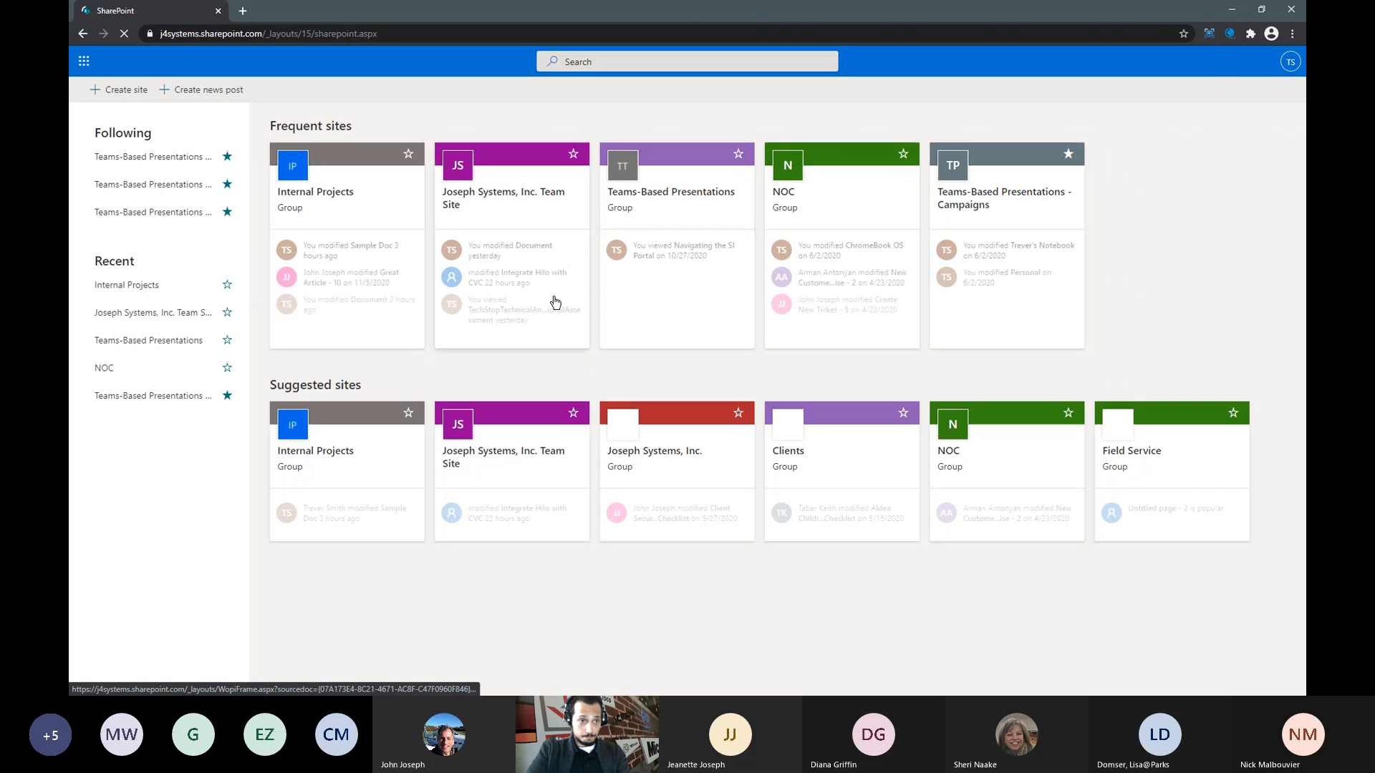
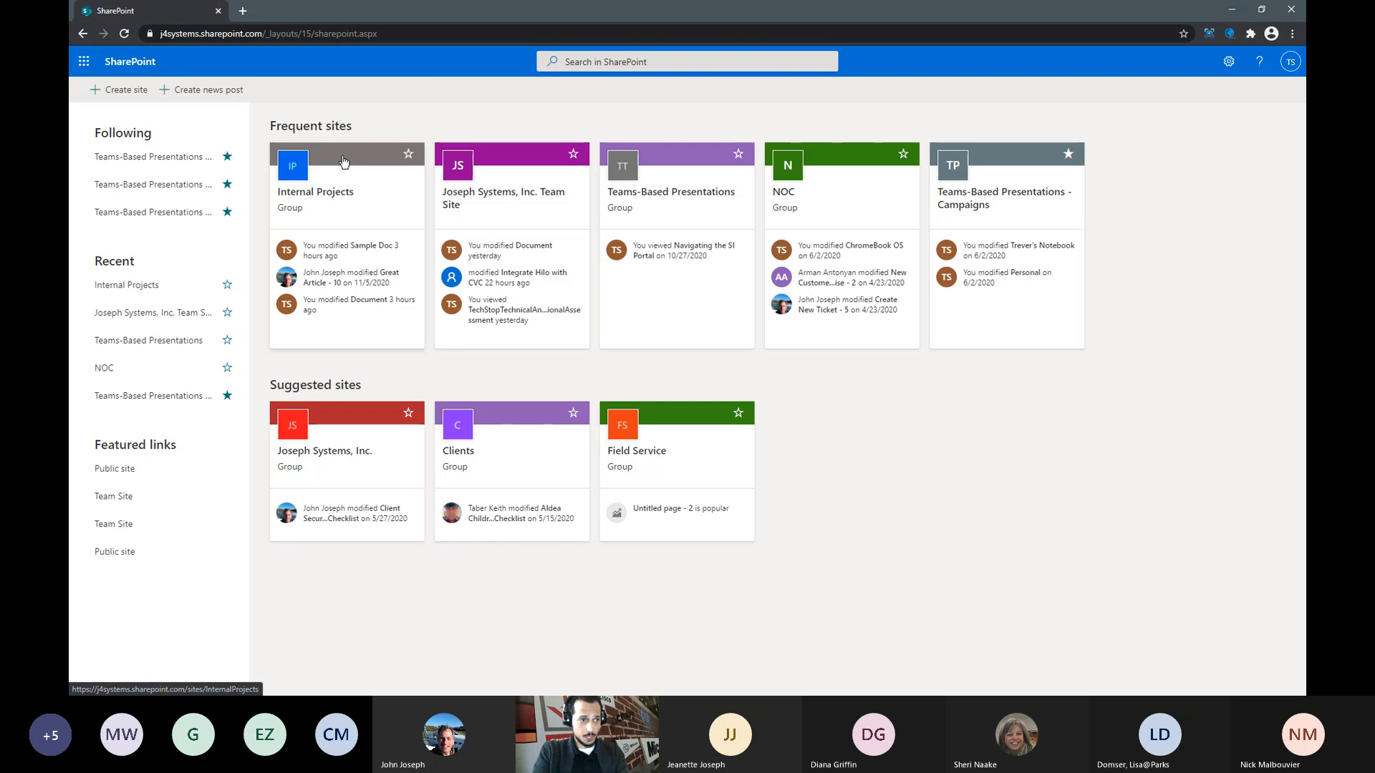
- Open the Internal Projects site and sign in with the saved password, not staying signed in
left_click(340, 162)
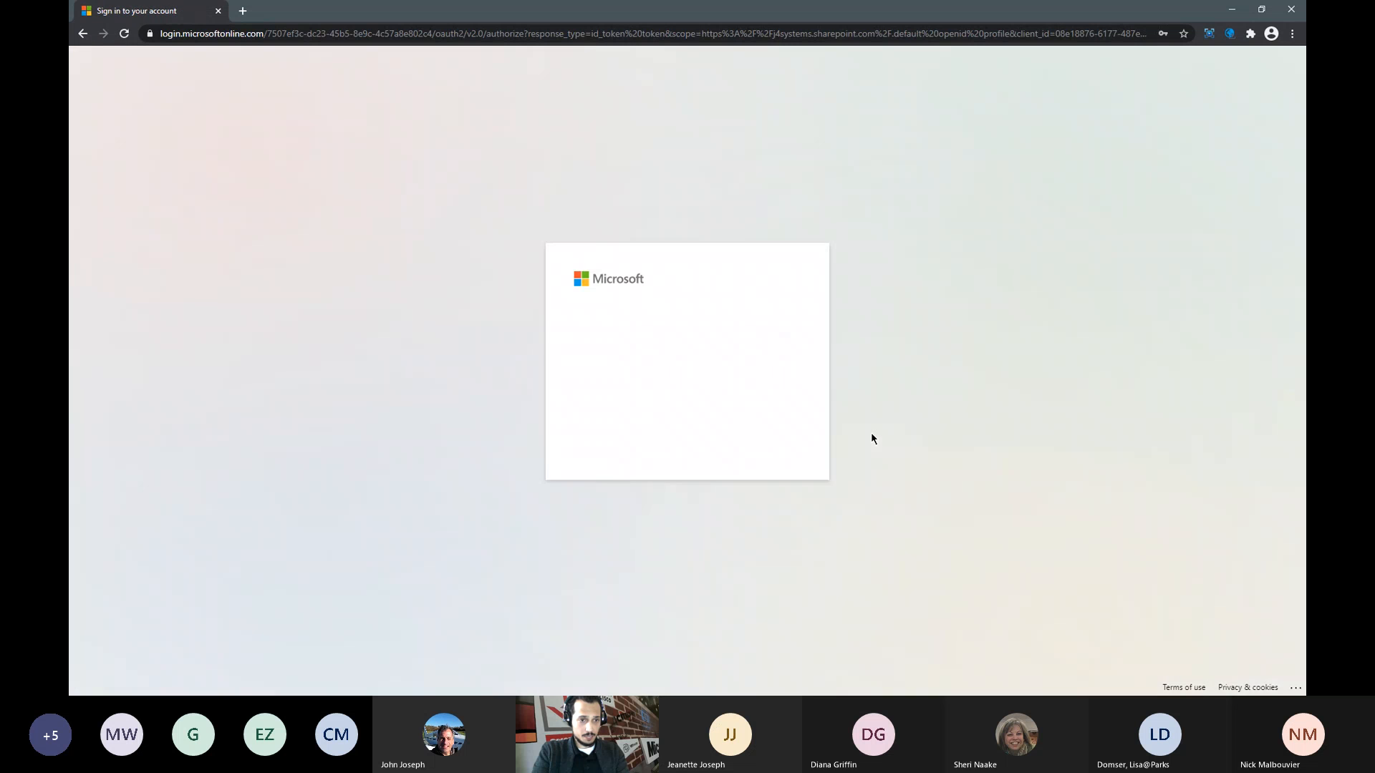
left_click(773, 441)
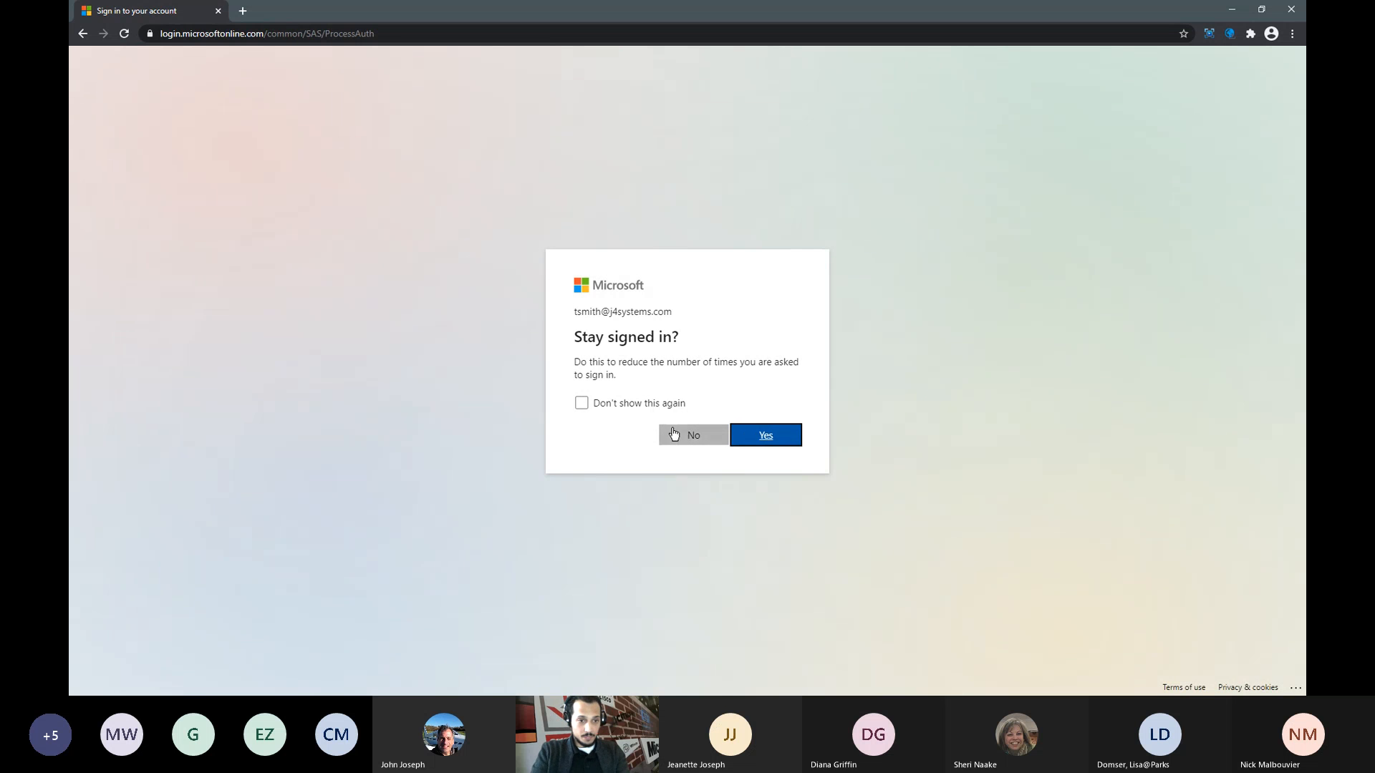
left_click(673, 433)
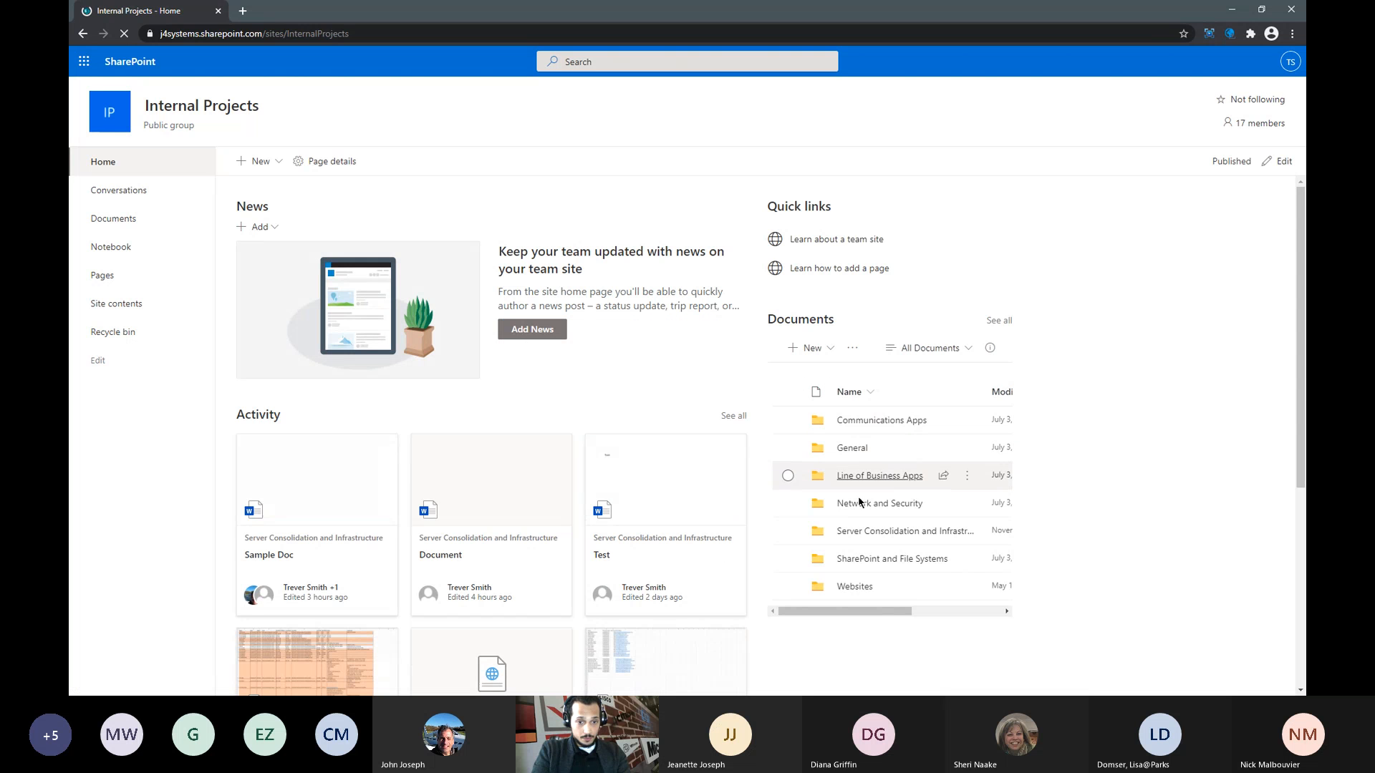
- Open Documents > Server Consolidation and Infrastructure and show the New item menu
left_click(869, 535)
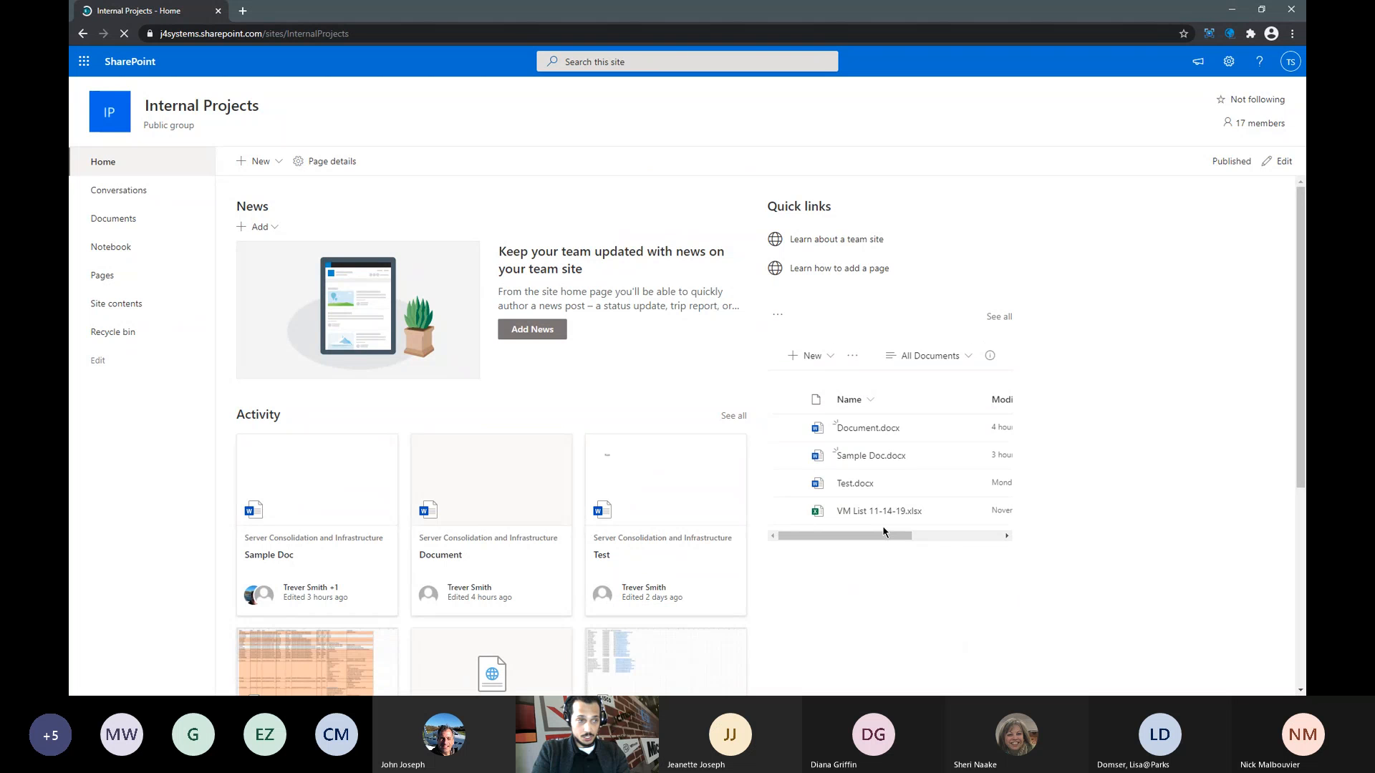
left_click(133, 219)
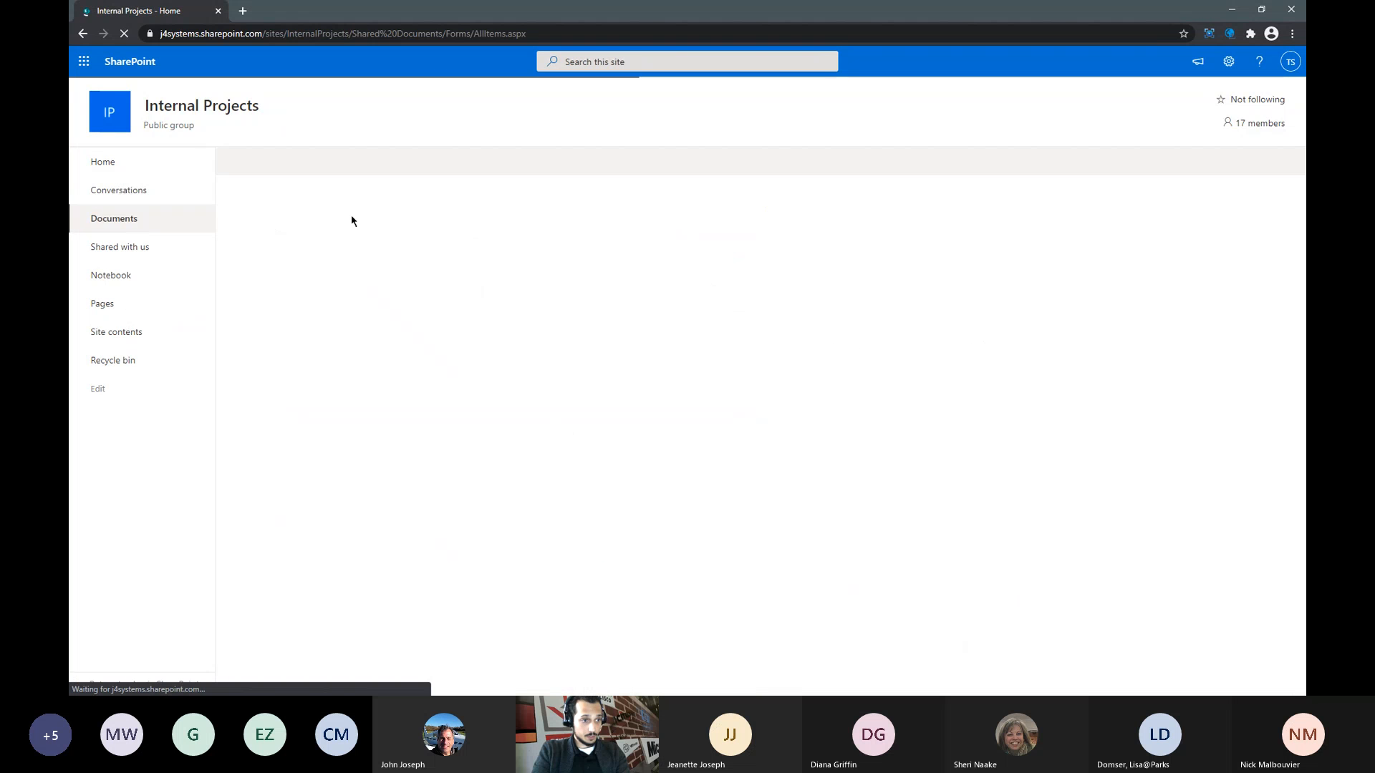
left_click(363, 384)
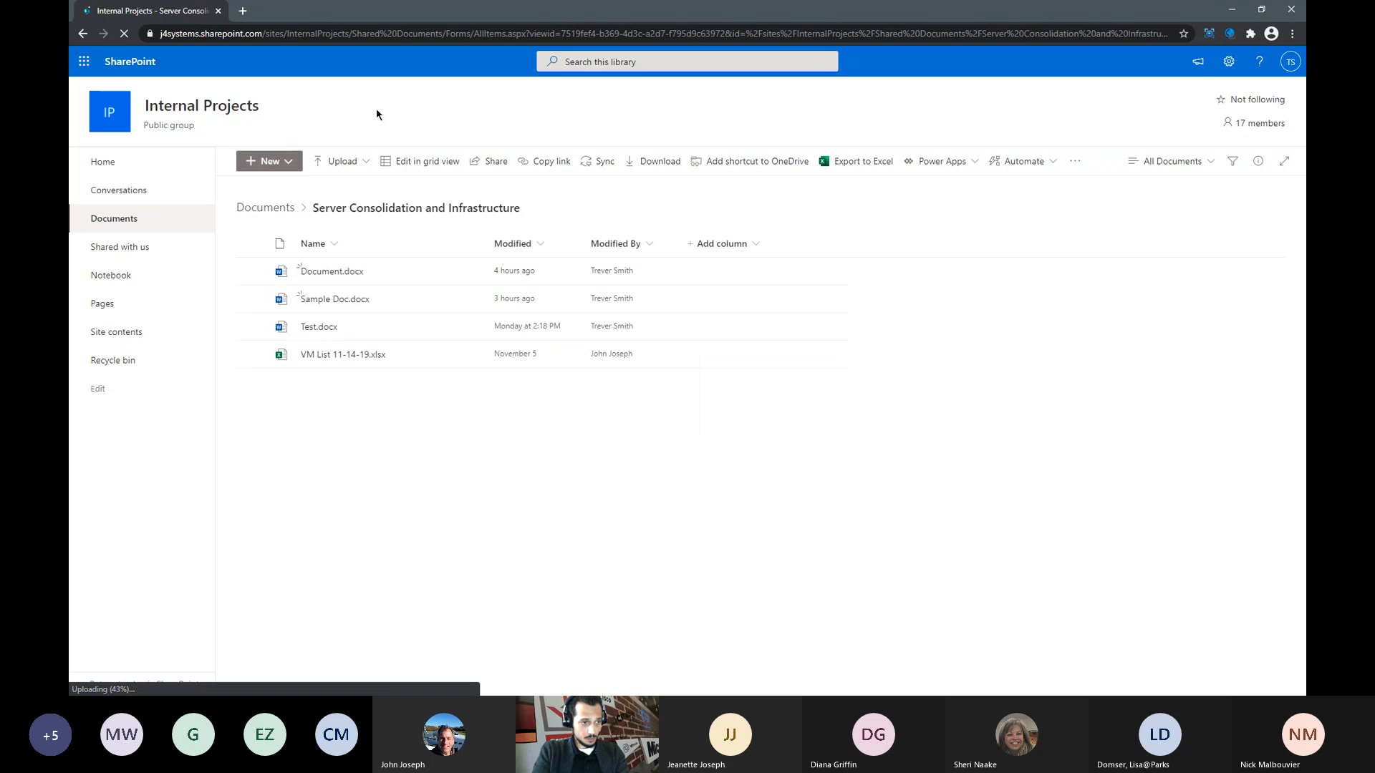
left_click(288, 164)
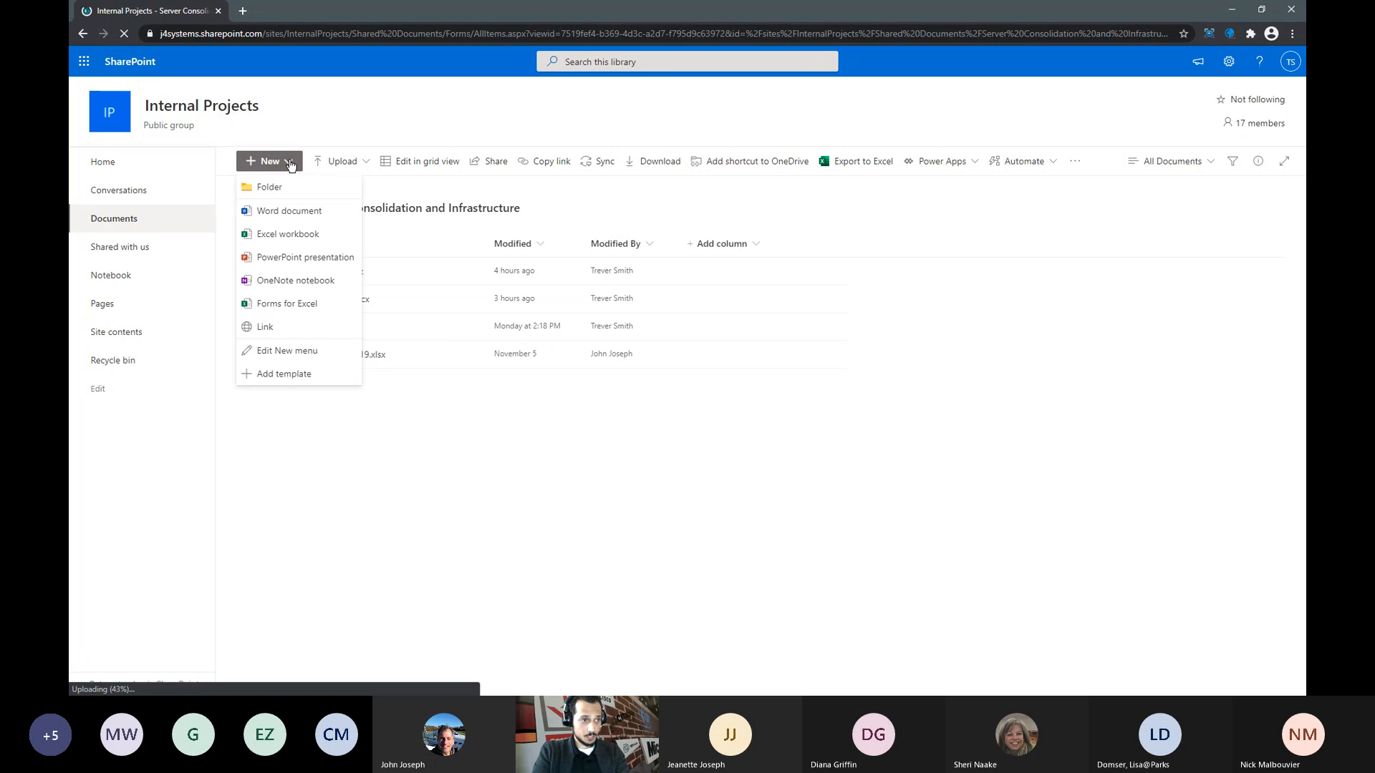
- Create a new Word document in the folder and fill it with =rand() sample paragraphs
left_click(268, 213)
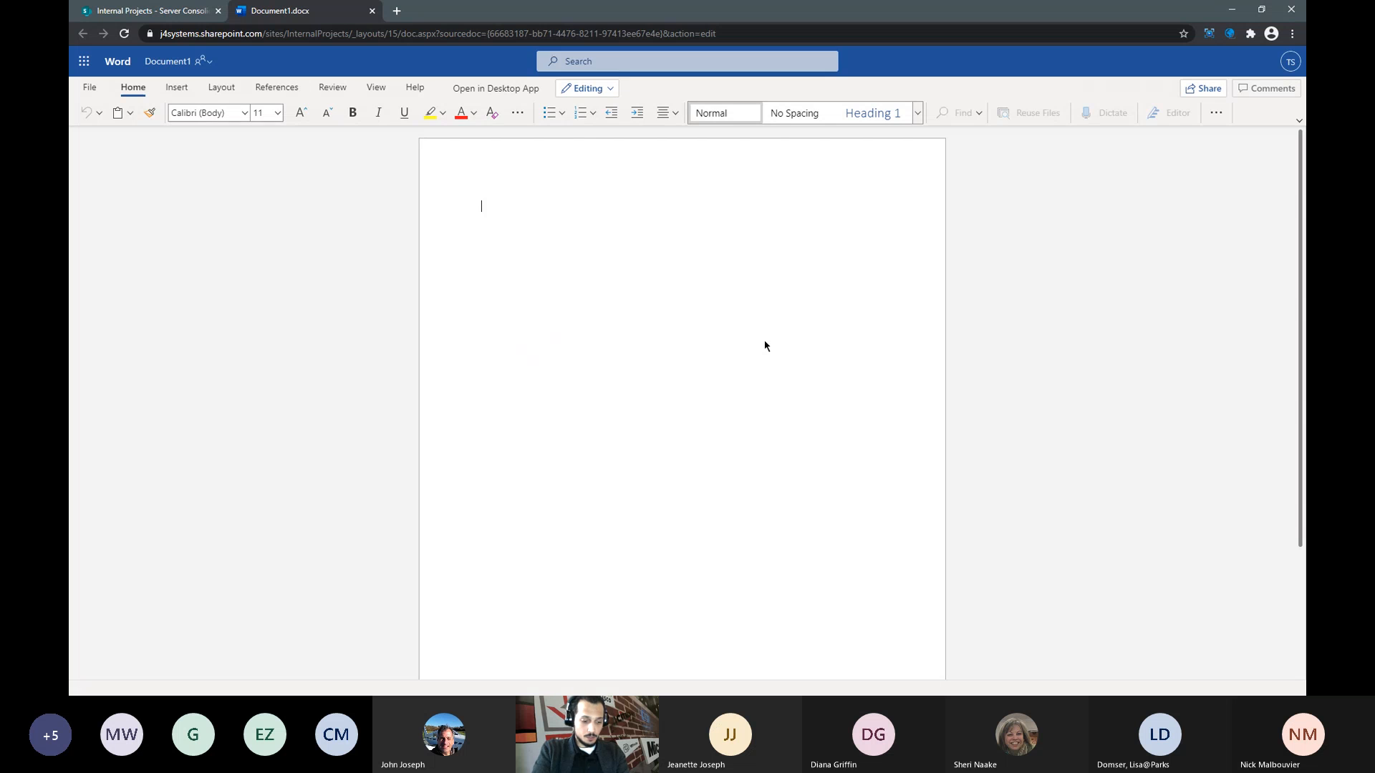
type("=ran")
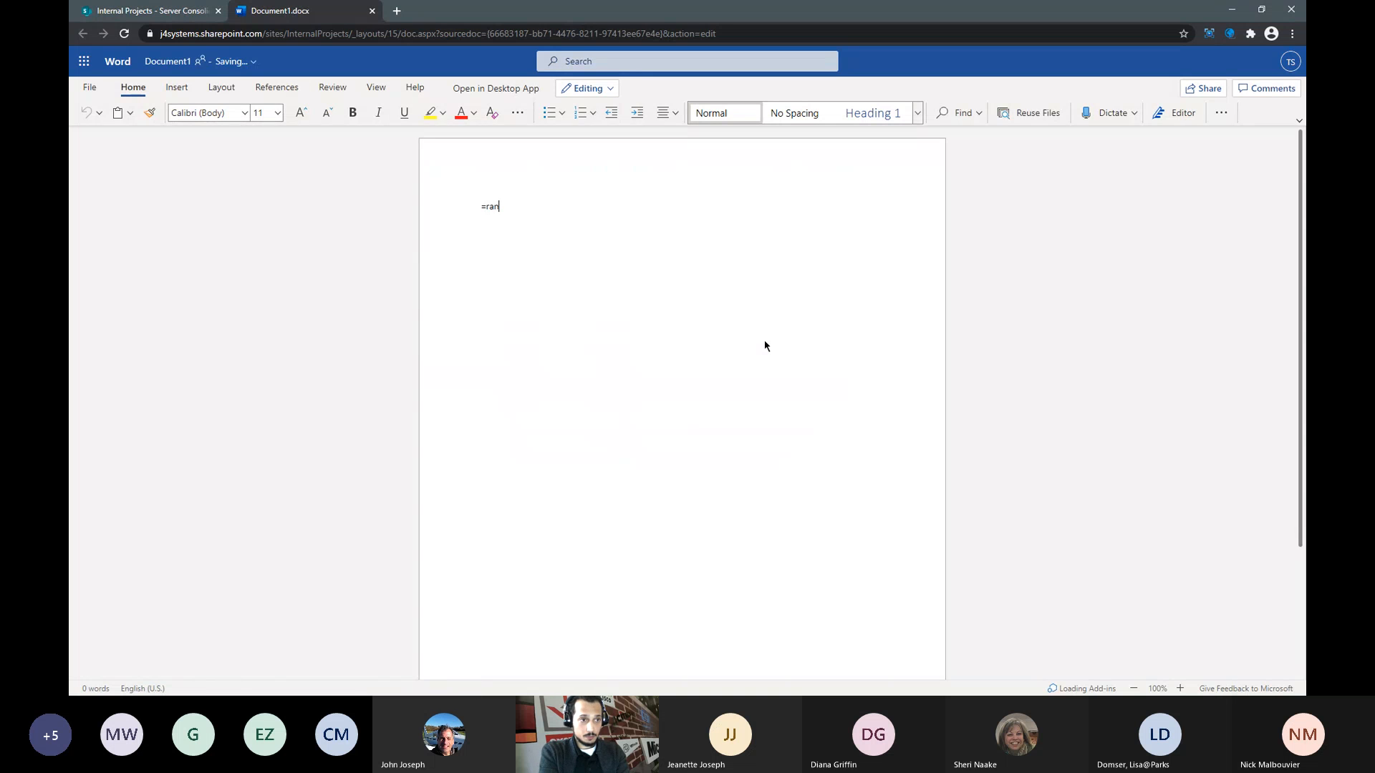
type("d()")
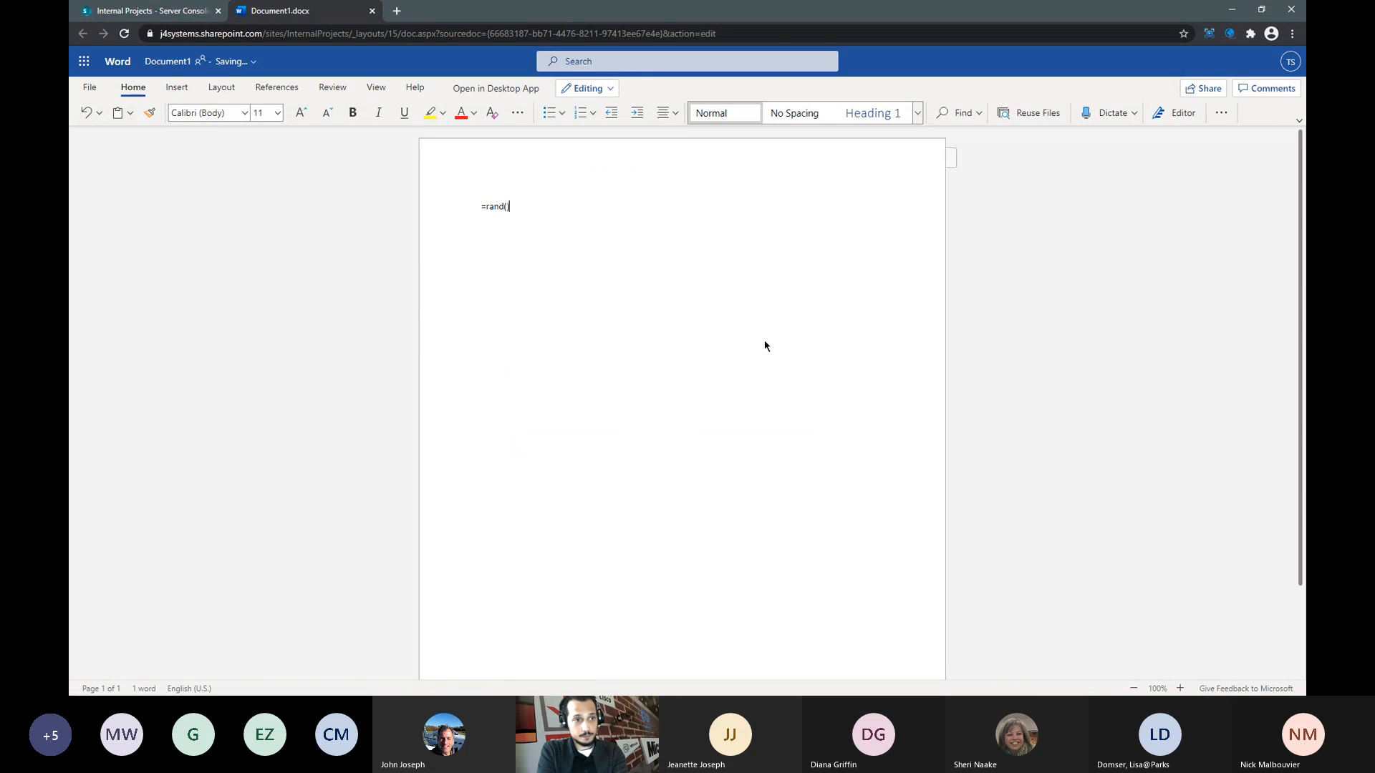
key("Return")
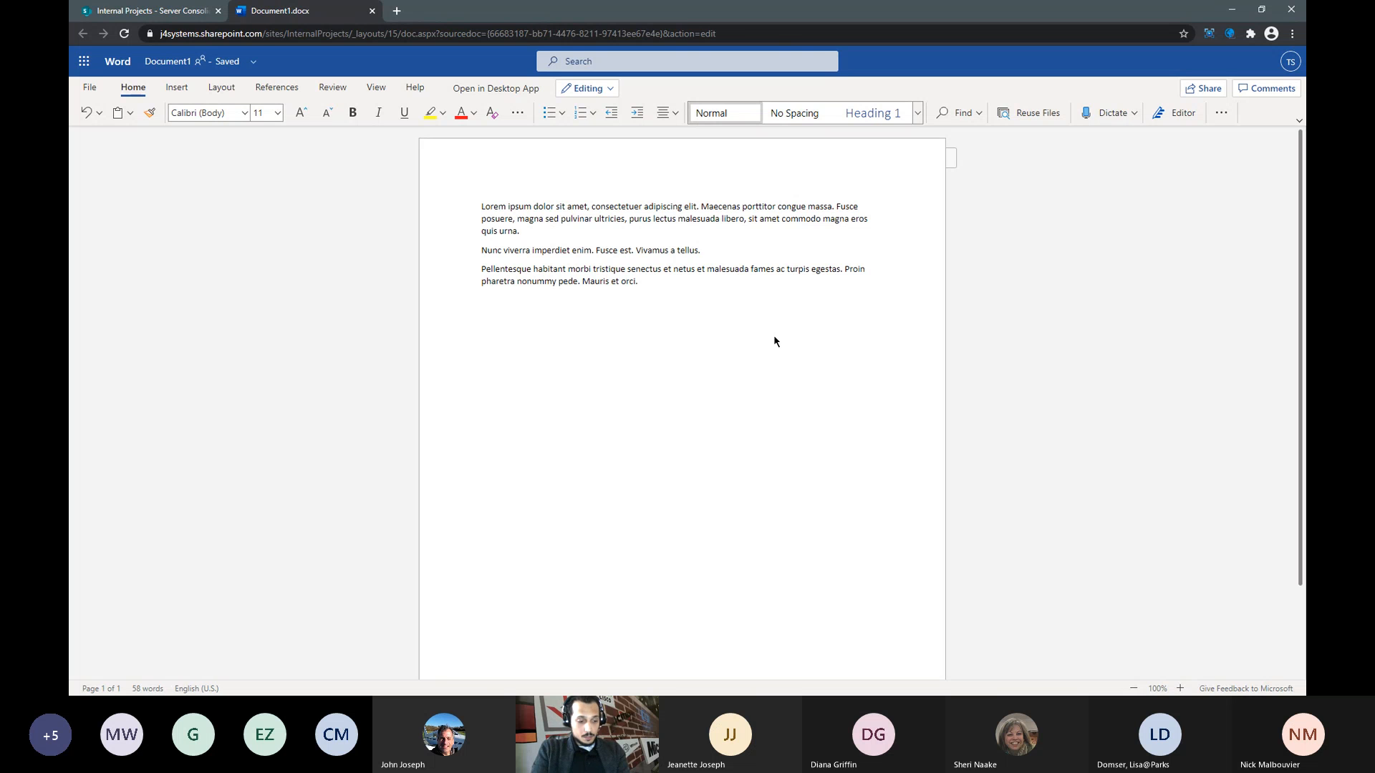
double_click(751, 350)
left_click(614, 207)
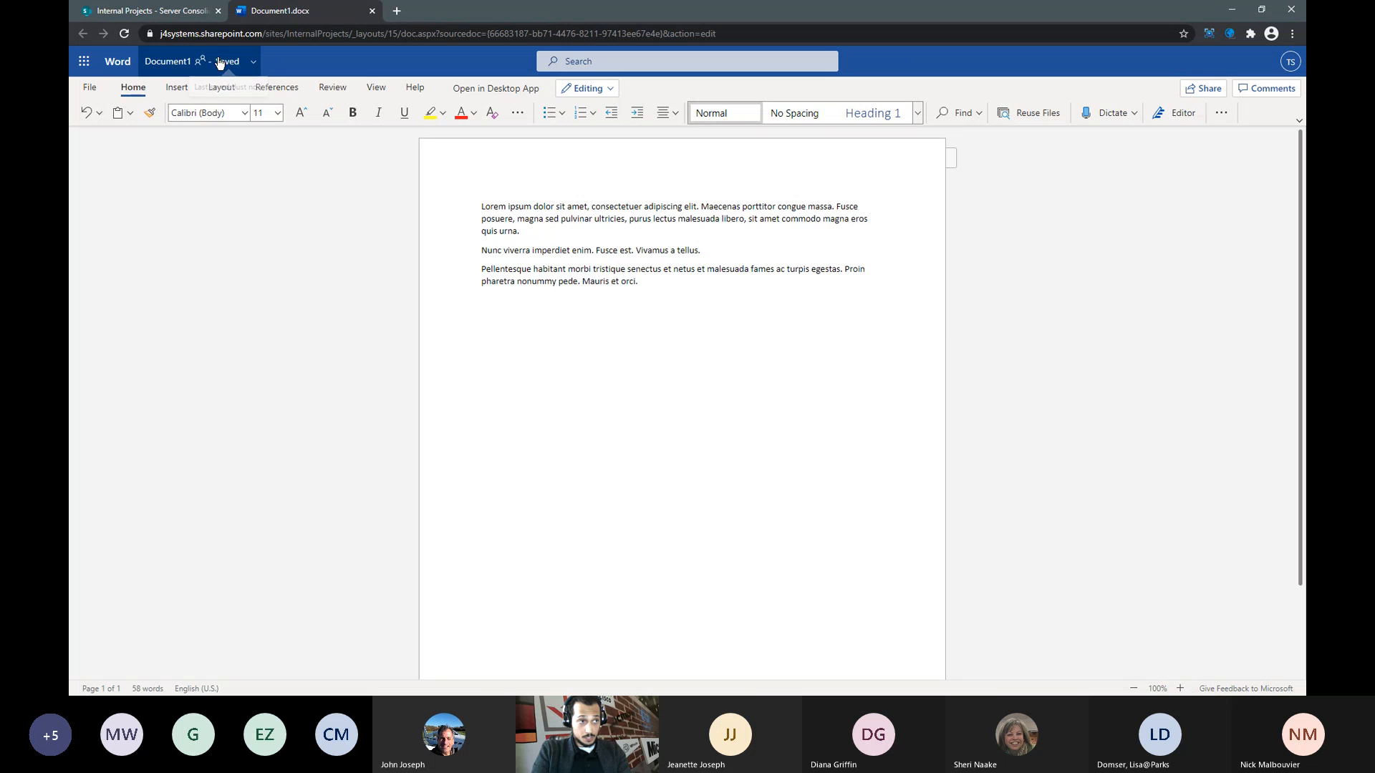
- Save the document under the name 'Sample File Random' through File > Save As
left_click(87, 63)
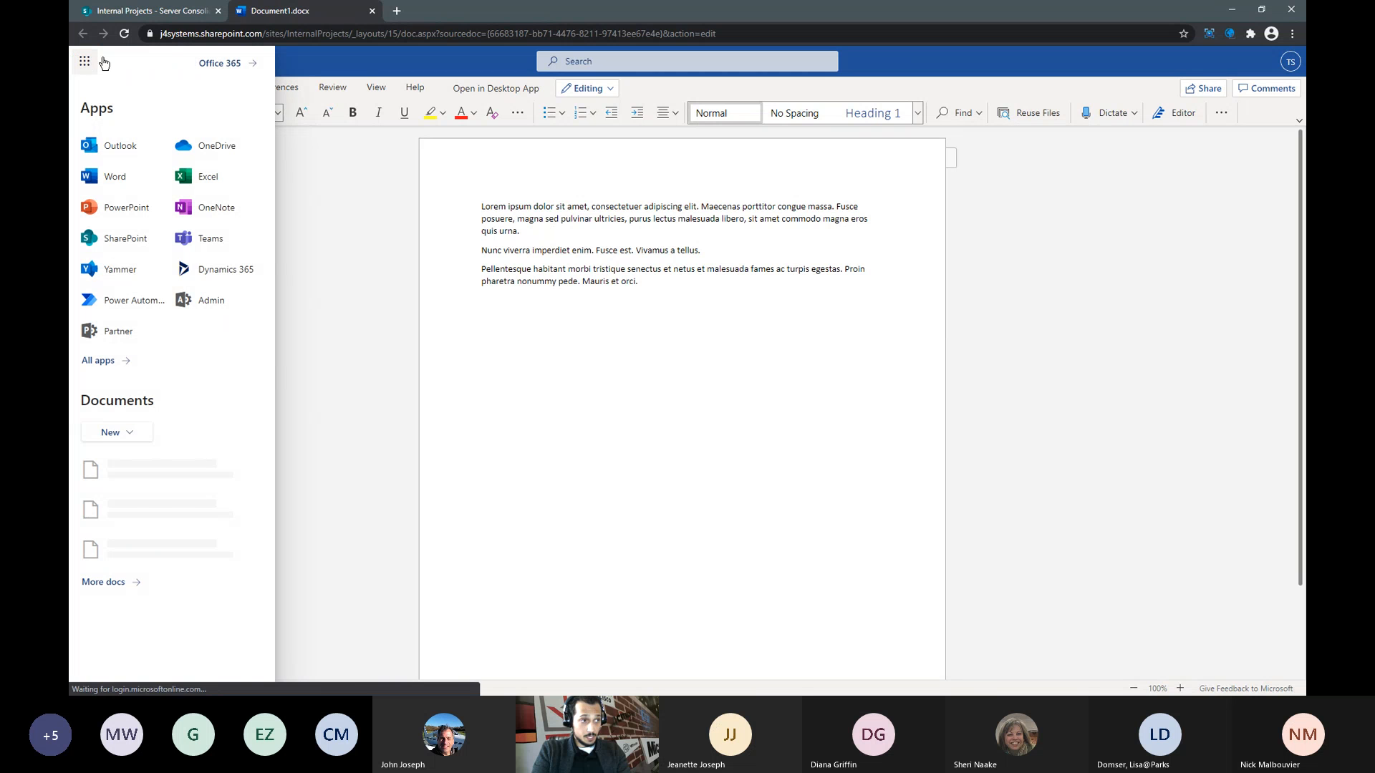
left_click(352, 244)
left_click(89, 87)
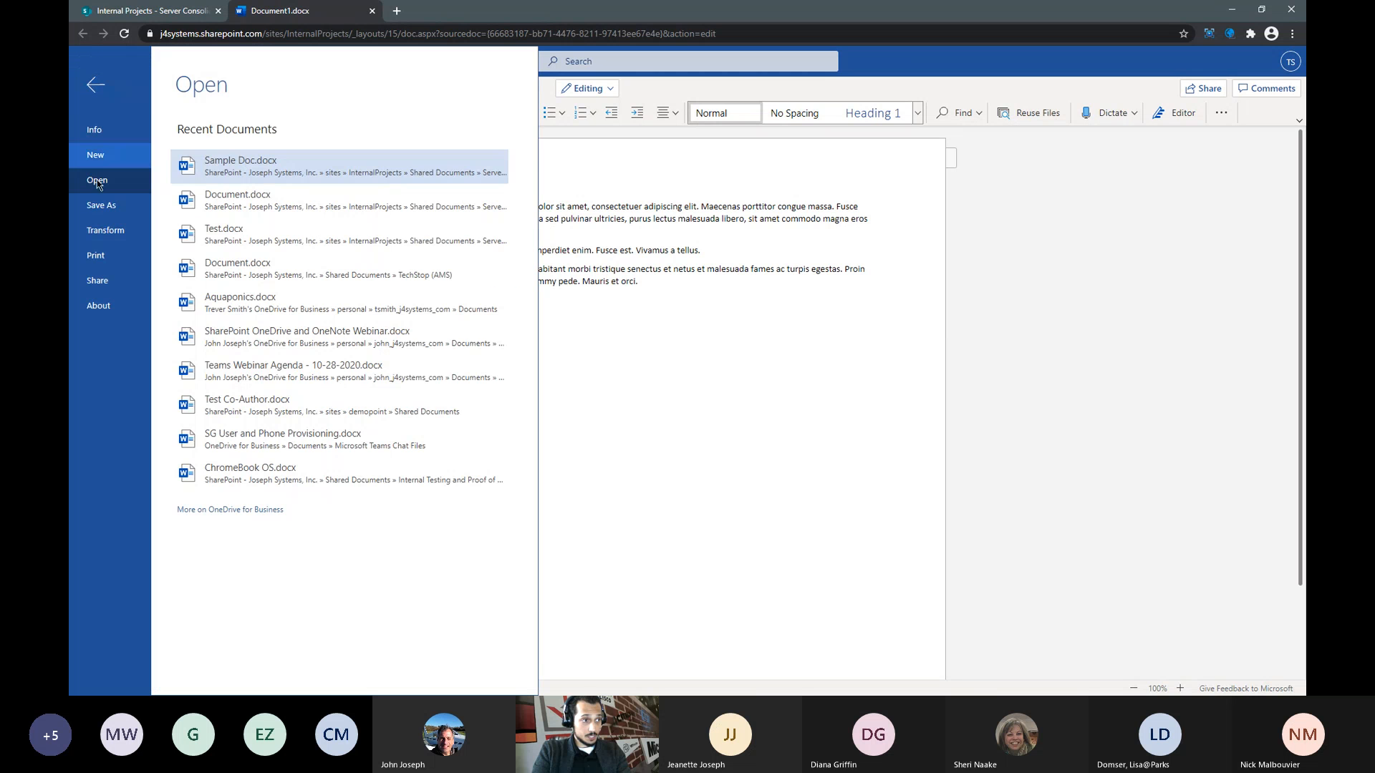
left_click(101, 205)
left_click(264, 138)
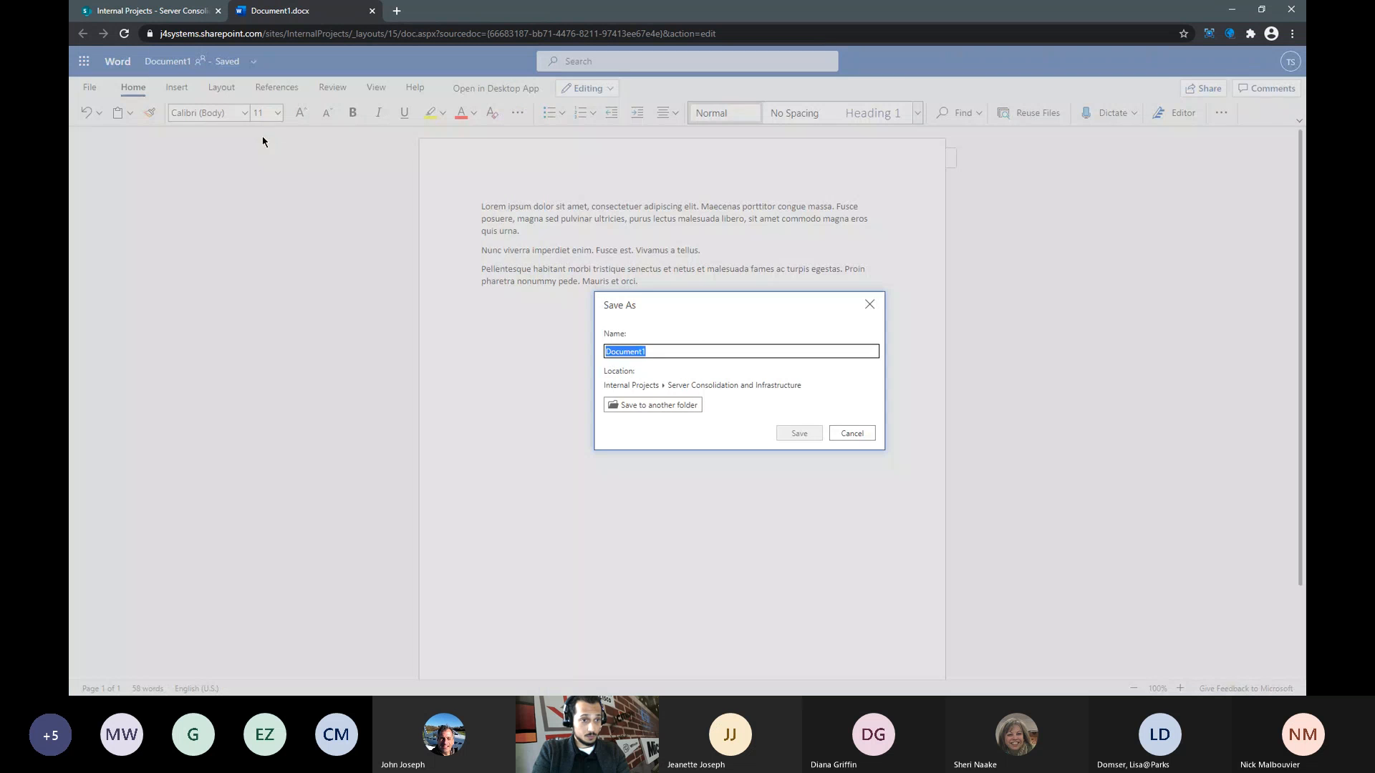
key("BackSpace")
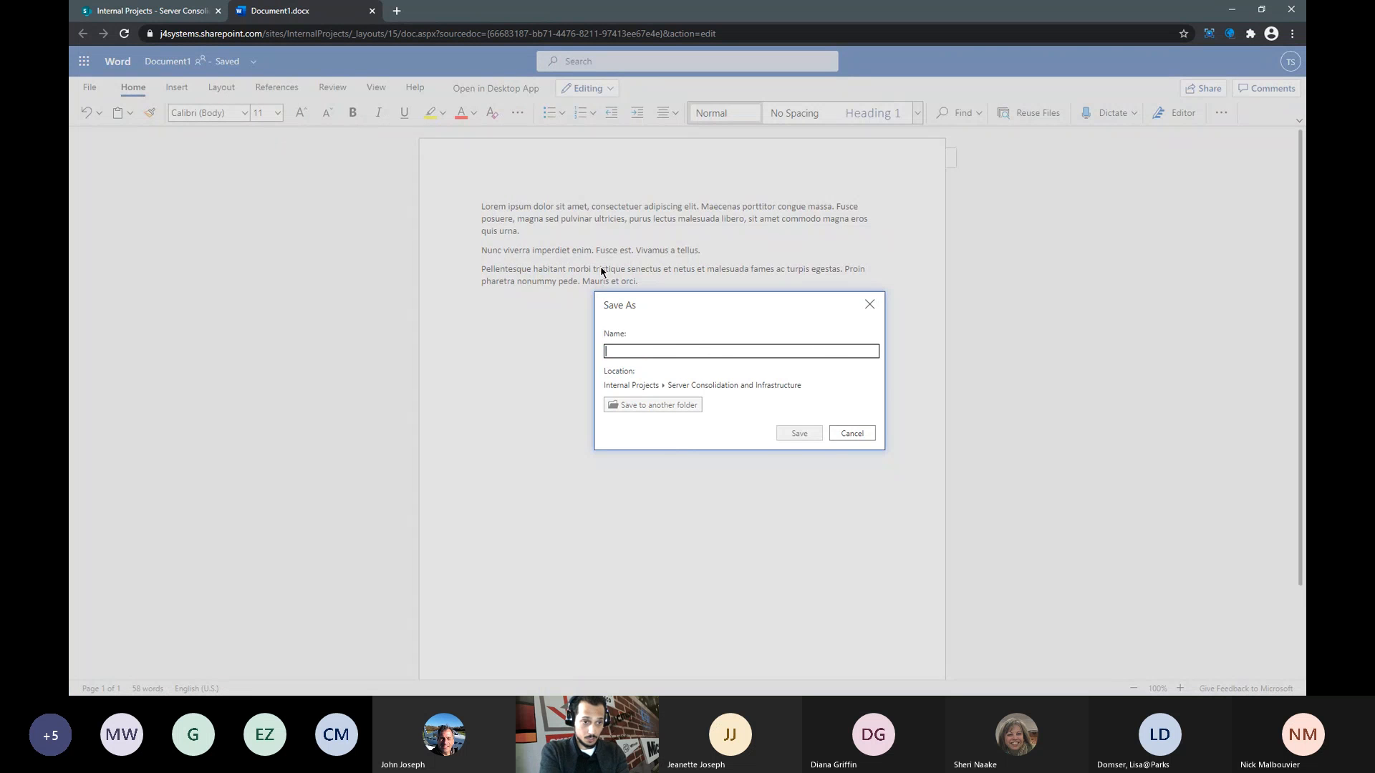
type("Sample File One")
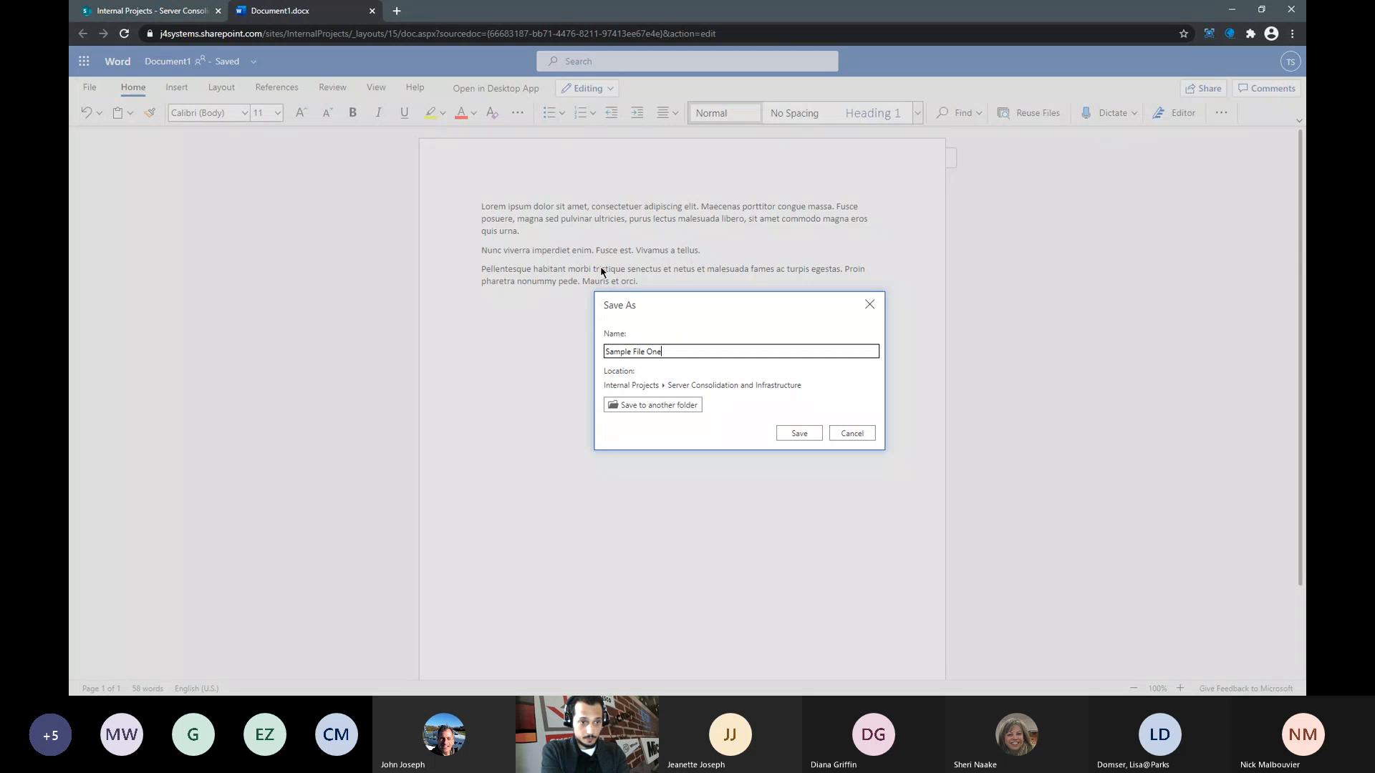
key("BackSpace")
key("BackSpace")
key("BackSpace")
type("Random")
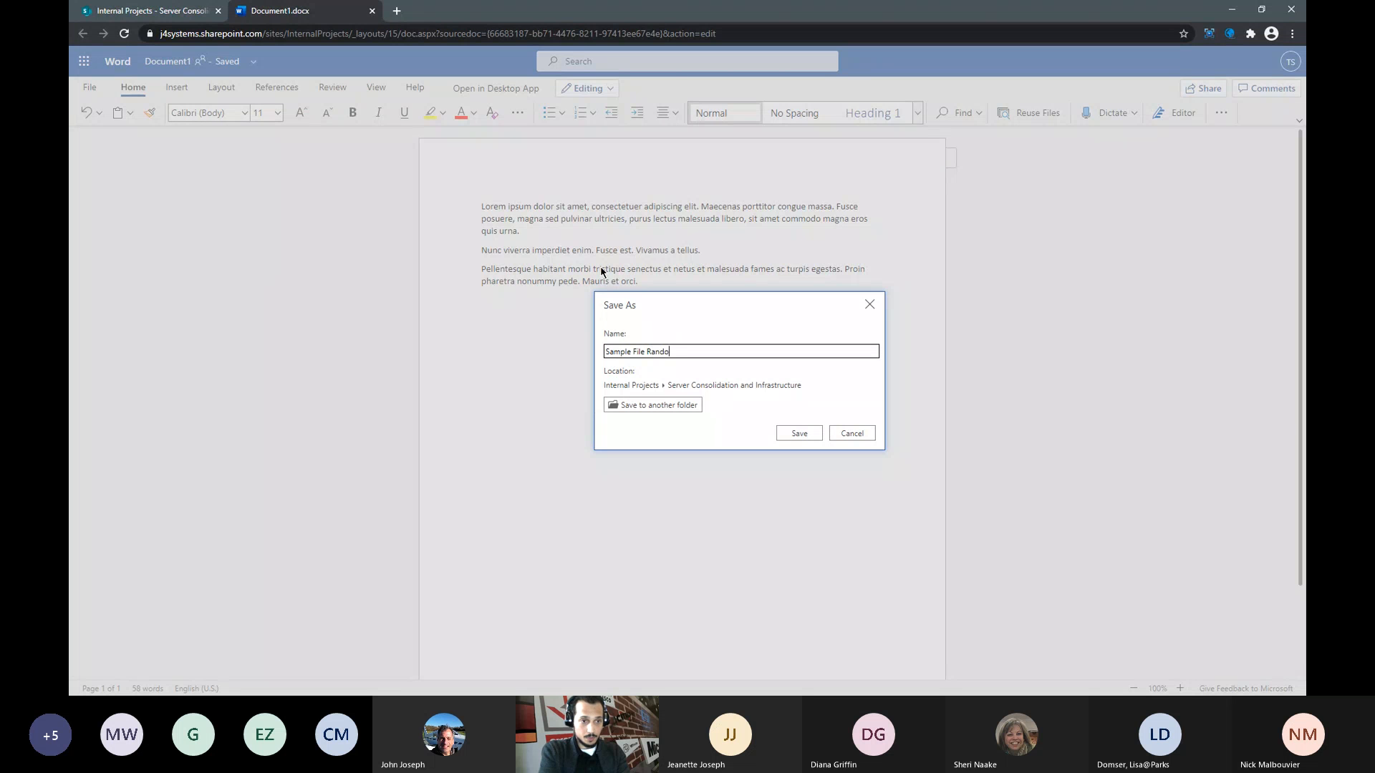
left_click(804, 434)
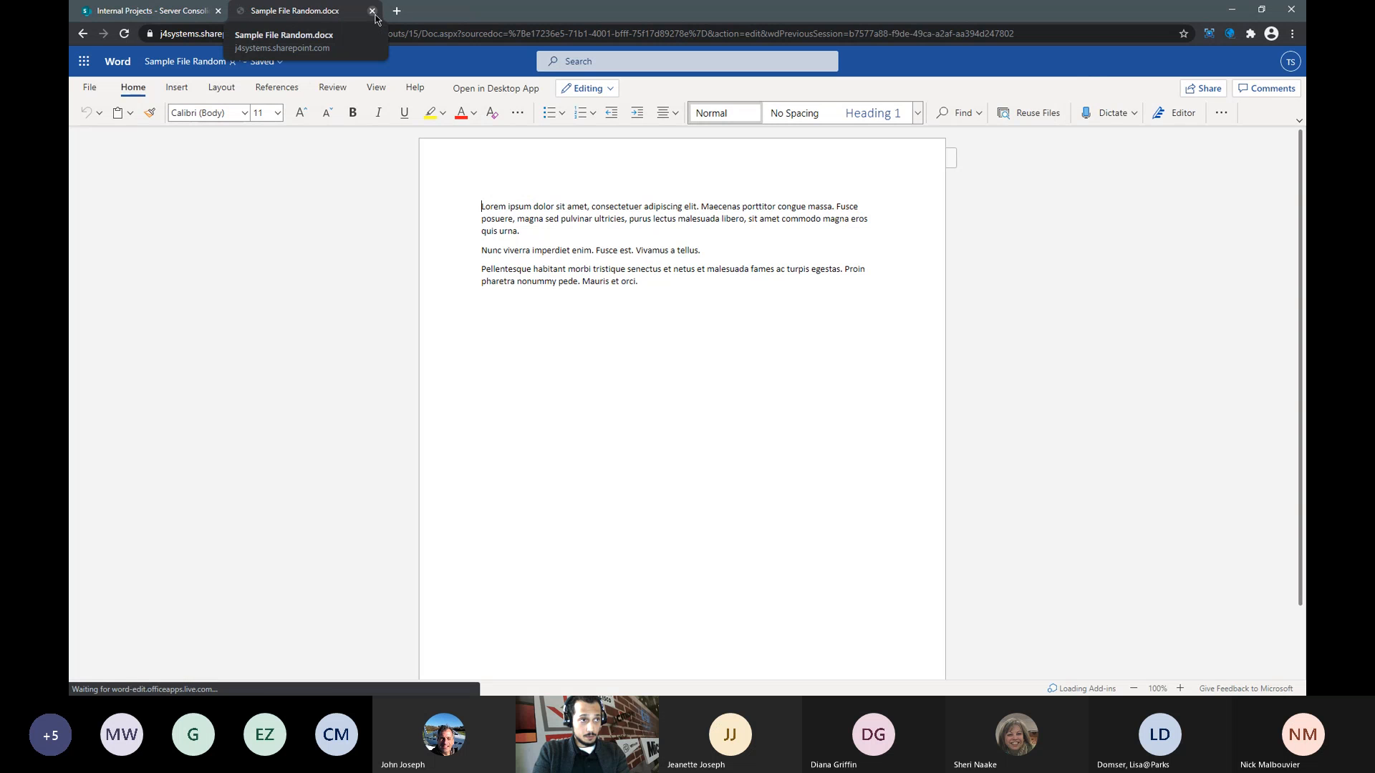
- Drag the Teams calendar window onto the screen over SharePoint and maximize it
left_click(143, 11)
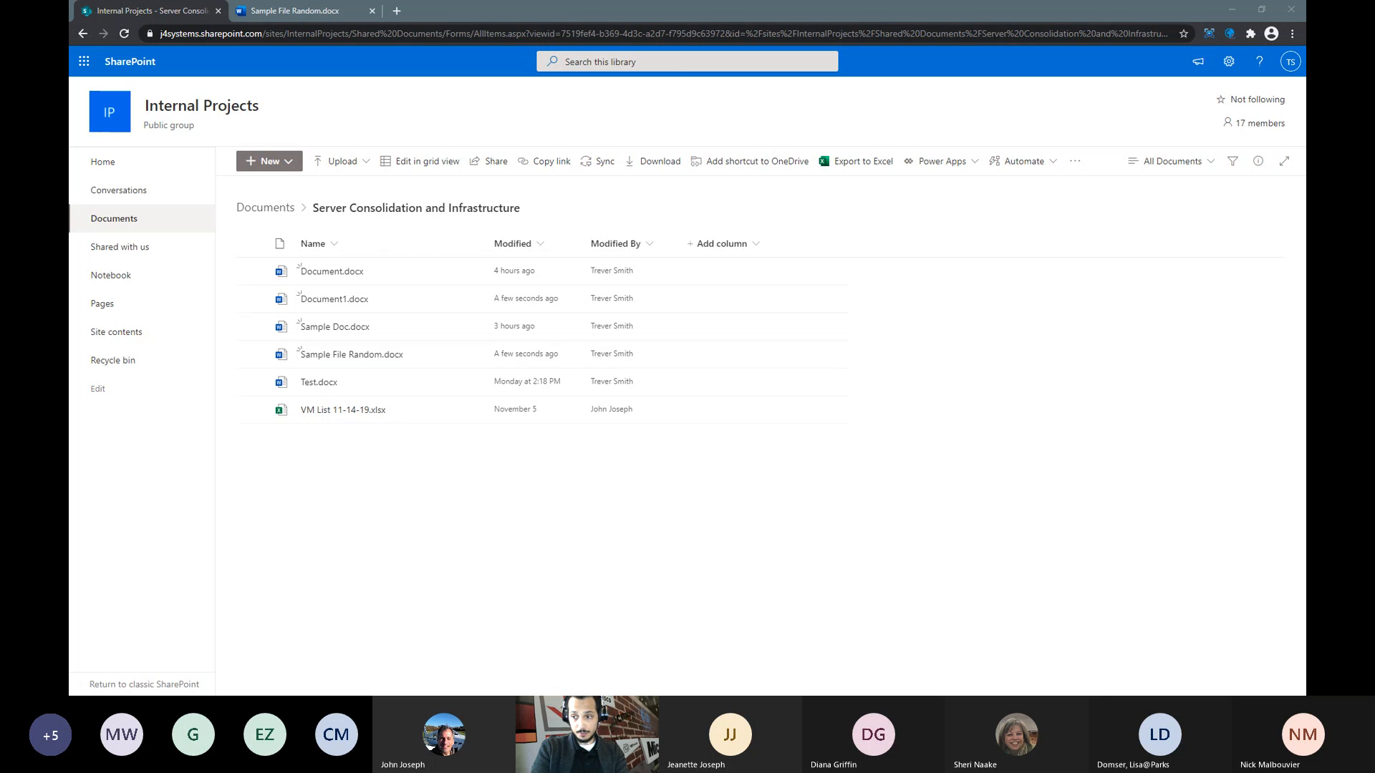
left_click_drag(1304, 239, 767, 199)
double_click(877, 202)
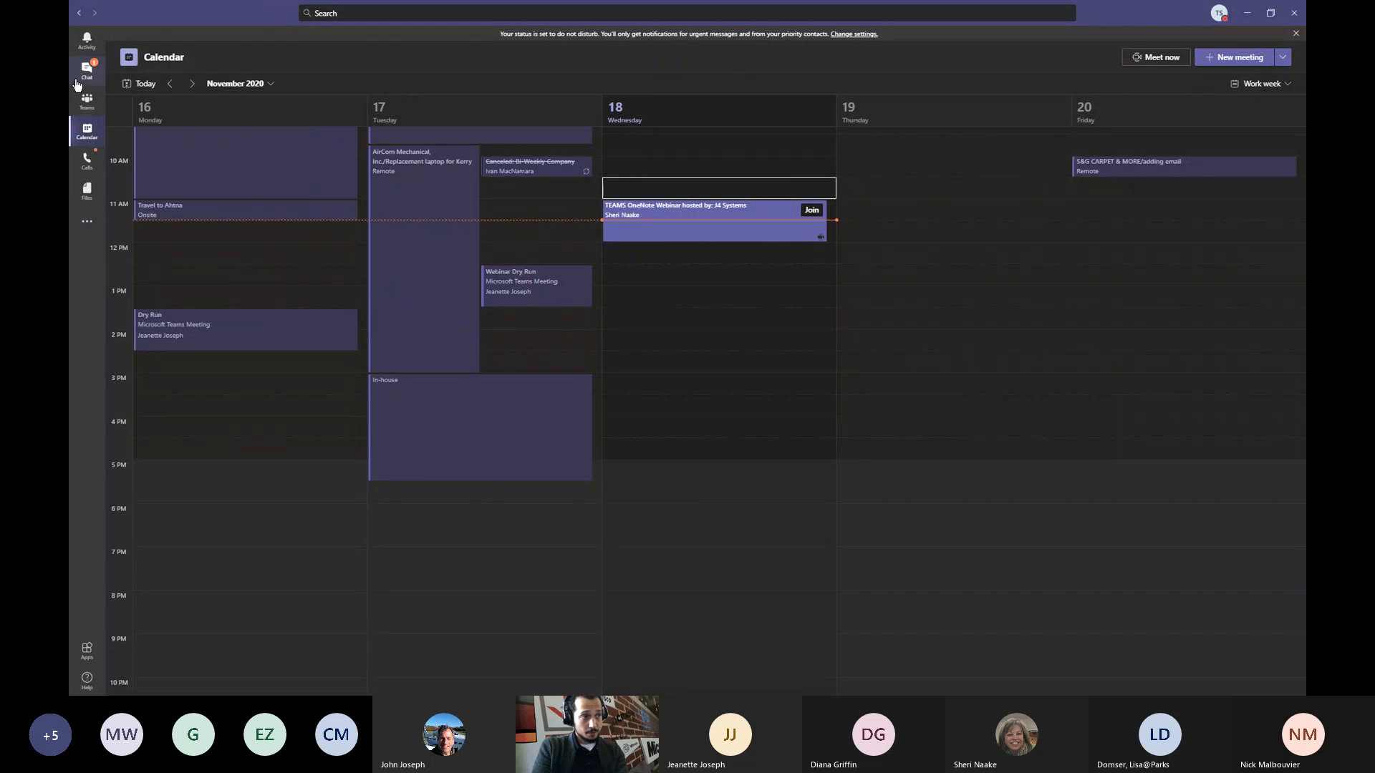
- Open Sample File Random.docx from the Server Consolidation and Infrastructure channel's Files list
left_click(86, 101)
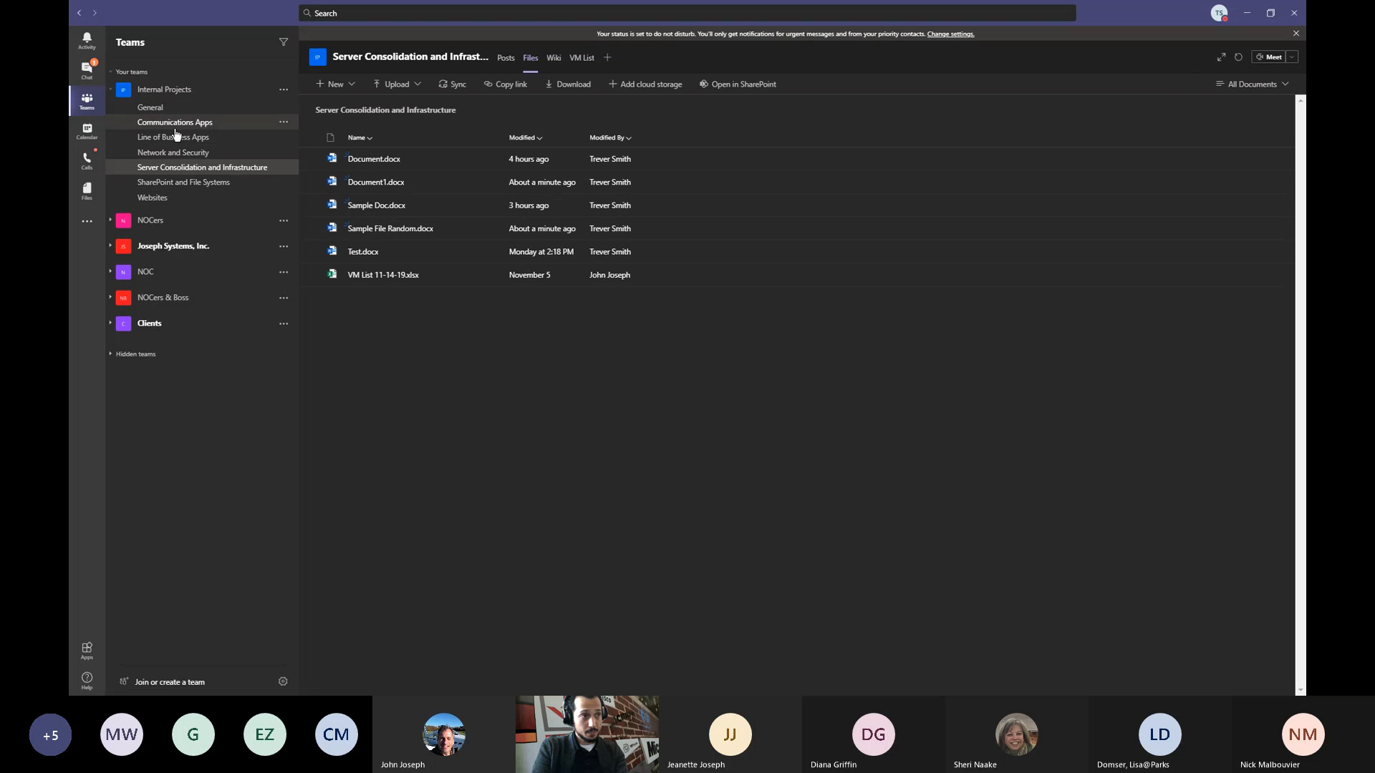
left_click(183, 171)
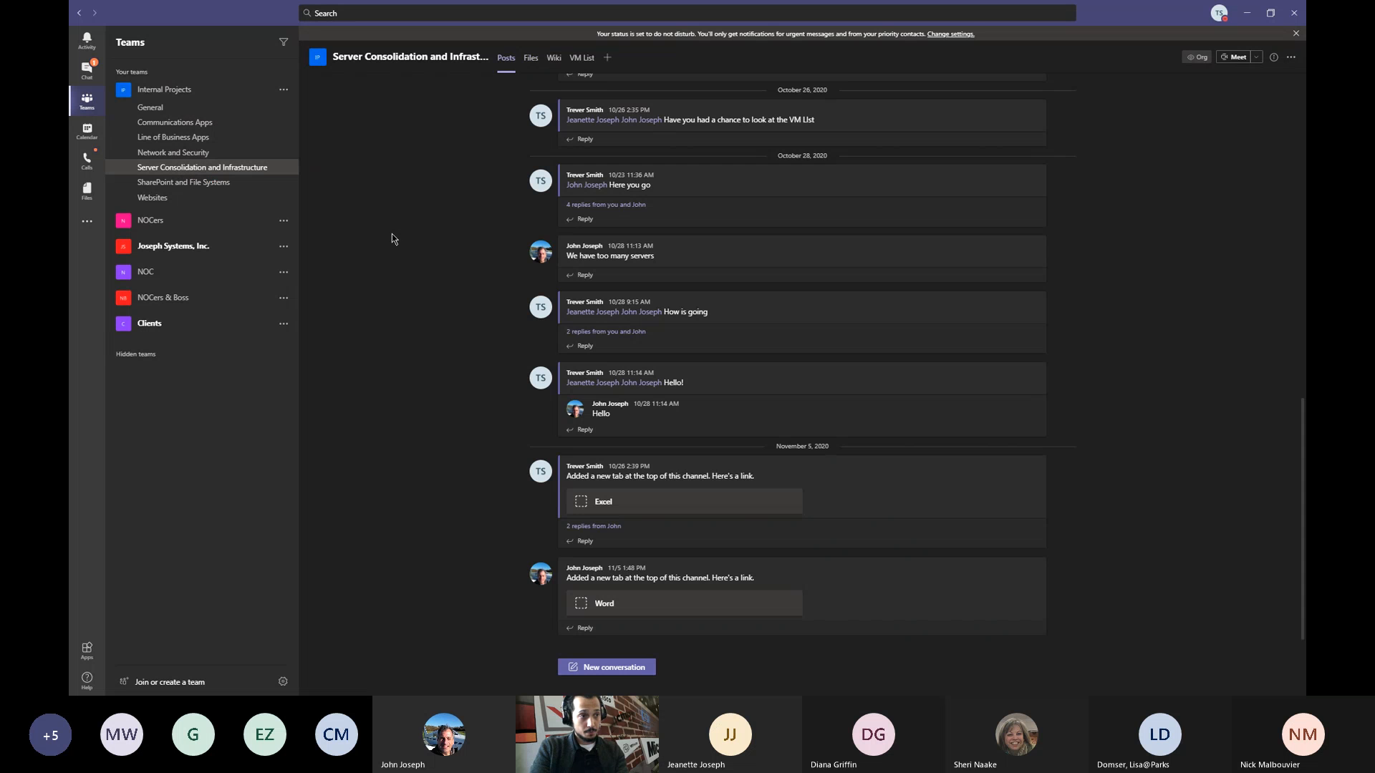
left_click(530, 63)
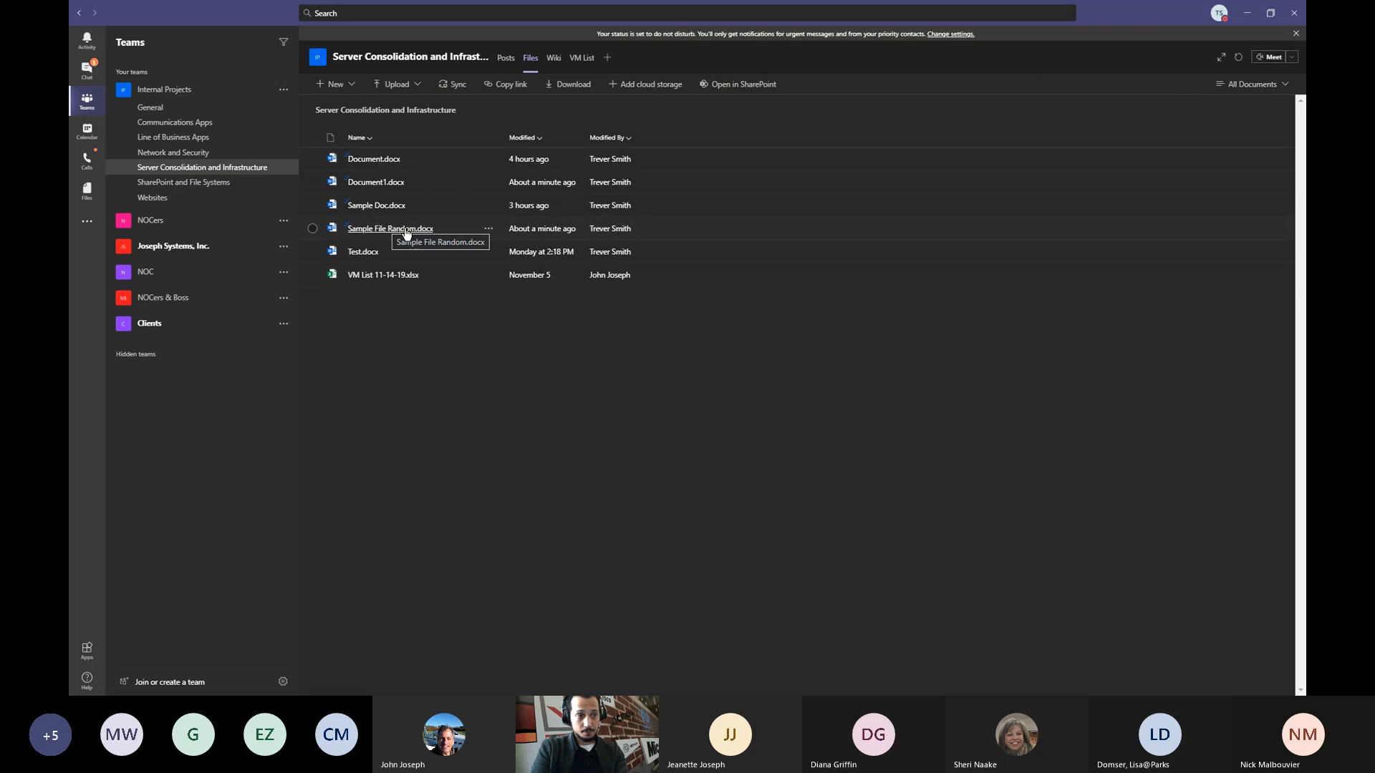
left_click(406, 229)
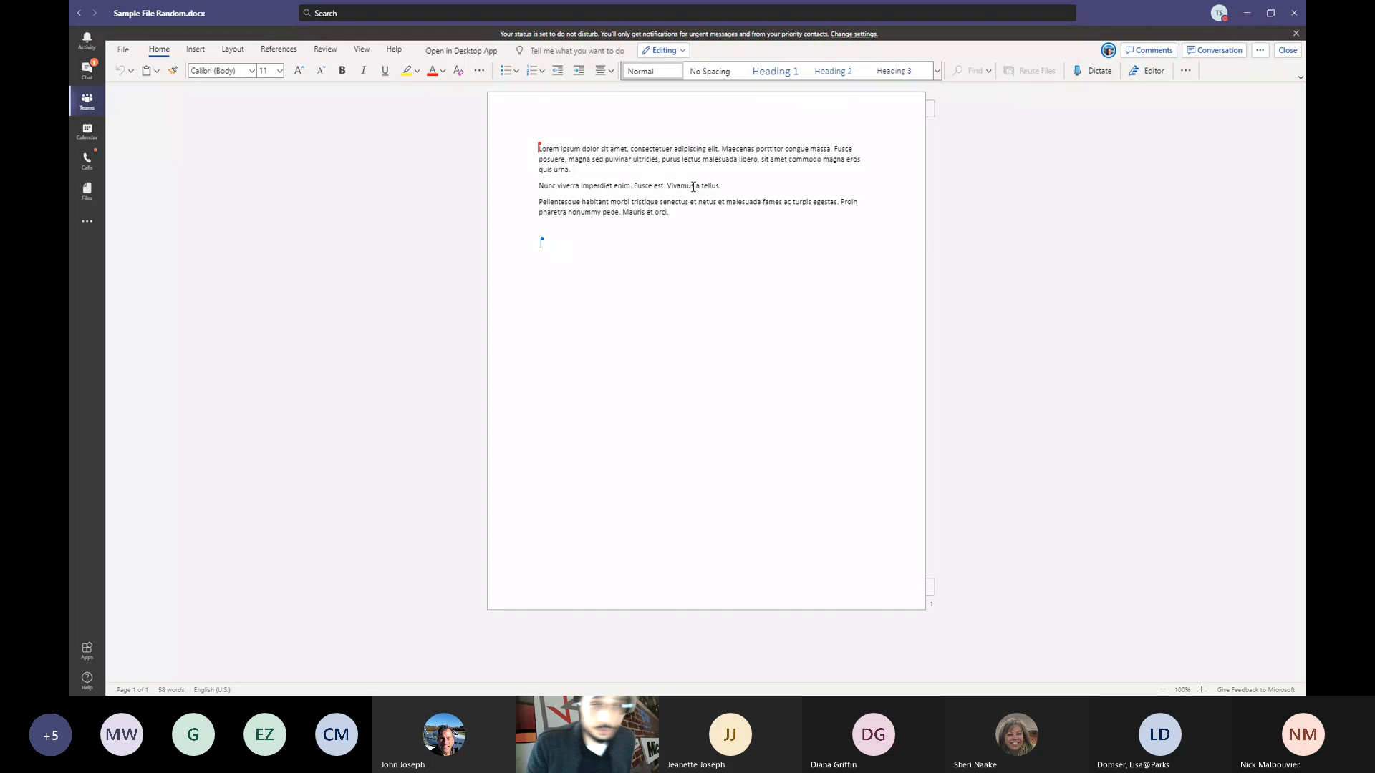
- Add the sentence 'Type some stuff.' after 'quis urna.' at the end of the first paragraph
left_click(590, 182)
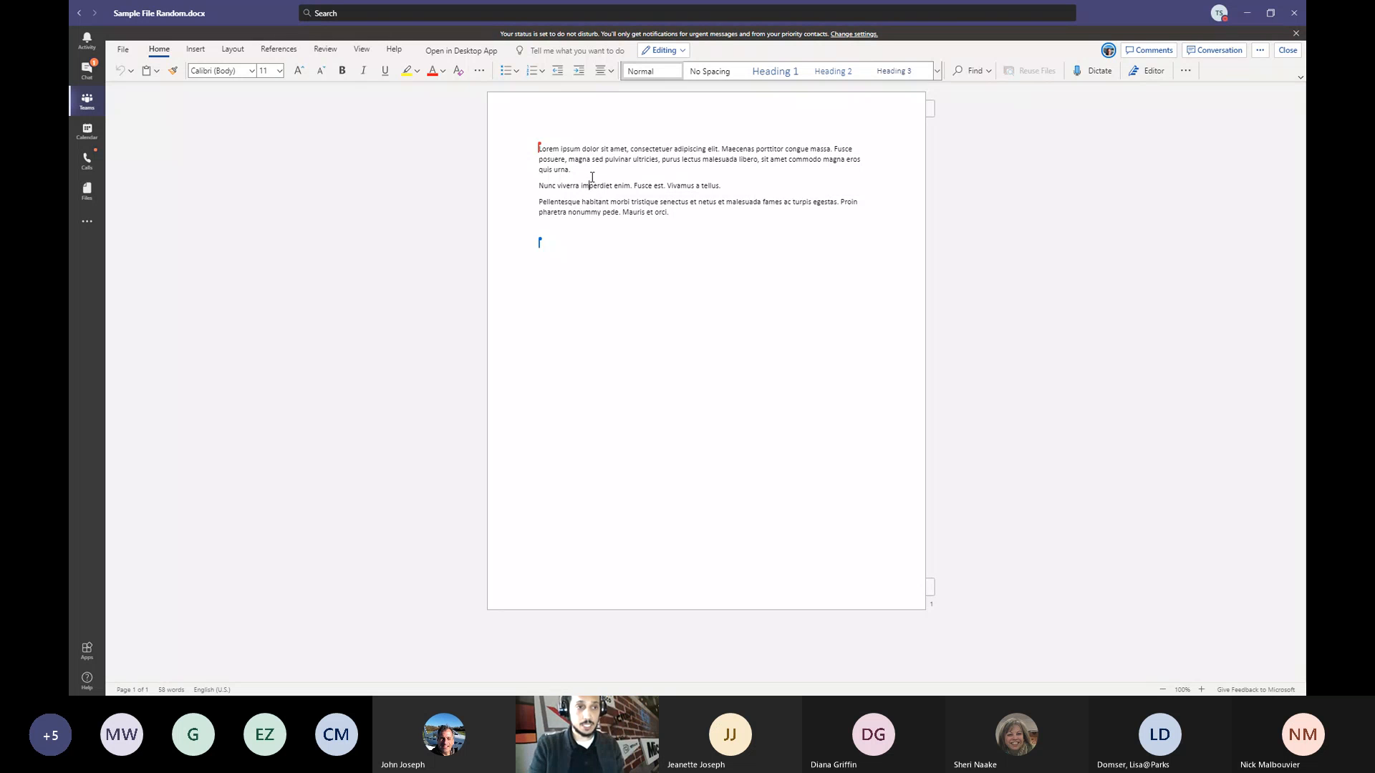
left_click(598, 169)
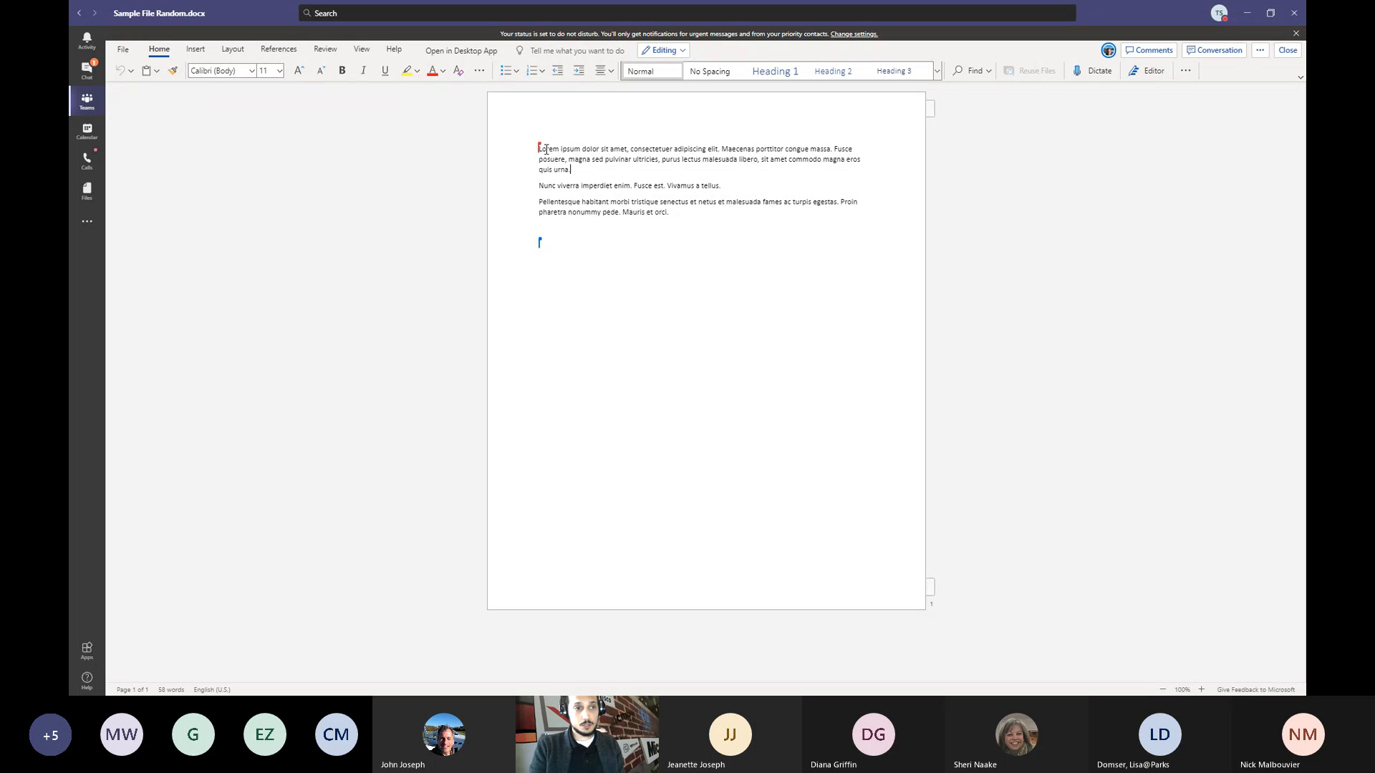
mouse_move(541, 148)
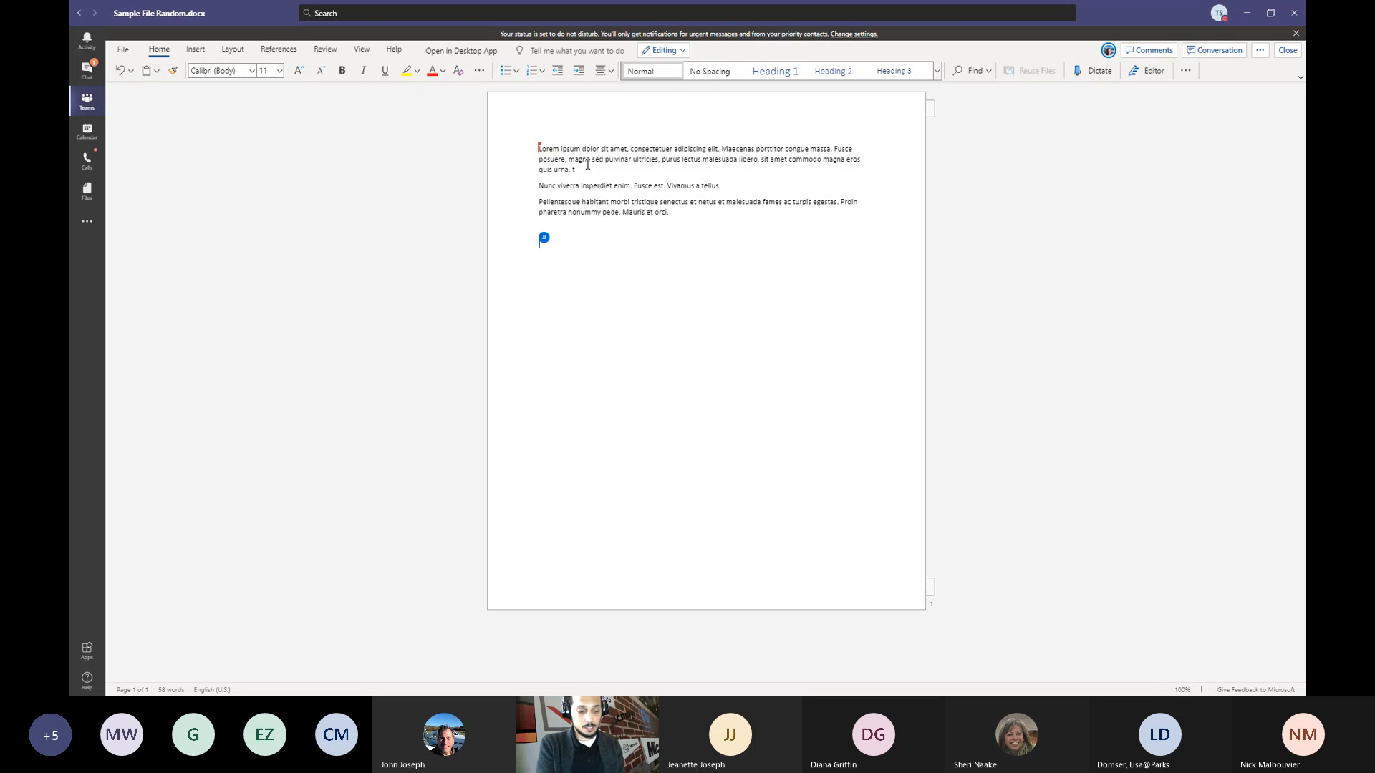
type("ype som")
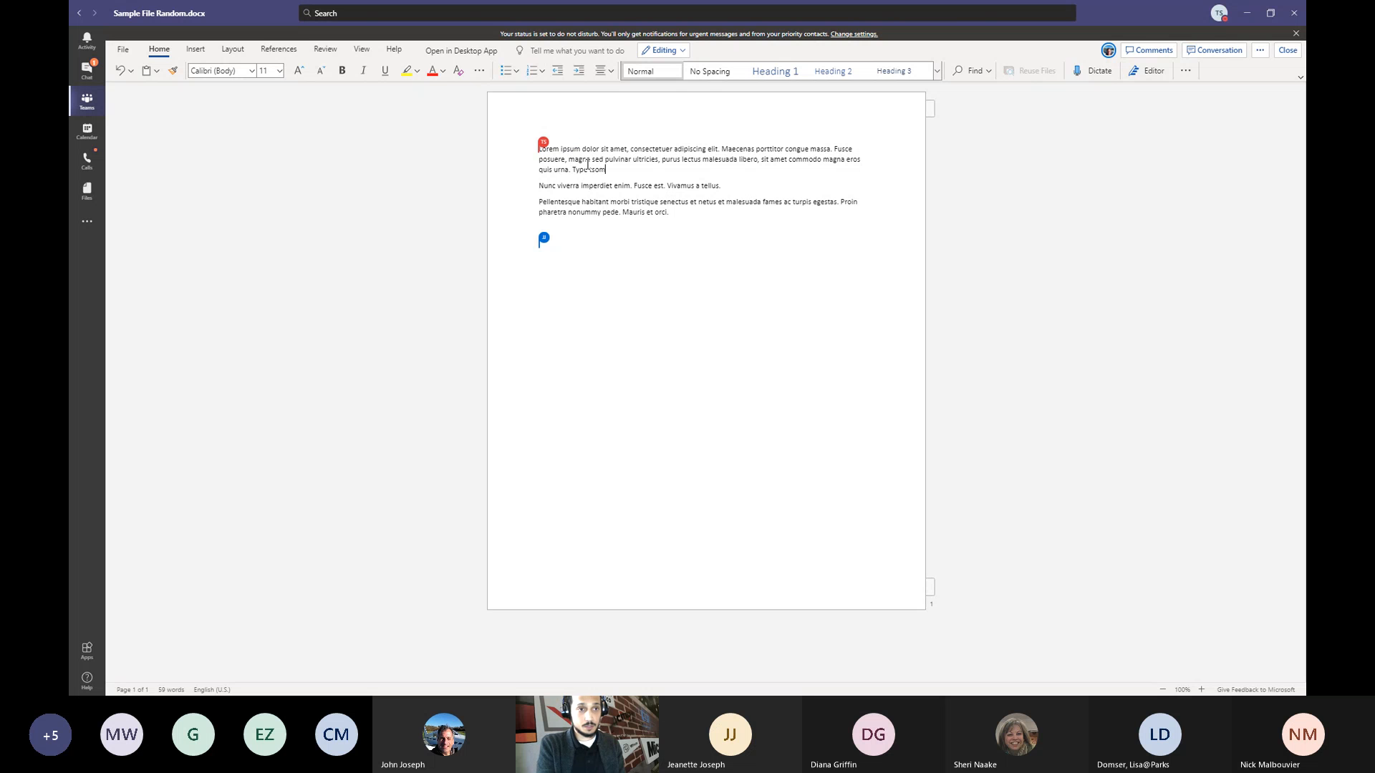
type(" some stuff")
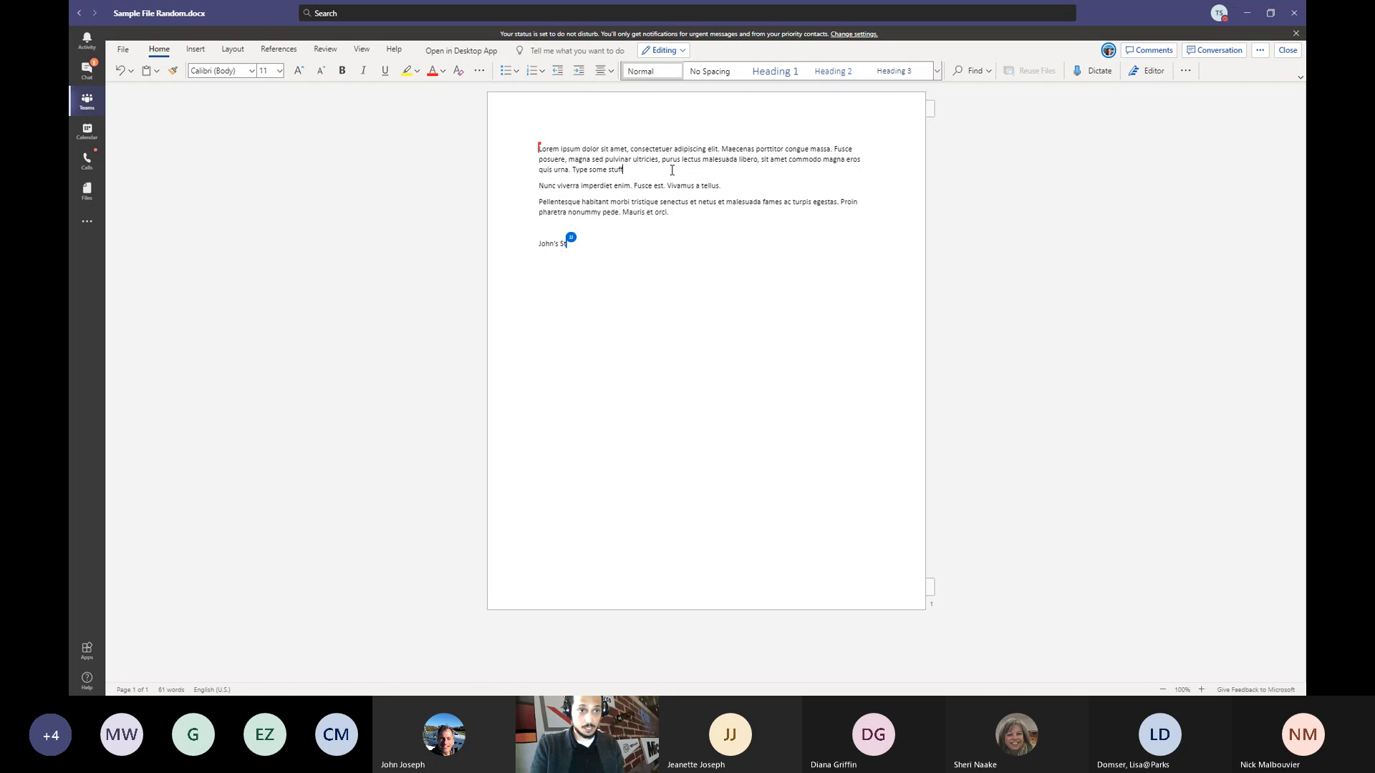
type(". File")
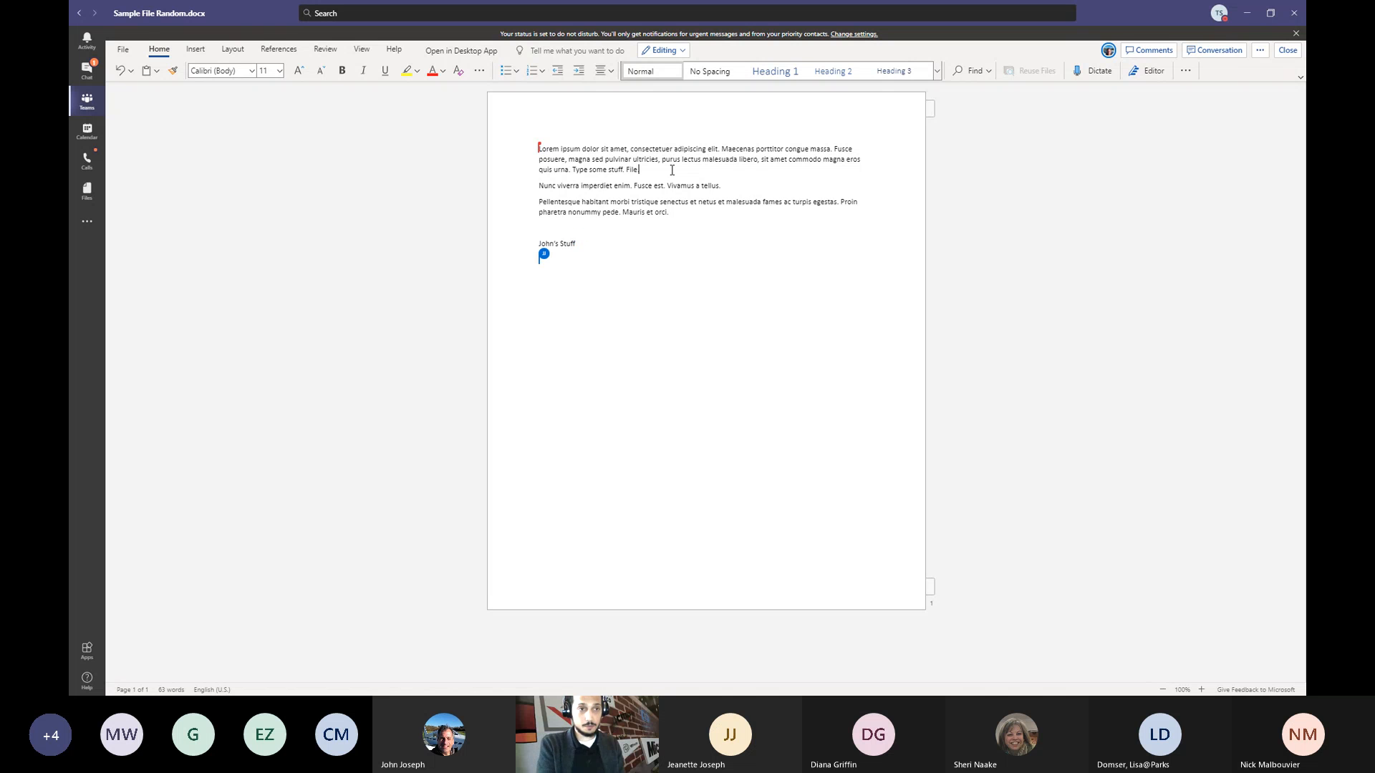
key("BackSpace")
key("BackSpace")
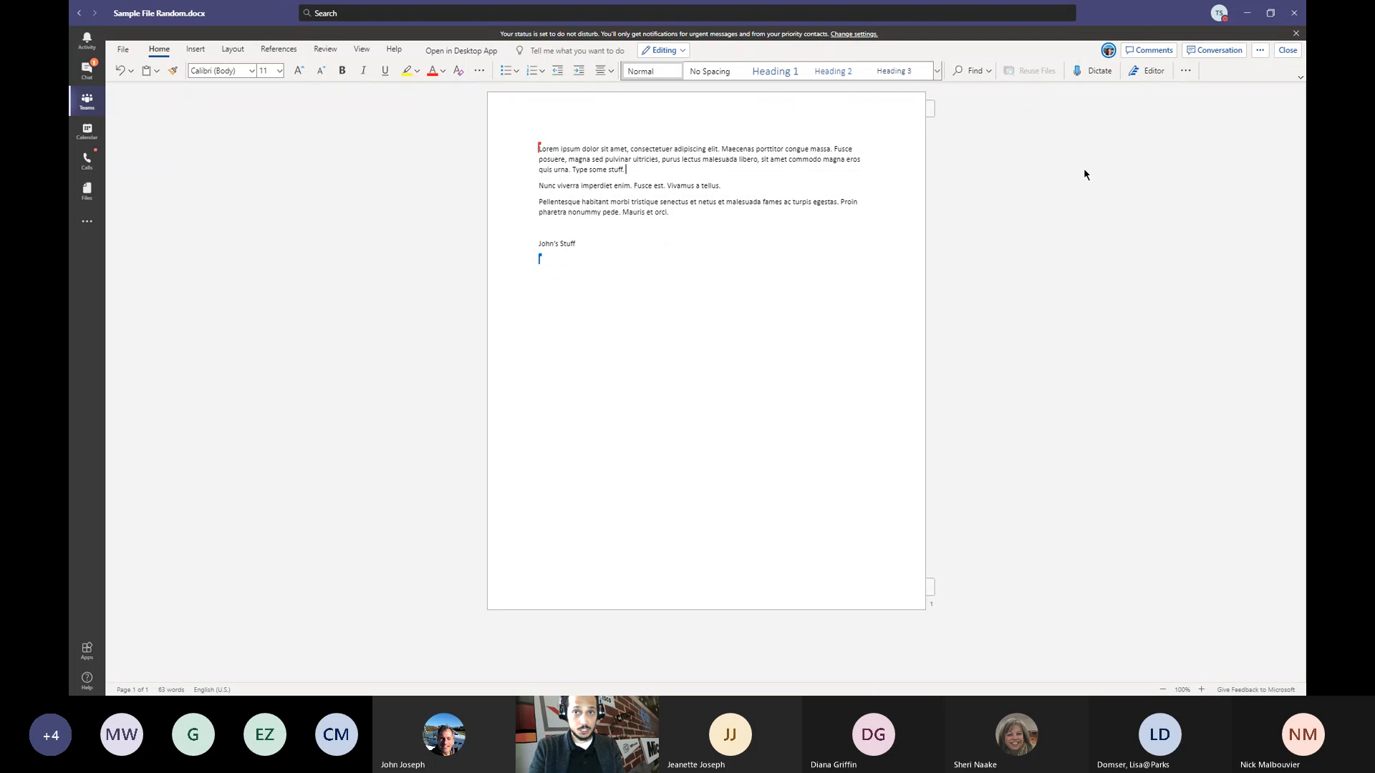
- Close Sample File Random.docx in Teams, then minimize Teams to show the SharePoint library
left_click(1295, 52)
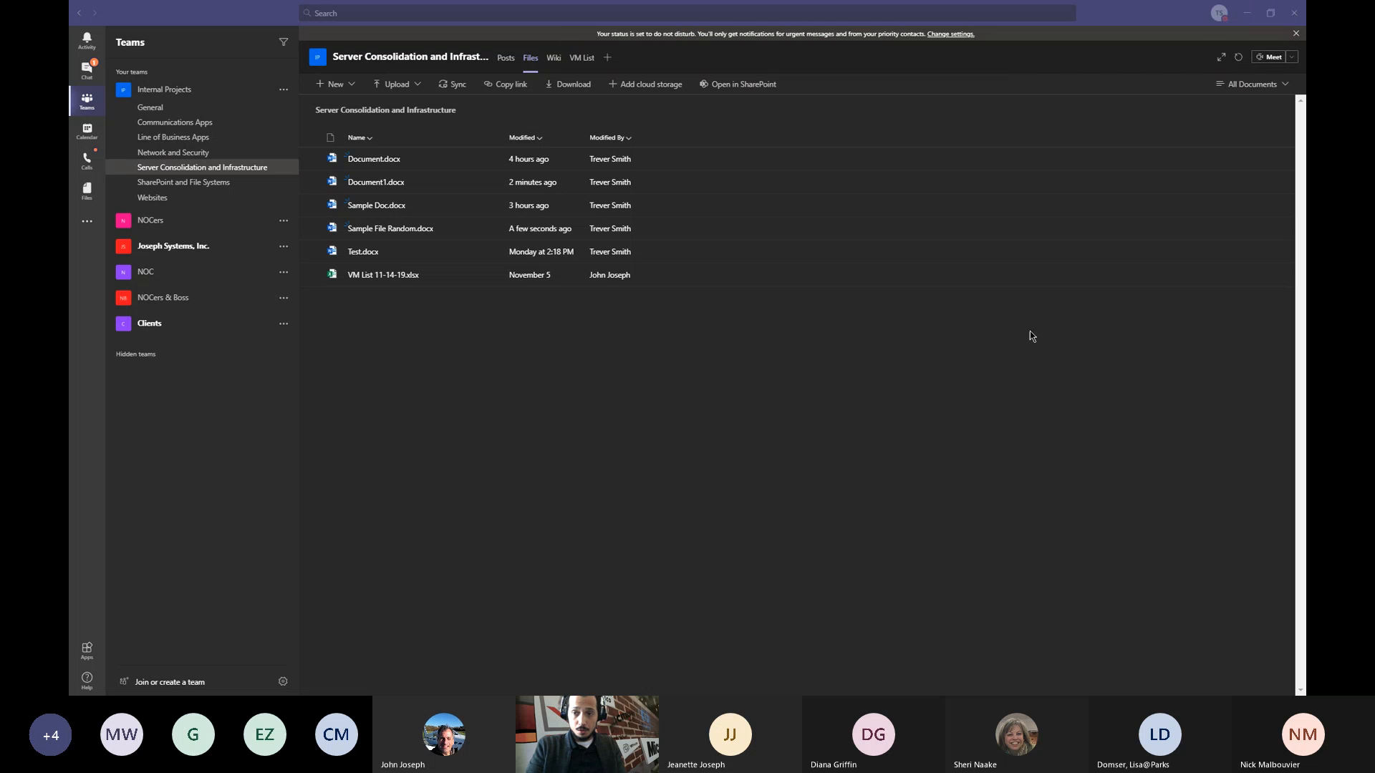
left_click(516, 357)
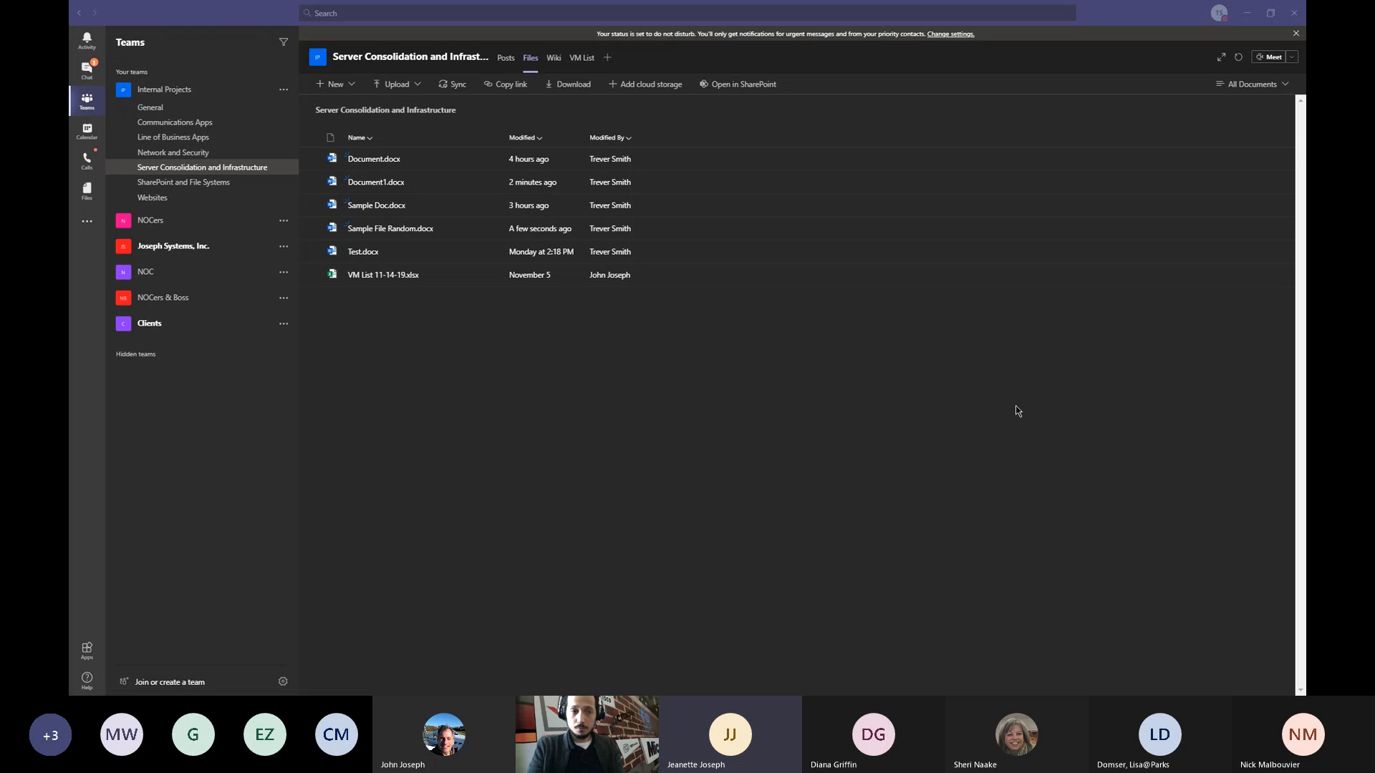
left_click(1246, 13)
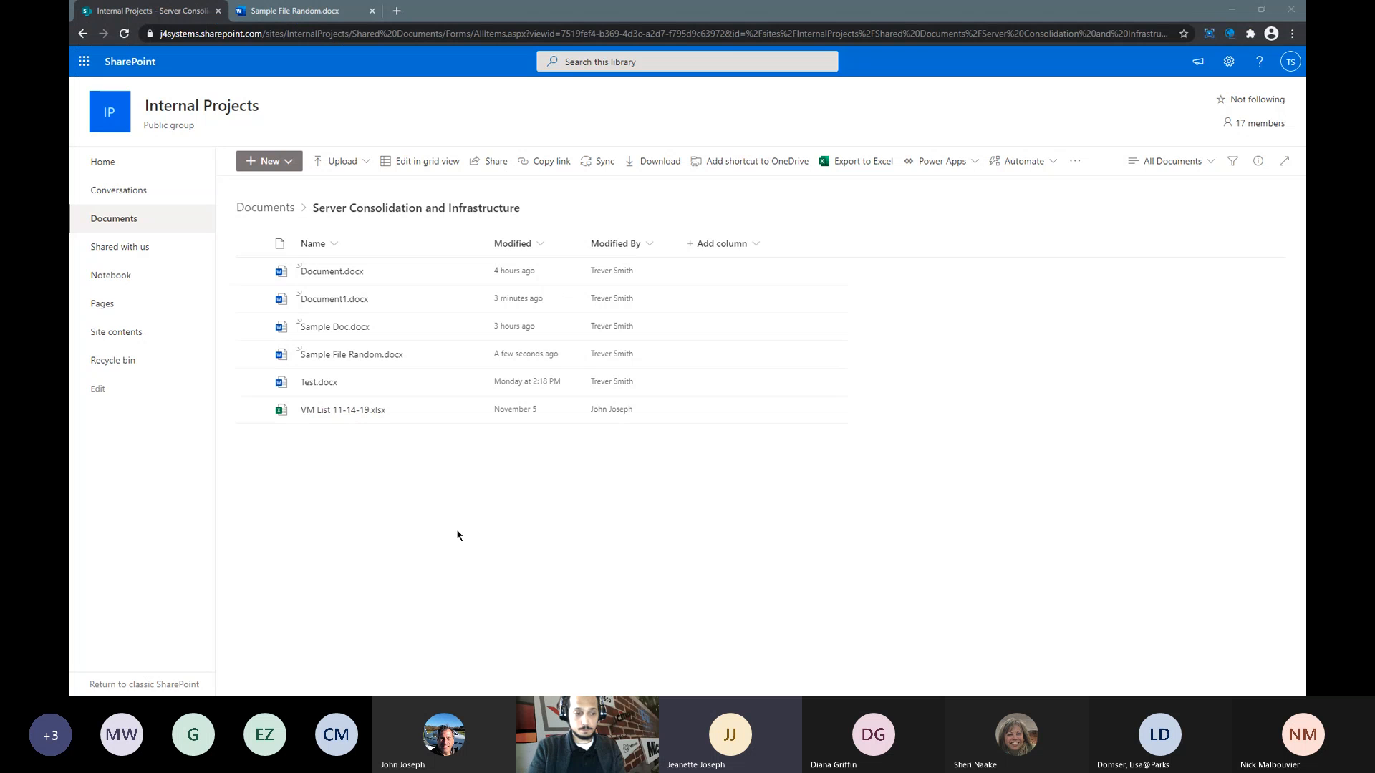
- Minimize Chrome and File Explorer, return to OneNote, and open the Moving Checklist section
left_click(1230, 11)
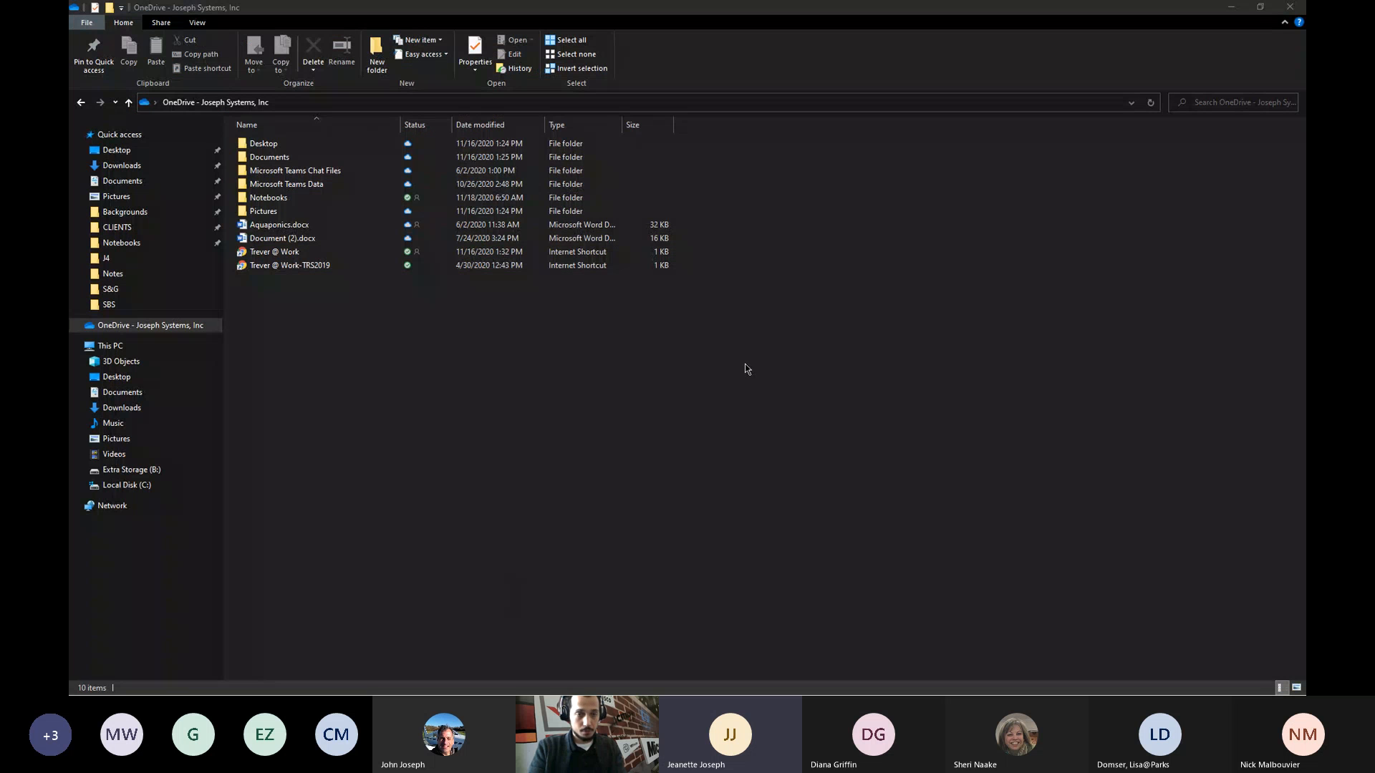
left_click(1230, 7)
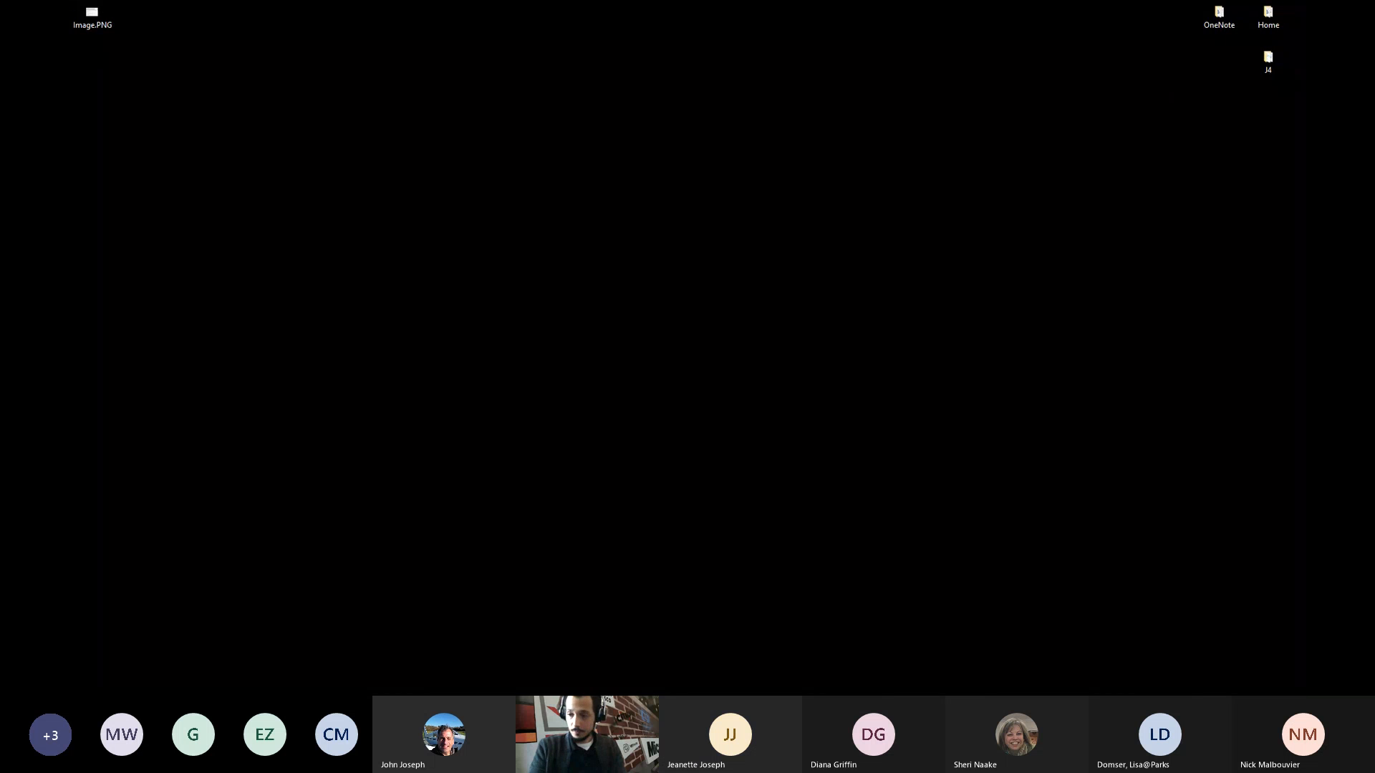
key("alt+Tab")
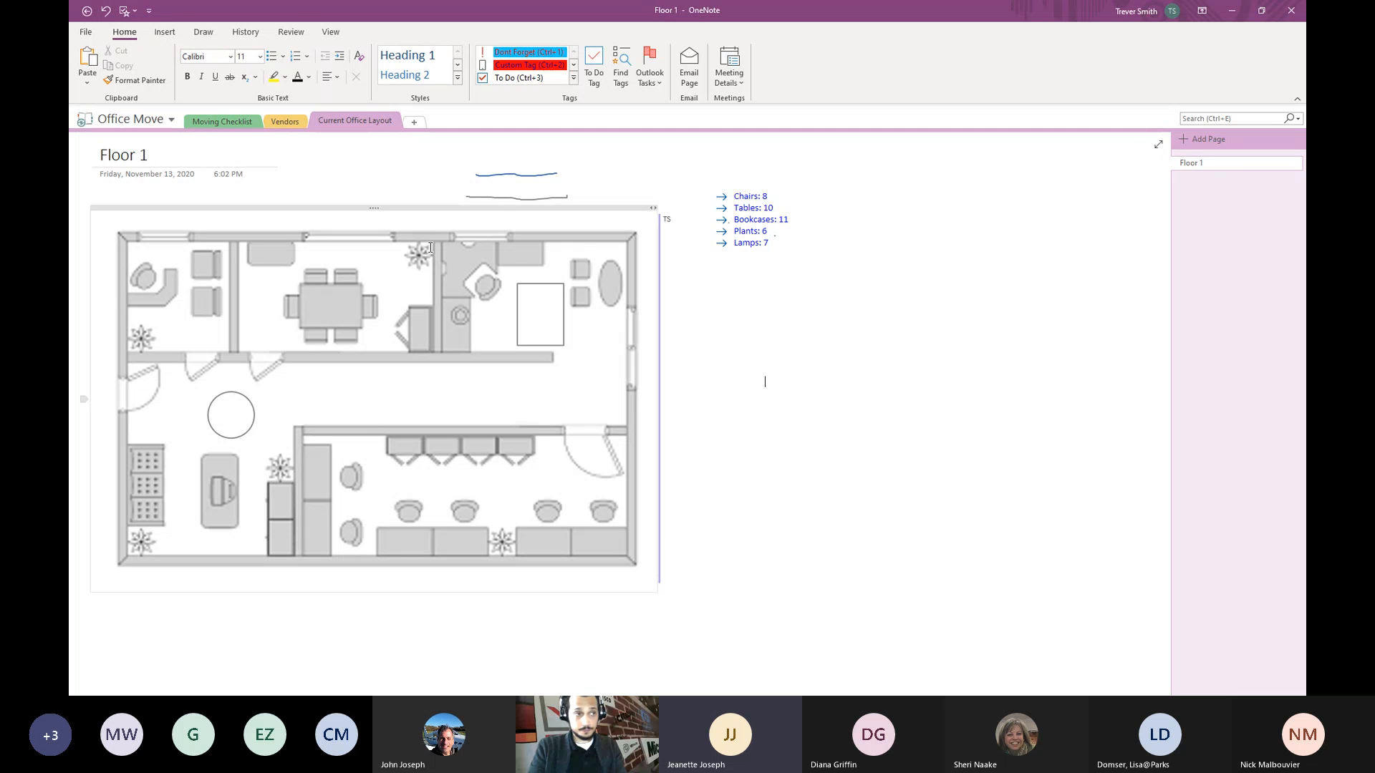
left_click(234, 125)
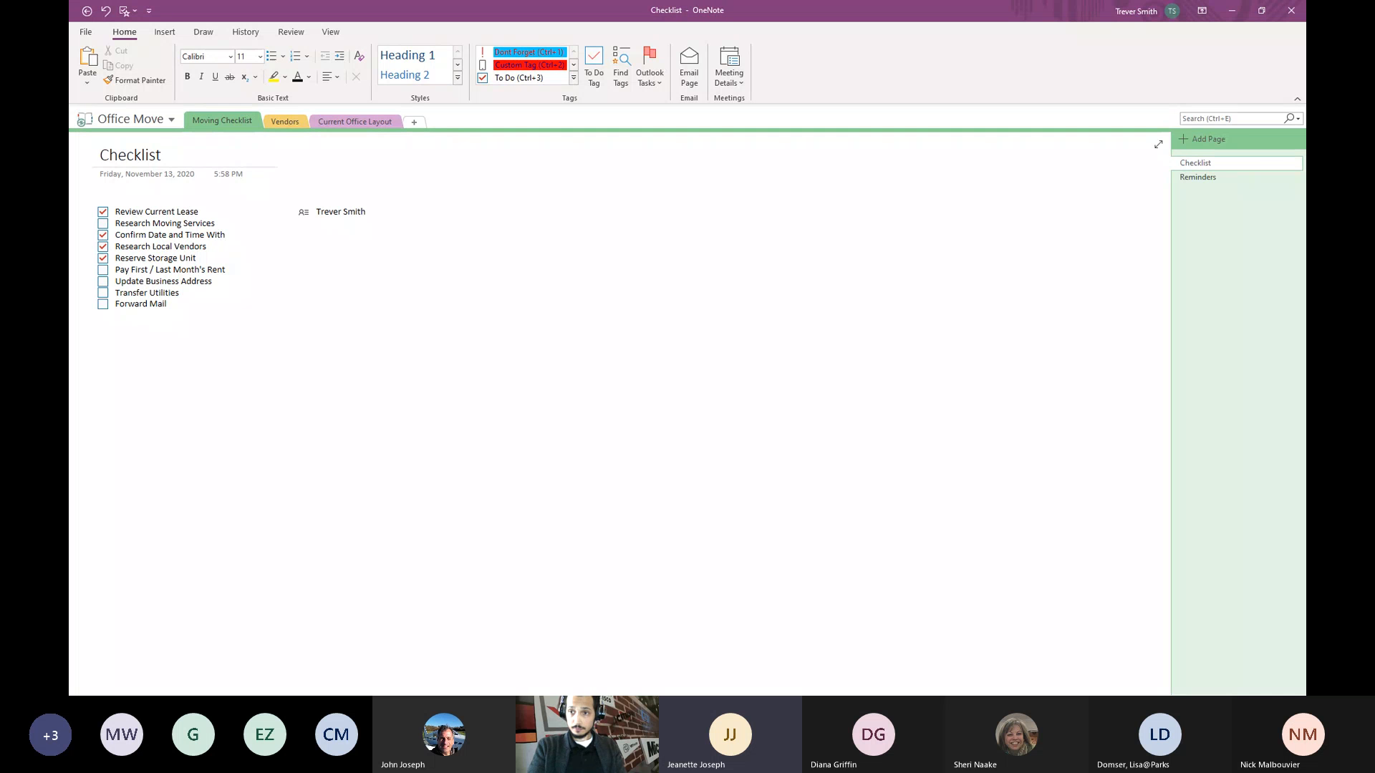